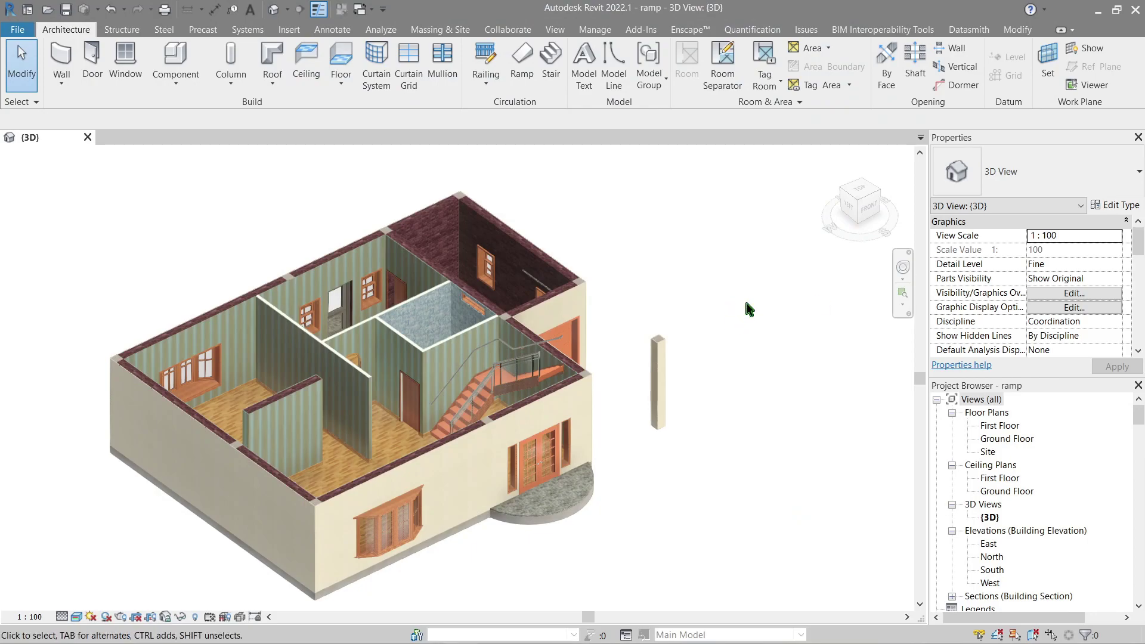
# Orbit and zoom the 3D view in on the garage door and the pier beside it.
pyautogui.keyDown('shift'); pyautogui.moveTo(749, 309); pyautogui.dragTo(686, 358, button='middle'); pyautogui.keyUp('shift')
pyautogui.scroll(5, 547, 557)
pyautogui.keyDown('shift'); pyautogui.moveTo(547, 557); pyautogui.dragTo(629, 378, button='middle'); pyautogui.keyUp('shift')
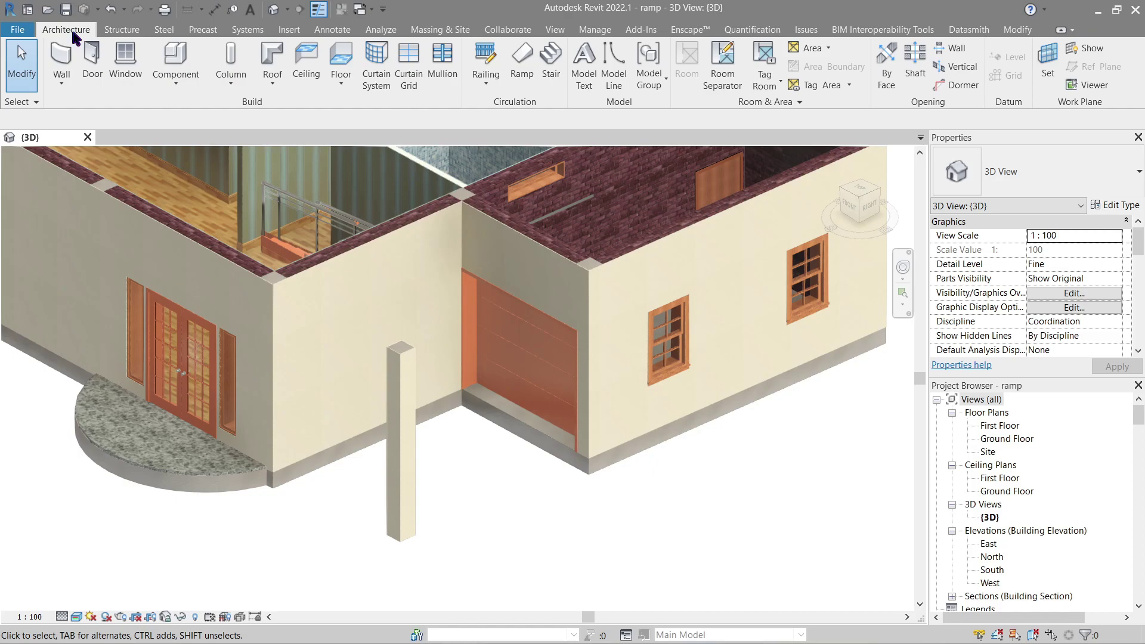
# Start a Model In-Place component and enlarge the family category list.
pyautogui.click(181, 92)
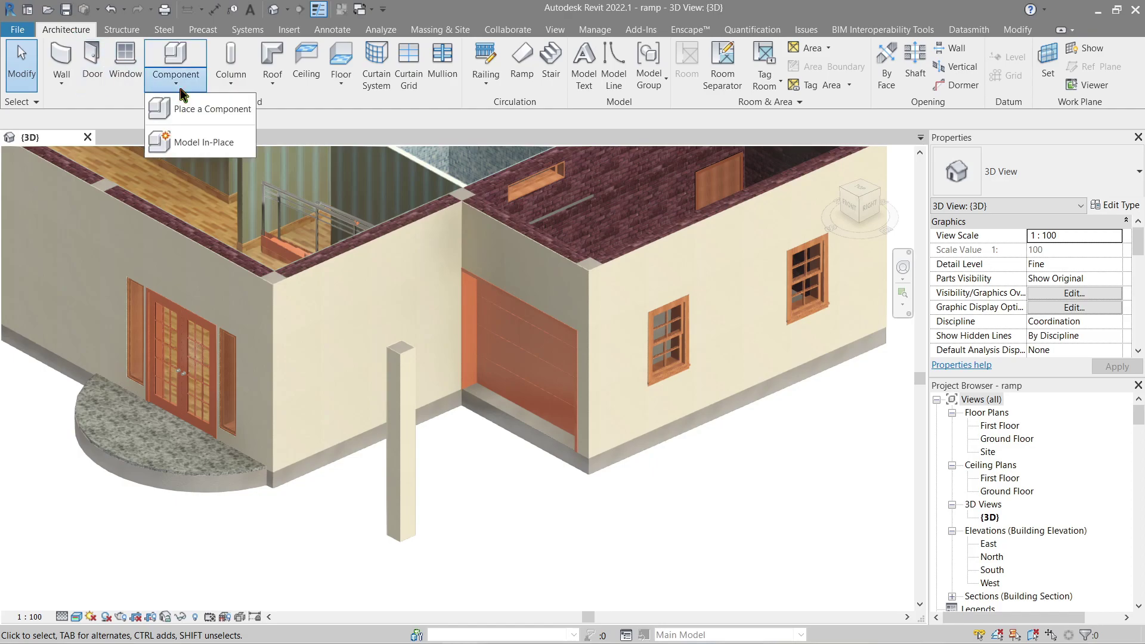
pyautogui.click(210, 152)
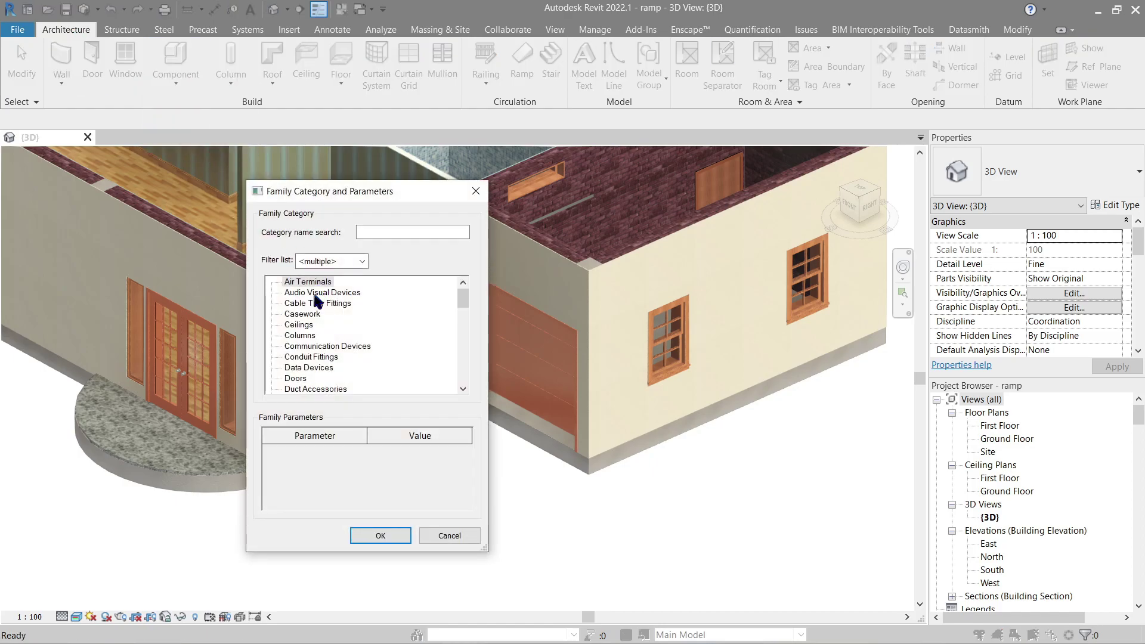
pyautogui.click(327, 324)
pyautogui.press('r')
pyautogui.scroll(-2, 309, 334)
pyautogui.moveTo(352, 180); pyautogui.dragTo(352, 81)
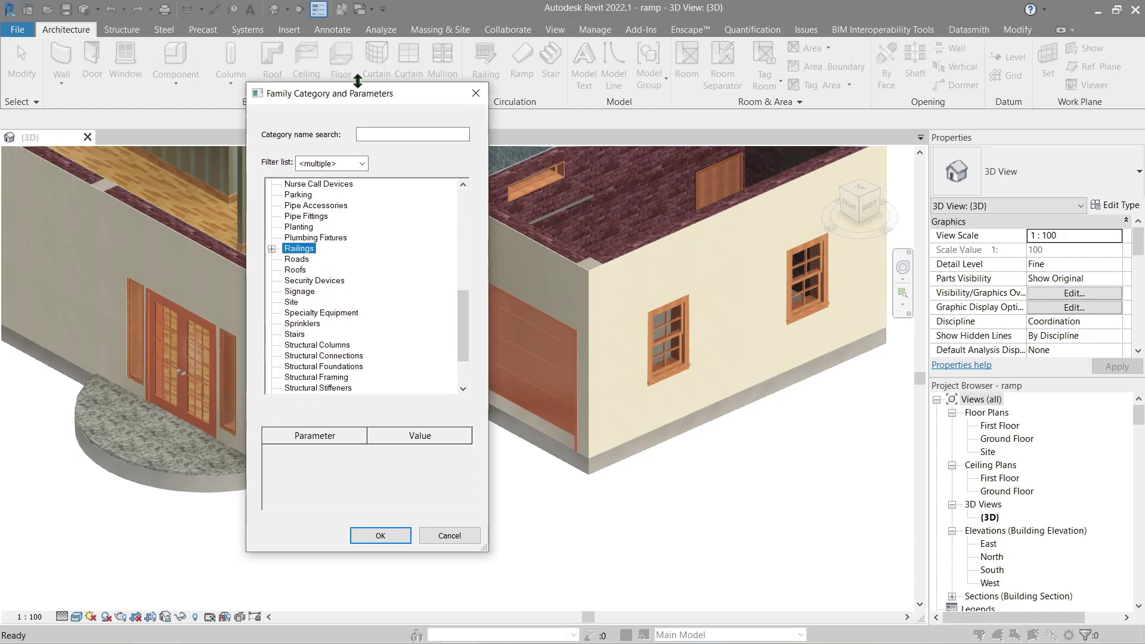
# Choose the Generic Models category and accept the name Generic Models 2.
pyautogui.press('s')
pyautogui.press('t')
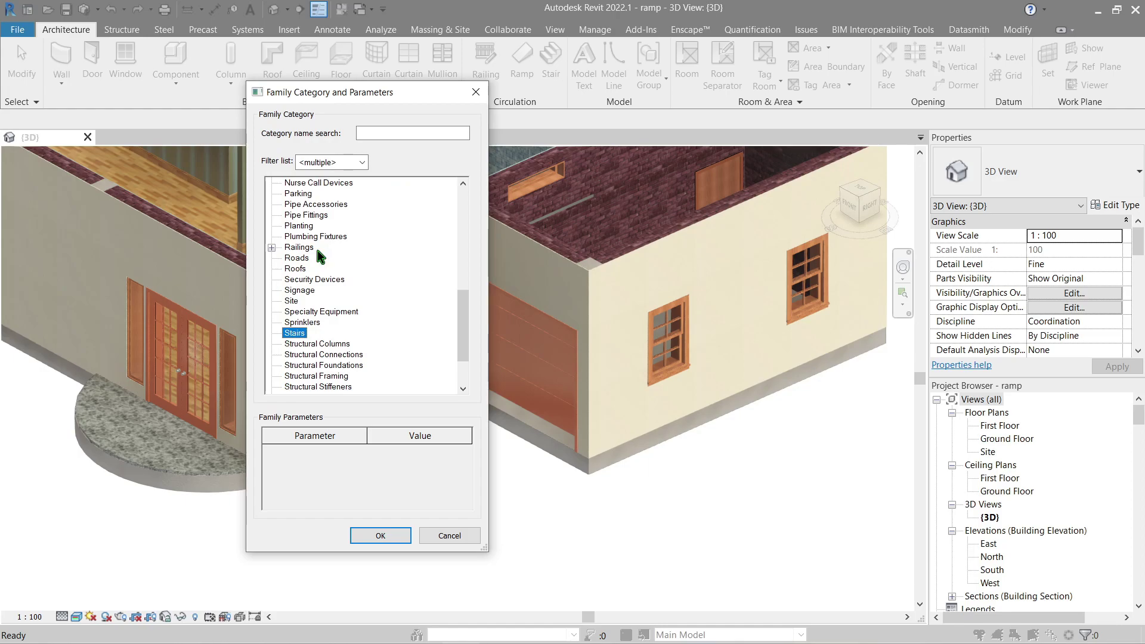
pyautogui.press('r')
pyautogui.press('s')
pyautogui.press('p')
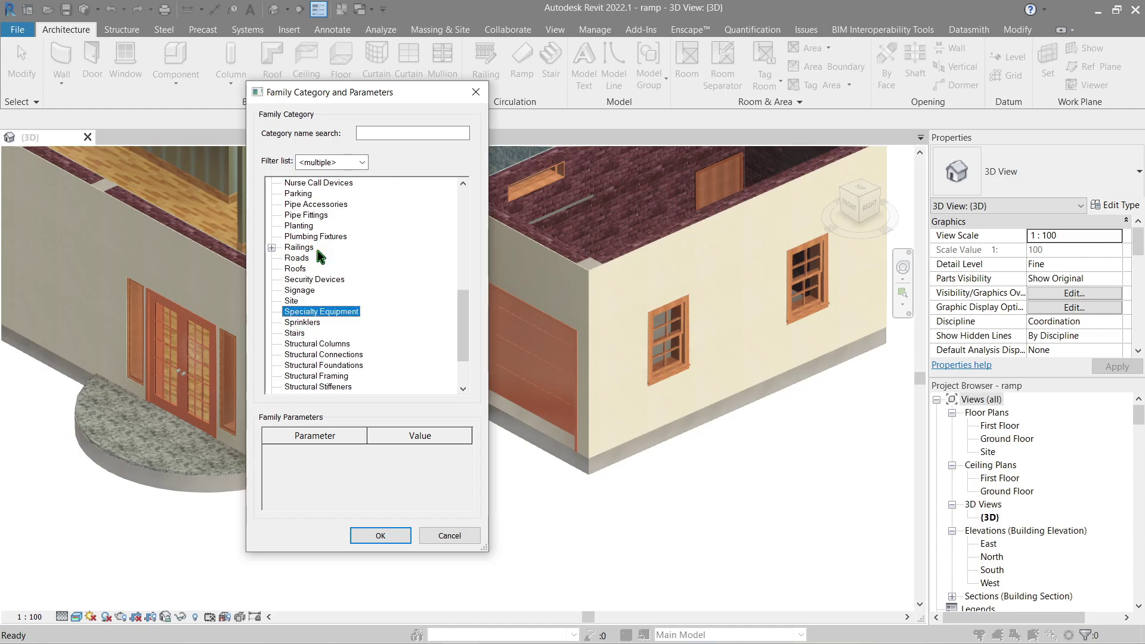
pyautogui.press('g')
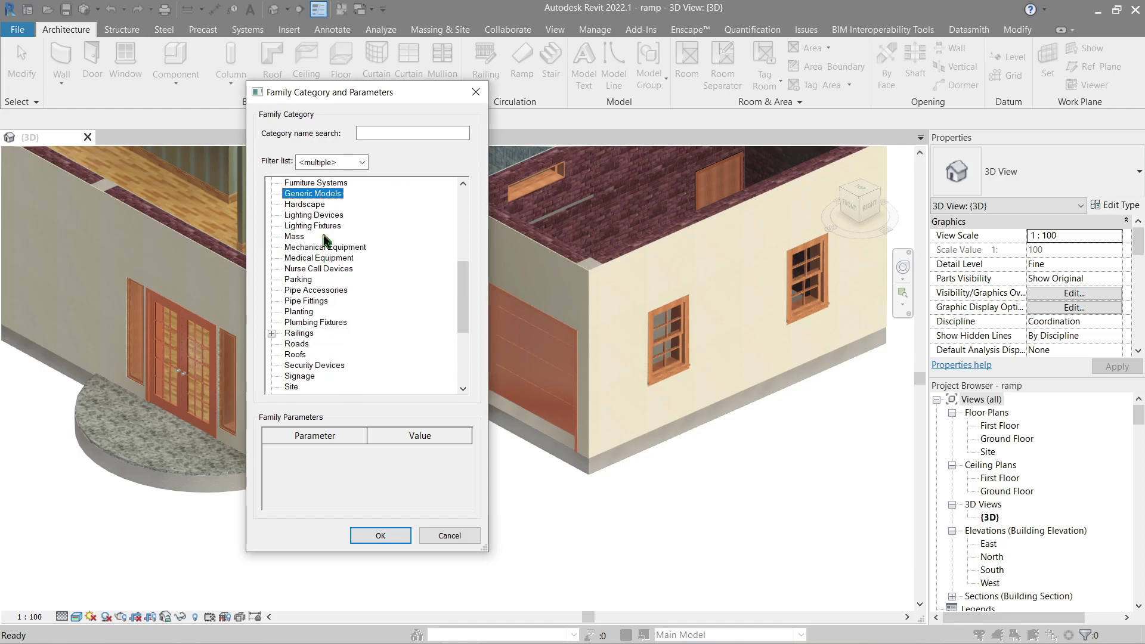
pyautogui.click(390, 537)
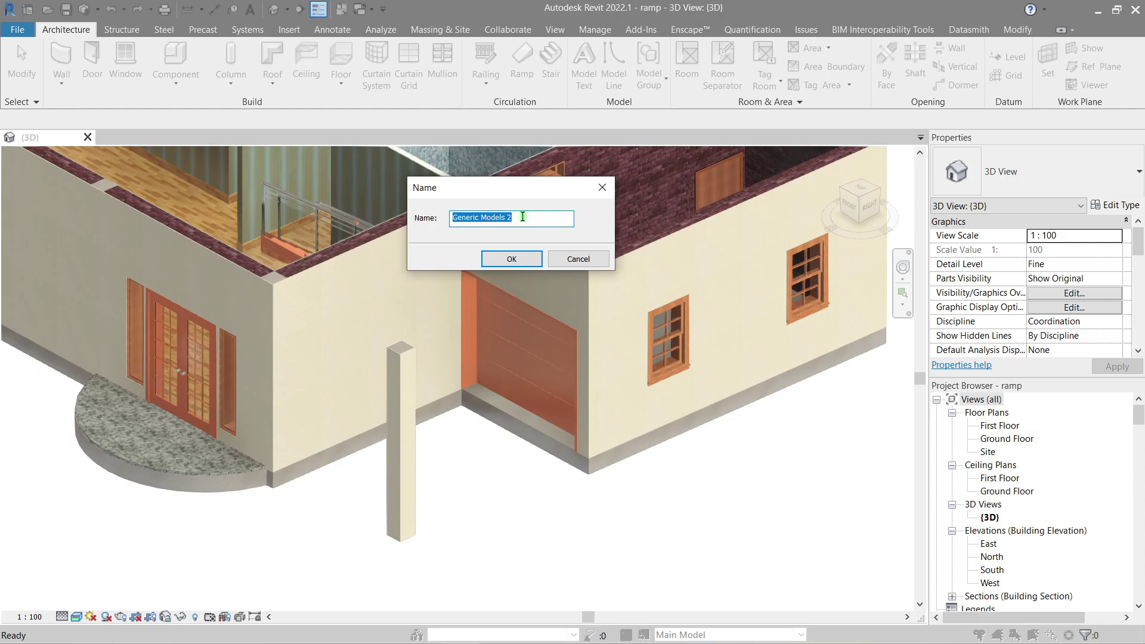
pyautogui.click(513, 260)
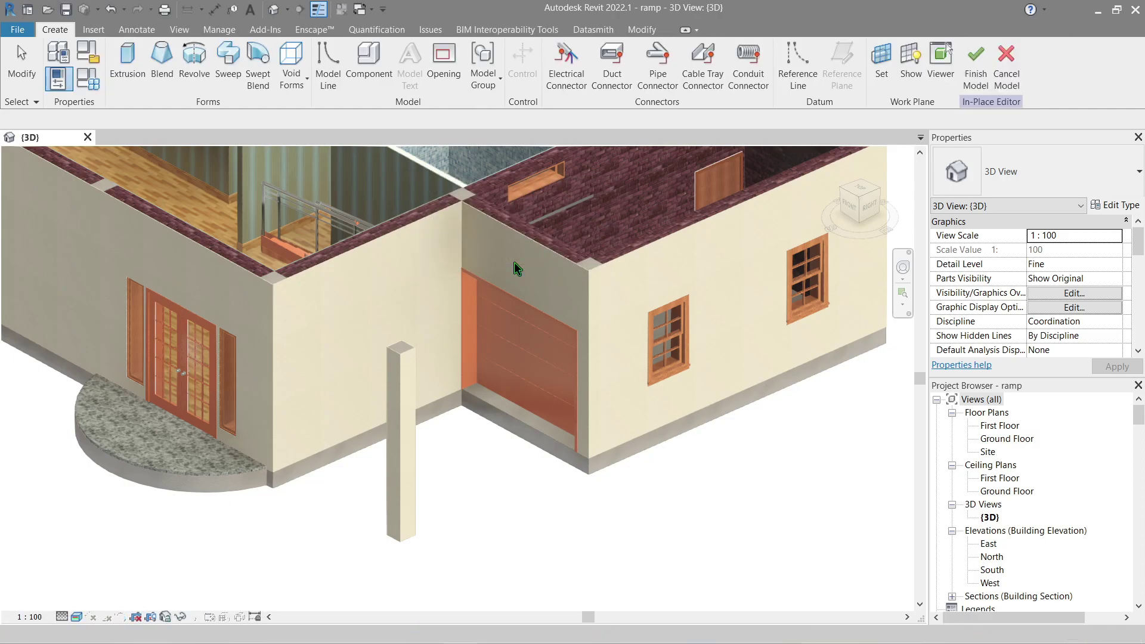
# Set the work plane to a picked face of the Home-STR-Slab-300mm floor slab.
pyautogui.click(892, 77)
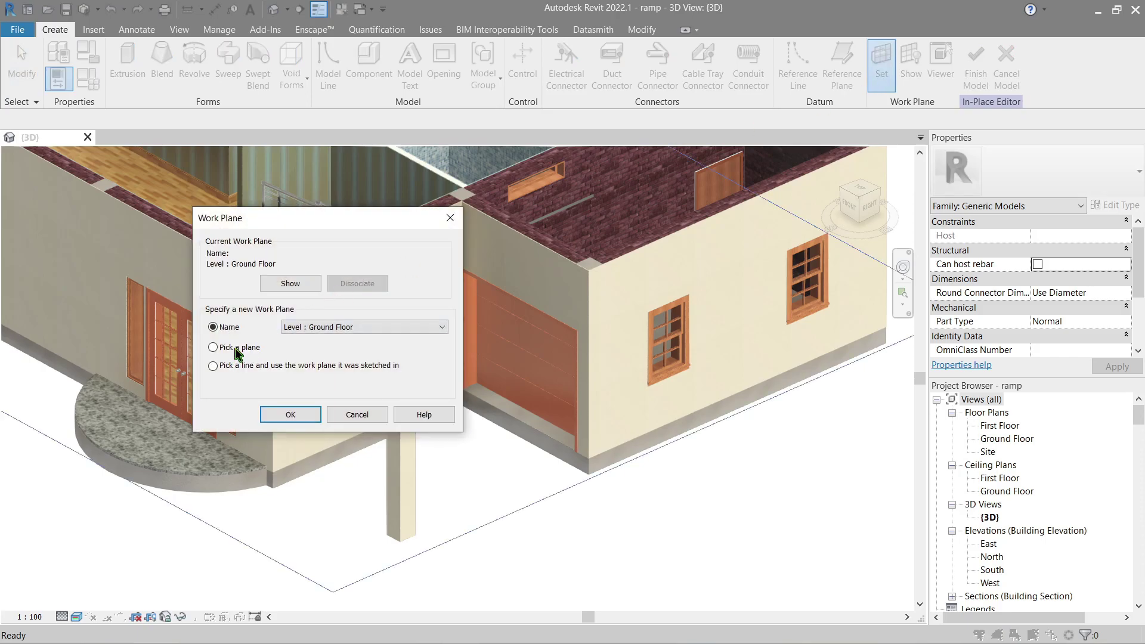
pyautogui.click(281, 414)
pyautogui.scroll(6, 653, 575)
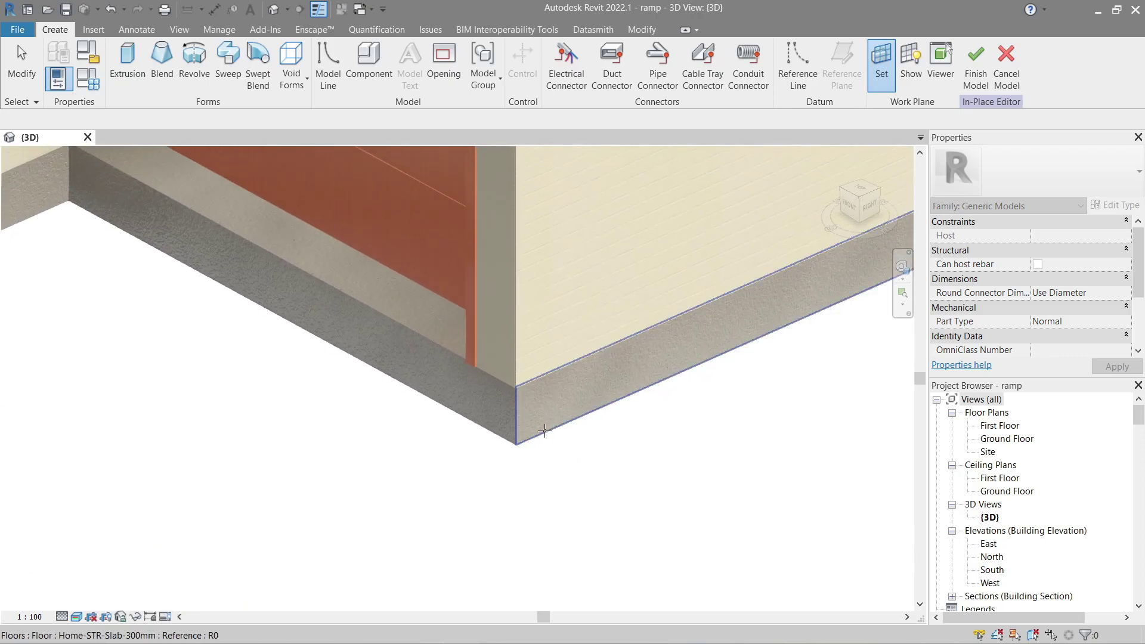
pyautogui.click(546, 427)
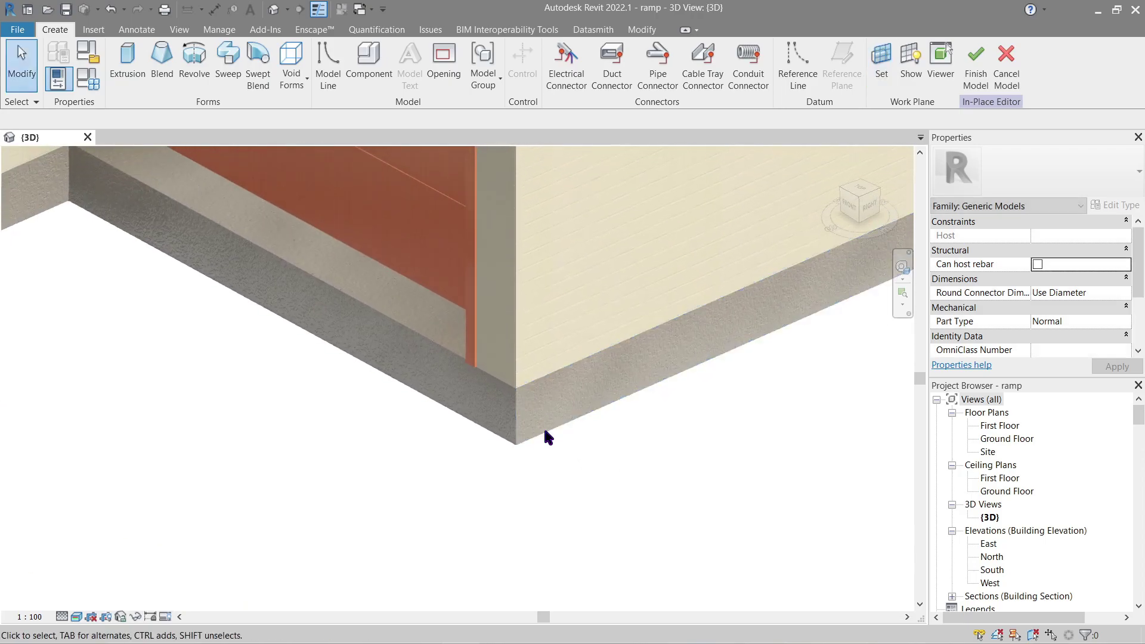
# View the building from the RIGHT side and zoom to the garage wall corner base.
pyautogui.click(873, 209)
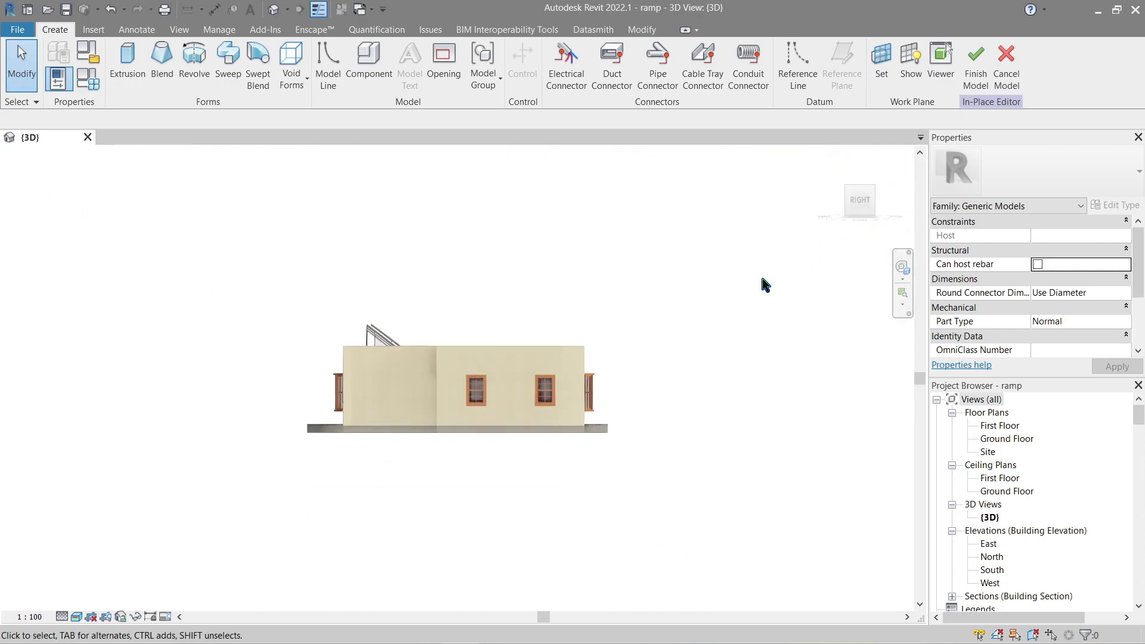
pyautogui.scroll(5, 403, 456)
pyautogui.moveTo(582, 383); pyautogui.dragTo(501, 465, button='middle')
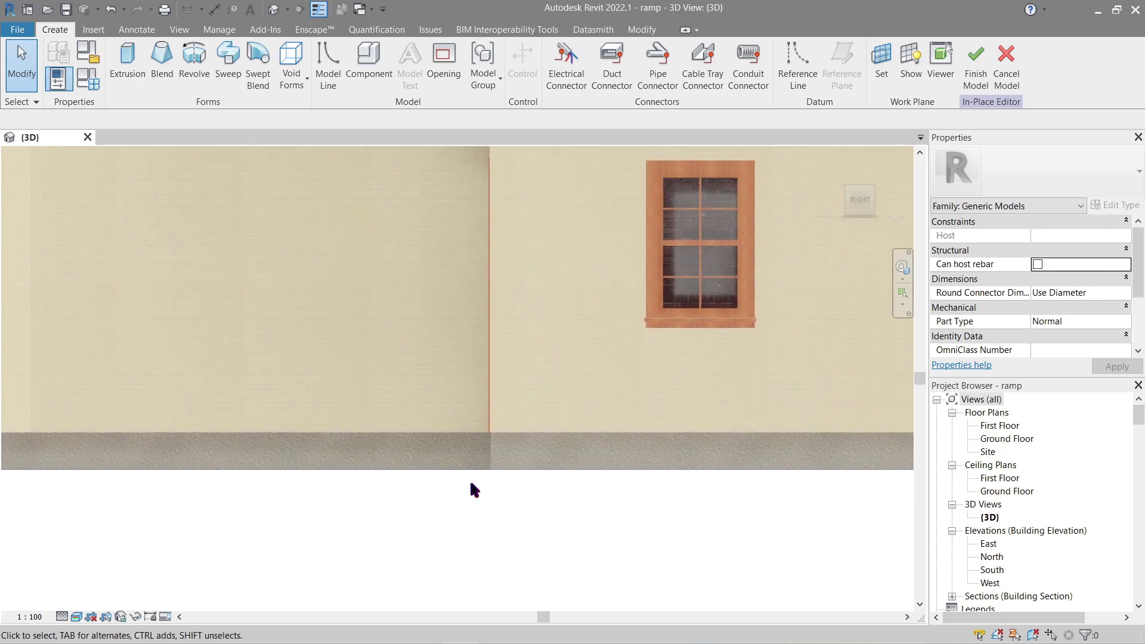
pyautogui.scroll(-1, 471, 486)
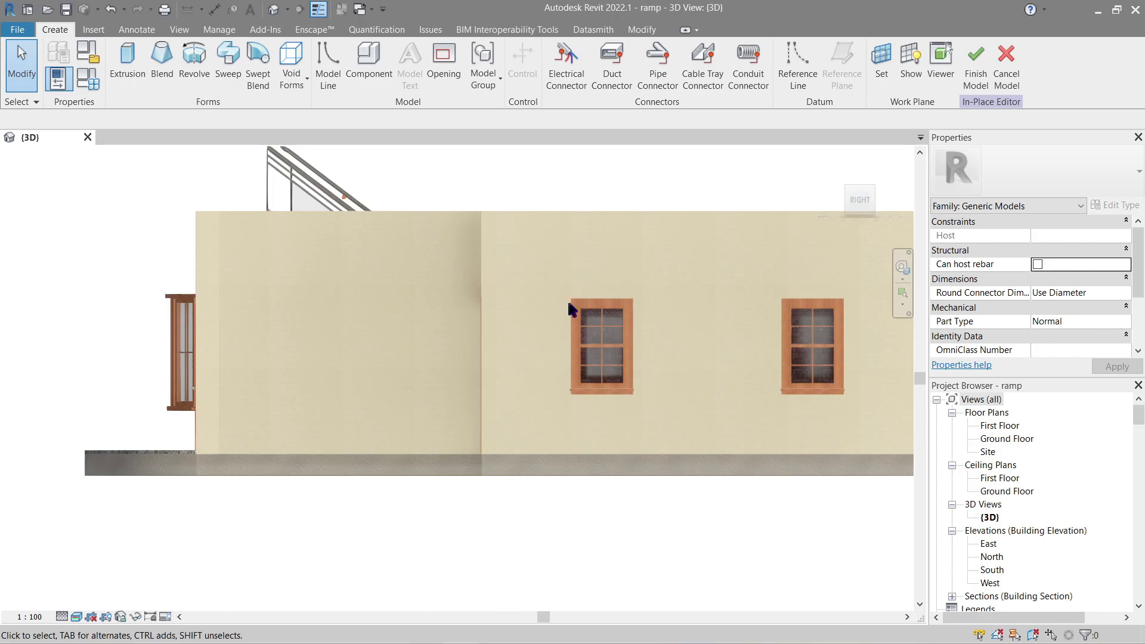
pyautogui.scroll(2, 469, 534)
pyautogui.moveTo(444, 457); pyautogui.dragTo(463, 483, button='middle')
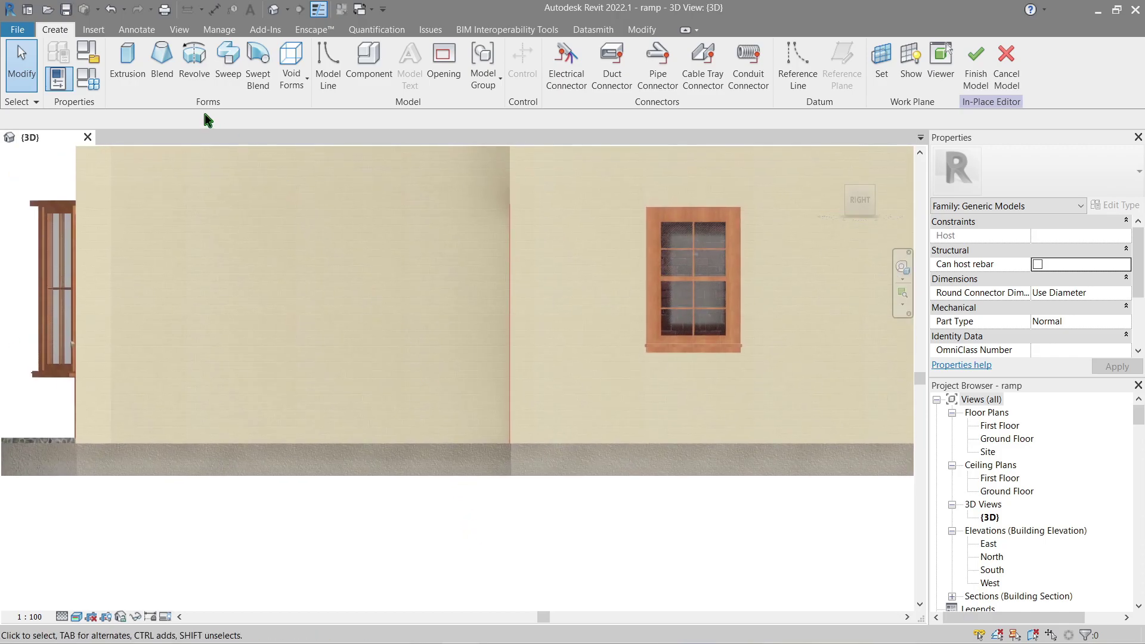
# Start an extrusion sketch with a 2000-long base line running left from the wall corner.
pyautogui.click(127, 70)
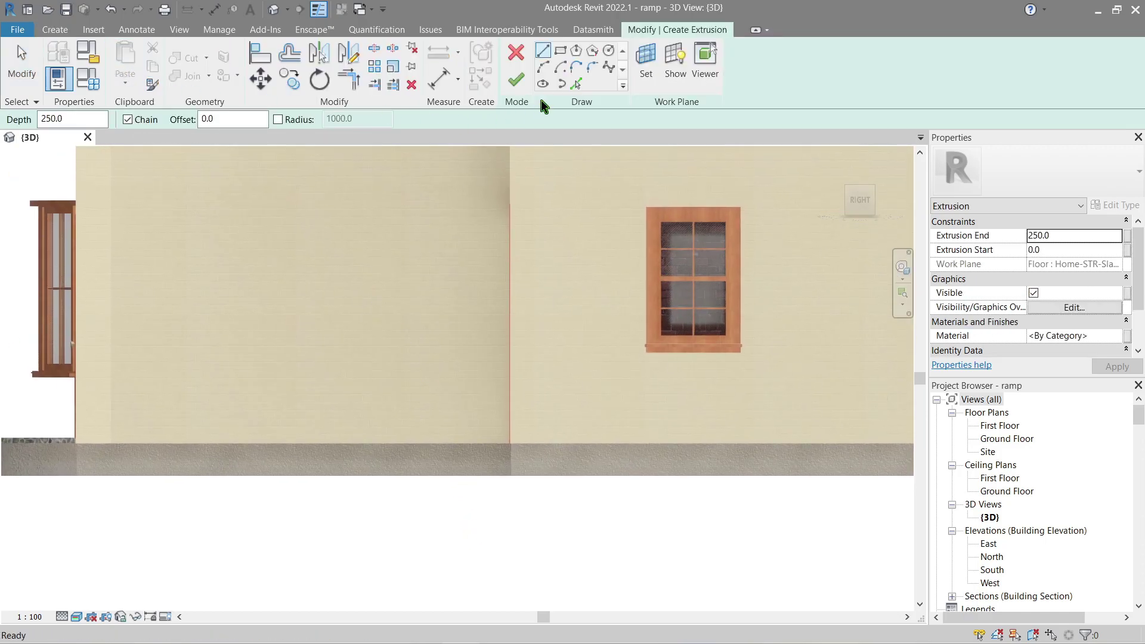
pyautogui.scroll(3, 511, 461)
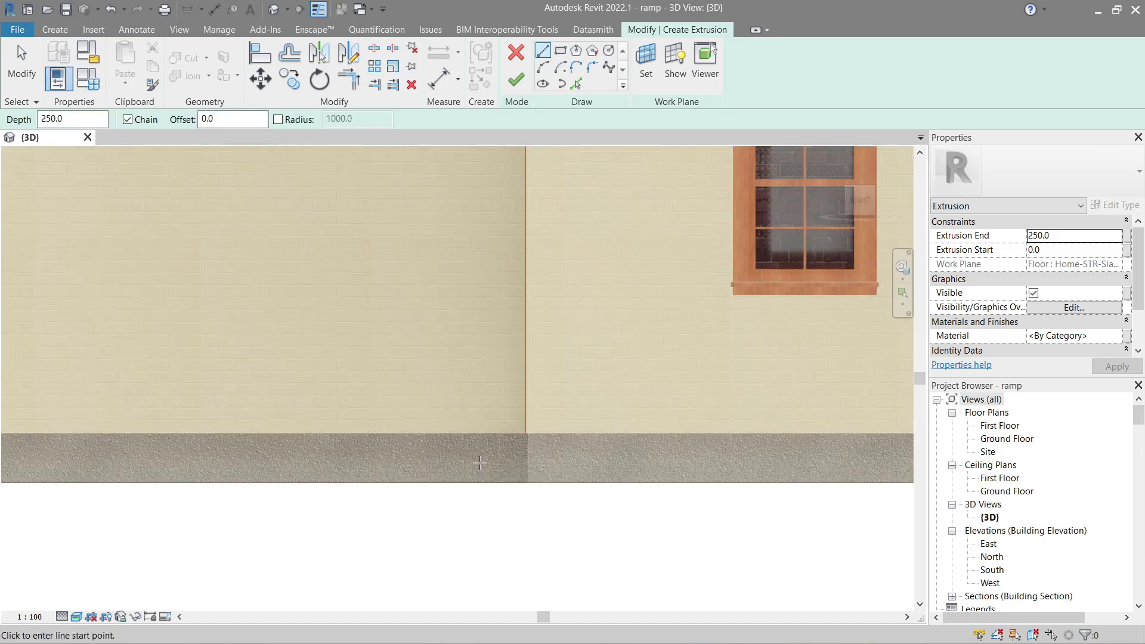
pyautogui.click(538, 500)
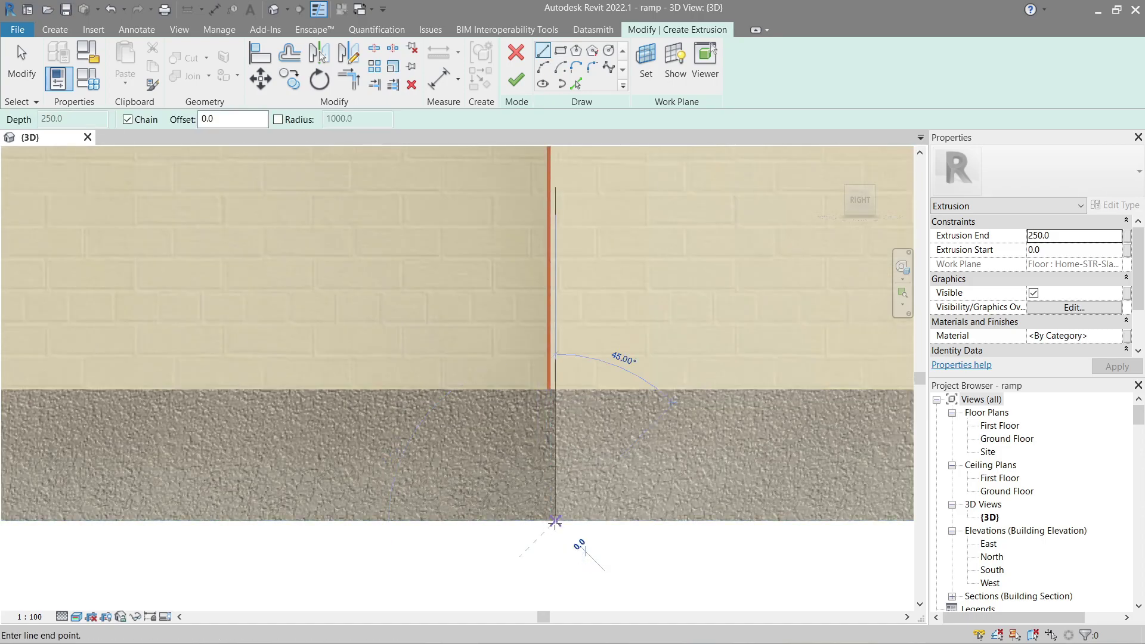
pyautogui.scroll(-2, 575, 551)
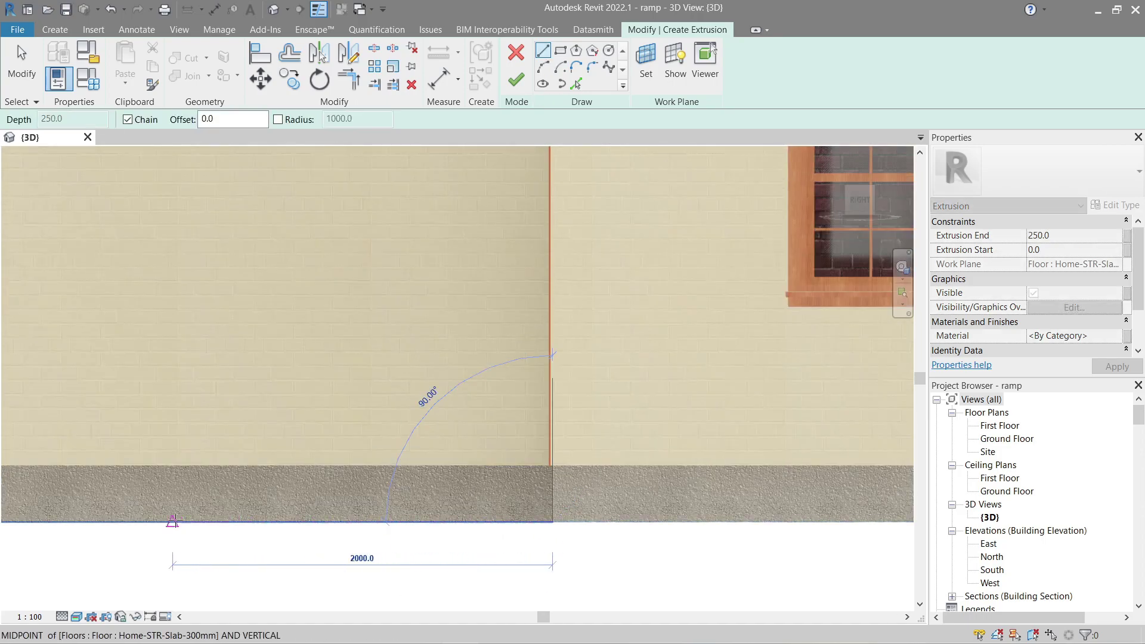
pyautogui.click(175, 520)
# Close the triangular ramp profile back up to the wall corner.
pyautogui.scroll(4, 572, 463)
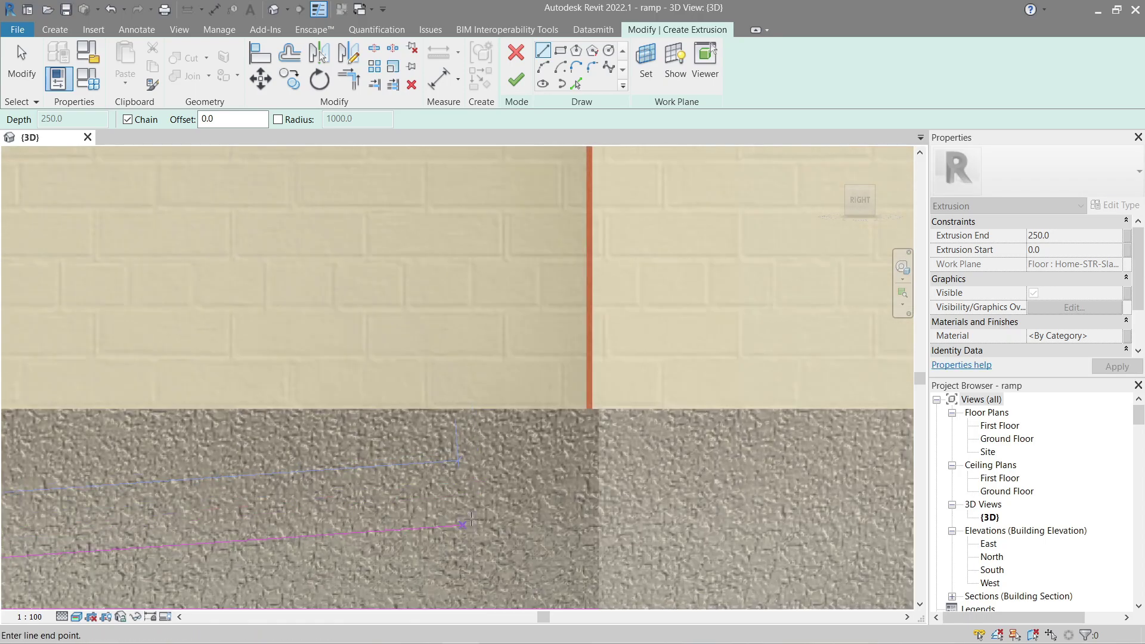
pyautogui.scroll(3, 603, 417)
pyautogui.click(716, 345)
pyautogui.scroll(-5, 671, 383)
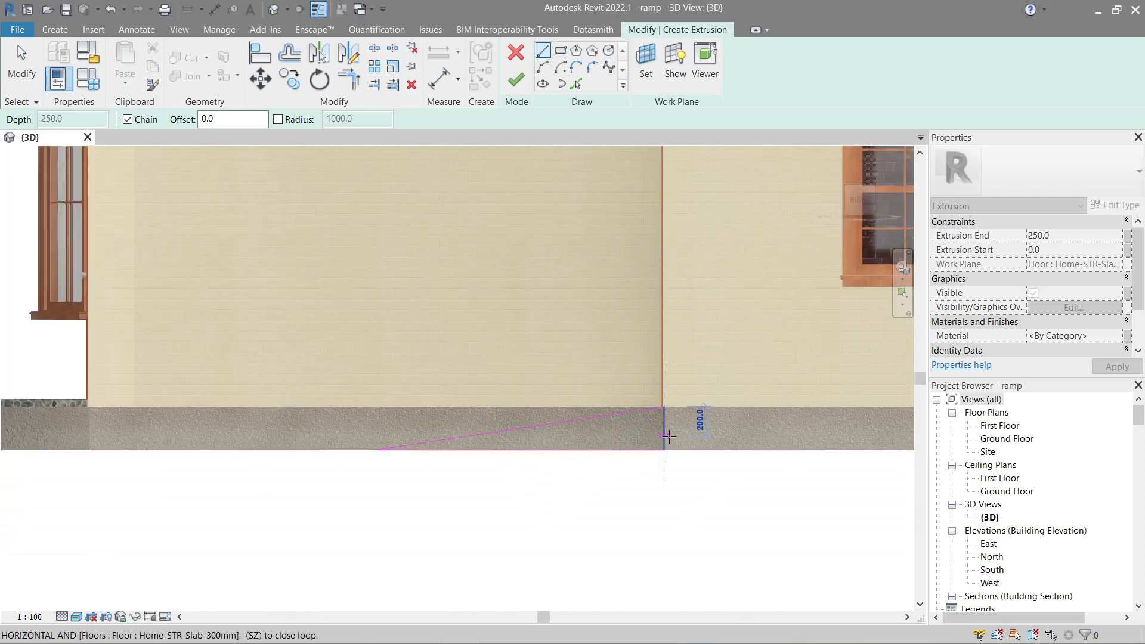
pyautogui.scroll(3, 672, 442)
pyautogui.scroll(5, 672, 442)
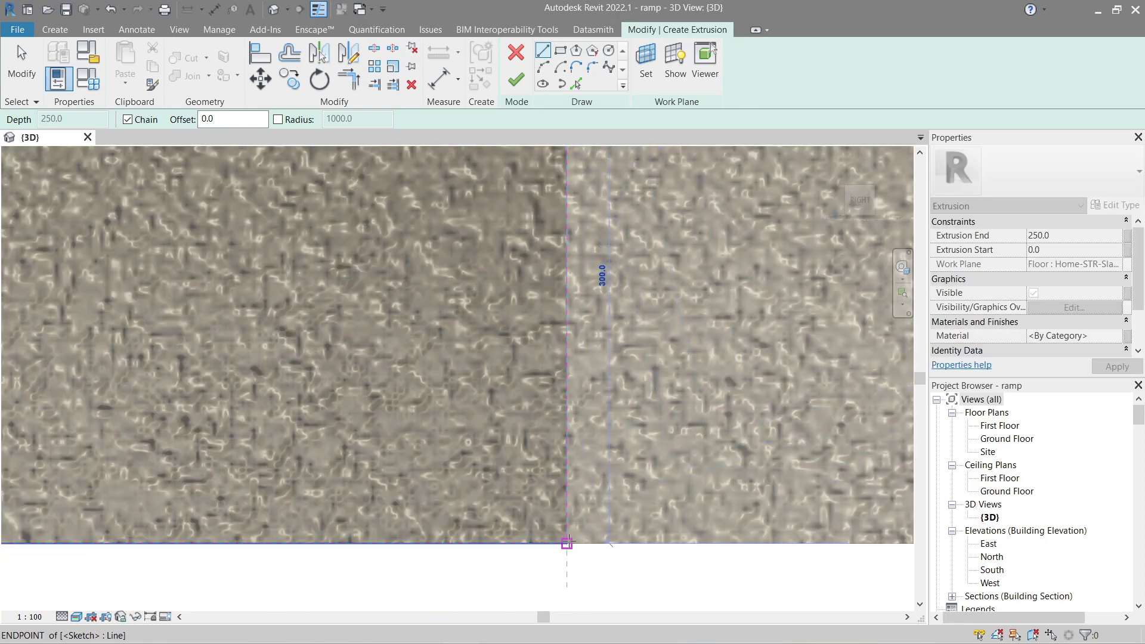
pyautogui.click(603, 275)
pyautogui.scroll(-5, 616, 483)
pyautogui.scroll(-2, 616, 483)
pyautogui.press('Escape')
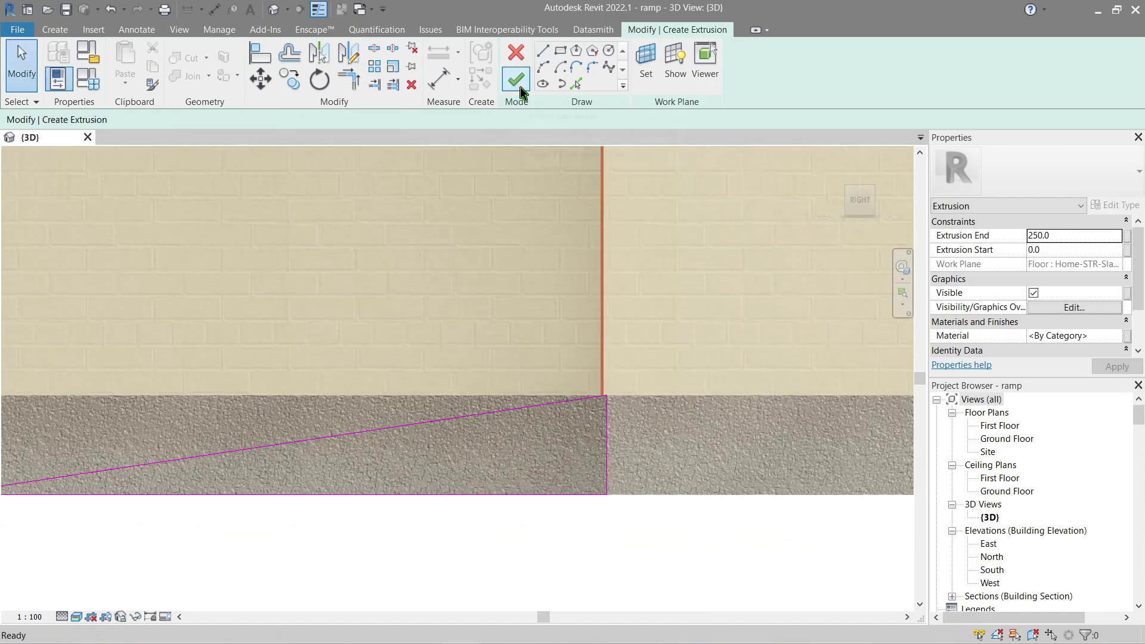
# Finish the 250-deep ramp extrusion and view it beside the garage door.
pyautogui.click(516, 79)
pyautogui.scroll(-3, 534, 217)
pyautogui.click(407, 291)
pyautogui.scroll(-4, 407, 296)
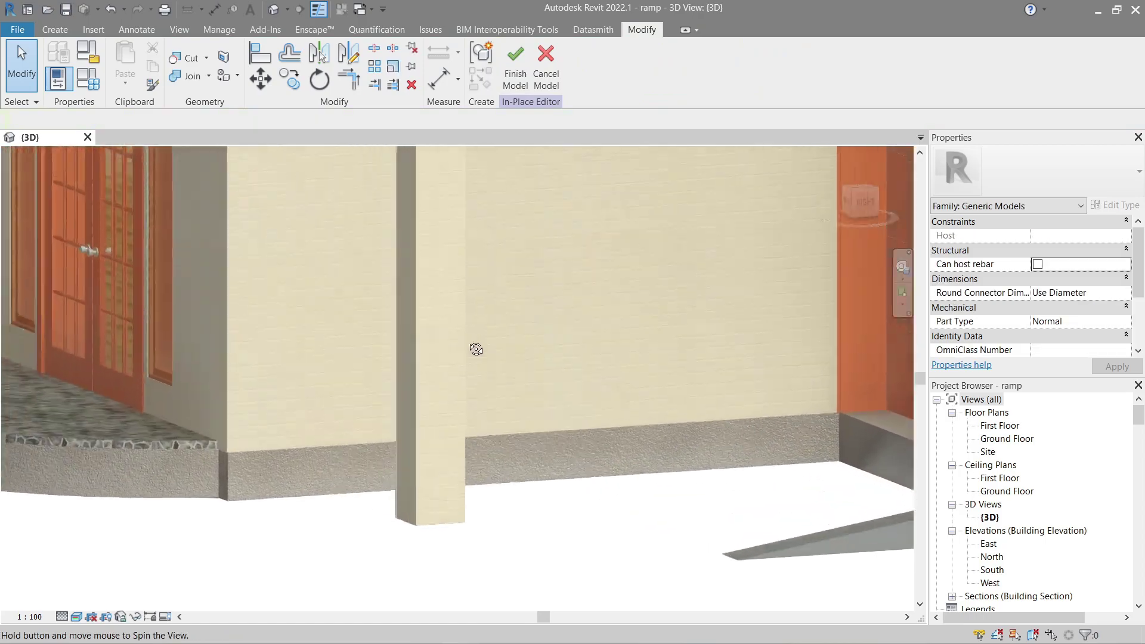
pyautogui.keyDown('shift'); pyautogui.moveTo(473, 348); pyautogui.dragTo(473, 391, button='middle'); pyautogui.keyUp('shift')
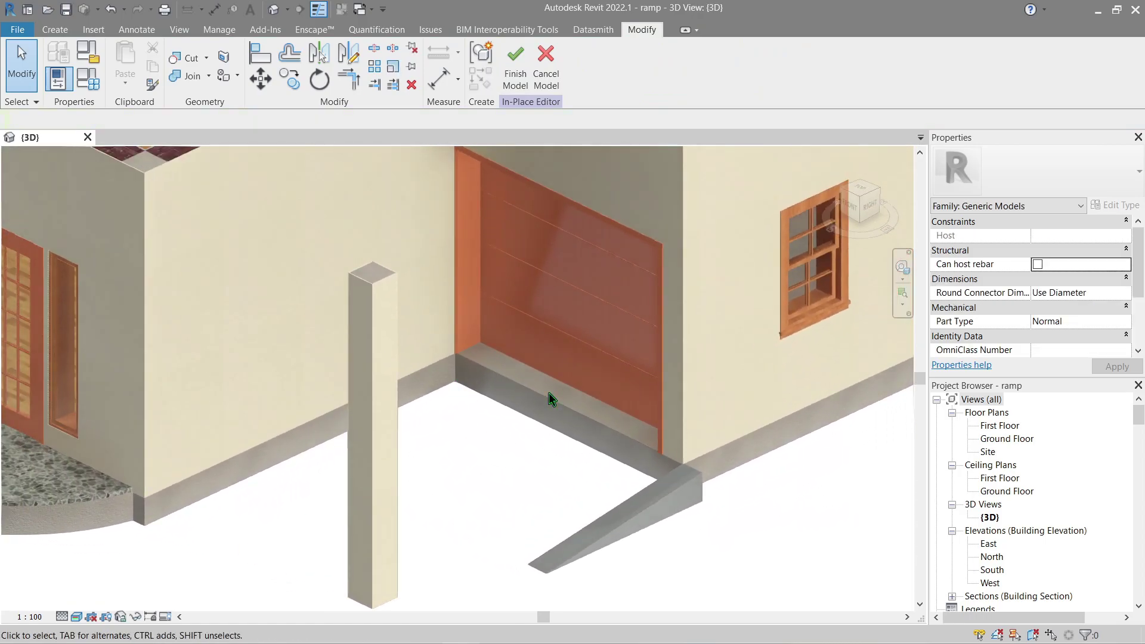
pyautogui.moveTo(551, 399); pyautogui.dragTo(458, 420, button='middle')
# Align the ramp face to the garage wall base face with AL.
pyautogui.press('a')
pyautogui.press('l')
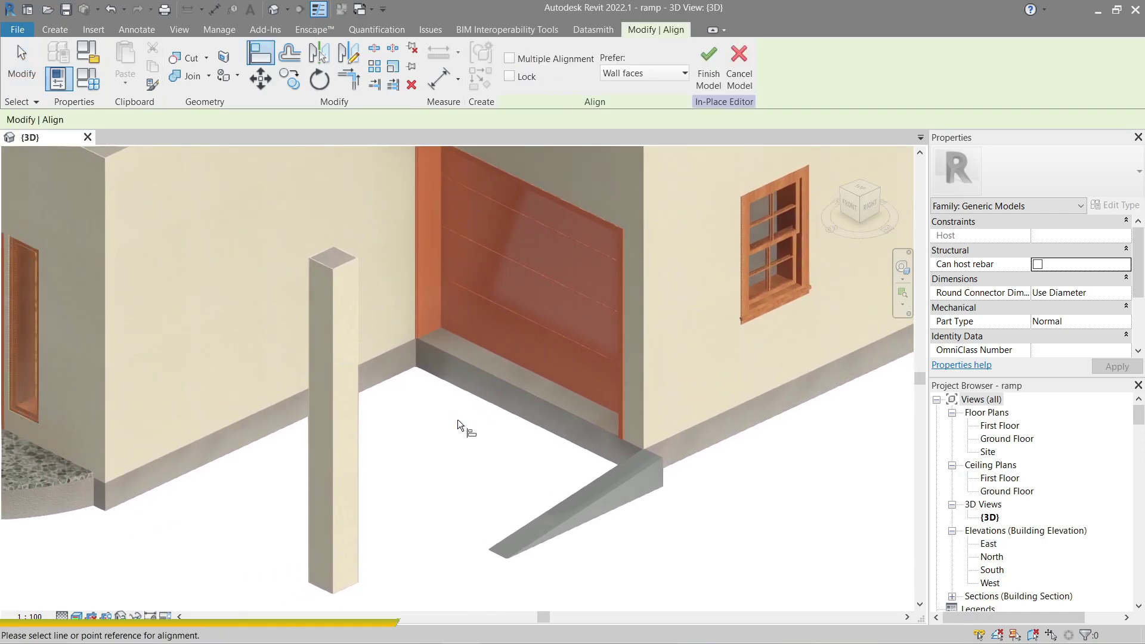
pyautogui.click(384, 374)
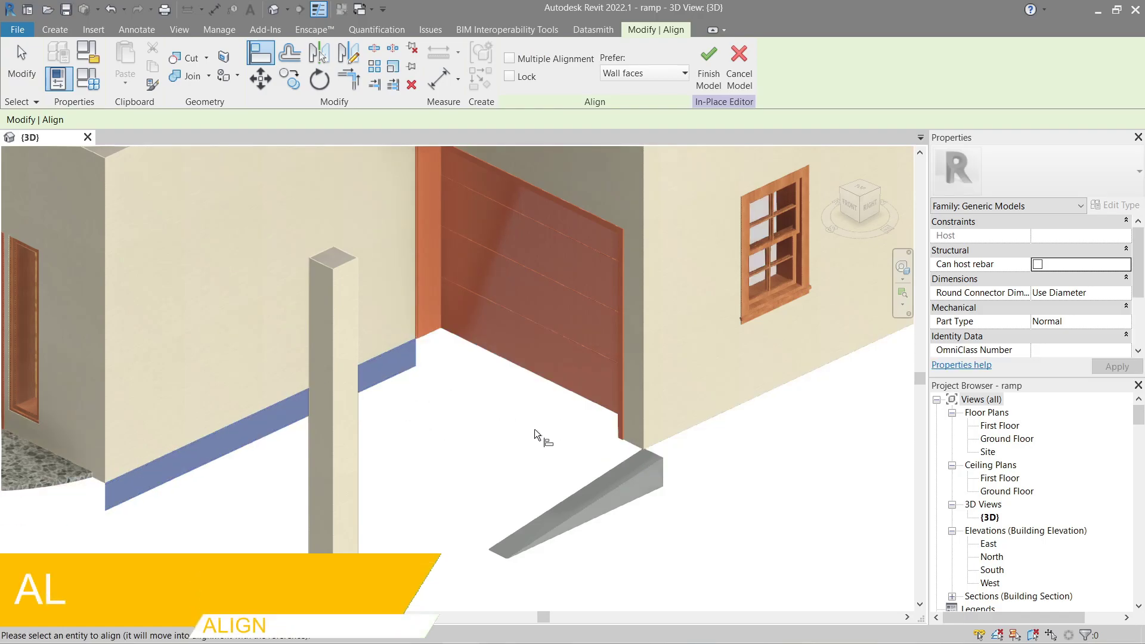
pyautogui.click(584, 481)
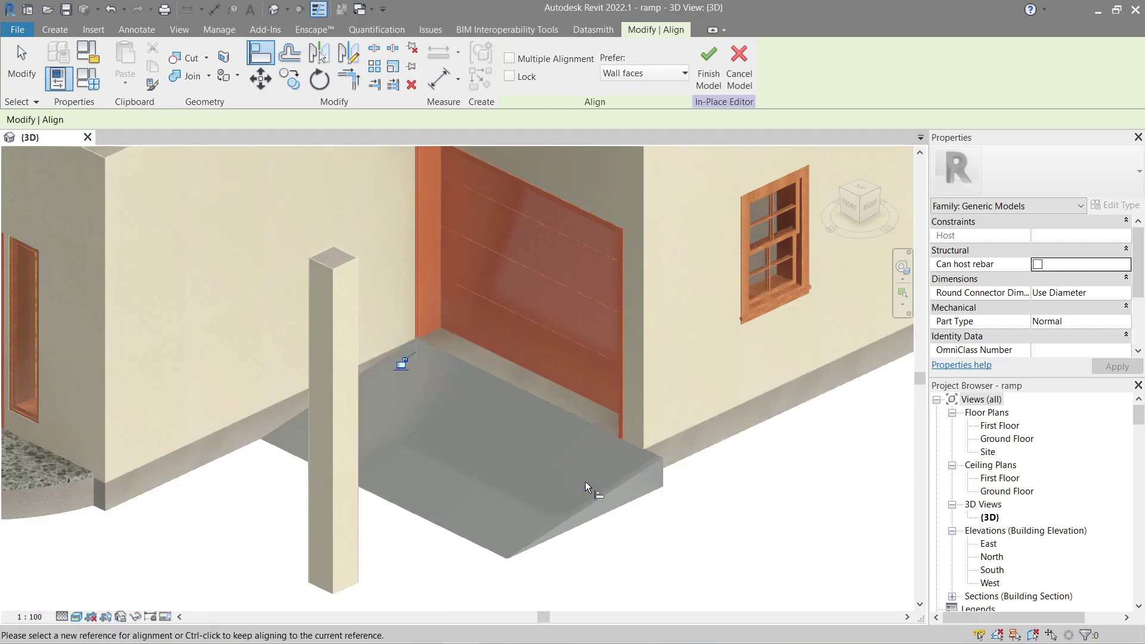
pyautogui.press('Escape')
pyautogui.press('a')
pyautogui.press('l')
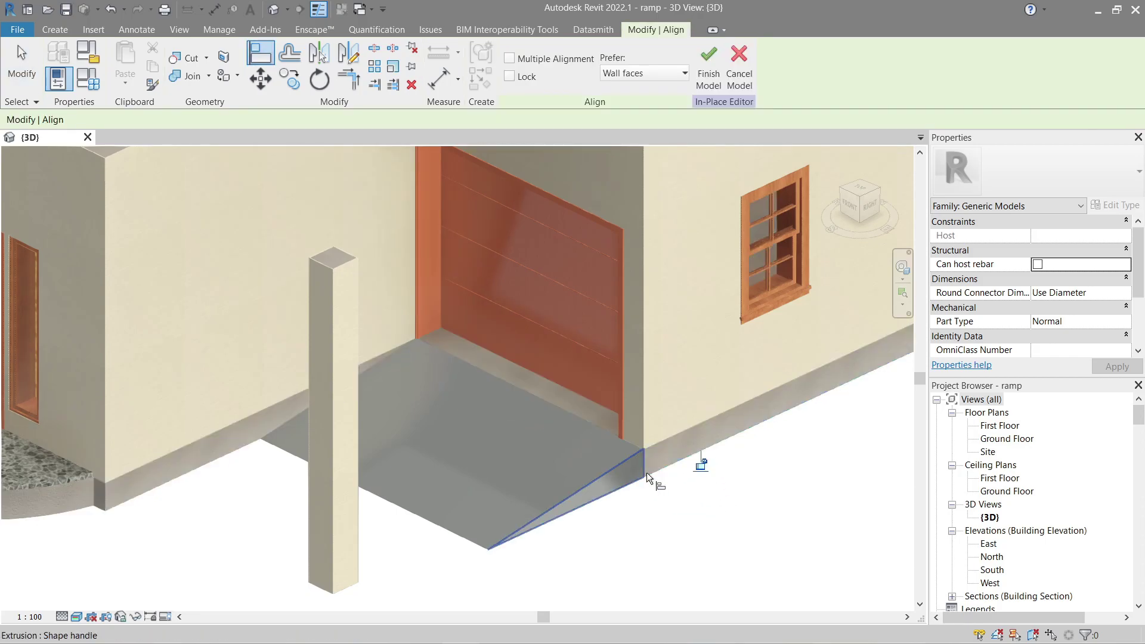
pyautogui.press('Escape')
pyautogui.scroll(-5, 647, 476)
pyautogui.moveTo(646, 475)
pyautogui.keyDown('shift'); pyautogui.mouseDown(button='middle')
pyautogui.moveTo(652, 487)
pyautogui.moveTo(616, 383)
pyautogui.moveTo(632, 474)
pyautogui.mouseUp(button='middle'); pyautogui.keyUp('shift')
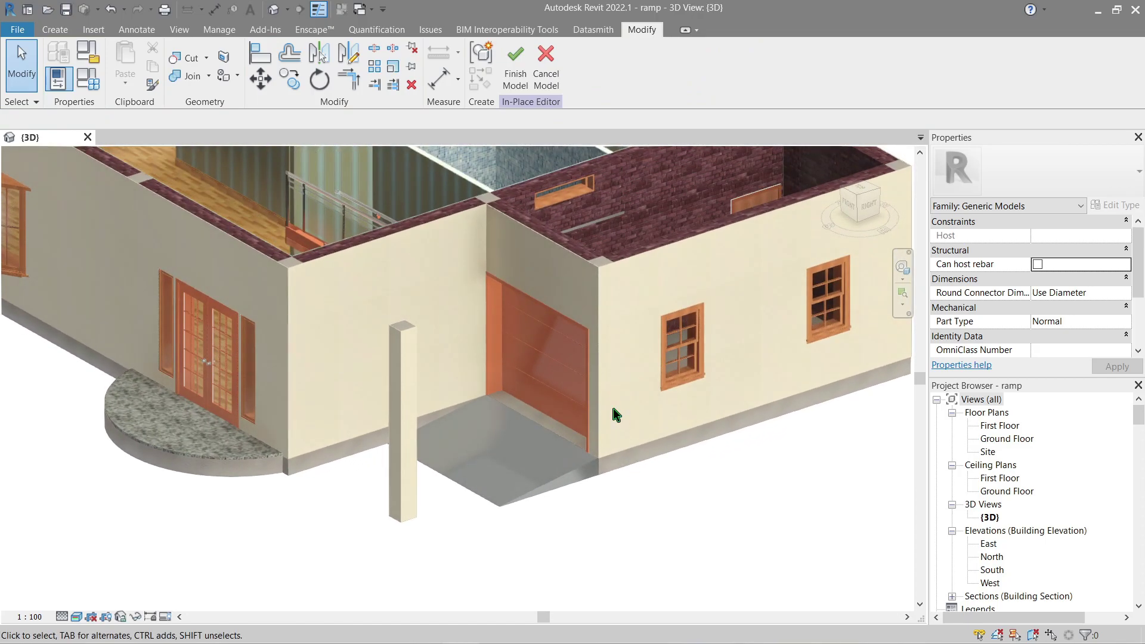
# Finish the in-place model and copy the floor slab's Concrete, Cast In Situ material name.
pyautogui.scroll(4, 621, 471)
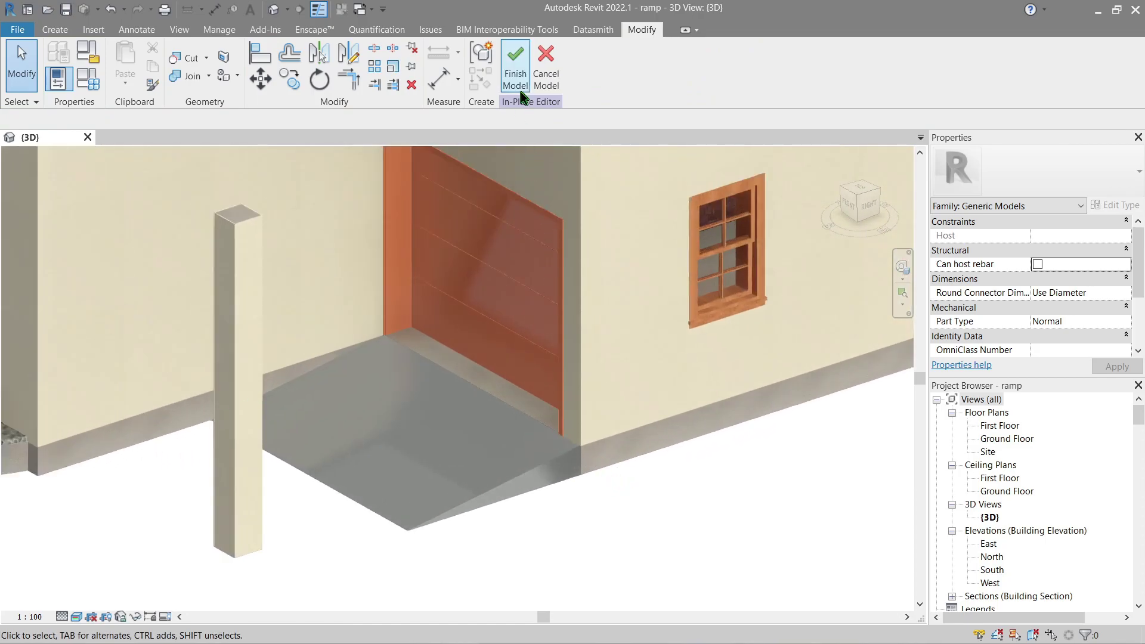
pyautogui.click(513, 72)
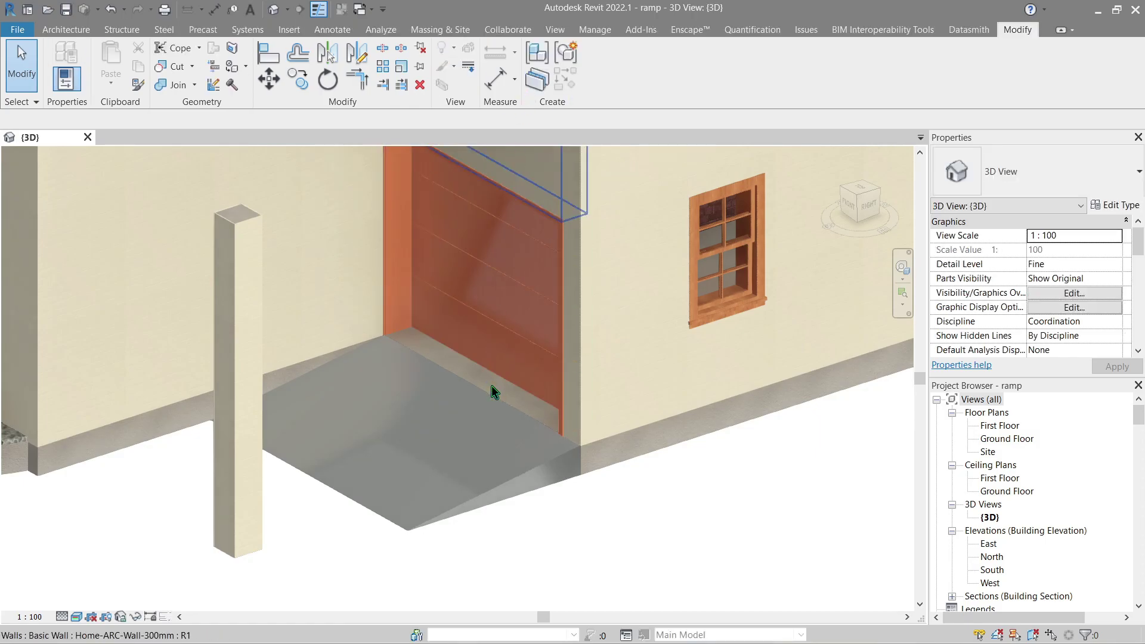
pyautogui.click(614, 474)
pyautogui.click(1114, 209)
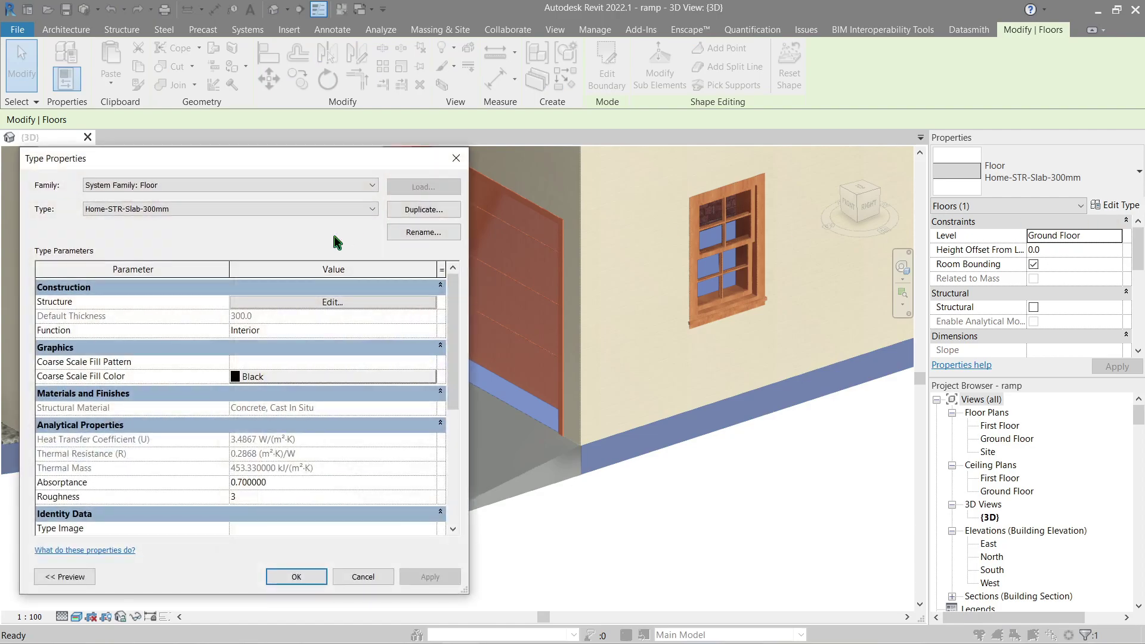
pyautogui.click(305, 303)
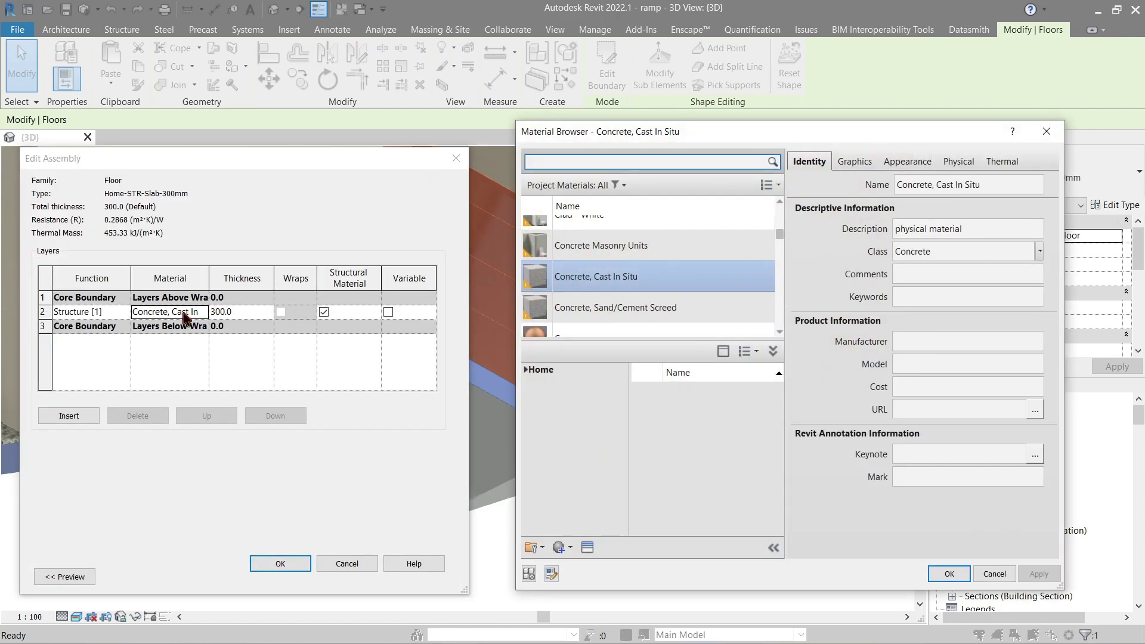
pyautogui.press('Escape')
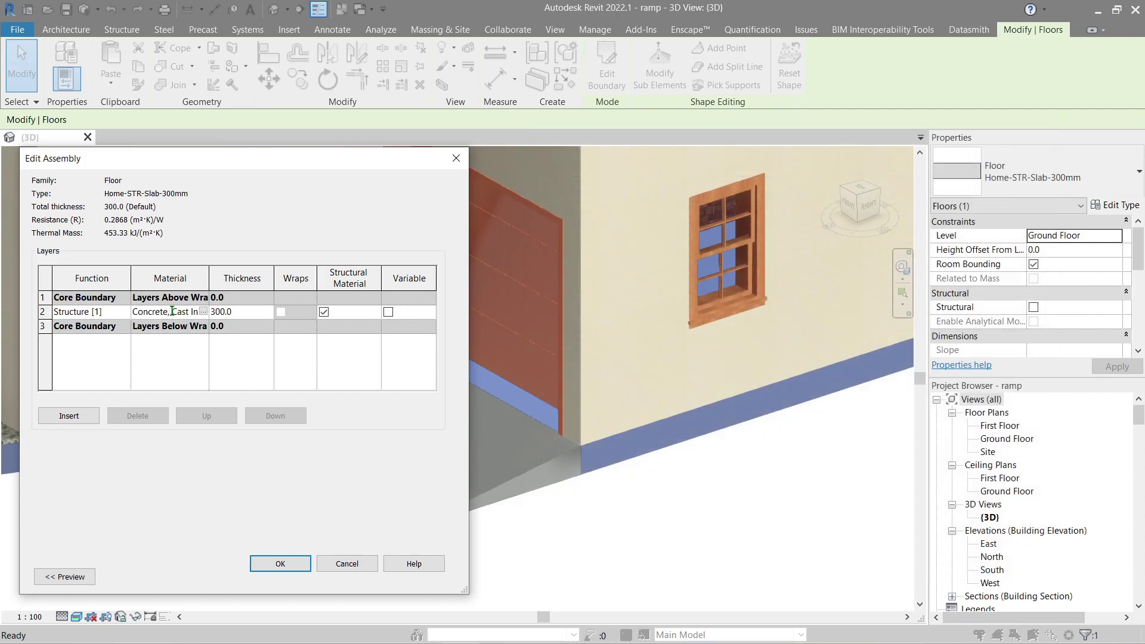
pyautogui.click(173, 311)
pyautogui.hotkey('ctrl', 'c')
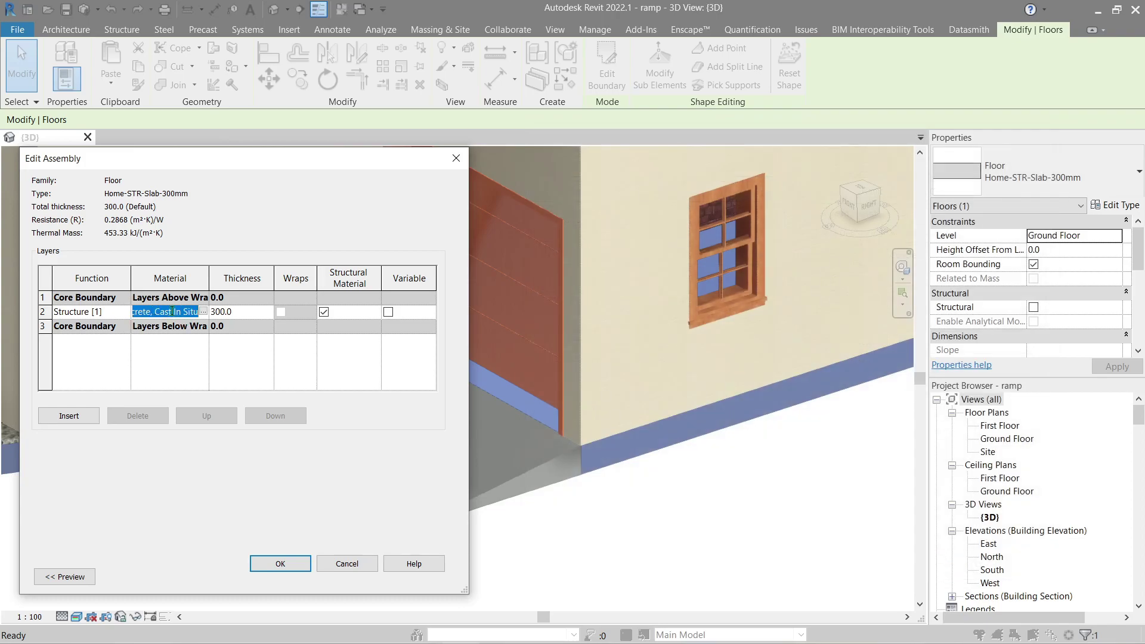
pyautogui.press('Return')
pyautogui.press('Return')
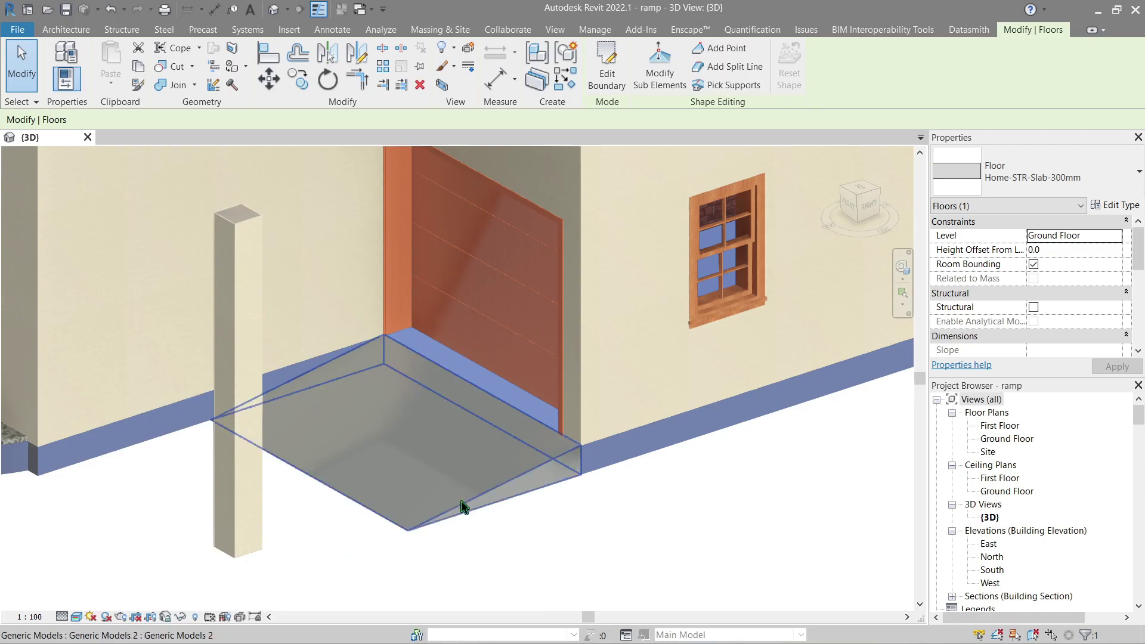
# Select the ramp and reopen it with Edit In-Place.
pyautogui.click(462, 503)
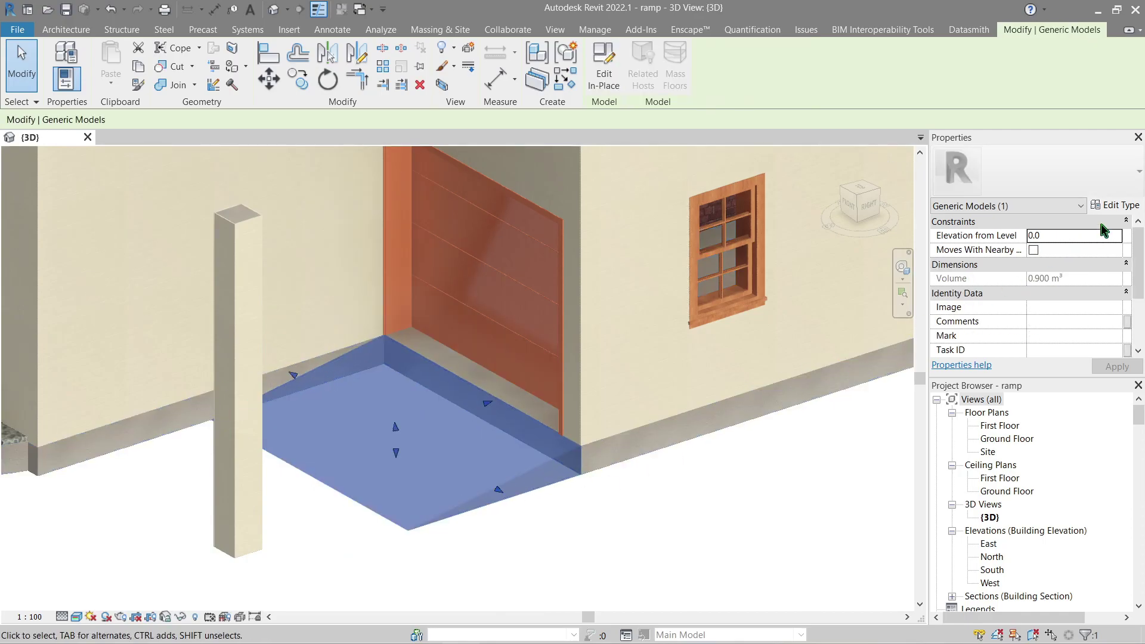
pyautogui.click(1115, 205)
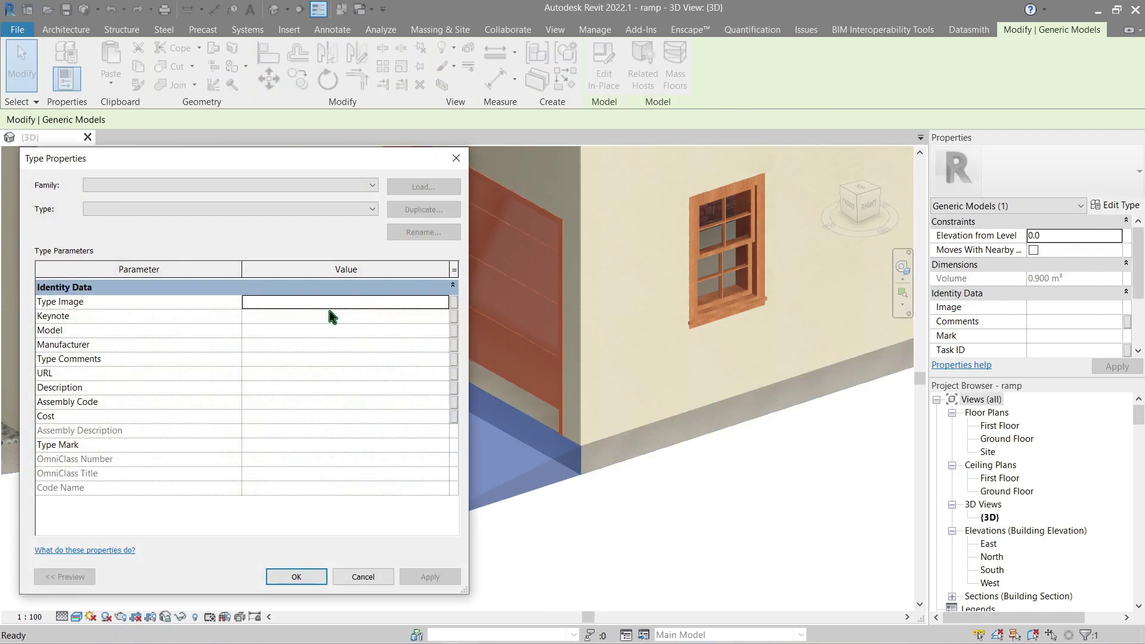
pyautogui.press('Escape')
pyautogui.click(606, 86)
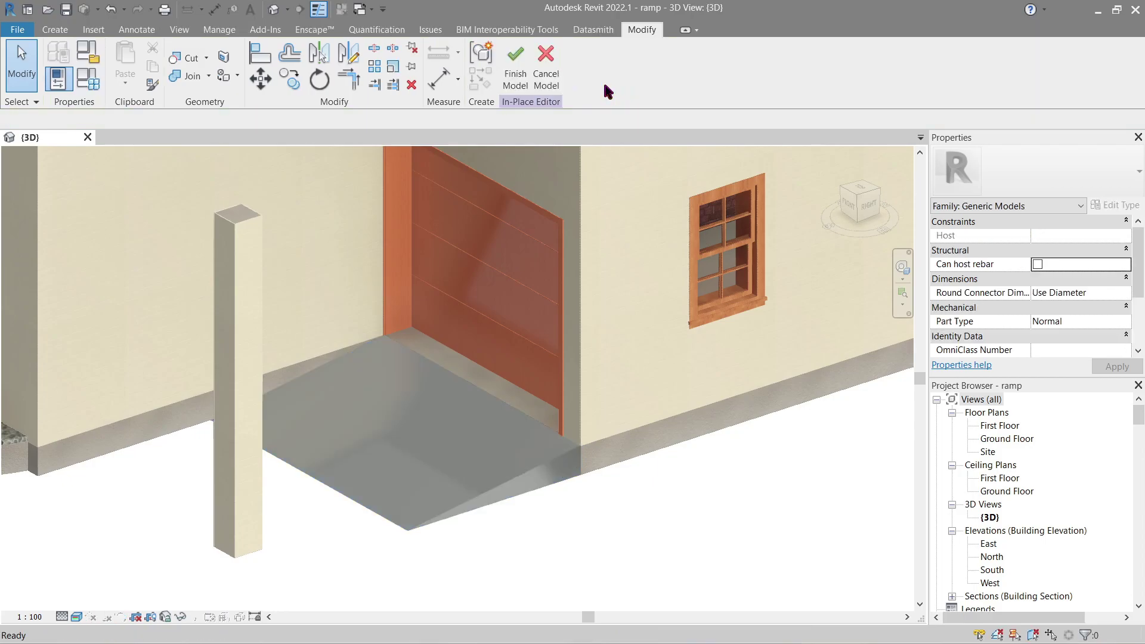
# Paste Concrete, Cast In Situ into the extrusion's Material property, apply, and finish the model.
pyautogui.click(485, 494)
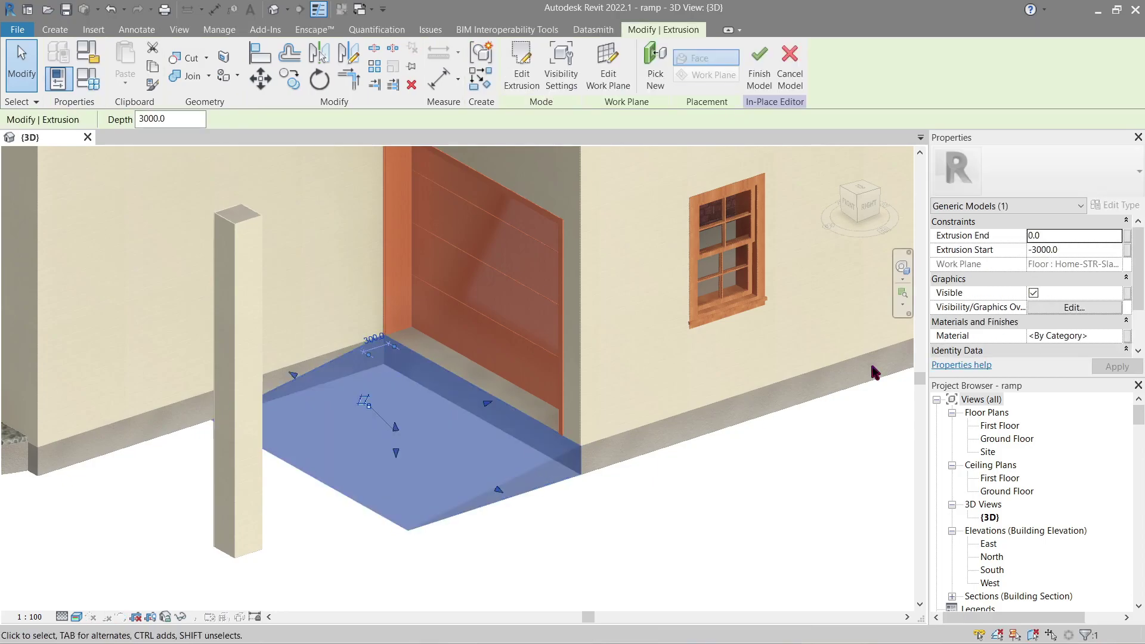
pyautogui.click(1094, 335)
pyautogui.doubleClick(1093, 335)
pyautogui.hotkey('ctrl', 'v')
pyautogui.click(1116, 370)
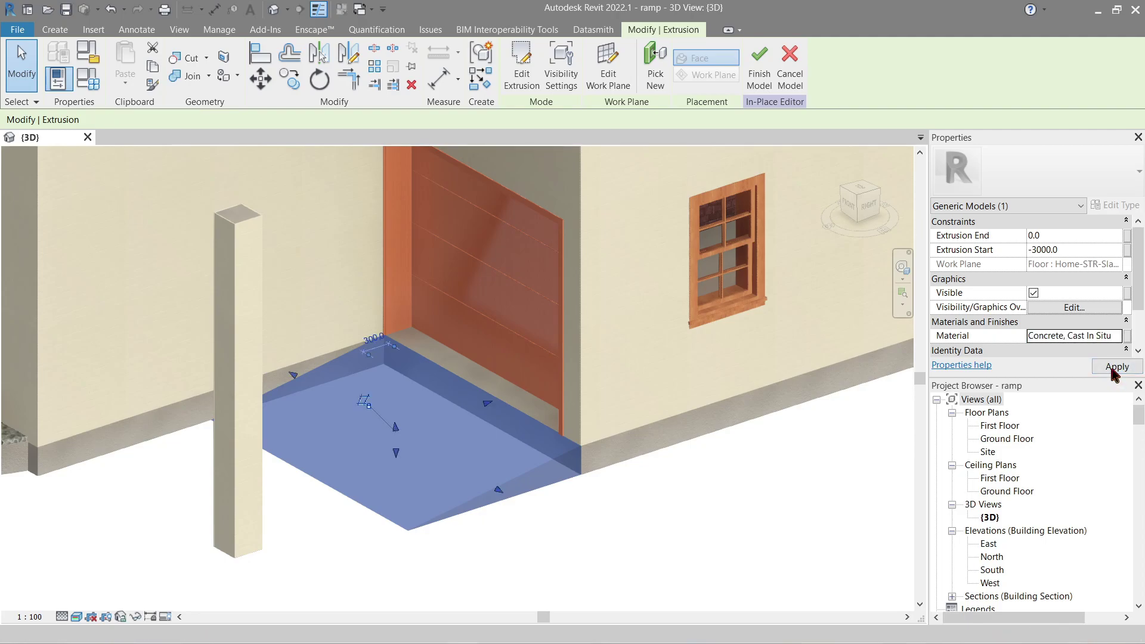
pyautogui.click(775, 79)
pyautogui.scroll(-1, 670, 545)
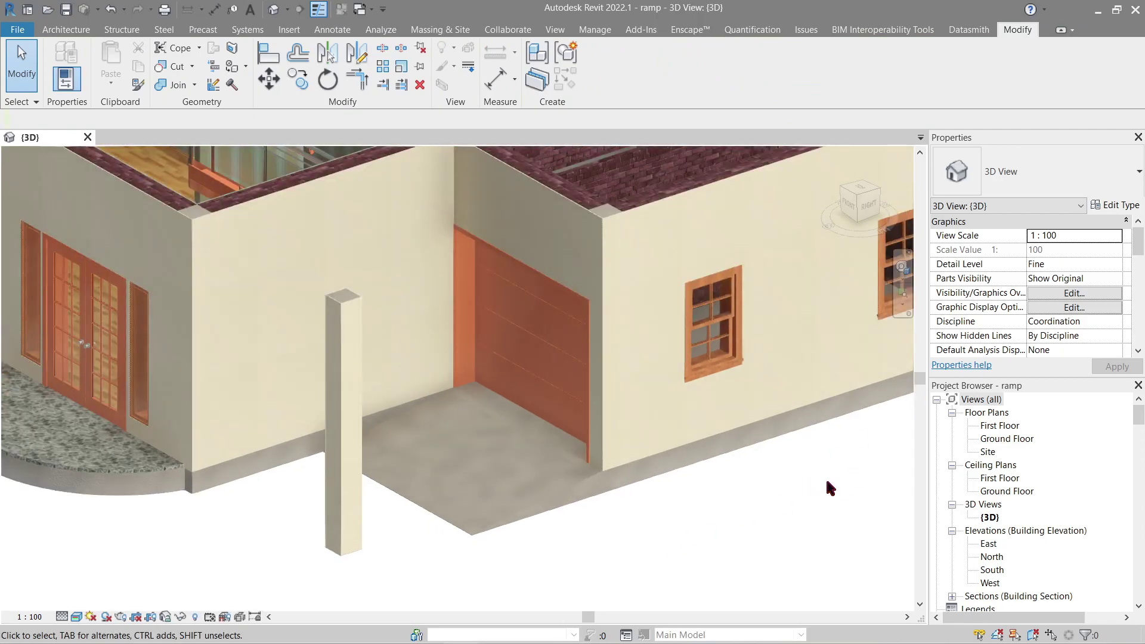
# Place a -300 spot elevation on the ramp's lower edge.
pyautogui.click(343, 35)
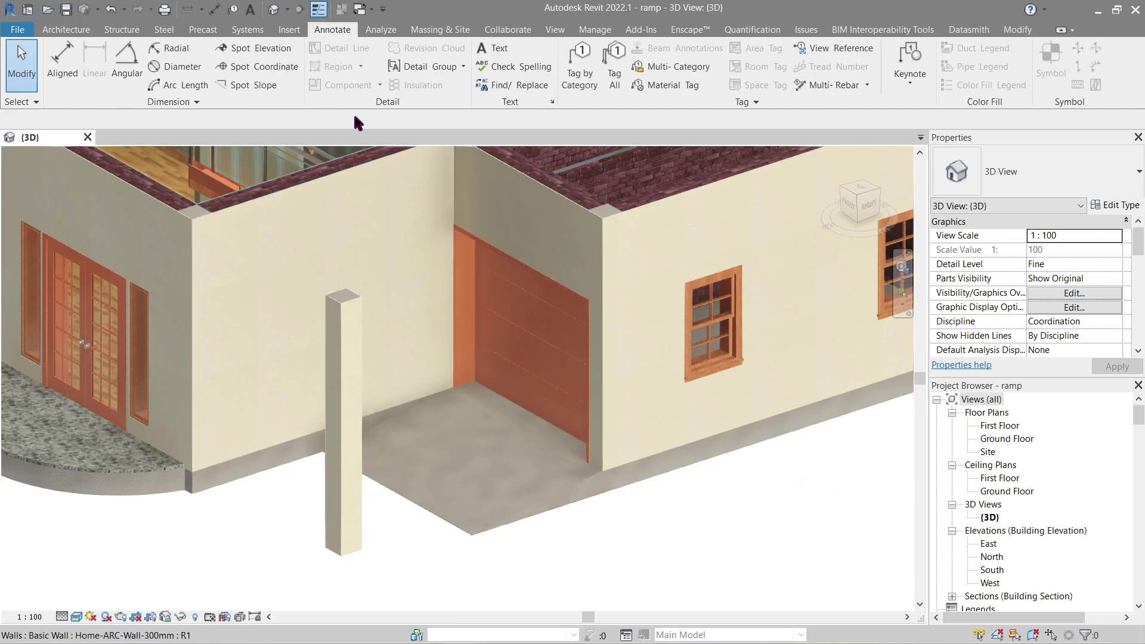
pyautogui.click(263, 54)
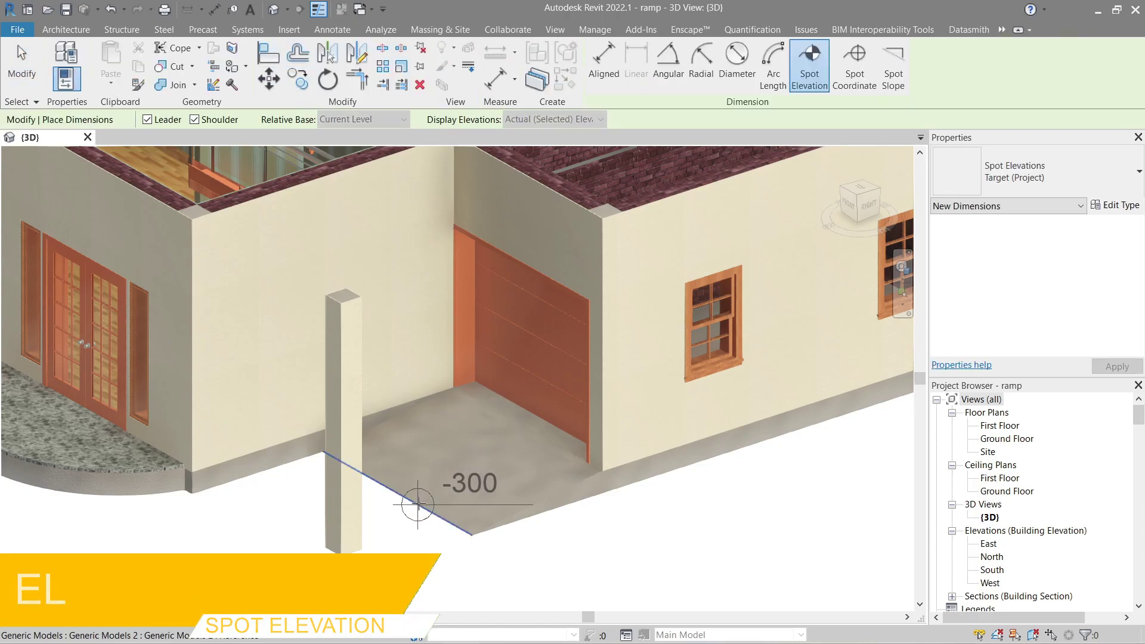
pyautogui.click(417, 504)
pyautogui.click(614, 578)
pyautogui.press('Escape')
pyautogui.press('Escape')
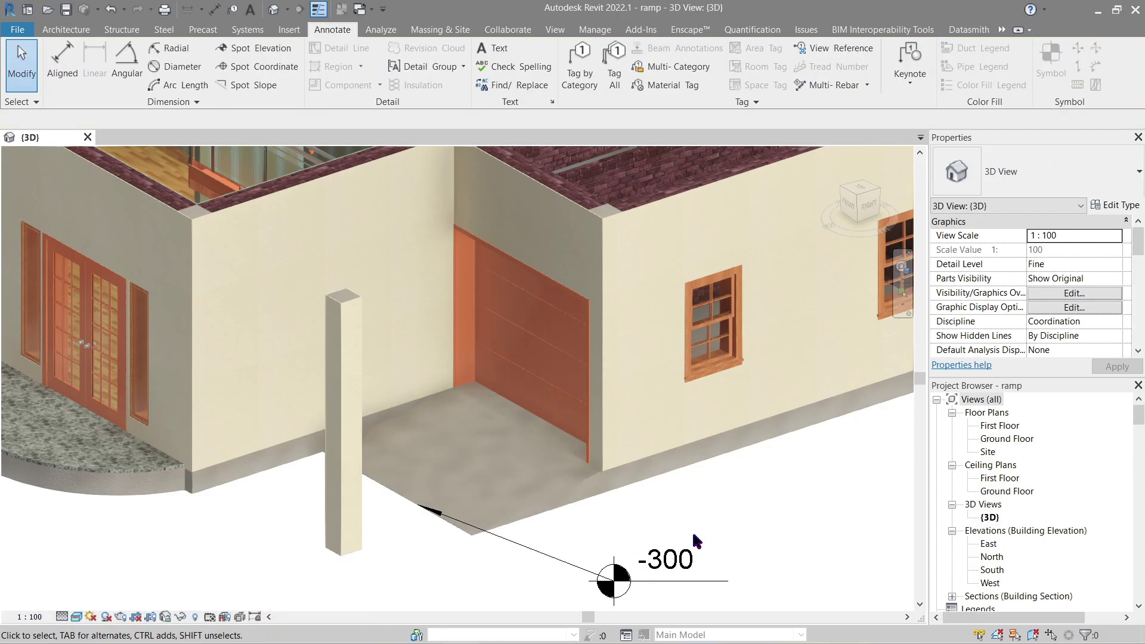
# Place a 0 spot elevation on the ramp top by the garage door.
pyautogui.press('e')
pyautogui.press('l')
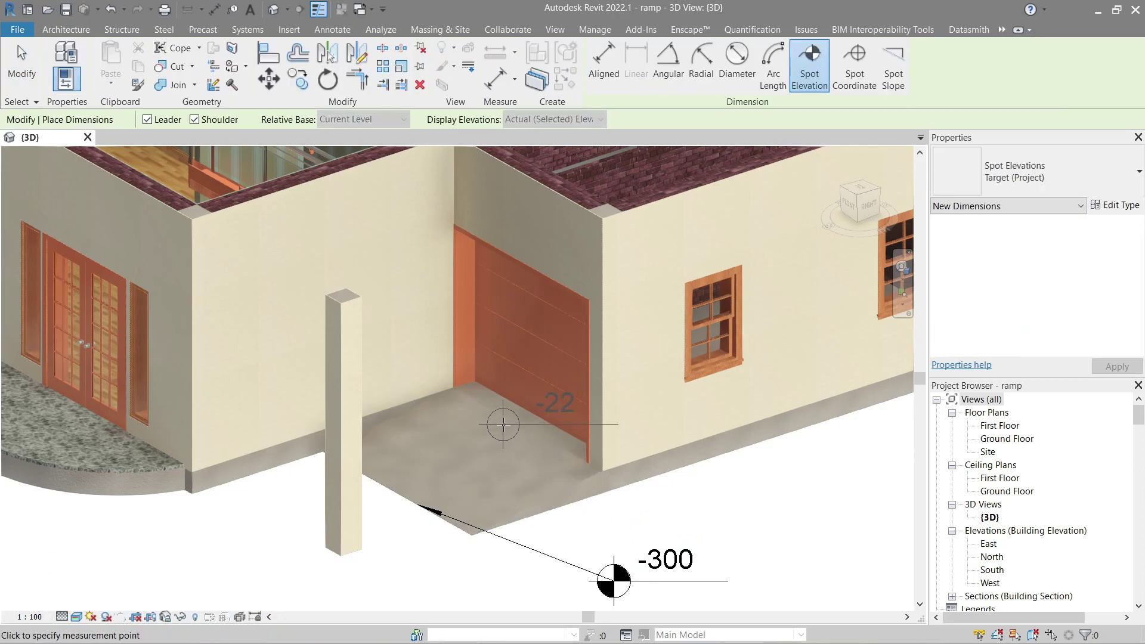
pyautogui.click(508, 421)
pyautogui.click(406, 449)
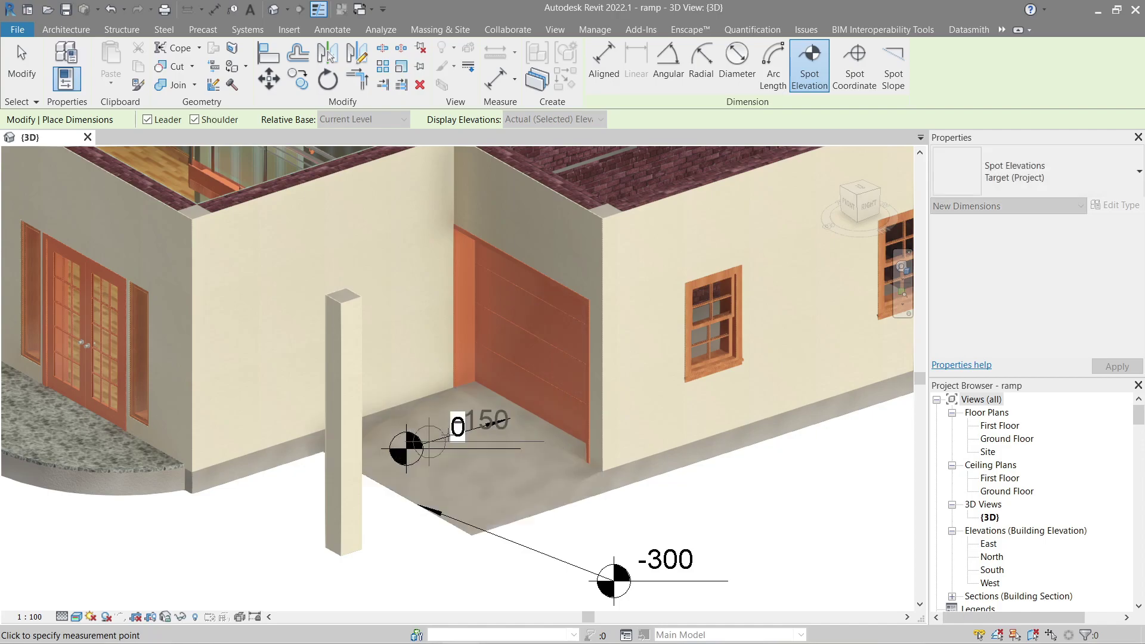
pyautogui.press('Escape')
pyautogui.press('Escape')
# Hide the garage door and add a second 0 spot elevation inside the opening.
pyautogui.click(534, 387)
pyautogui.press('h')
pyautogui.press('h')
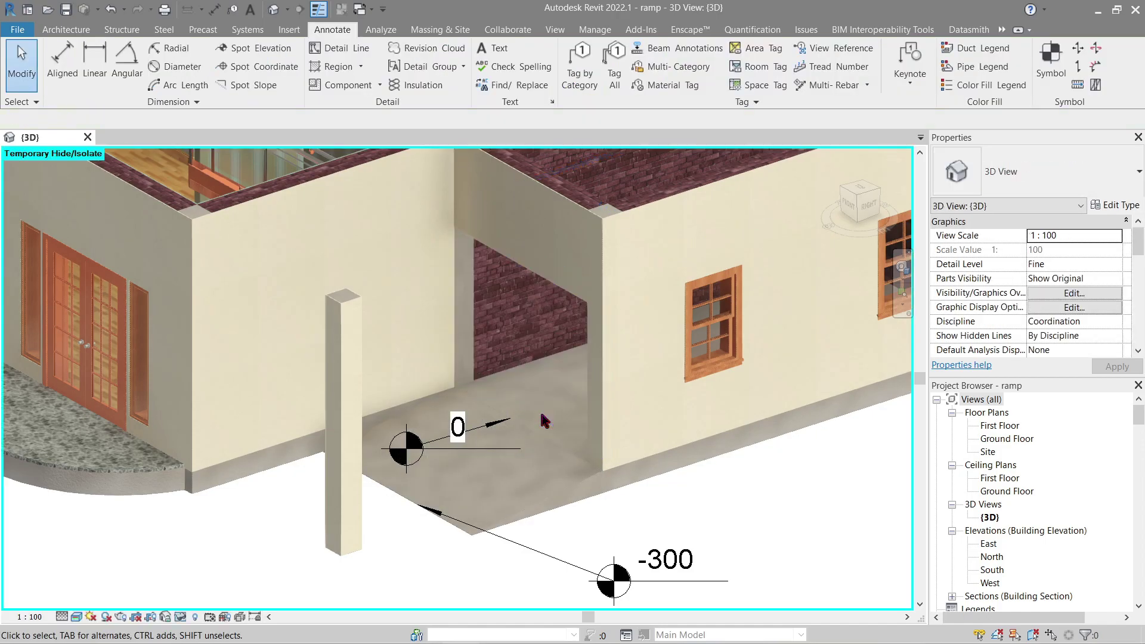
pyautogui.press('e')
pyautogui.press('l')
pyautogui.click(553, 401)
pyautogui.click(713, 486)
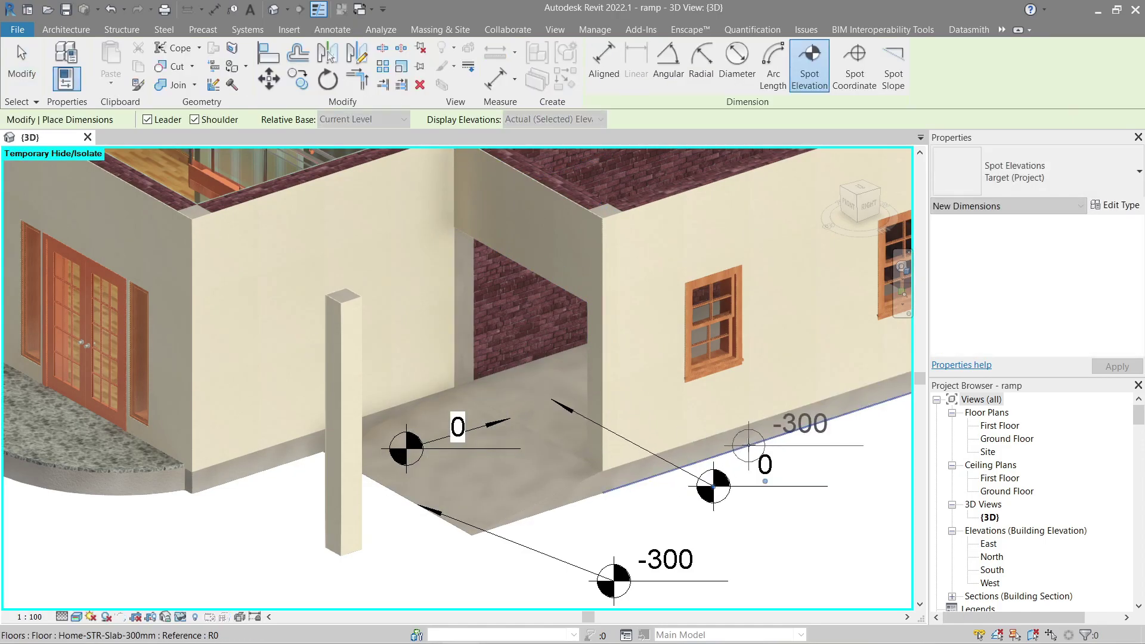
pyautogui.press('Escape')
pyautogui.press('Escape')
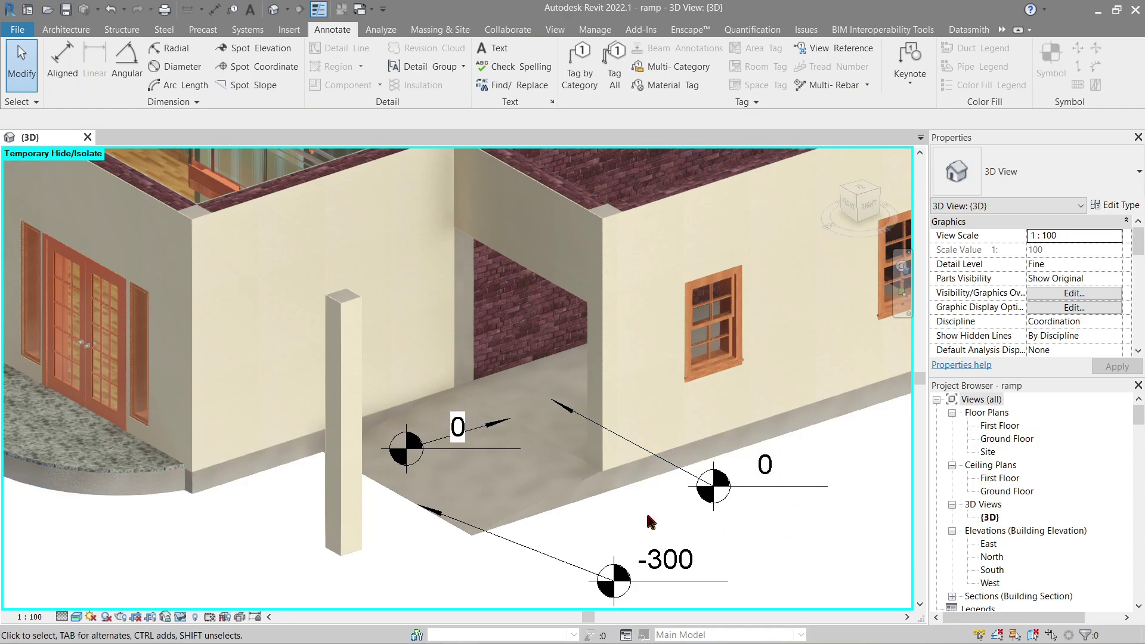
pyautogui.scroll(2, 650, 523)
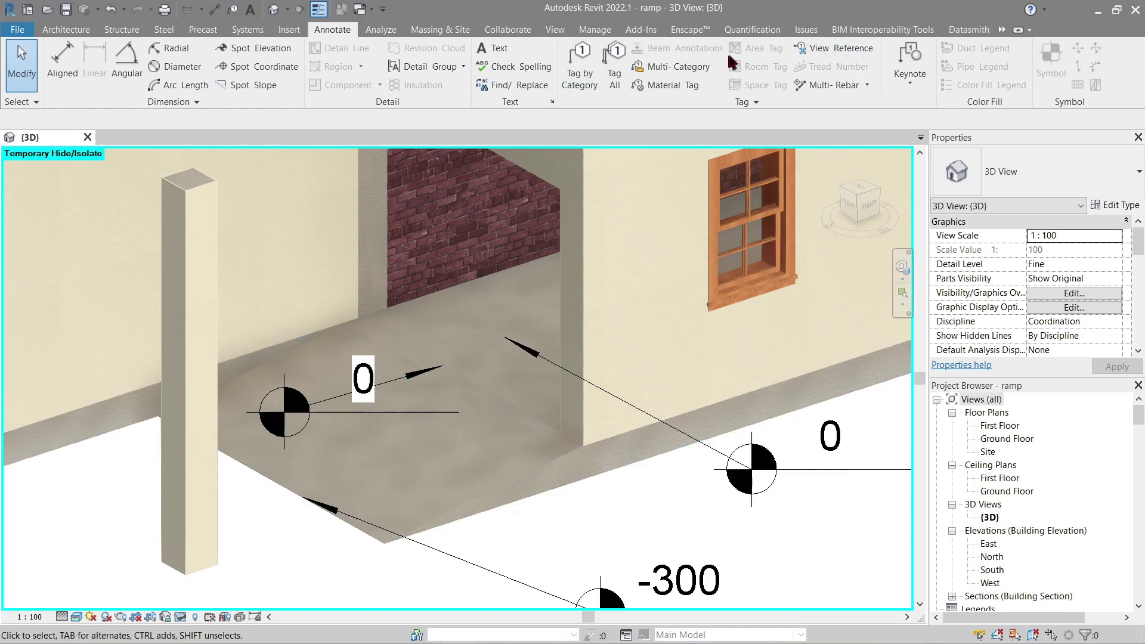
# Join the ramp geometry with the wall base.
pyautogui.click(1003, 33)
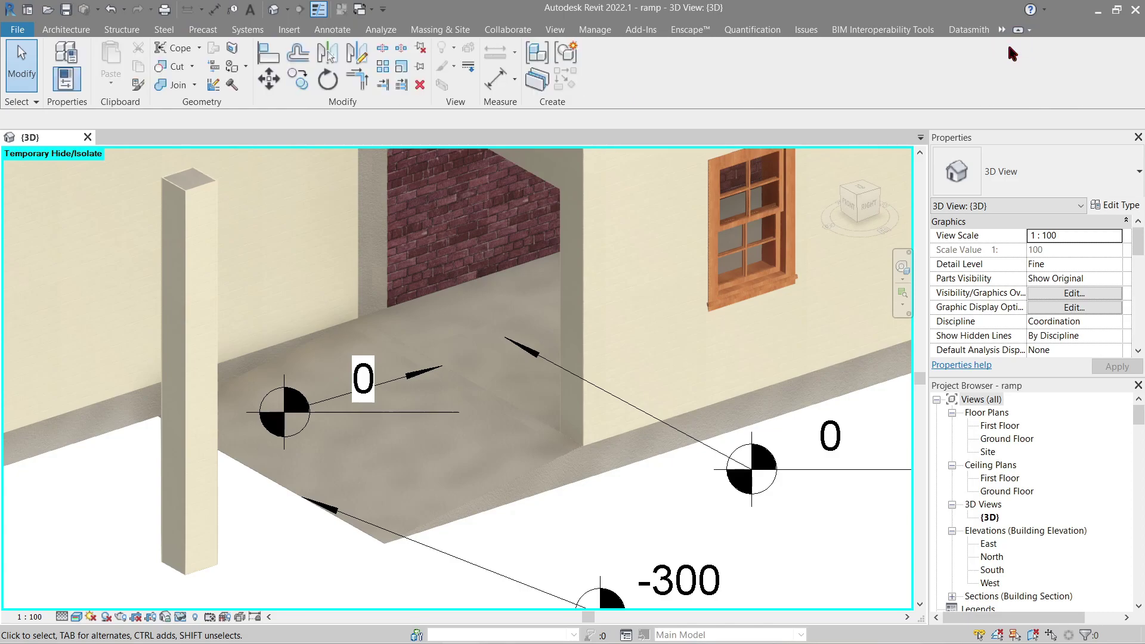
pyautogui.click(174, 84)
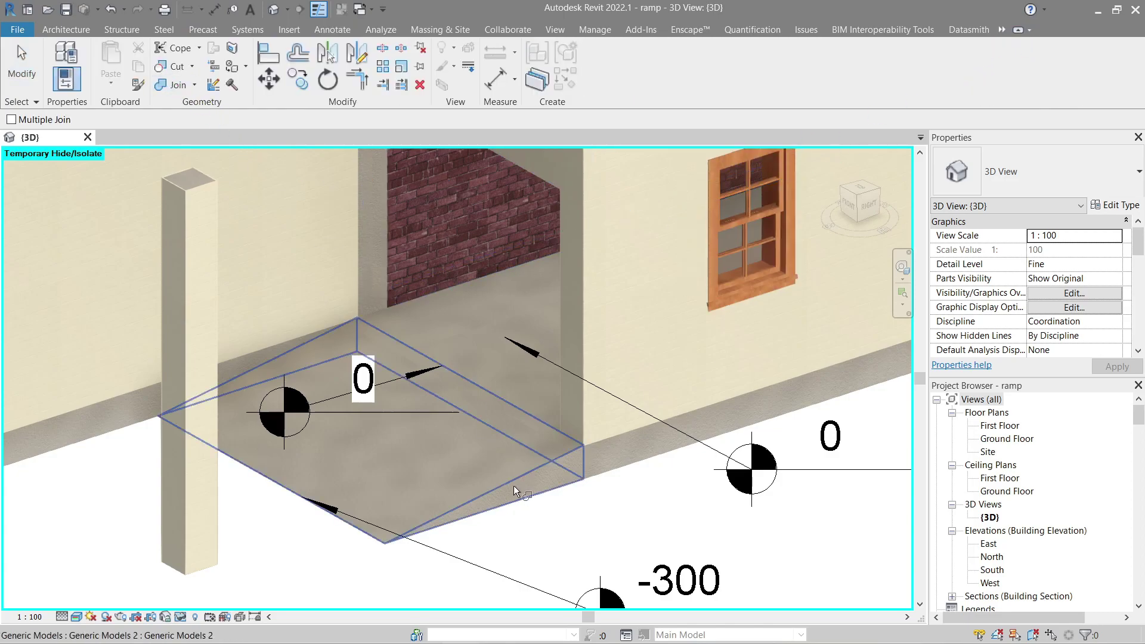
pyautogui.click(513, 485)
pyautogui.click(614, 474)
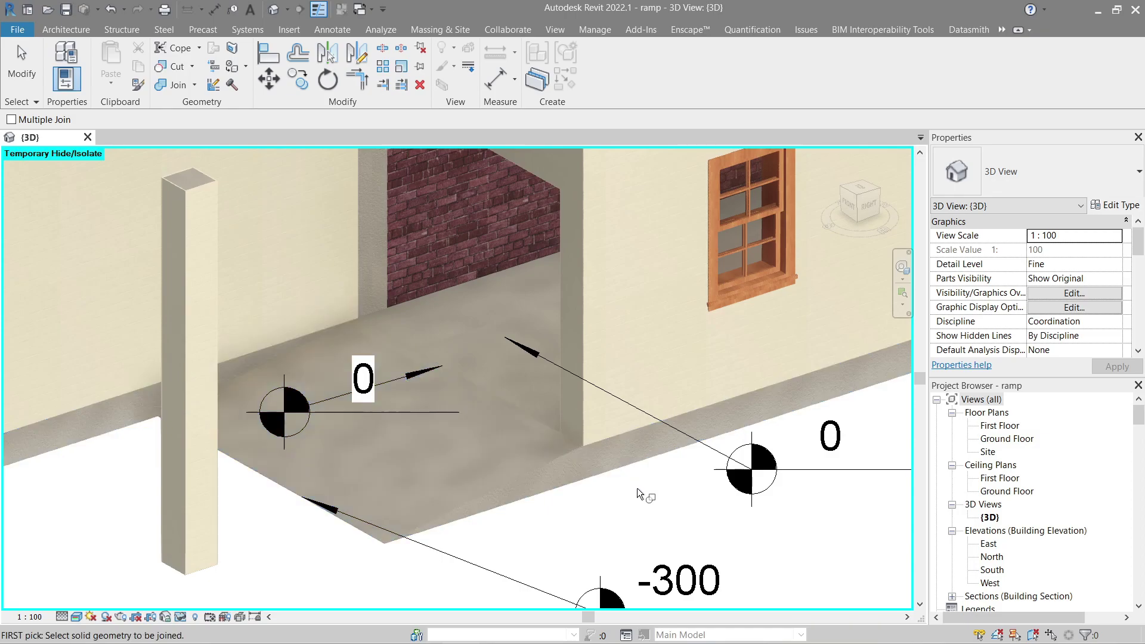
pyautogui.press('Escape')
# Delete the three spot elevations.
pyautogui.scroll(-3, 637, 488)
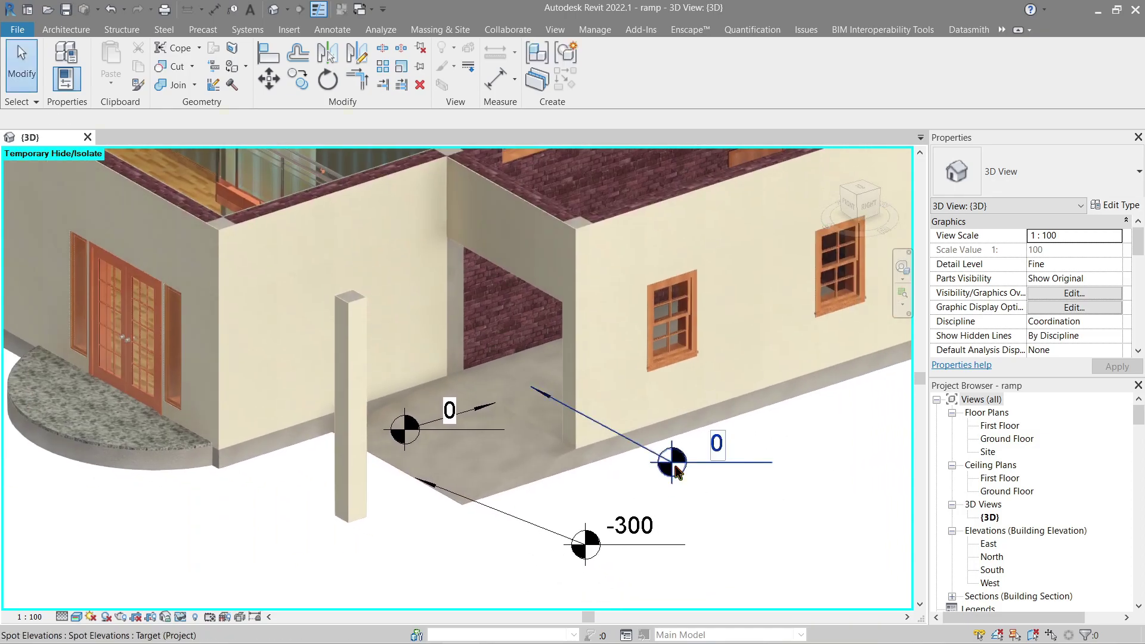
pyautogui.click(675, 468)
pyautogui.press('Delete')
pyautogui.click(587, 543)
pyautogui.press('Delete')
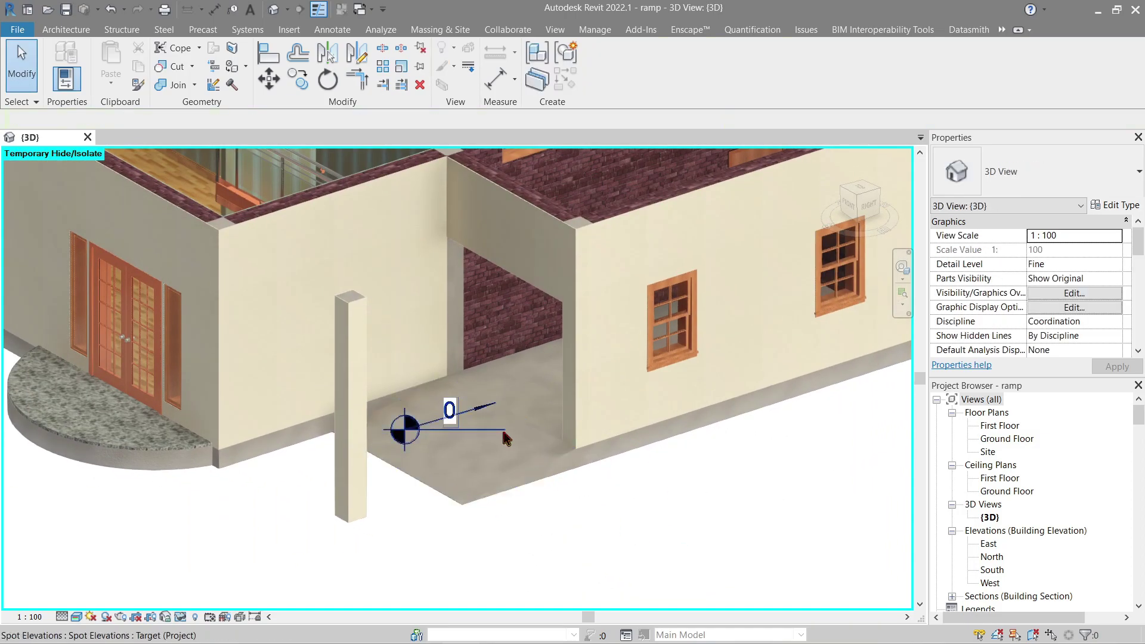
pyautogui.click(451, 416)
pyautogui.press('Delete')
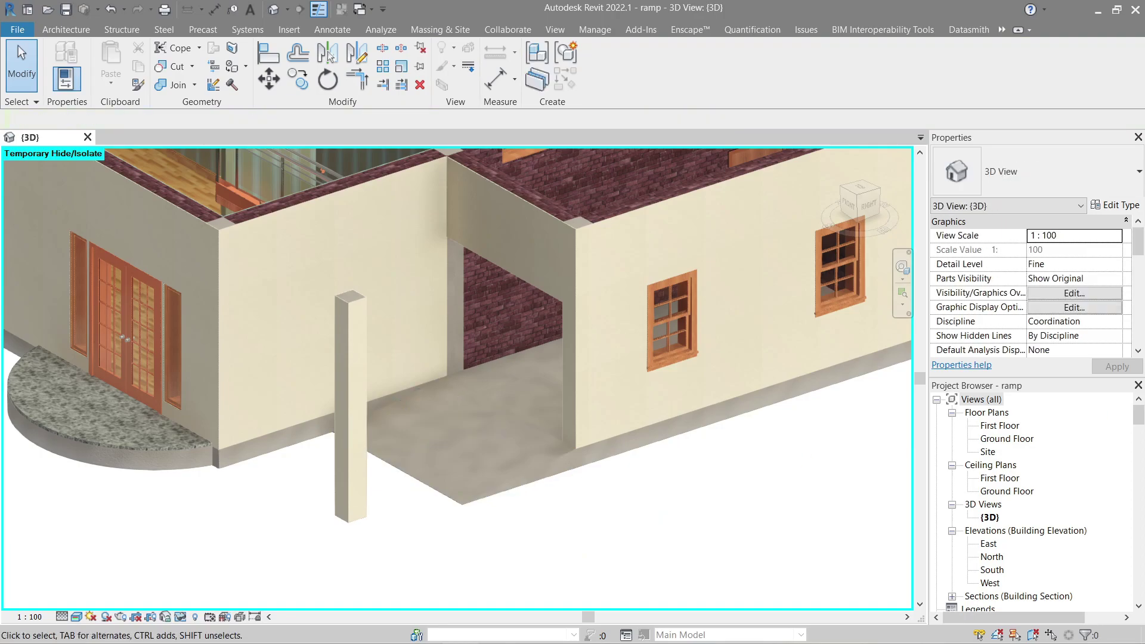
# Reset the temporary hide with HR and delete the freestanding column by the garage.
pyautogui.press('h')
pyautogui.press('r')
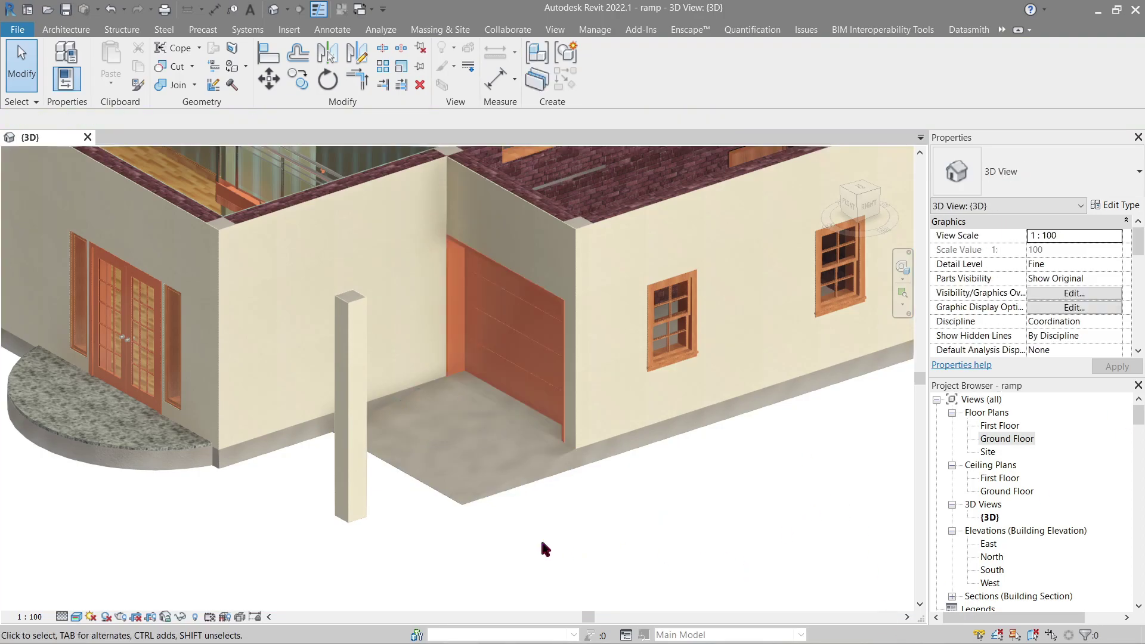
pyautogui.moveTo(405, 566); pyautogui.dragTo(308, 494)
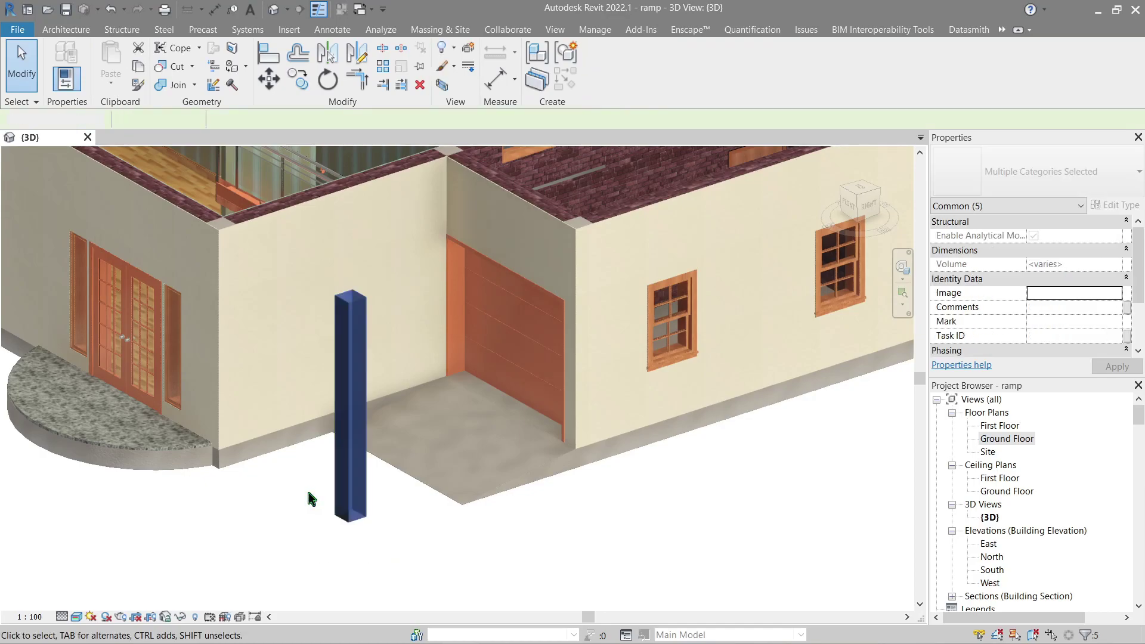
pyautogui.press('Delete')
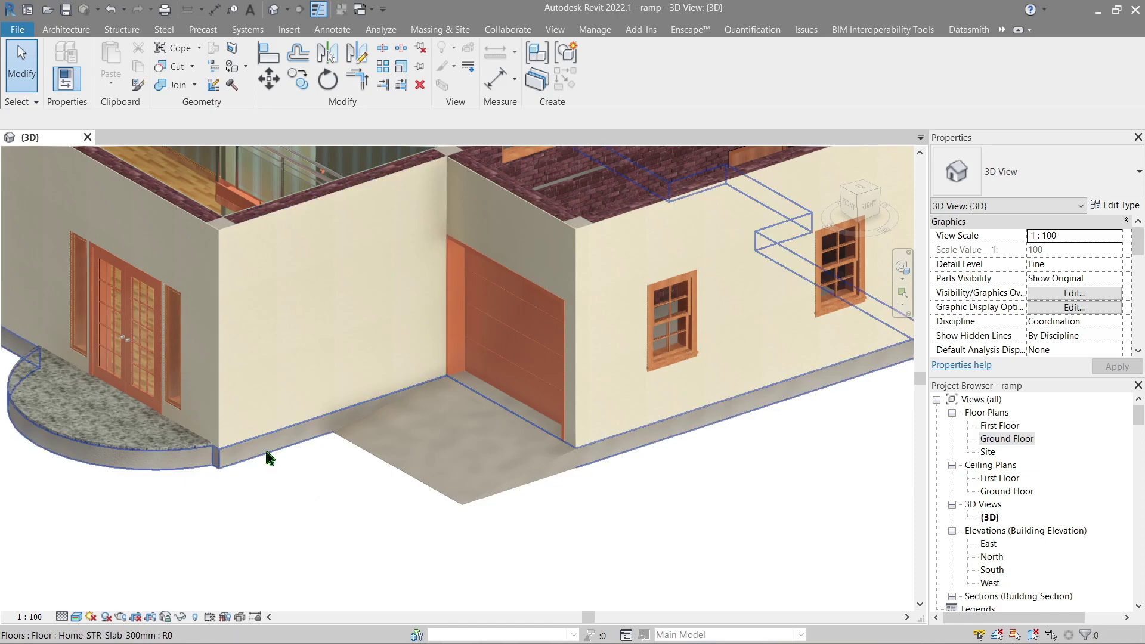
# Open the Ground Floor plan and bring the garage area into view.
pyautogui.doubleClick(1007, 440)
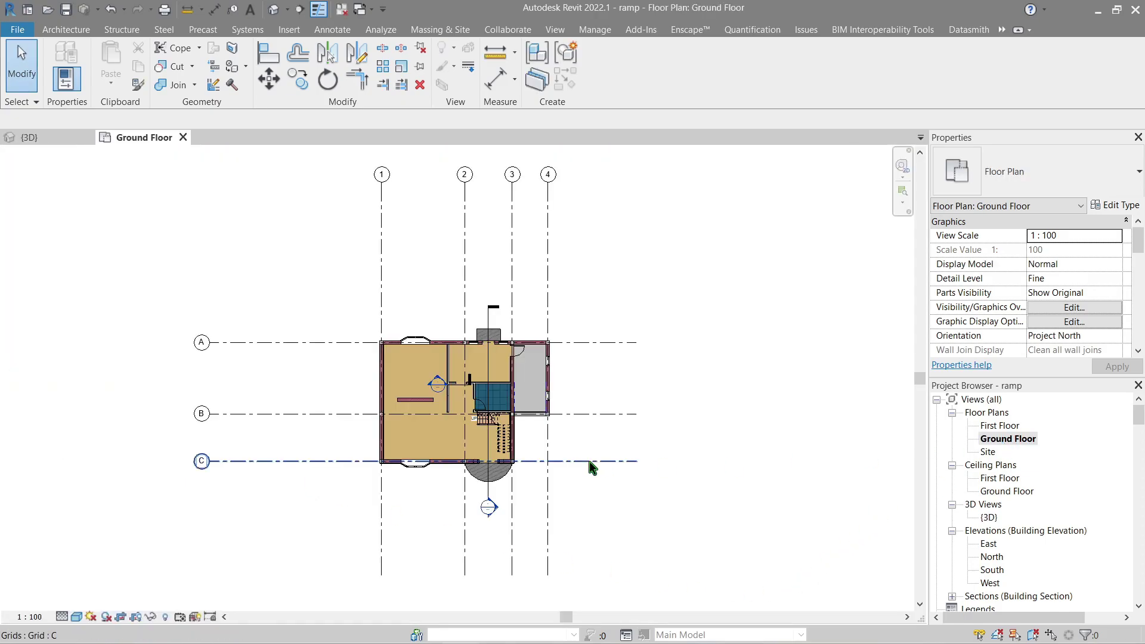
pyautogui.scroll(5, 560, 467)
pyautogui.moveTo(500, 389); pyautogui.dragTo(540, 436, button='middle')
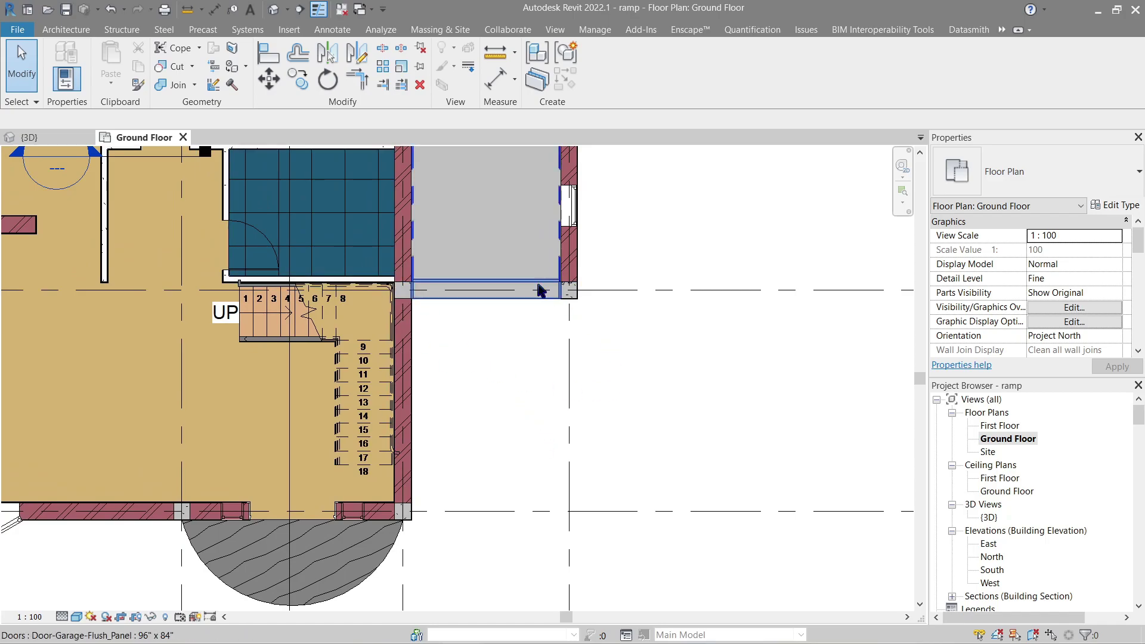
# Set the view range Bottom Offset and View Depth Offset to -500.
pyautogui.press('v')
pyautogui.press('r')
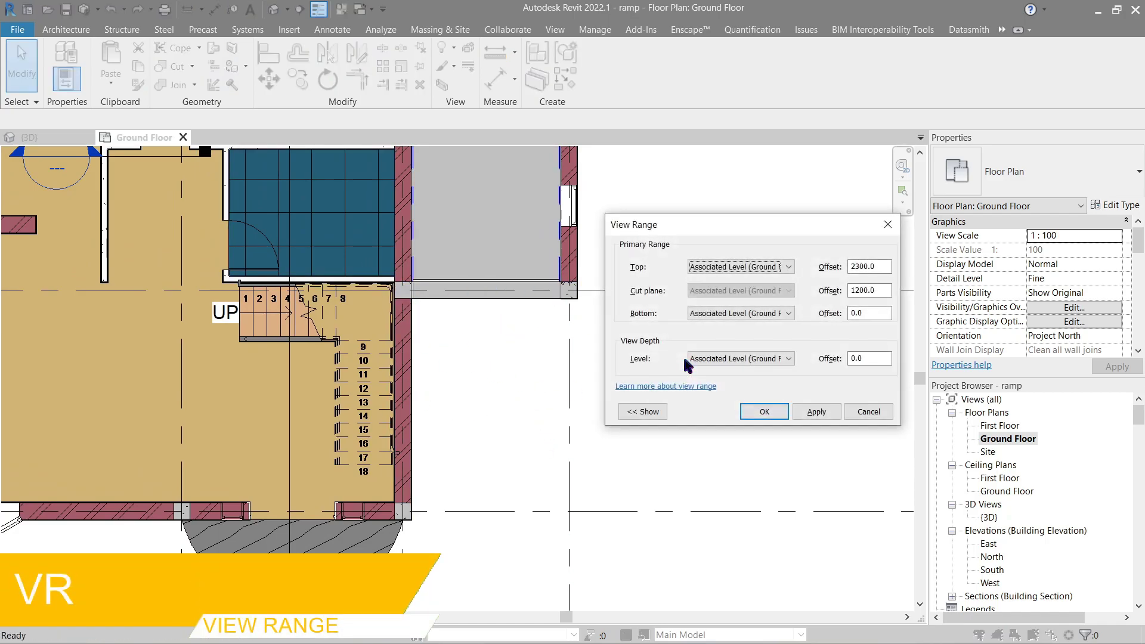
pyautogui.click(865, 315)
pyautogui.doubleClick(865, 314)
pyautogui.write('-500')
pyautogui.press('Tab')
pyautogui.press('Tab')
pyautogui.write('-500')
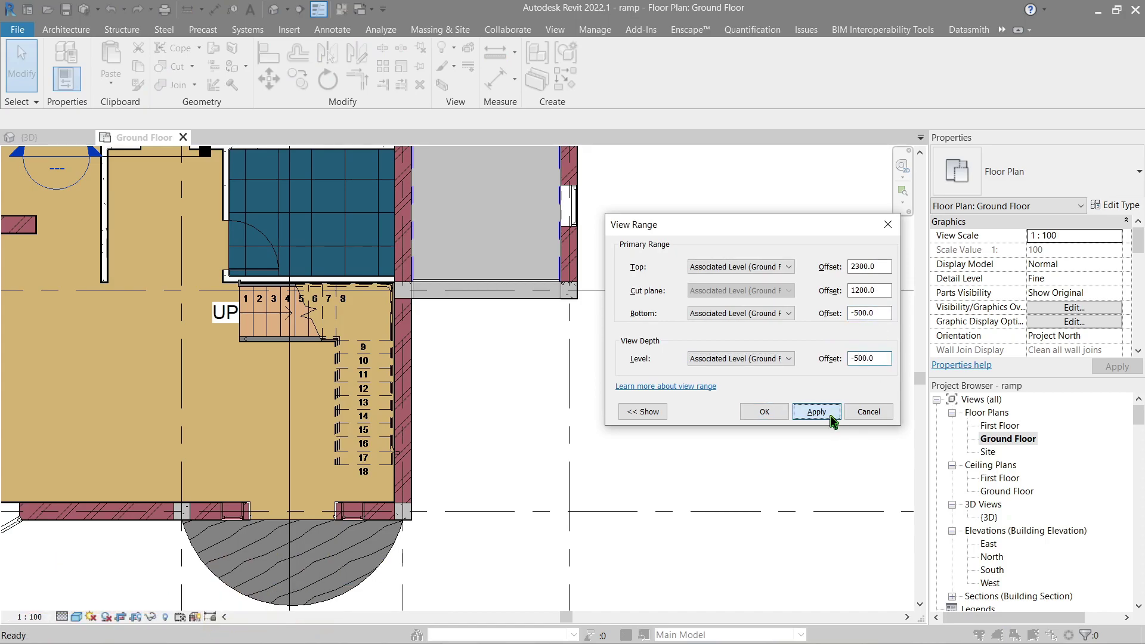
pyautogui.click(816, 412)
pyautogui.click(764, 412)
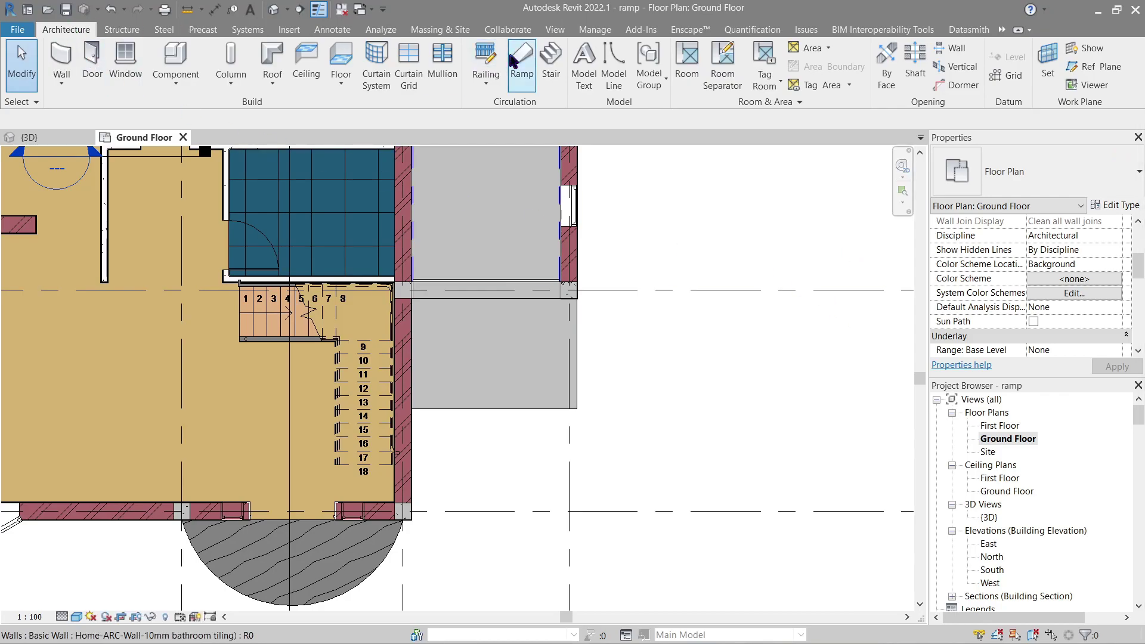
# Start a Ground Floor ramp and set Ramp 1's Maximum Incline Length to 5000.
pyautogui.click(520, 57)
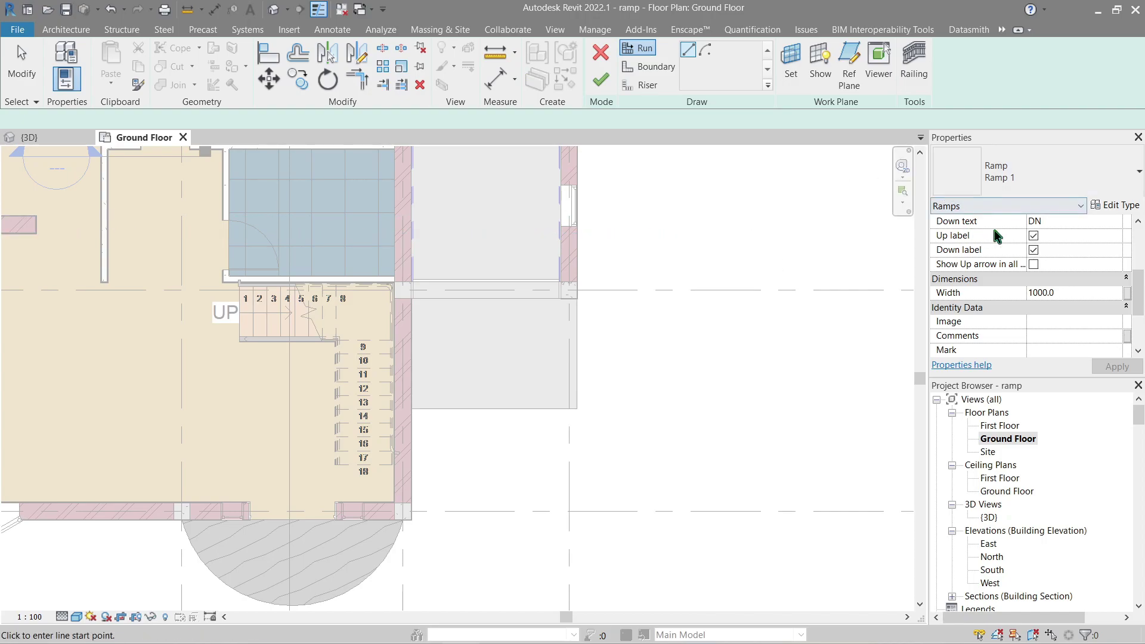
pyautogui.click(1115, 205)
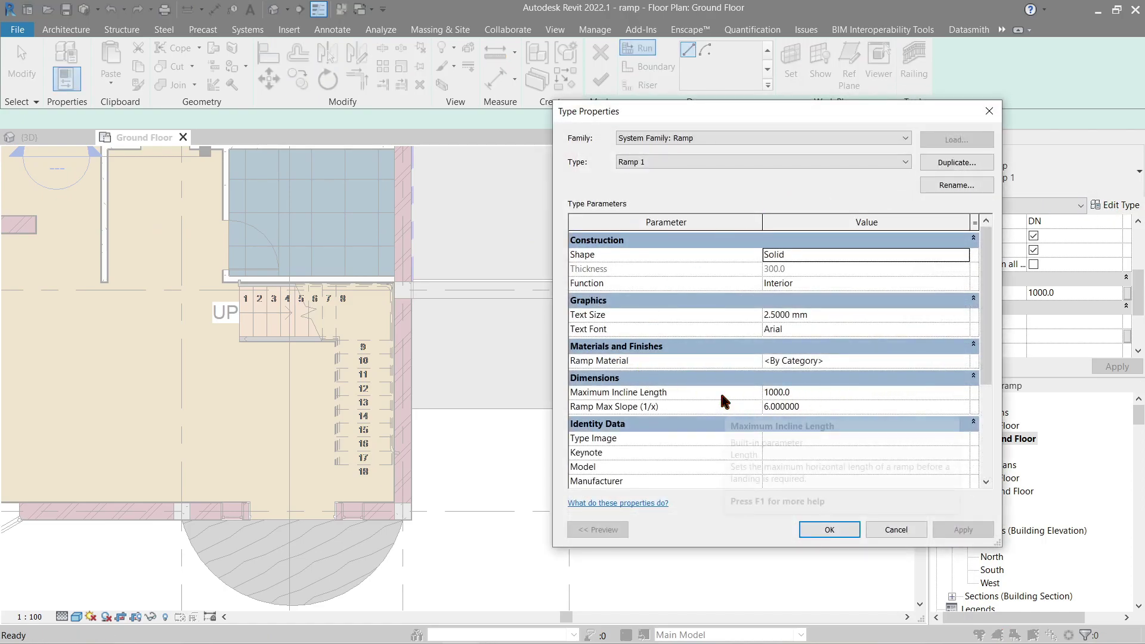
pyautogui.moveTo(722, 396)
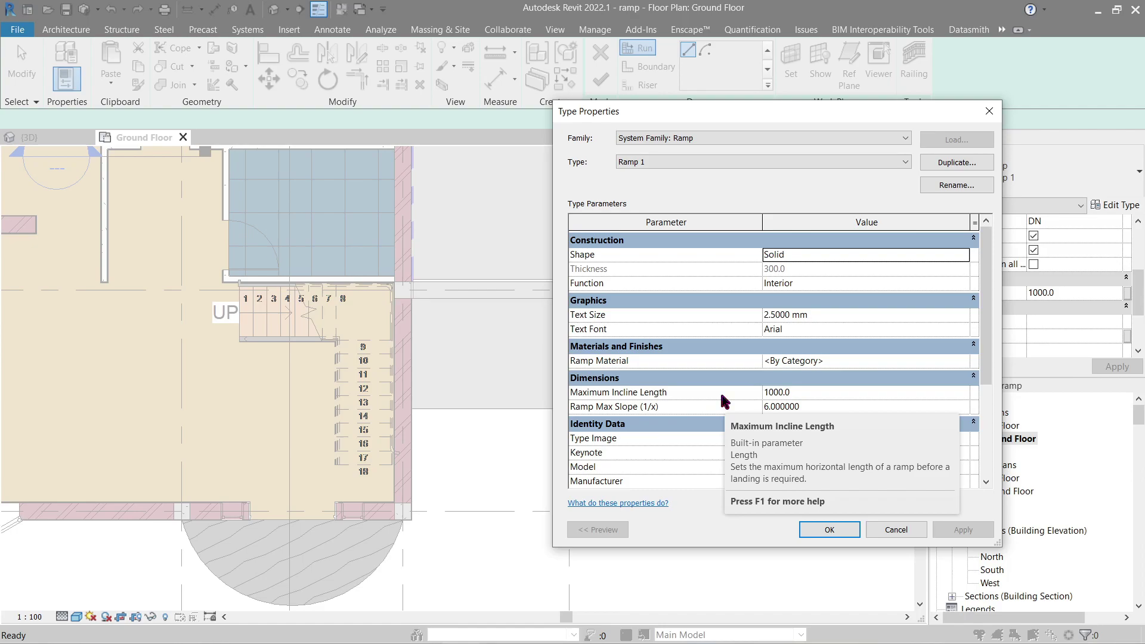
pyautogui.click(802, 394)
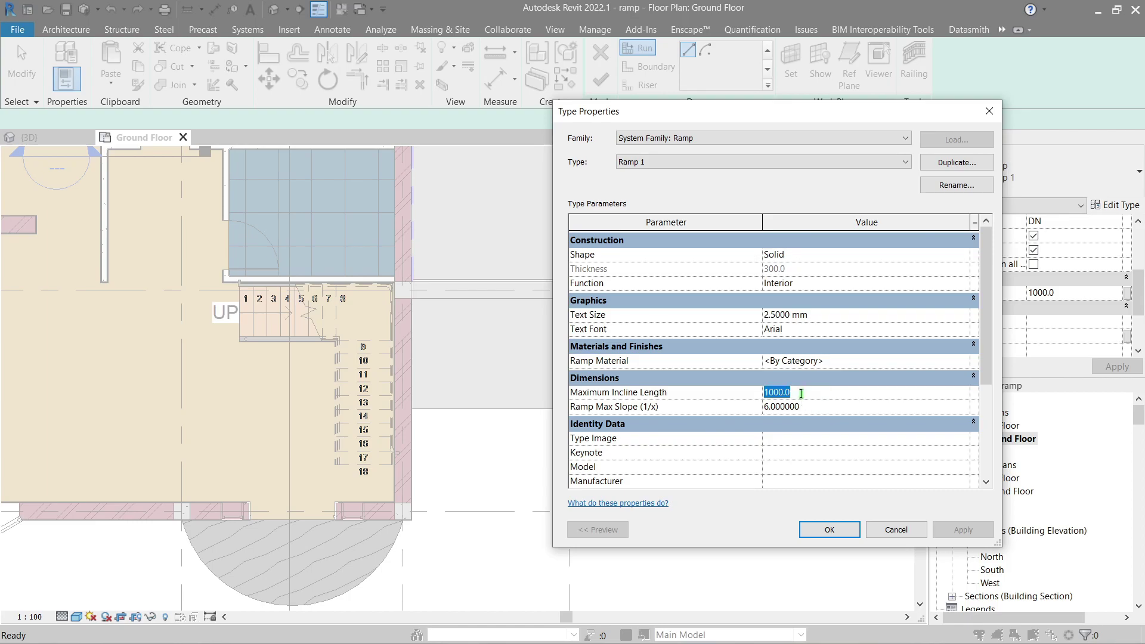
pyautogui.write('20')
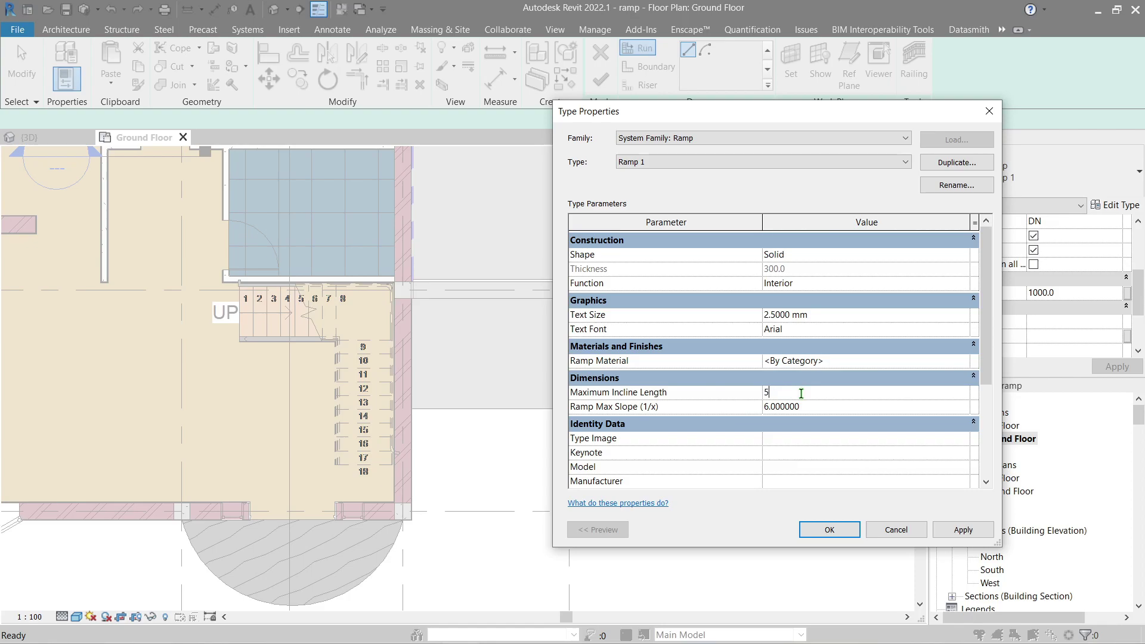
pyautogui.click(969, 535)
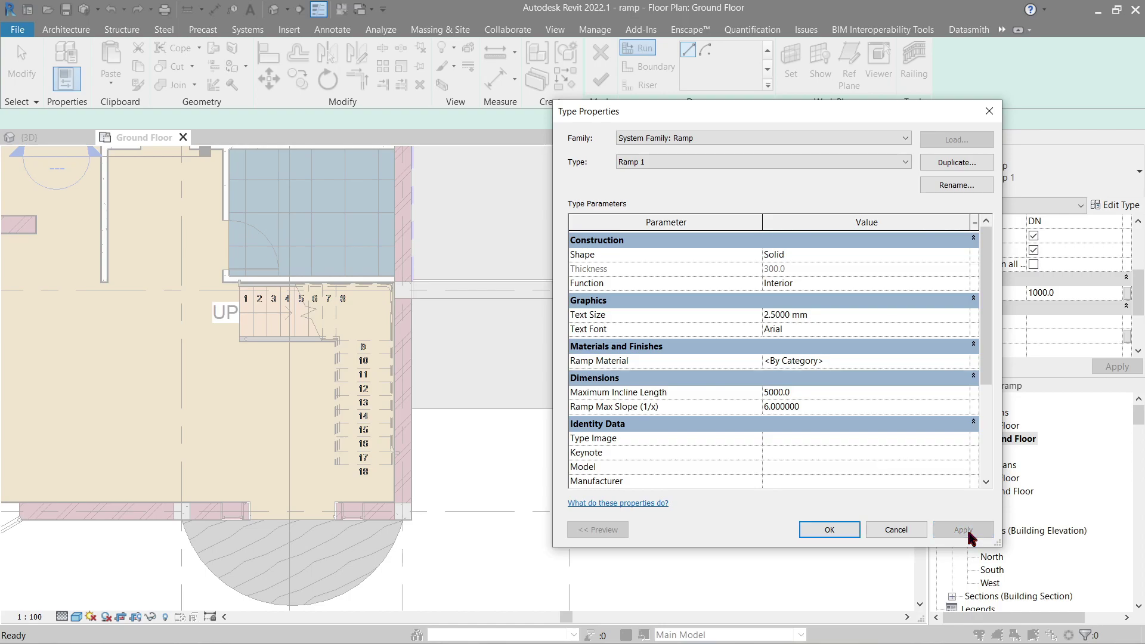
pyautogui.click(830, 530)
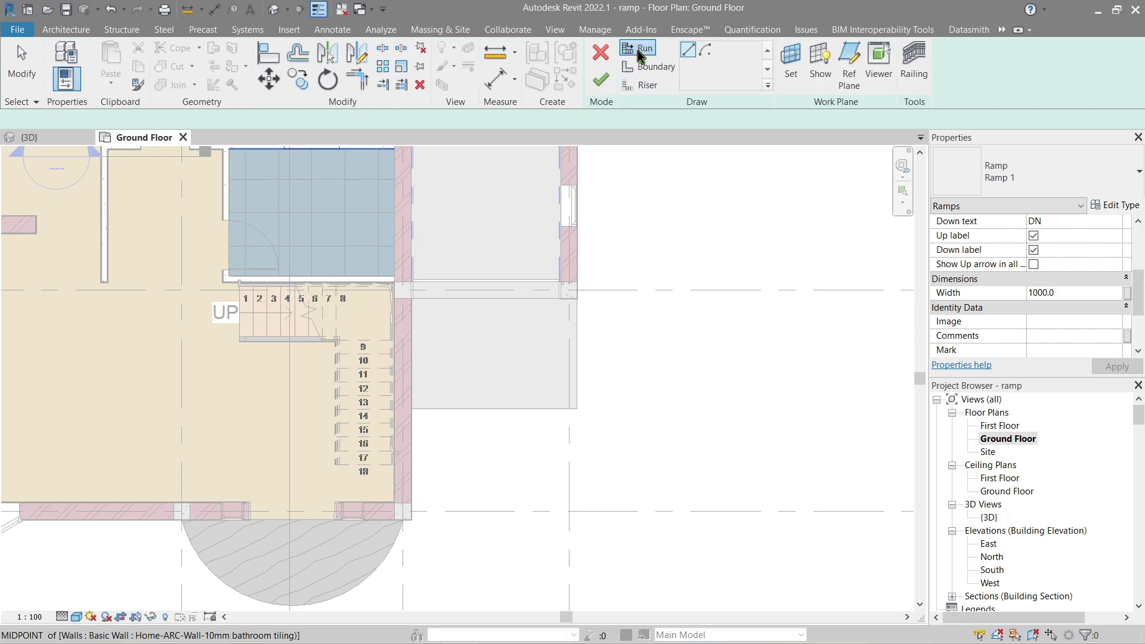
# Draw the first 5000-long ramp run.
pyautogui.scroll(-5, 715, 360)
pyautogui.moveTo(726, 370); pyautogui.dragTo(494, 415, button='middle')
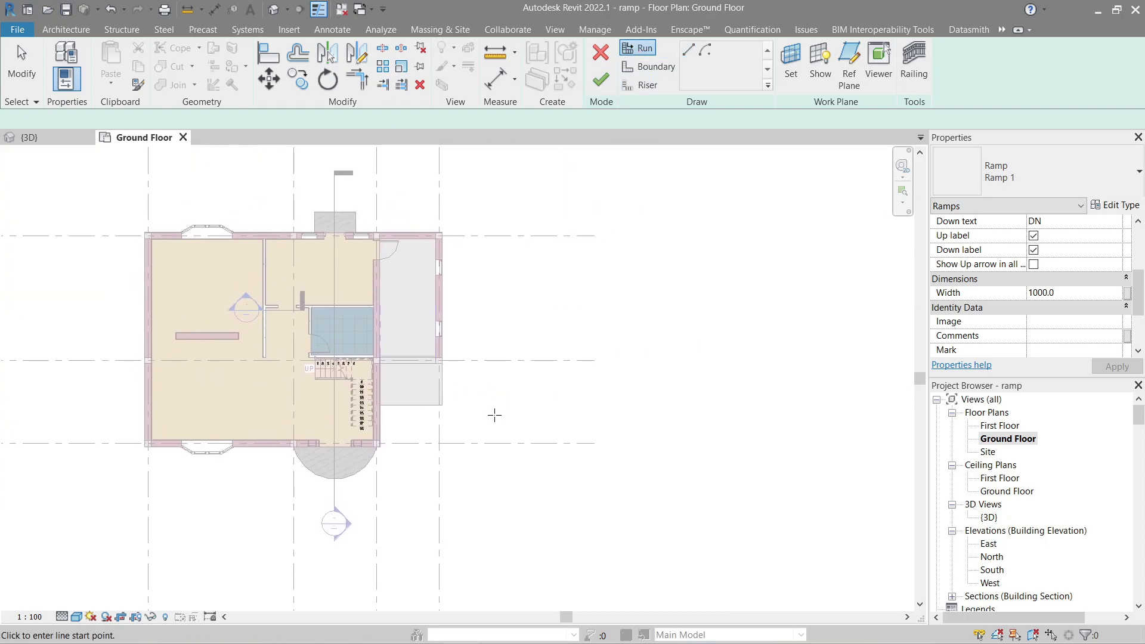
pyautogui.click(479, 494)
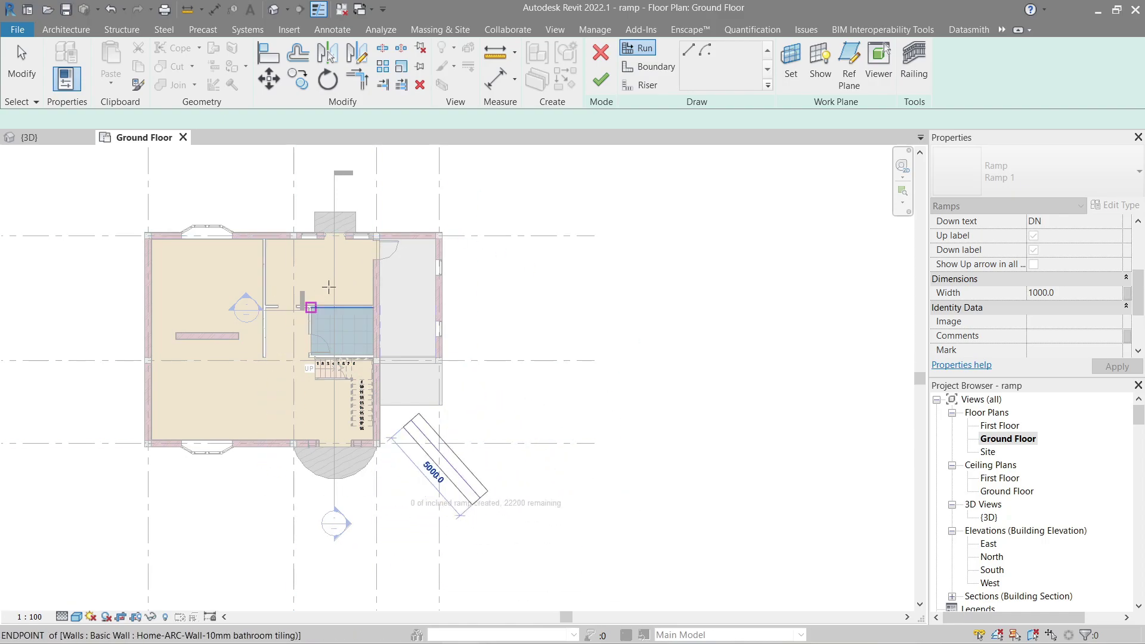
pyautogui.scroll(5, 470, 464)
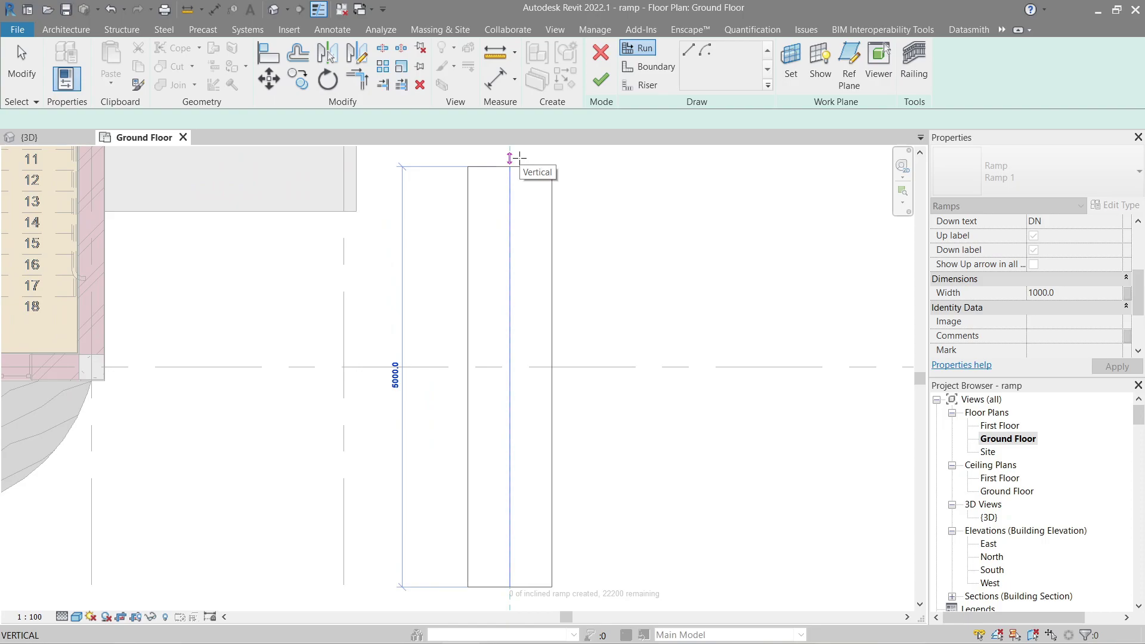
pyautogui.scroll(-2, 524, 156)
pyautogui.moveTo(527, 160); pyautogui.dragTo(539, 214, button='middle')
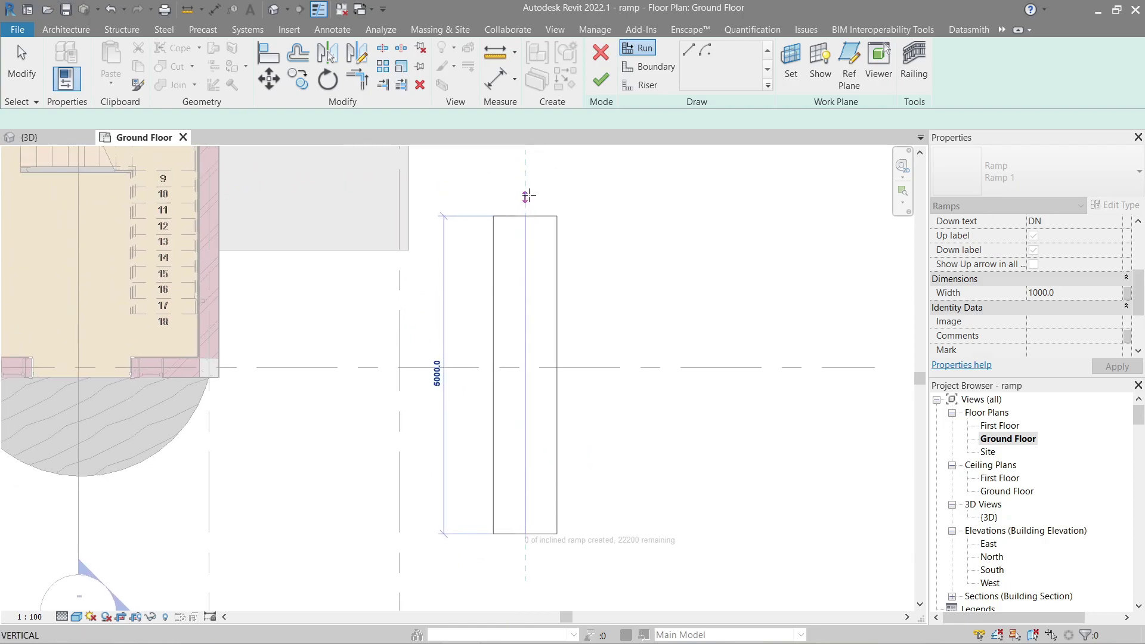
pyautogui.click(524, 216)
# Check the ramp type and dimension the first run with a 5000 aligned dimension.
pyautogui.click(1118, 207)
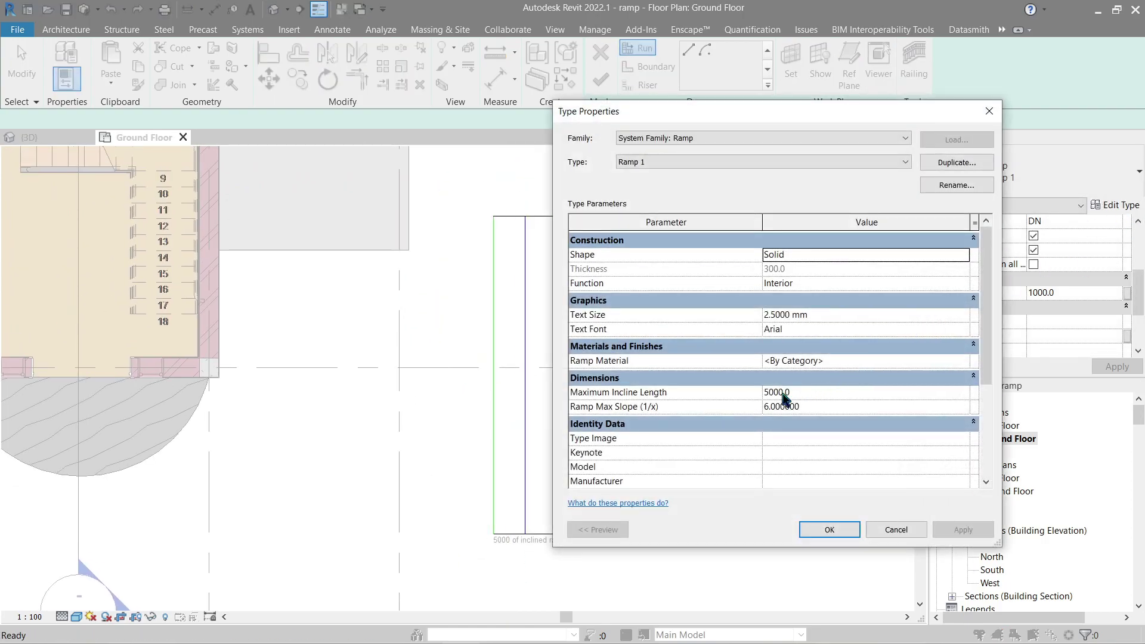
pyautogui.press('Escape')
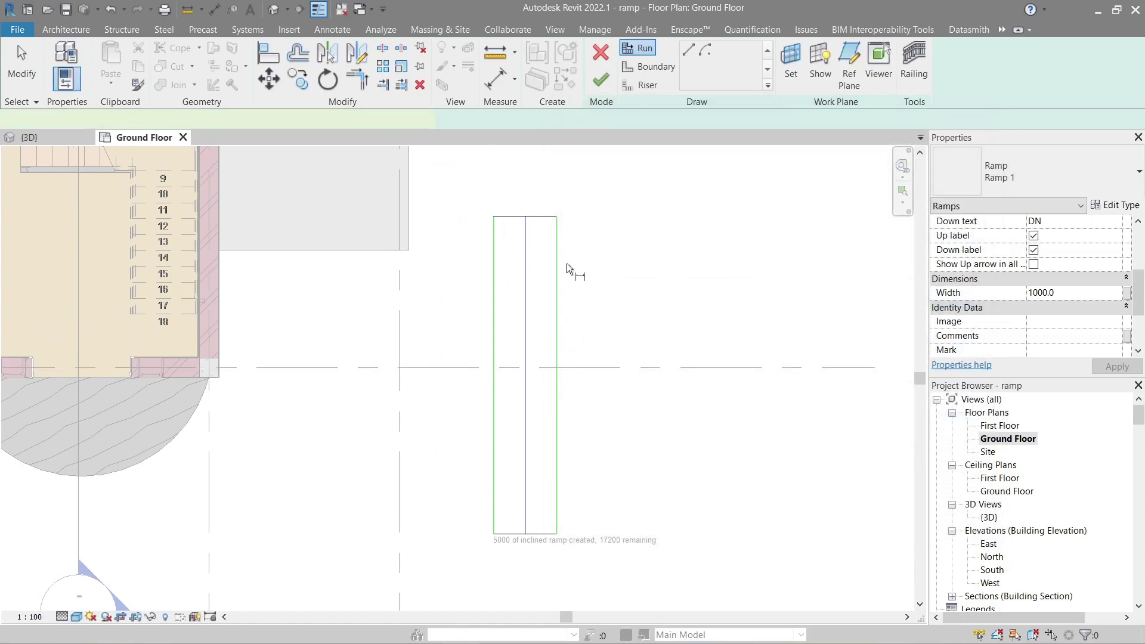
pyautogui.press('d')
pyautogui.press('i')
pyautogui.click(538, 216)
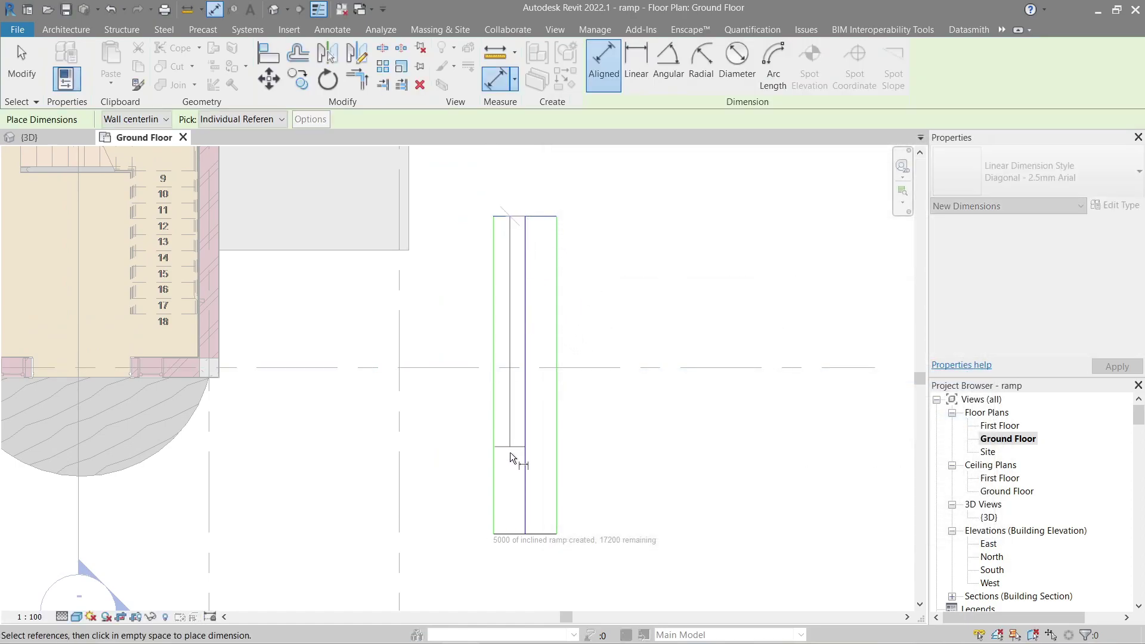
pyautogui.click(540, 532)
pyautogui.click(450, 444)
pyautogui.press('Escape')
pyautogui.press('Escape')
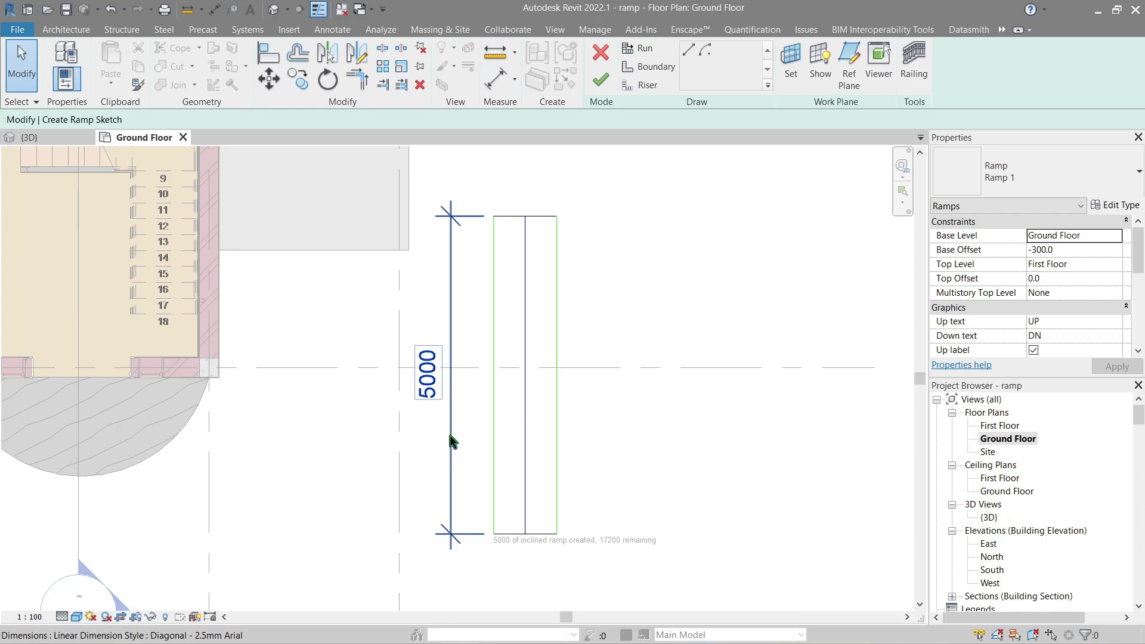
# Draw a second run beside the first, joined to it by a landing.
pyautogui.scroll(2, 555, 585)
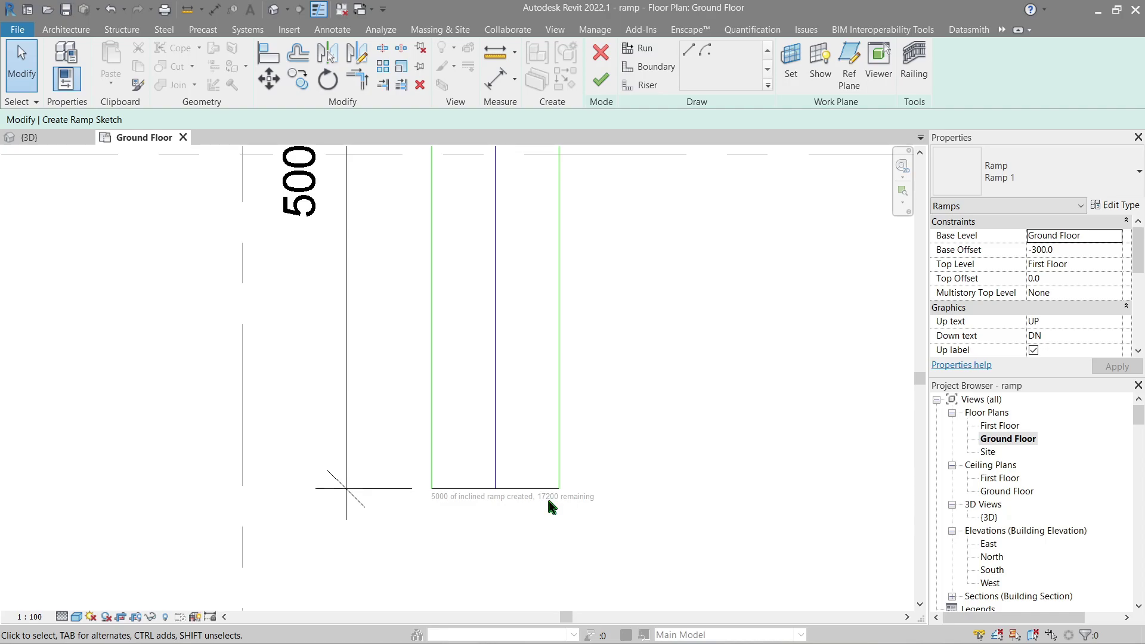
pyautogui.scroll(-5, 549, 500)
pyautogui.moveTo(593, 443)
pyautogui.mouseDown(button='middle')
pyautogui.moveTo(611, 423)
pyautogui.moveTo(597, 455)
pyautogui.mouseUp(button='middle')
pyautogui.click(638, 48)
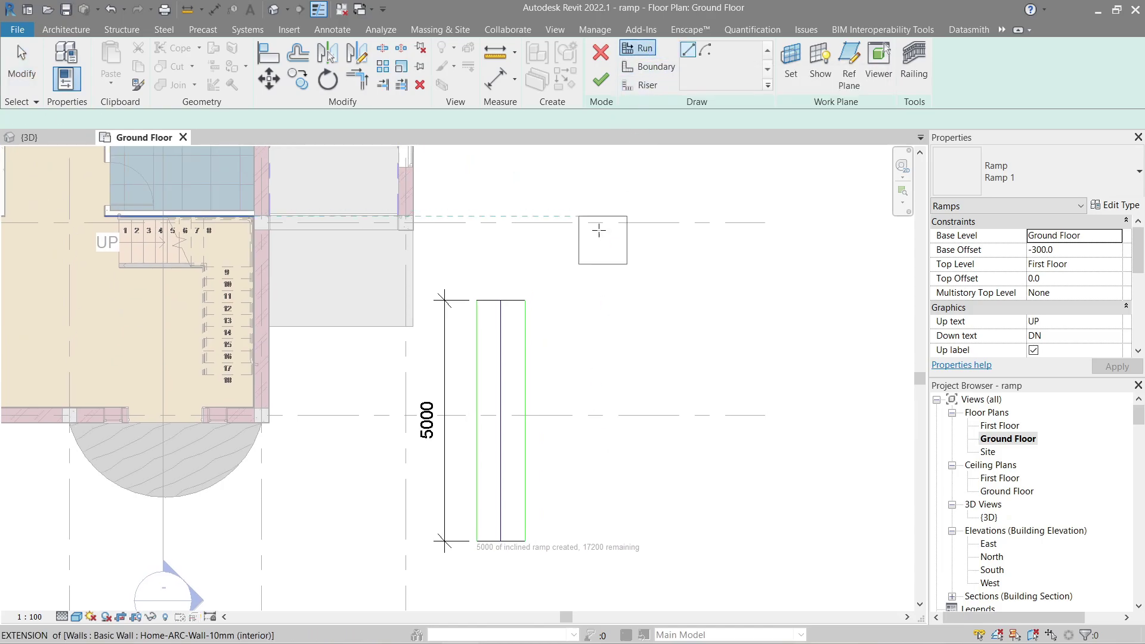
pyautogui.click(602, 309)
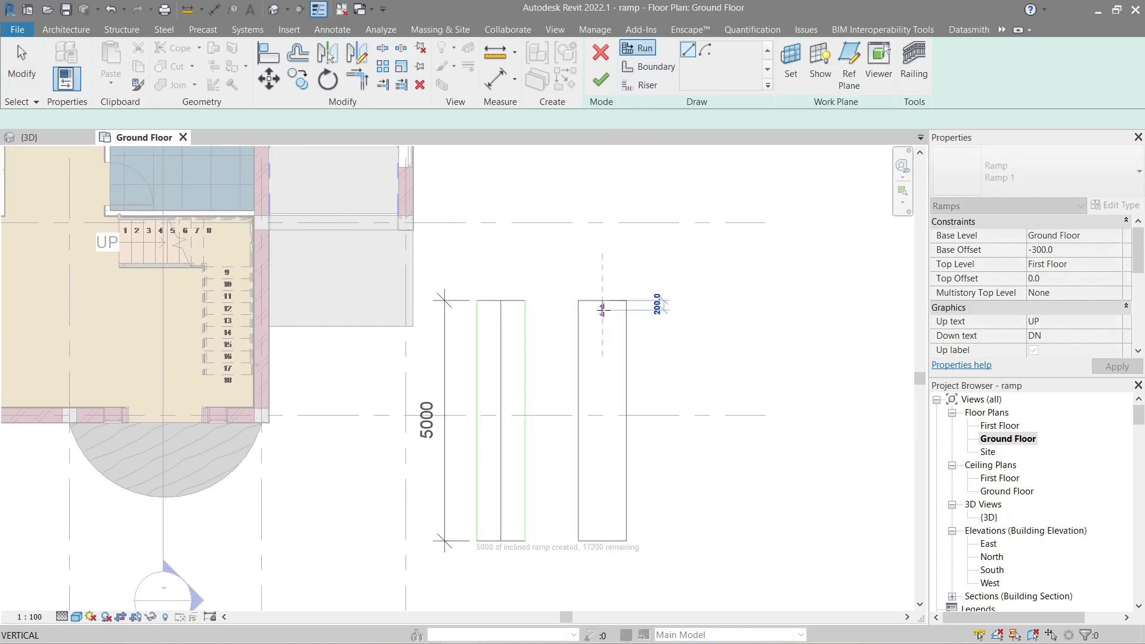
pyautogui.click(603, 540)
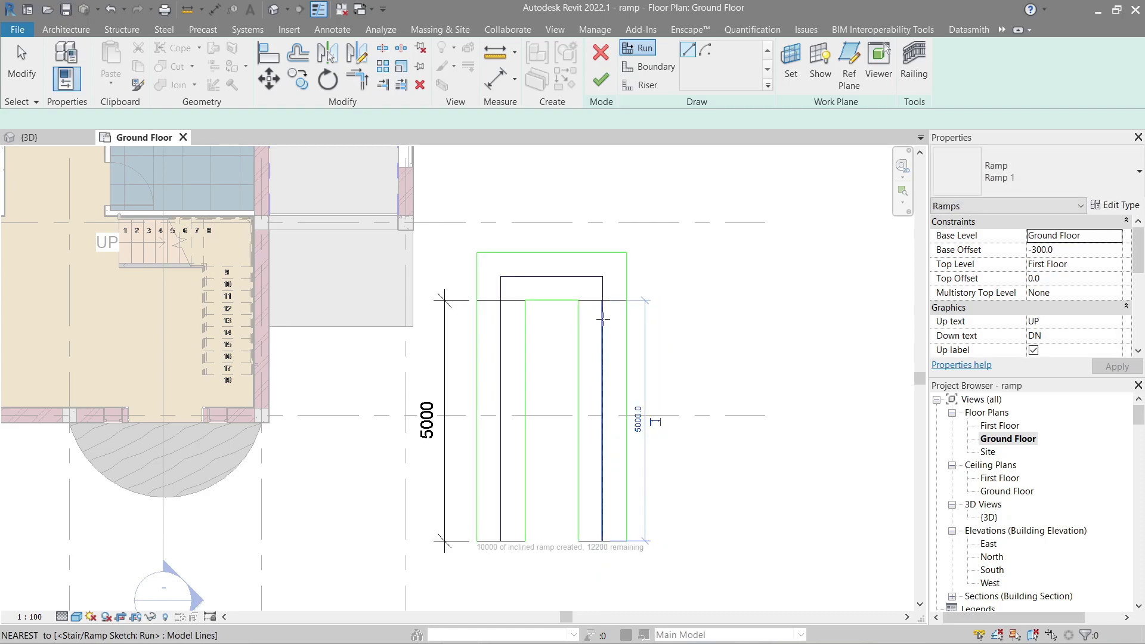
# Add the third, fourth and final runs until the remaining incline length reaches 0.
pyautogui.moveTo(583, 399); pyautogui.dragTo(380, 358, button='middle')
pyautogui.scroll(-2, 380, 357)
pyautogui.click(558, 489)
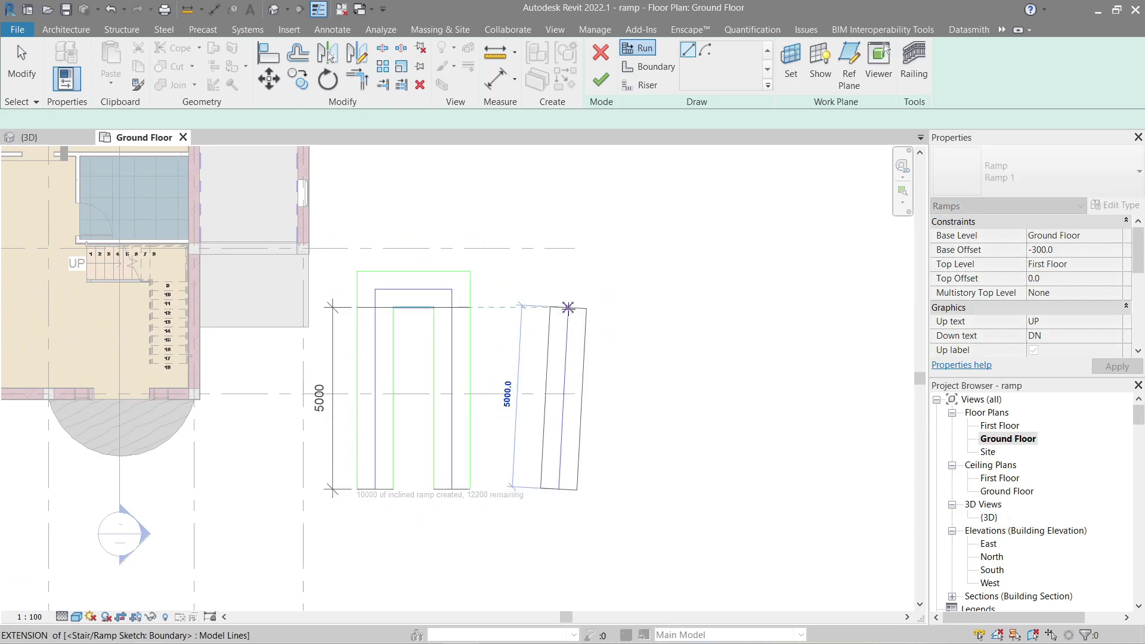
pyautogui.click(559, 307)
pyautogui.click(651, 308)
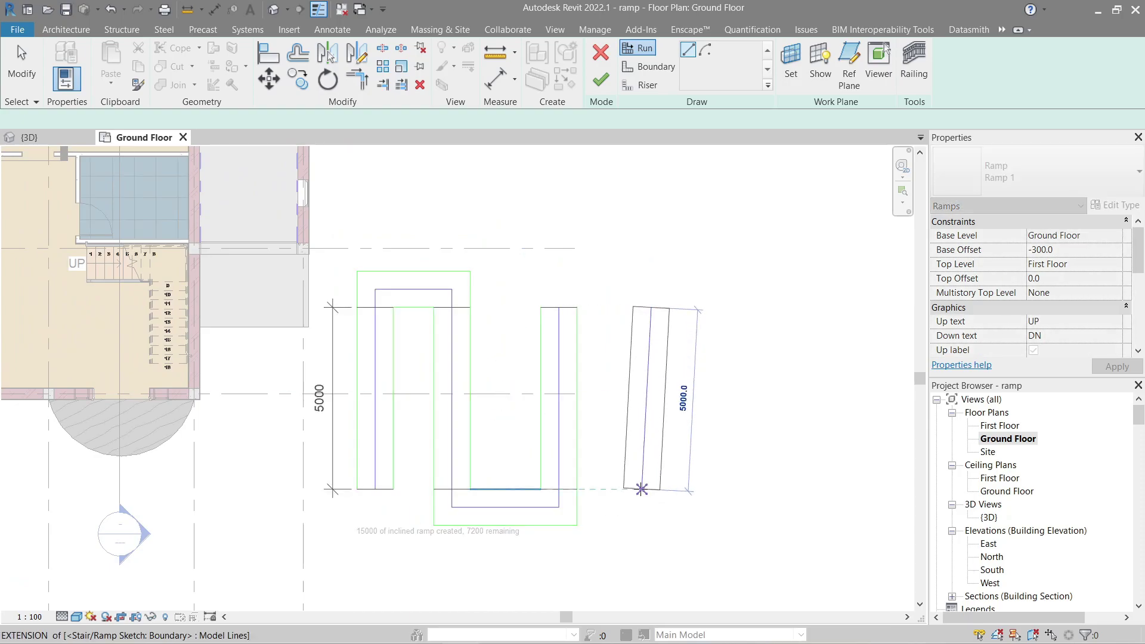
pyautogui.click(652, 489)
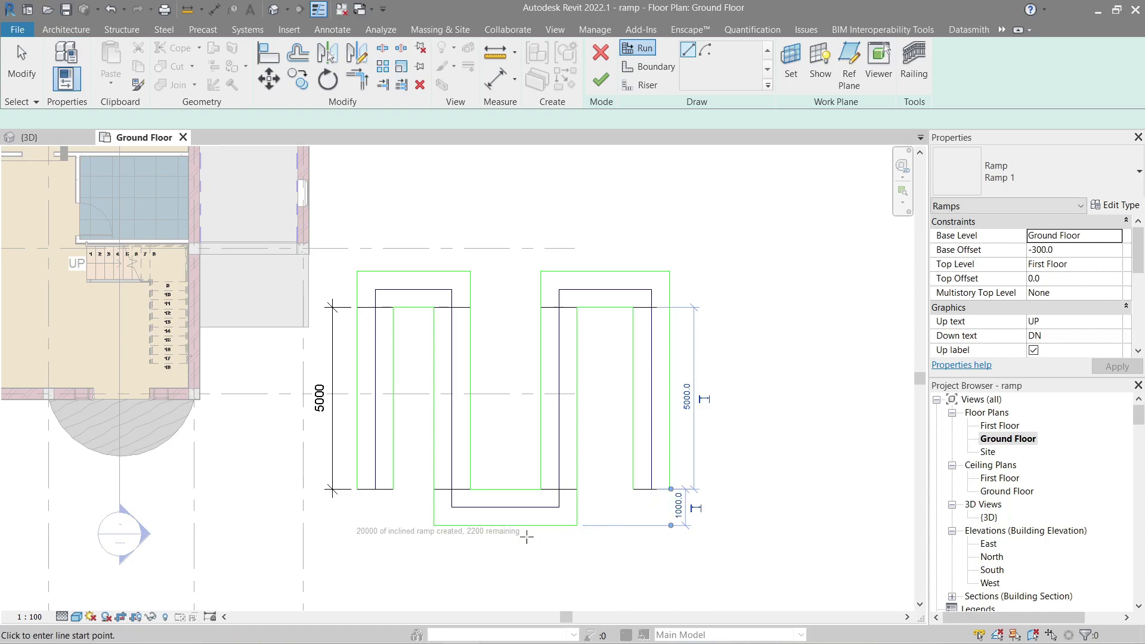
pyautogui.click(758, 489)
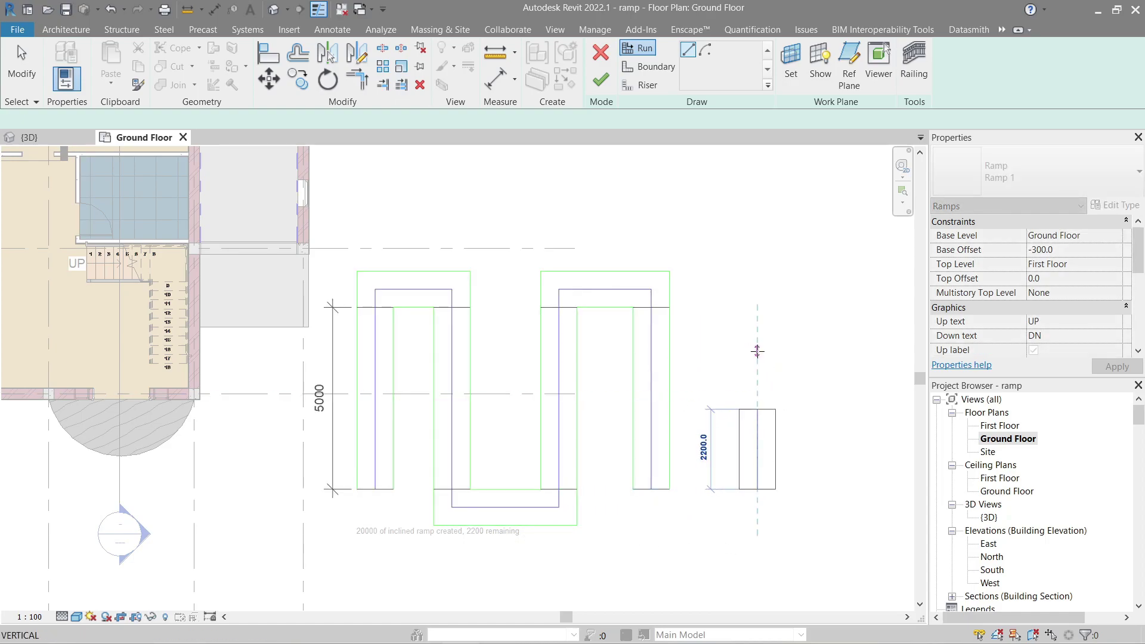
pyautogui.click(755, 352)
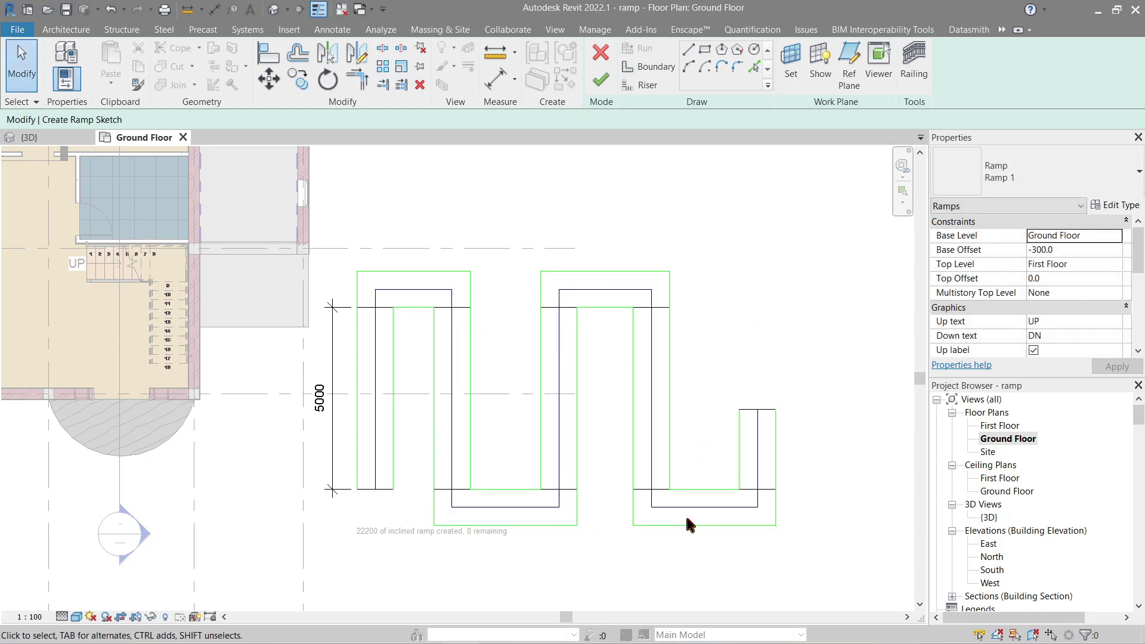
# Finish the switchback ramp and view it in 3D.
pyautogui.click(602, 81)
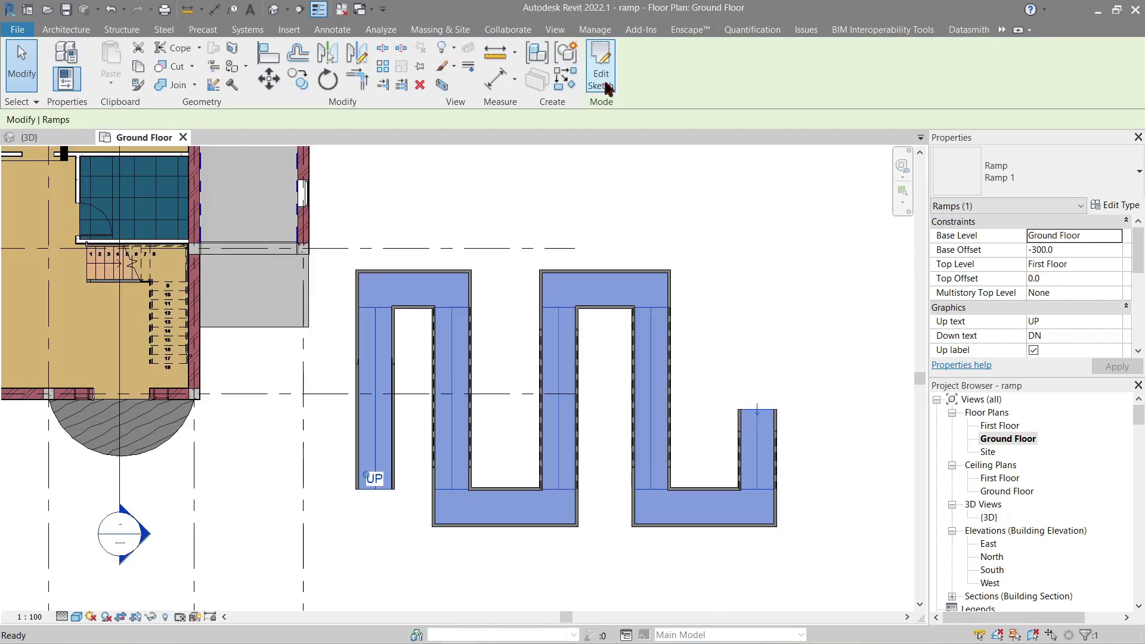
pyautogui.click(54, 138)
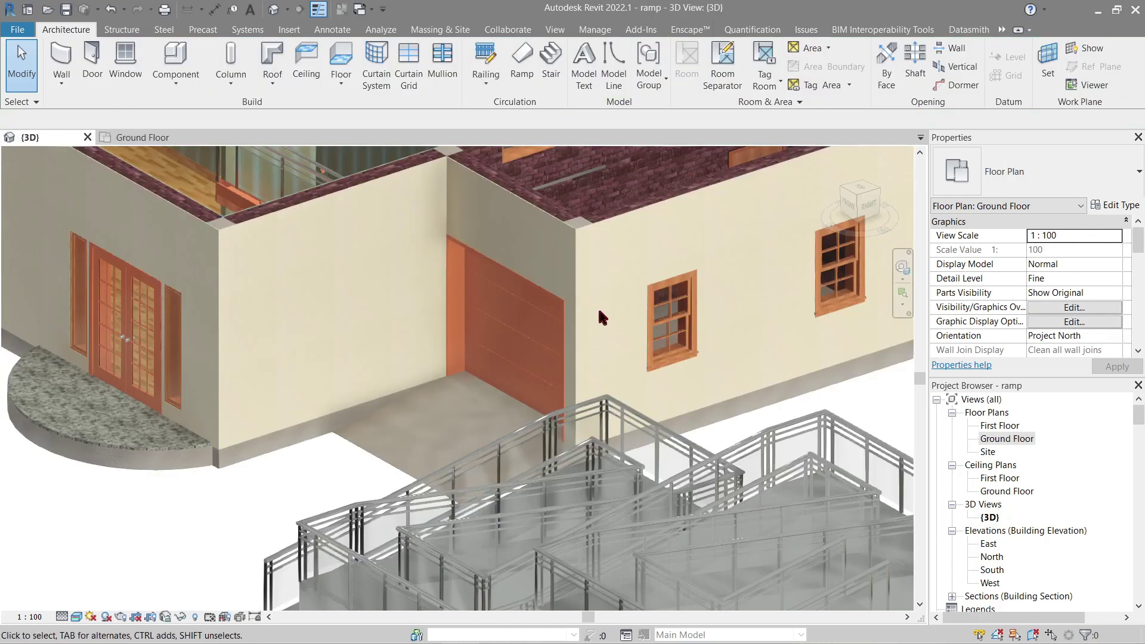
pyautogui.scroll(-5, 477, 358)
pyautogui.keyDown('shift'); pyautogui.moveTo(537, 369); pyautogui.dragTo(621, 391, button='middle'); pyautogui.keyUp('shift')
pyautogui.scroll(4, 625, 396)
# Change the ramp type's Shape from Solid to Thick.
pyautogui.click(631, 458)
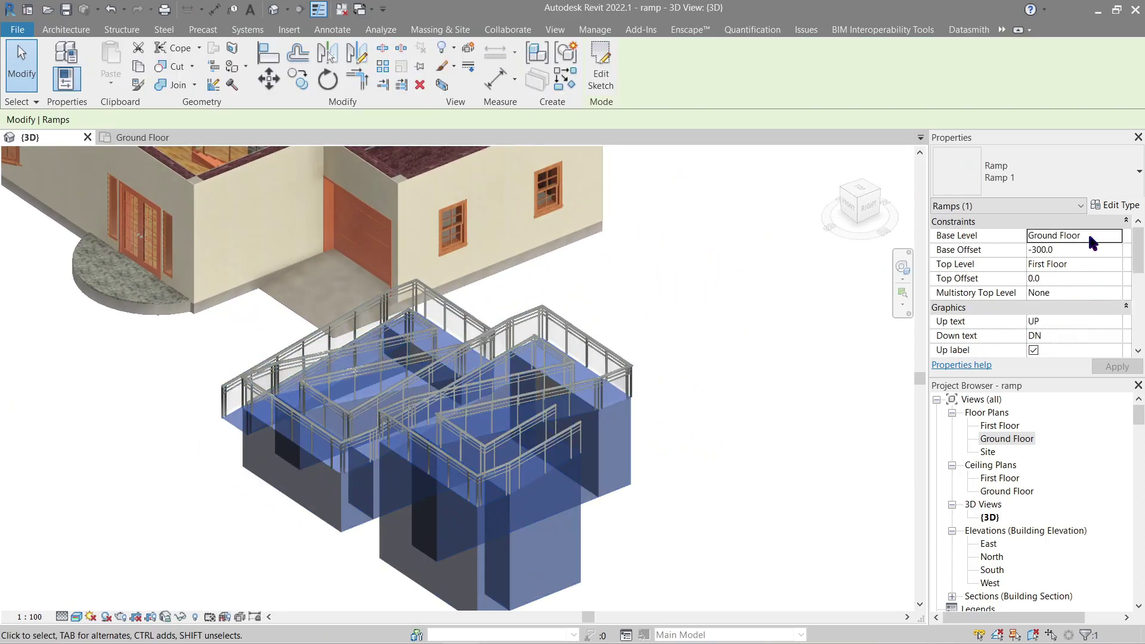
pyautogui.click(1113, 208)
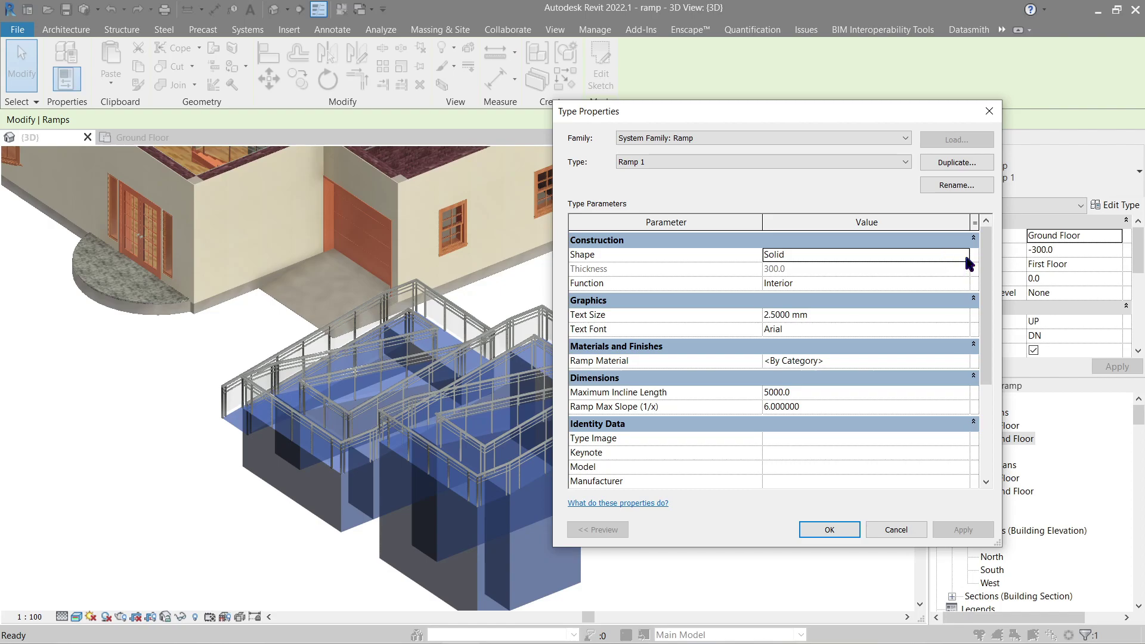
pyautogui.click(968, 260)
pyautogui.click(880, 273)
pyautogui.click(957, 530)
pyautogui.click(829, 530)
# Orbit around the thick switchback ramp to inspect it from the front.
pyautogui.click(591, 522)
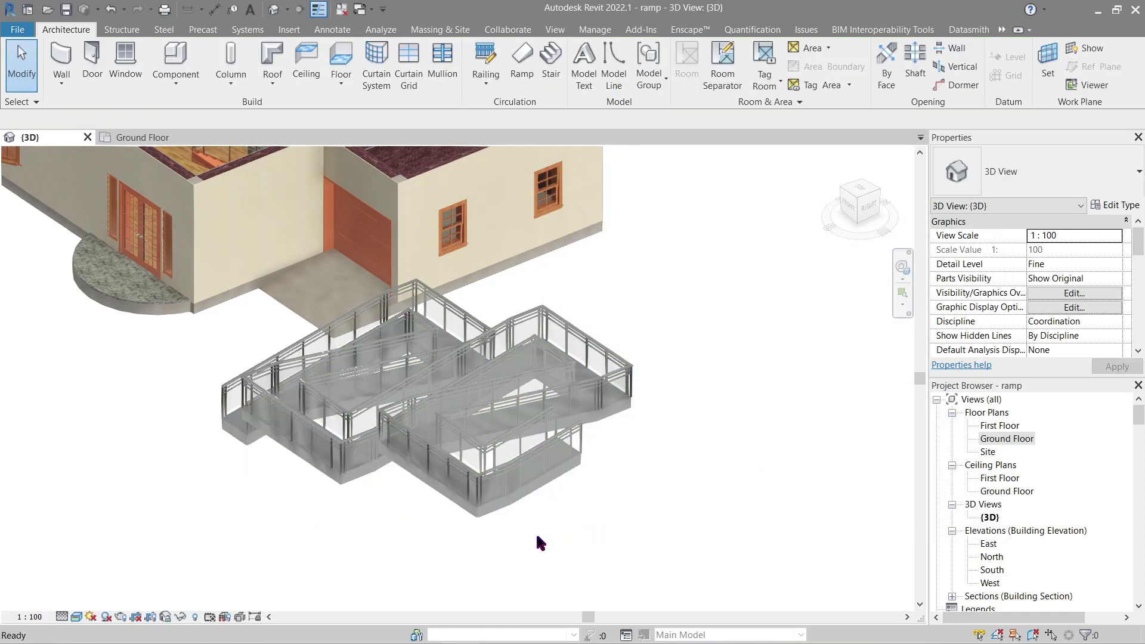
pyautogui.keyDown('shift'); pyautogui.moveTo(531, 542); pyautogui.dragTo(454, 434, button='middle'); pyautogui.keyUp('shift')
pyautogui.click(487, 558)
pyautogui.scroll(3, 492, 555)
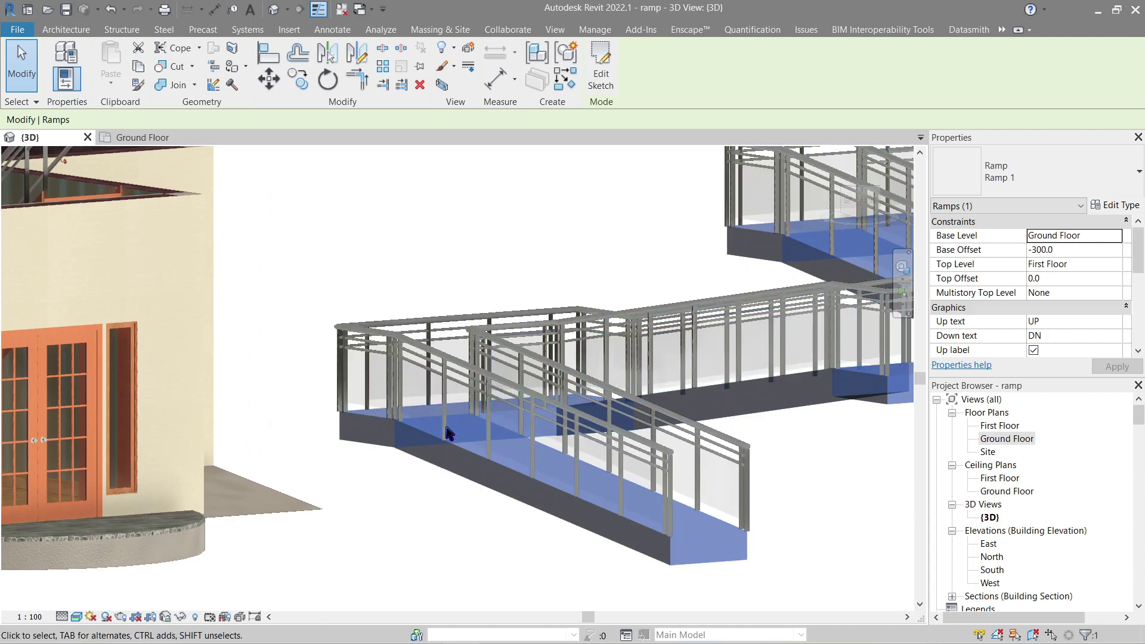
pyautogui.scroll(-3, 513, 405)
pyautogui.keyDown('shift'); pyautogui.moveTo(659, 502); pyautogui.dragTo(441, 540, button='middle'); pyautogui.keyUp('shift')
pyautogui.scroll(3, 489, 524)
pyautogui.scroll(-4, 489, 524)
pyautogui.scroll(4, 430, 542)
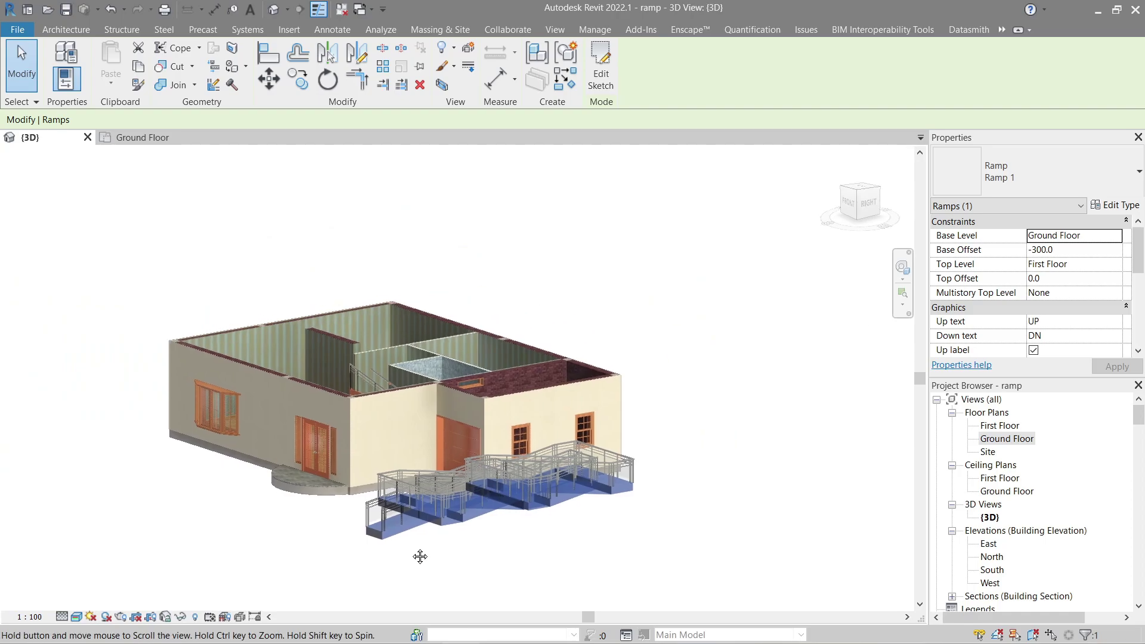
pyautogui.keyDown('shift'); pyautogui.moveTo(494, 445); pyautogui.dragTo(542, 527, button='middle'); pyautogui.keyUp('shift')
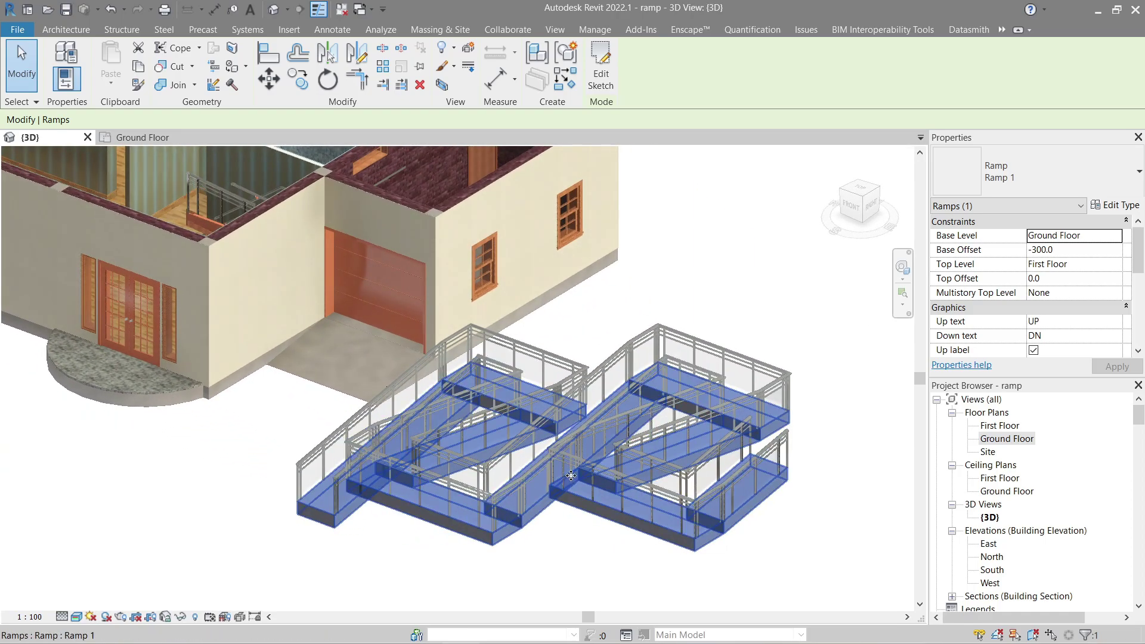
# Raise Ramp 1's Maximum Incline Length to 30000.
pyautogui.click(1110, 205)
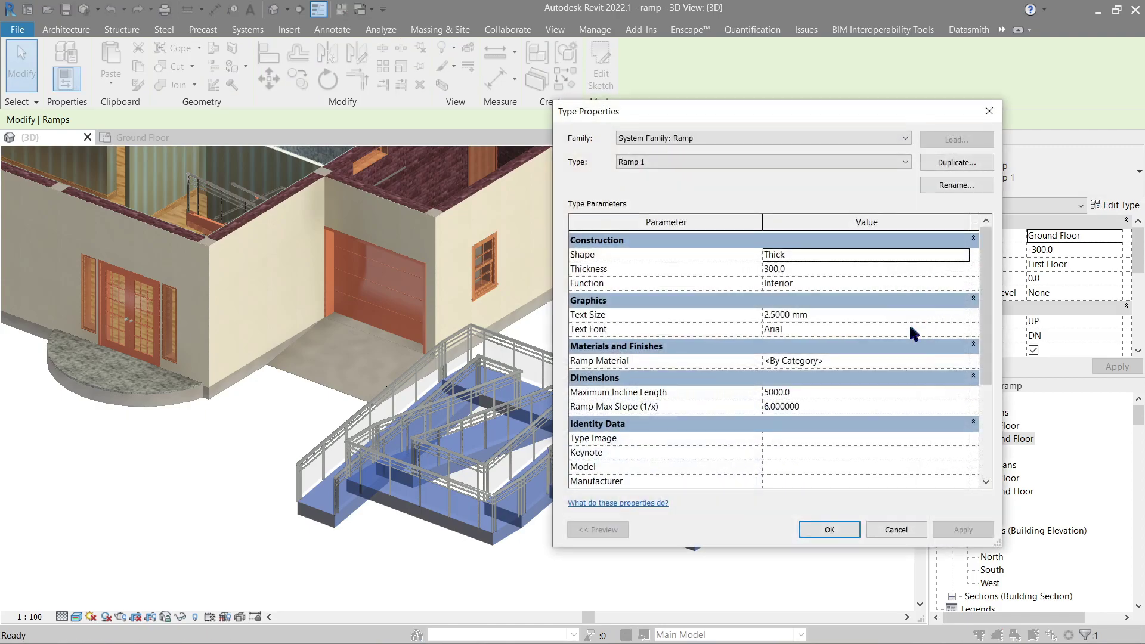
pyautogui.click(812, 392)
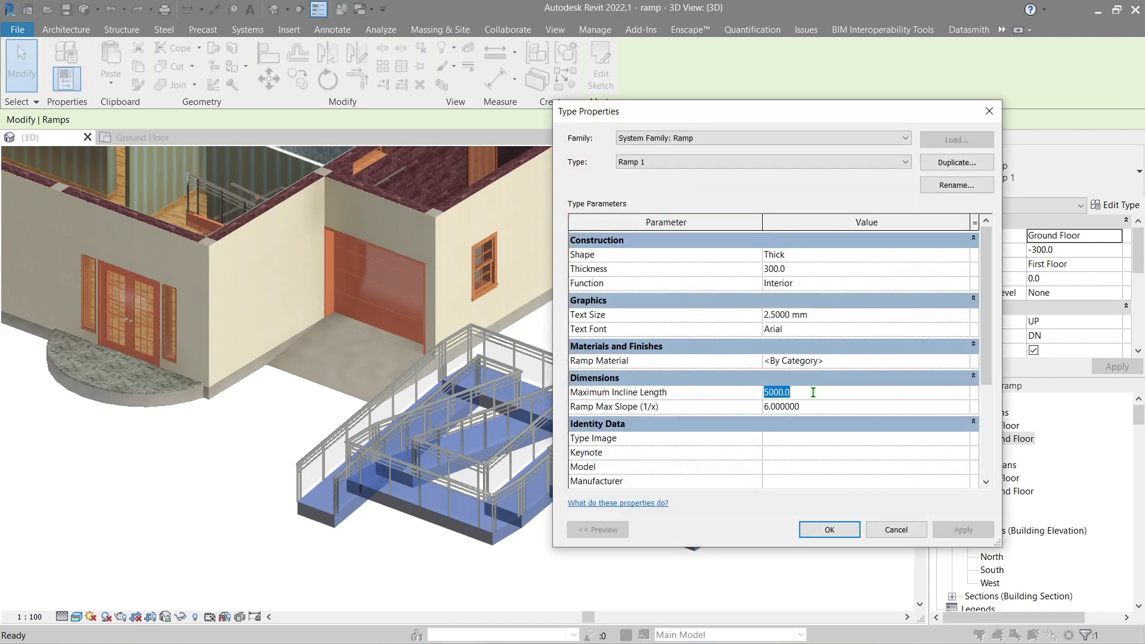
pyautogui.write('30000')
pyautogui.click(946, 524)
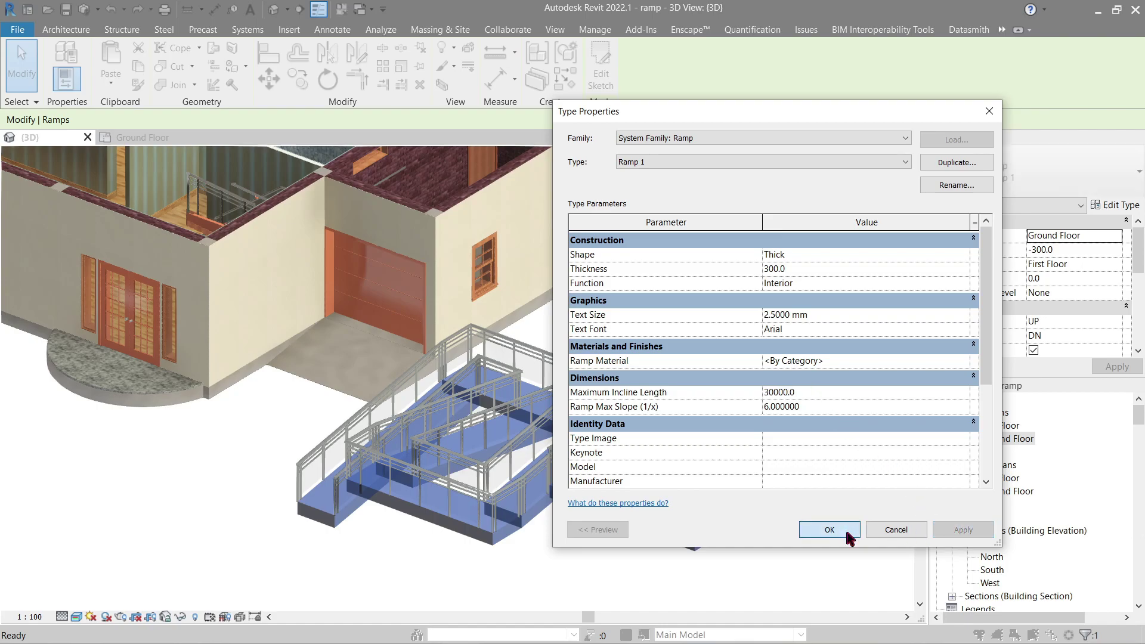
pyautogui.click(847, 533)
# Delete the switchback ramp on the Ground Floor plan.
pyautogui.click(161, 139)
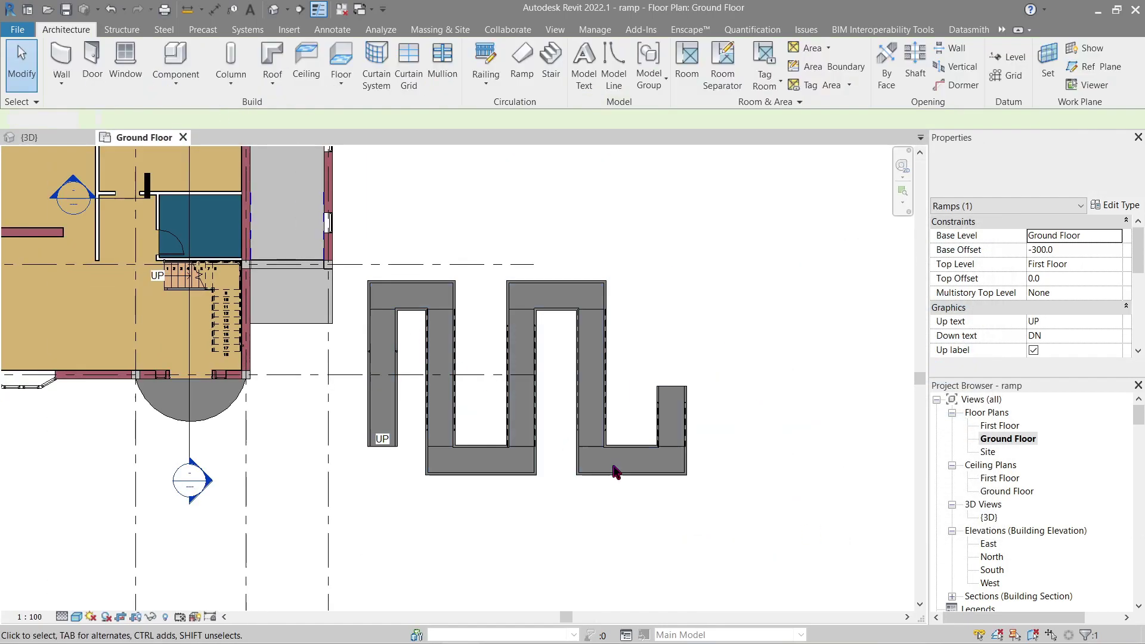
pyautogui.click(632, 476)
pyautogui.press('Escape')
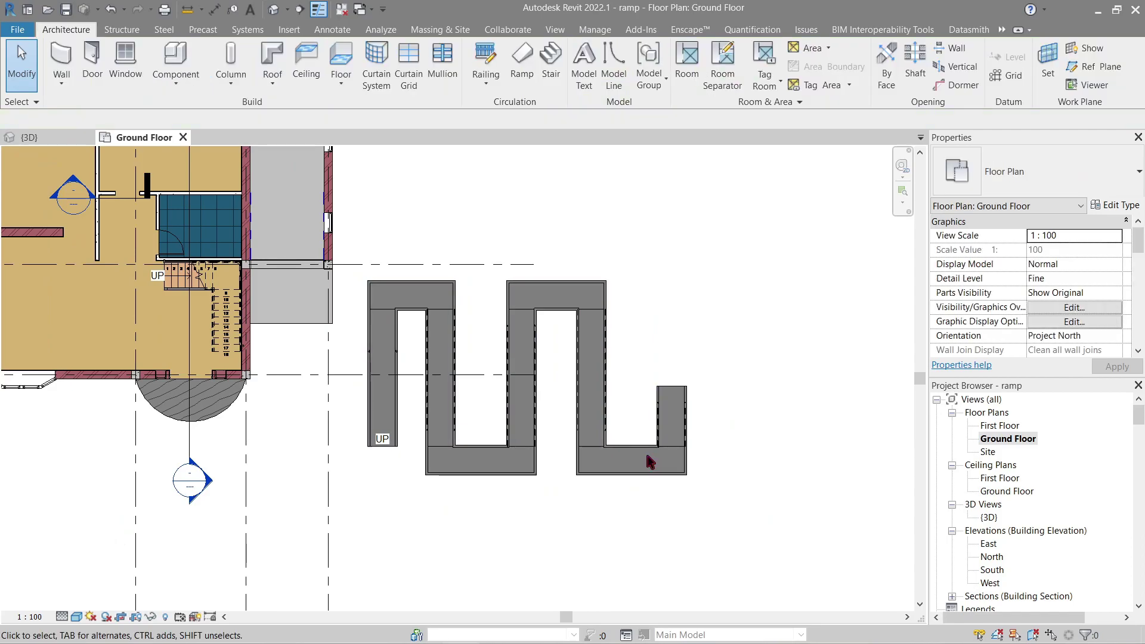
pyautogui.click(656, 475)
pyautogui.press('Escape')
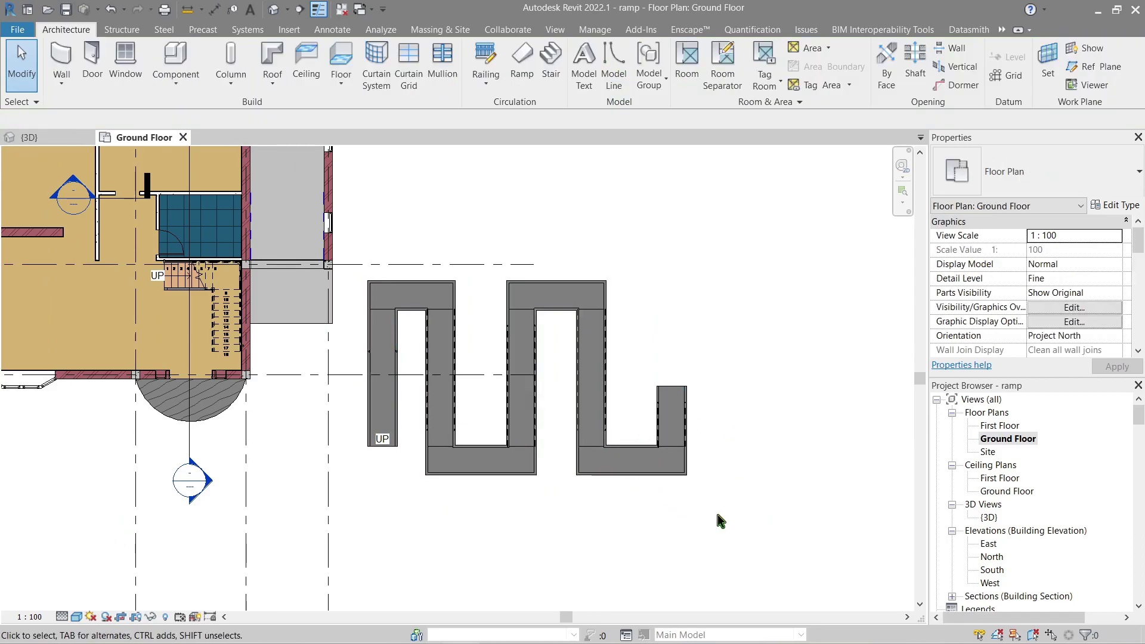
pyautogui.click(674, 453)
pyautogui.press('Delete')
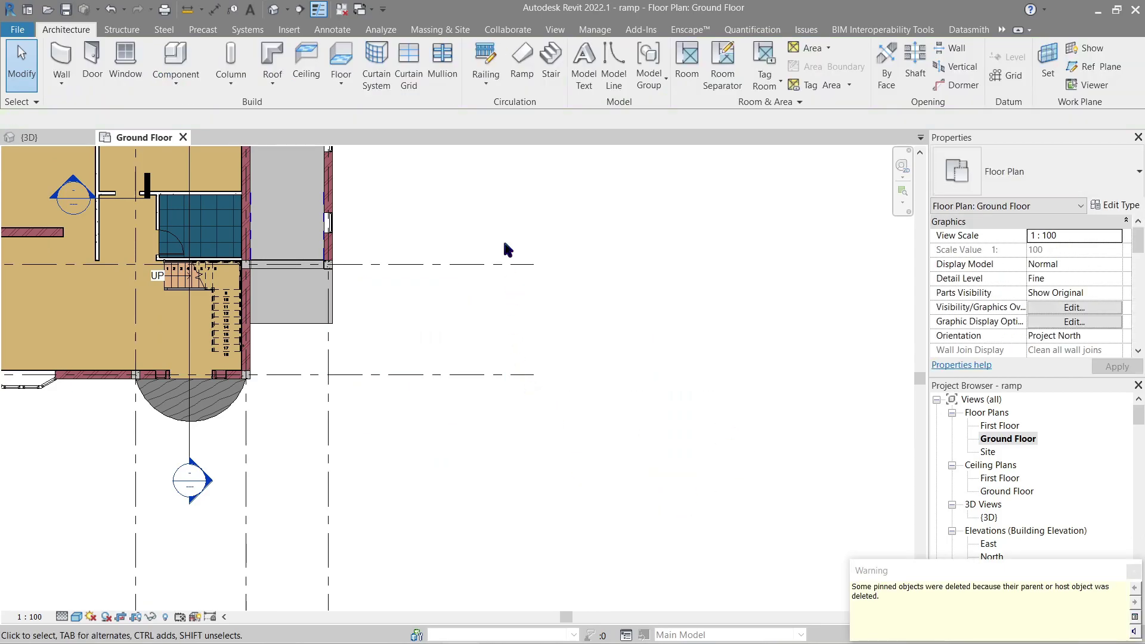
# Sketch one straight 22200-long ramp run beside the house and finish it.
pyautogui.click(521, 72)
pyautogui.click(404, 498)
pyautogui.scroll(-3, 406, 417)
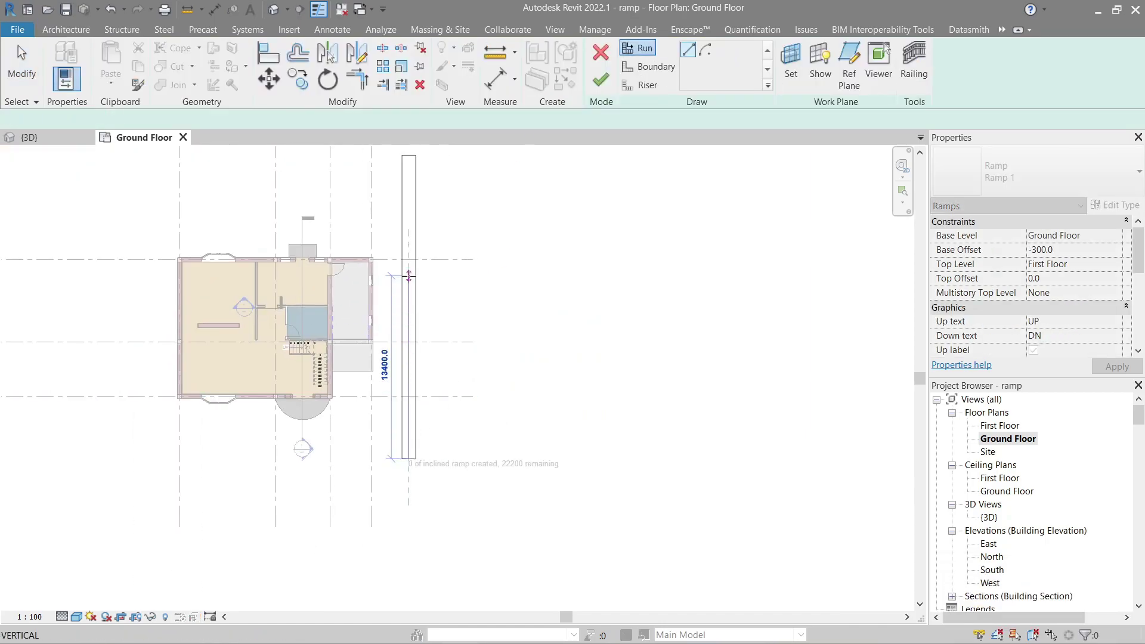
pyautogui.moveTo(409, 276); pyautogui.dragTo(396, 357, button='middle')
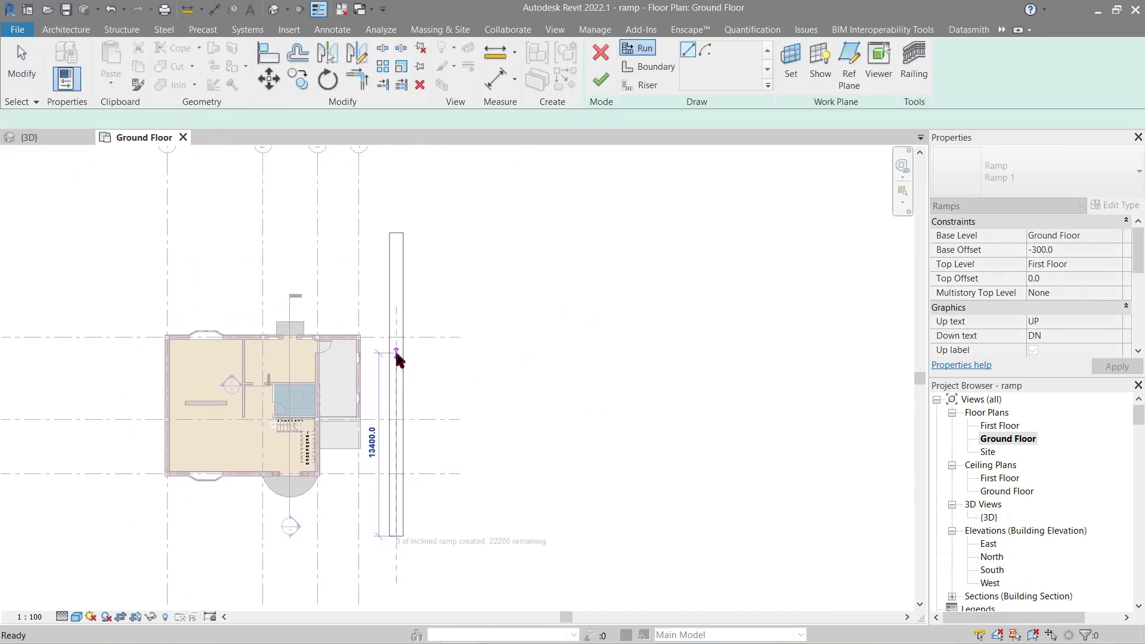
pyautogui.click(396, 211)
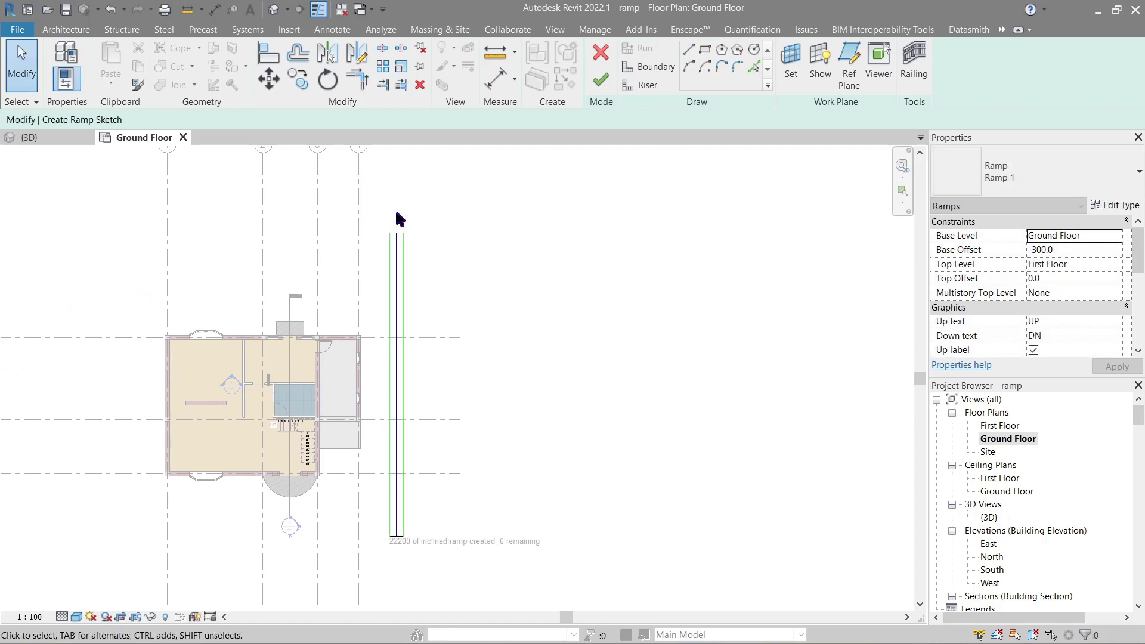
pyautogui.click(601, 84)
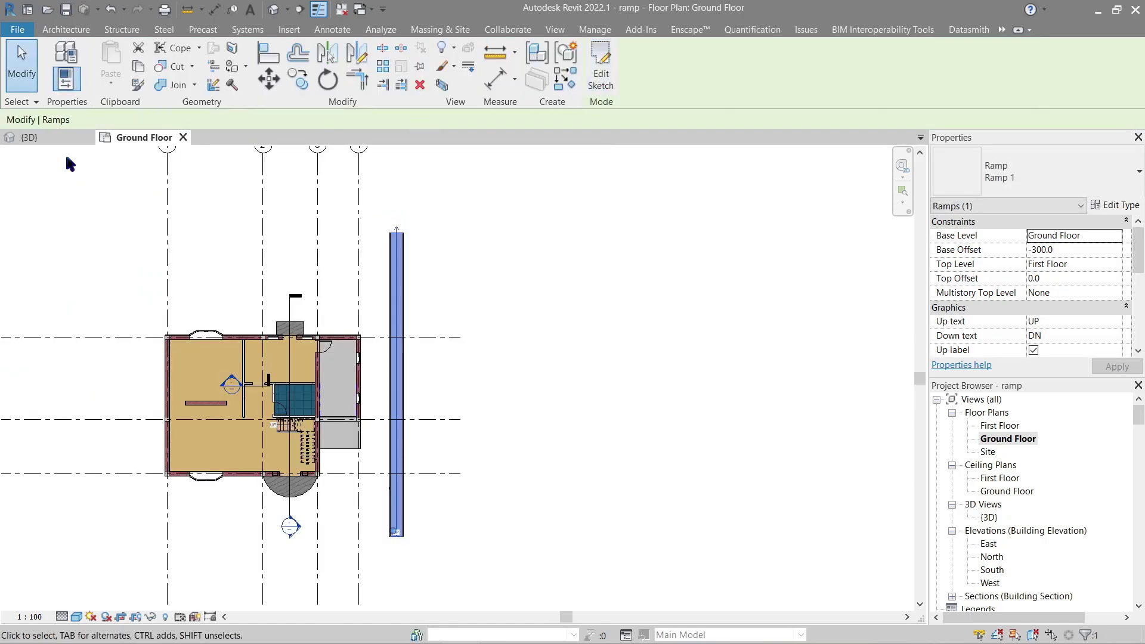
# Orbit the 3D view around the house and the new straight ramp.
pyautogui.click(43, 139)
pyautogui.keyDown('shift'); pyautogui.moveTo(507, 442); pyautogui.dragTo(584, 445, button='middle'); pyautogui.keyUp('shift')
pyautogui.click(524, 358)
pyautogui.click(547, 328)
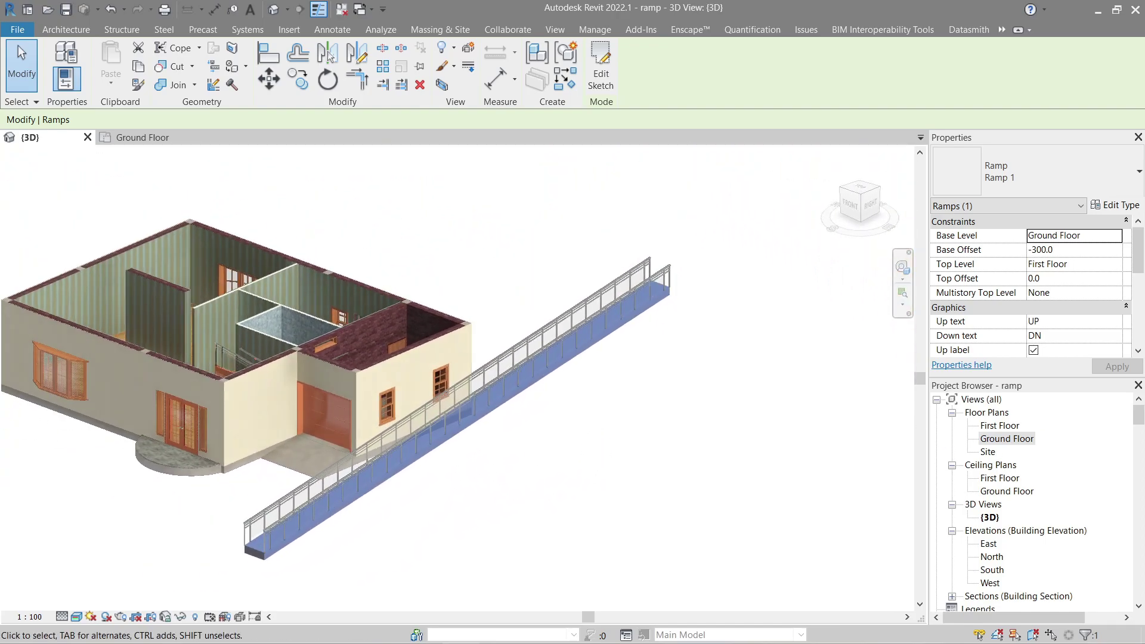
pyautogui.scroll(2, 380, 405)
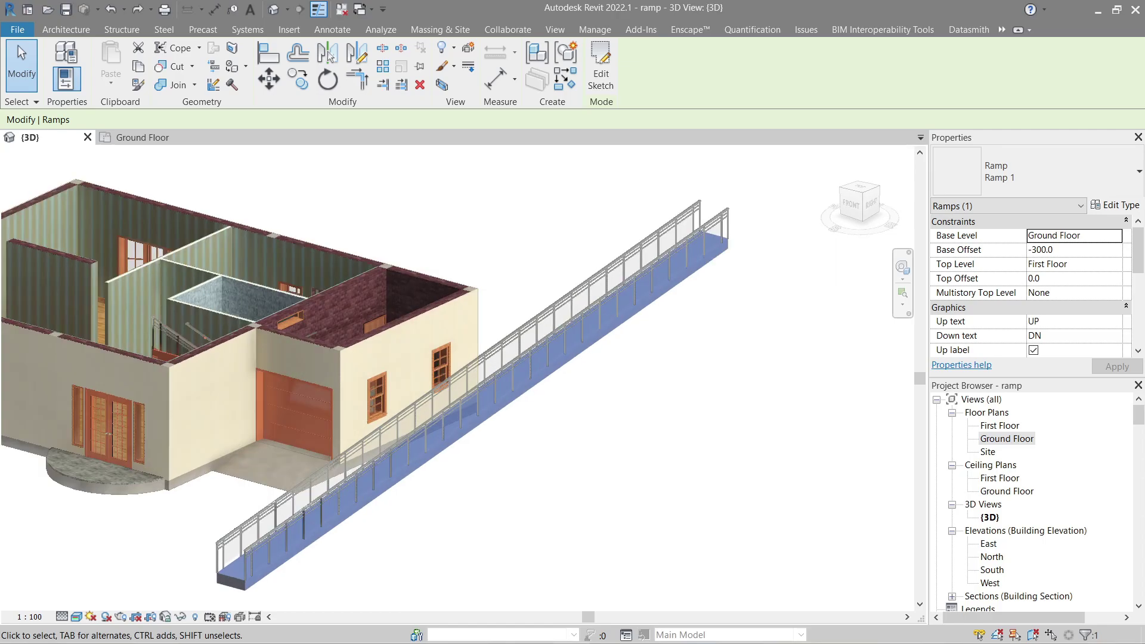
# Review the straight ramp's type properties: Thick, 300 thick, 1/6 maximum slope.
pyautogui.click(721, 264)
pyautogui.click(712, 253)
pyautogui.click(1124, 206)
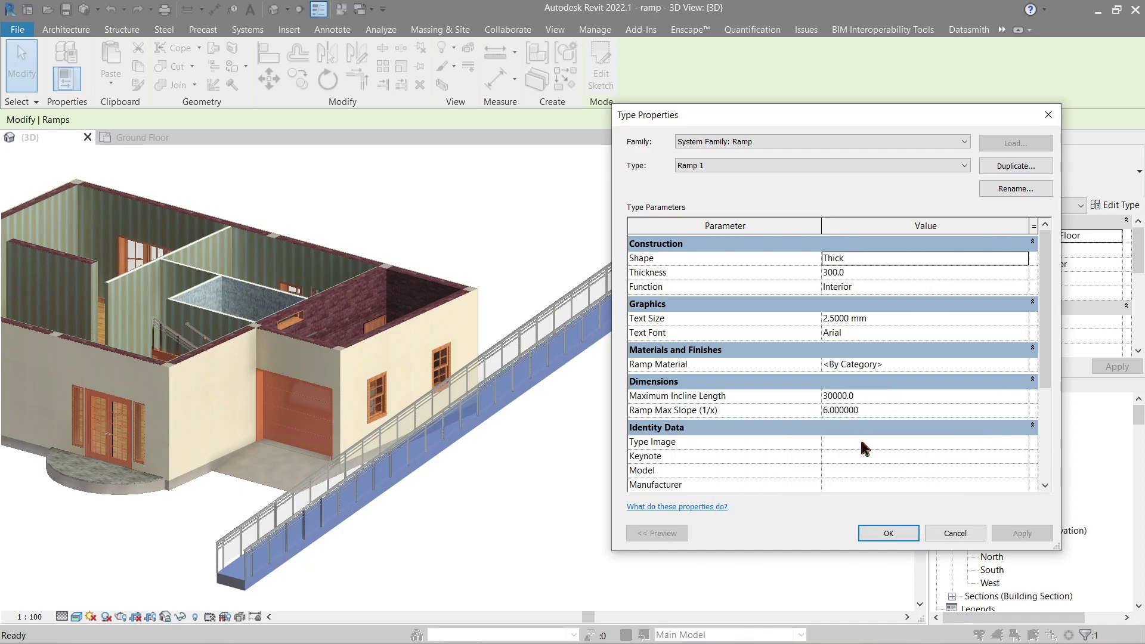
pyautogui.click(889, 534)
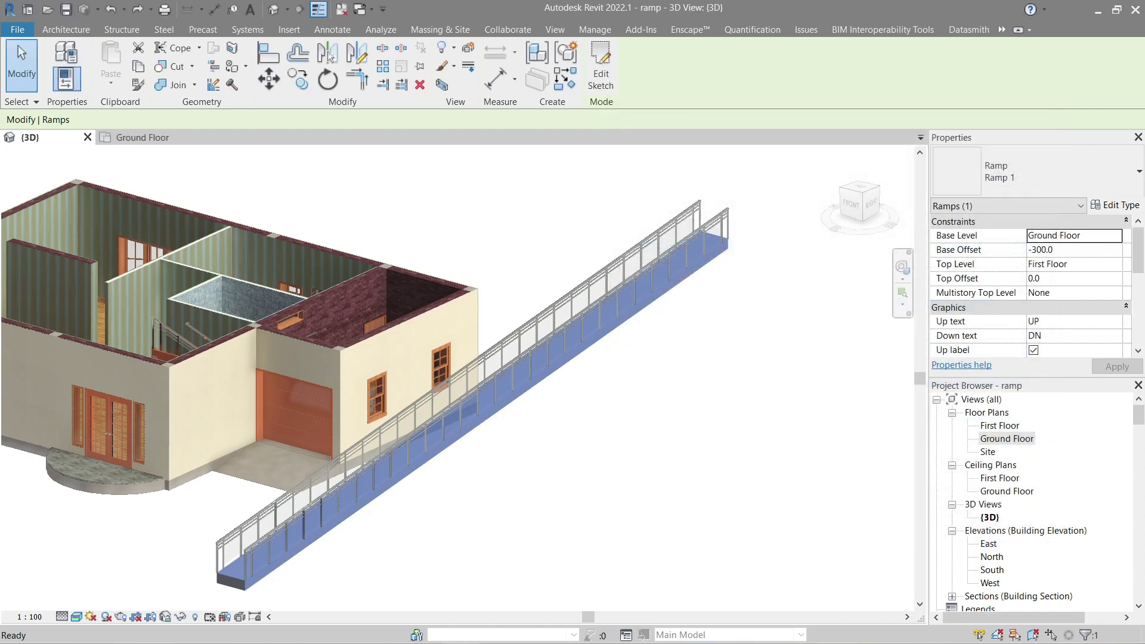
pyautogui.click(590, 489)
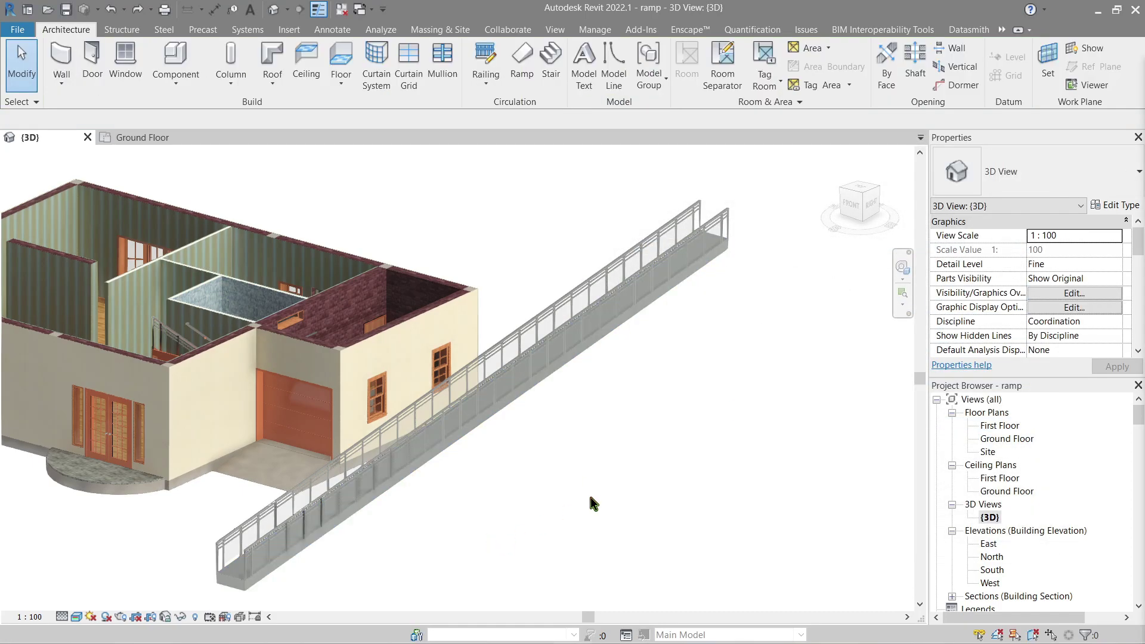
# Delete the Section 2 and Section 1 cuts from the Ground Floor plan.
pyautogui.click(170, 139)
pyautogui.scroll(5, 322, 454)
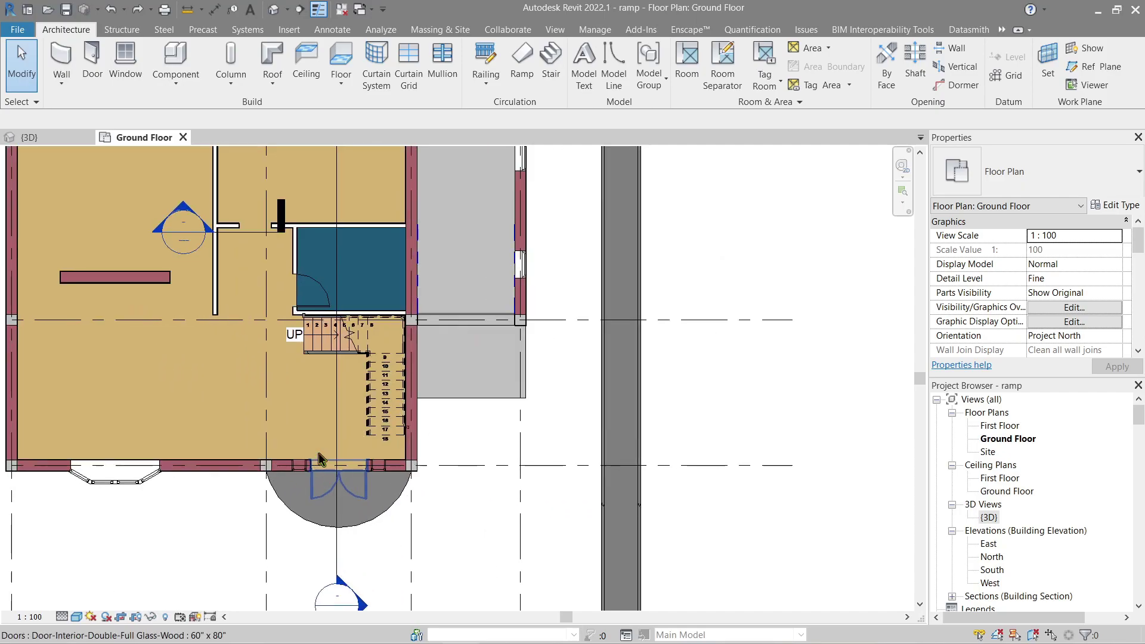
pyautogui.scroll(4, 467, 460)
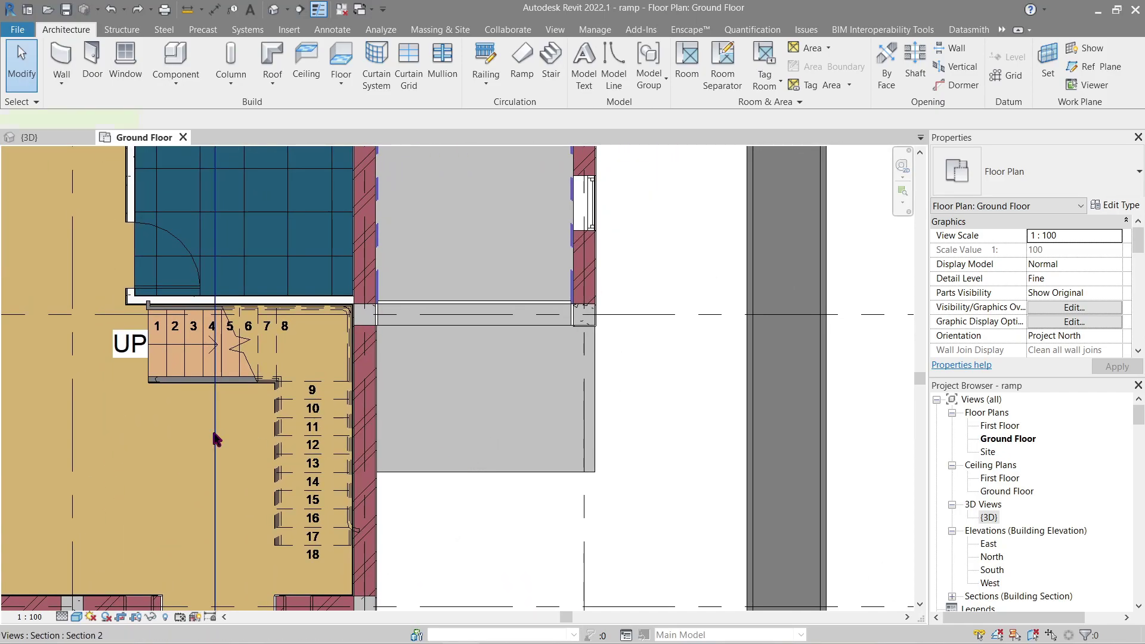
pyautogui.click(215, 440)
pyautogui.scroll(-3, 216, 440)
pyautogui.press('Delete')
pyautogui.press('Return')
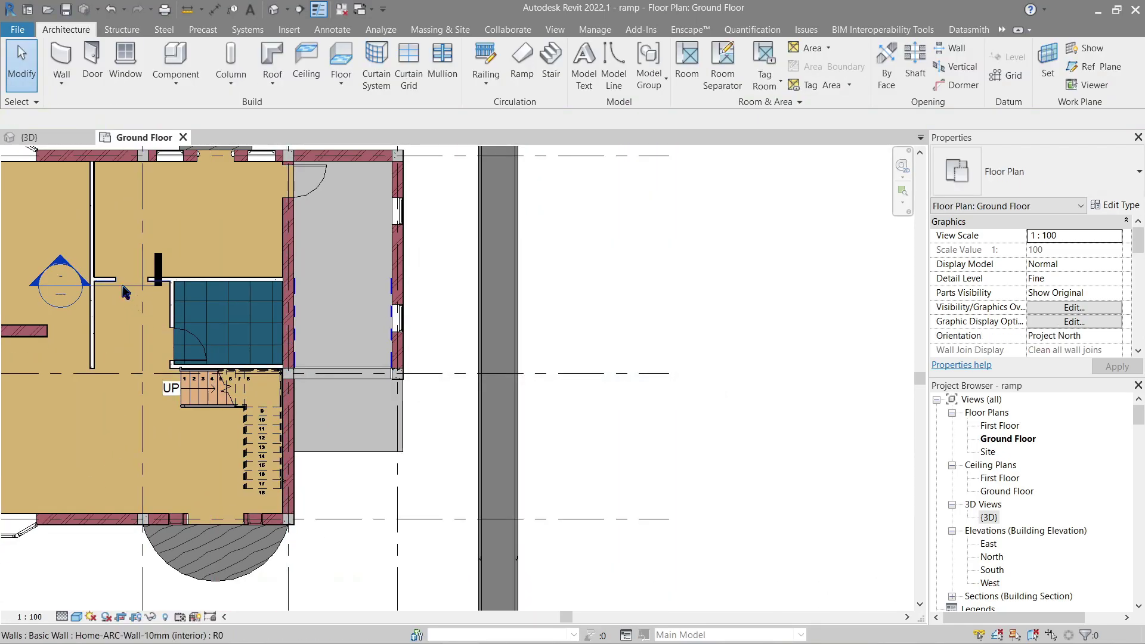
pyautogui.click(121, 286)
pyautogui.press('Delete')
pyautogui.press('Return')
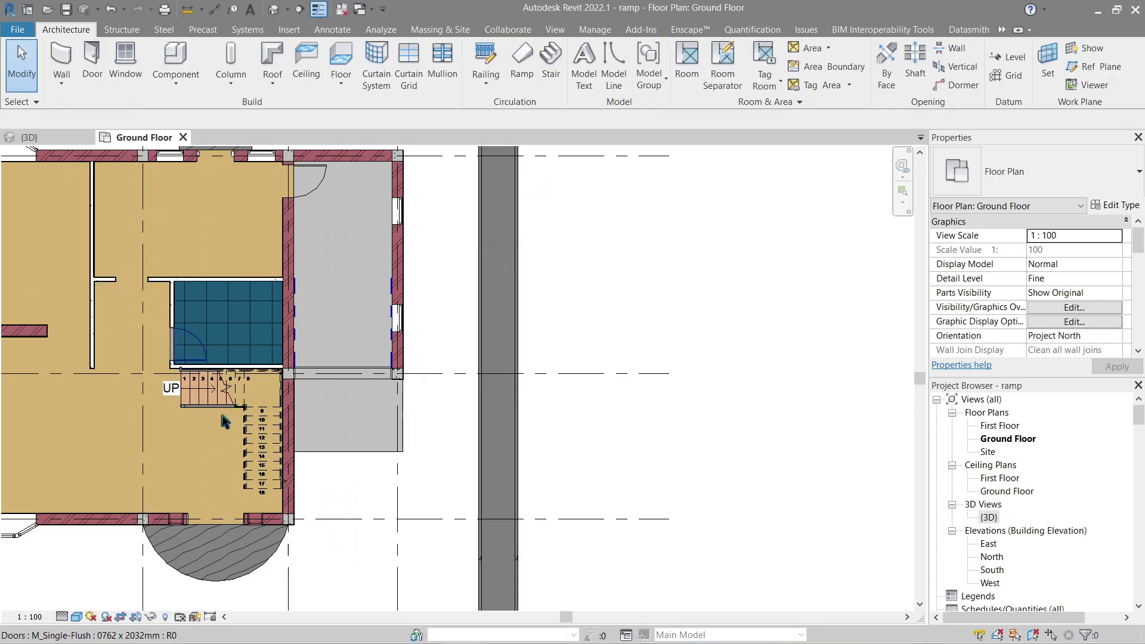
# Delete the old in-place generic model by the garage.
pyautogui.scroll(3, 296, 471)
pyautogui.click(422, 388)
pyautogui.moveTo(422, 388); pyautogui.dragTo(400, 466, button='middle')
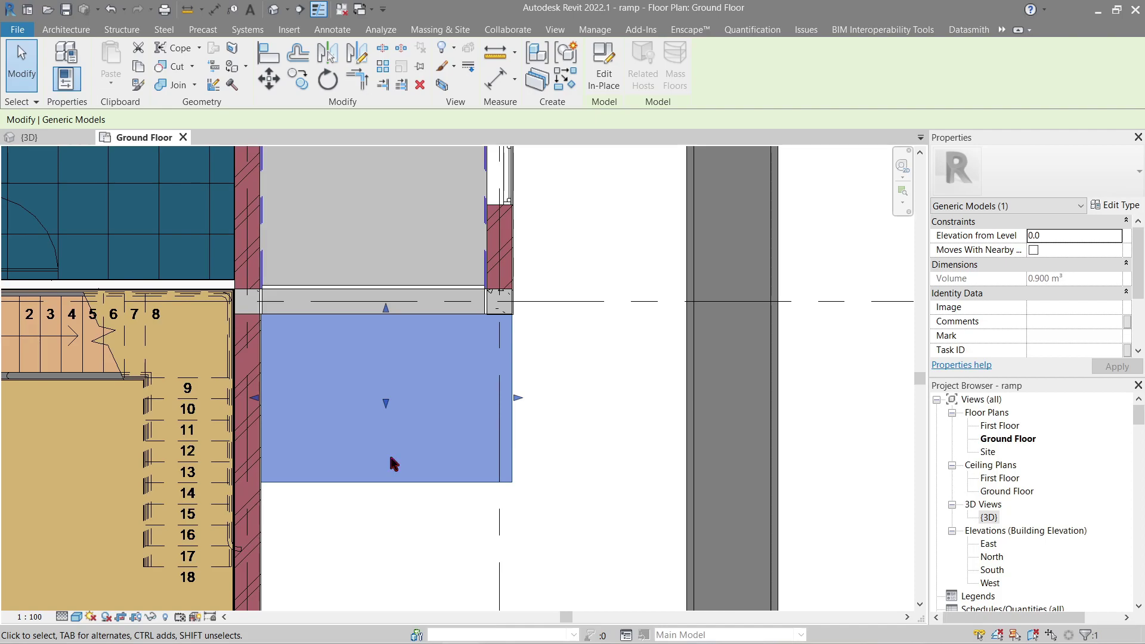
pyautogui.scroll(-2, 390, 463)
pyautogui.press('Delete')
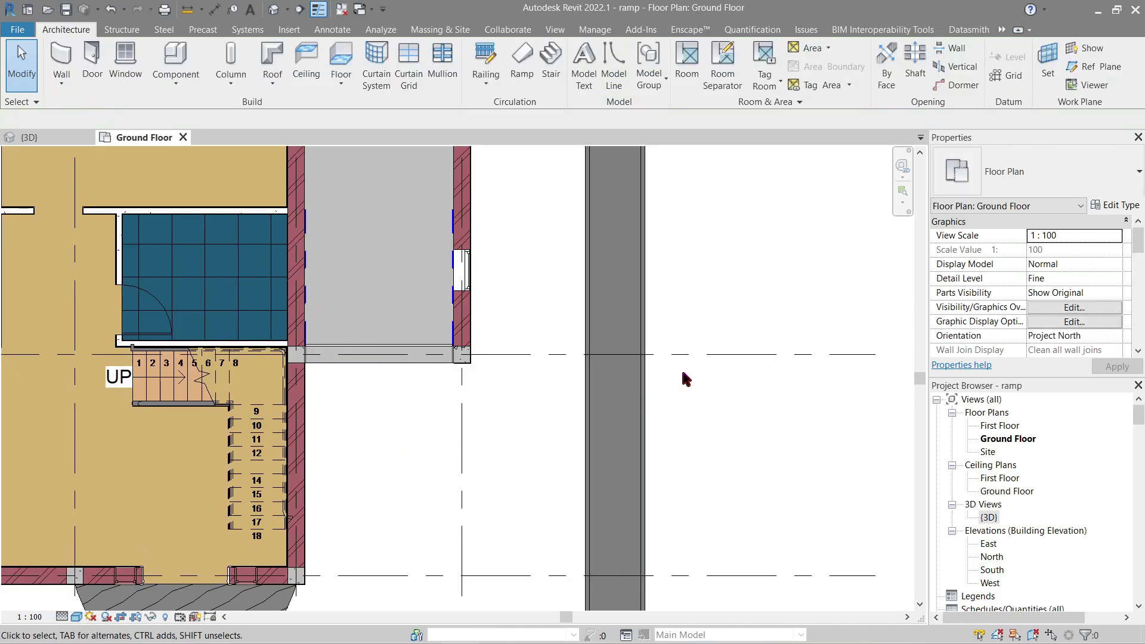
pyautogui.click(623, 395)
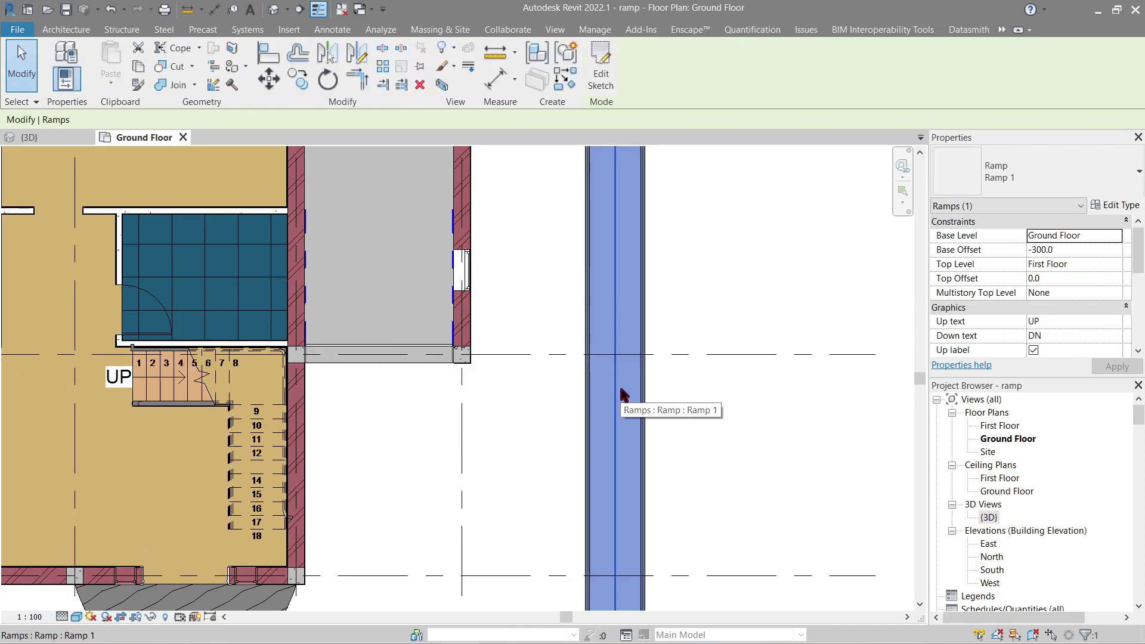
# Duplicate the ramp type as Ramp 2 with a Maximum Incline Length of 1800.
pyautogui.click(1115, 207)
pyautogui.press('Escape')
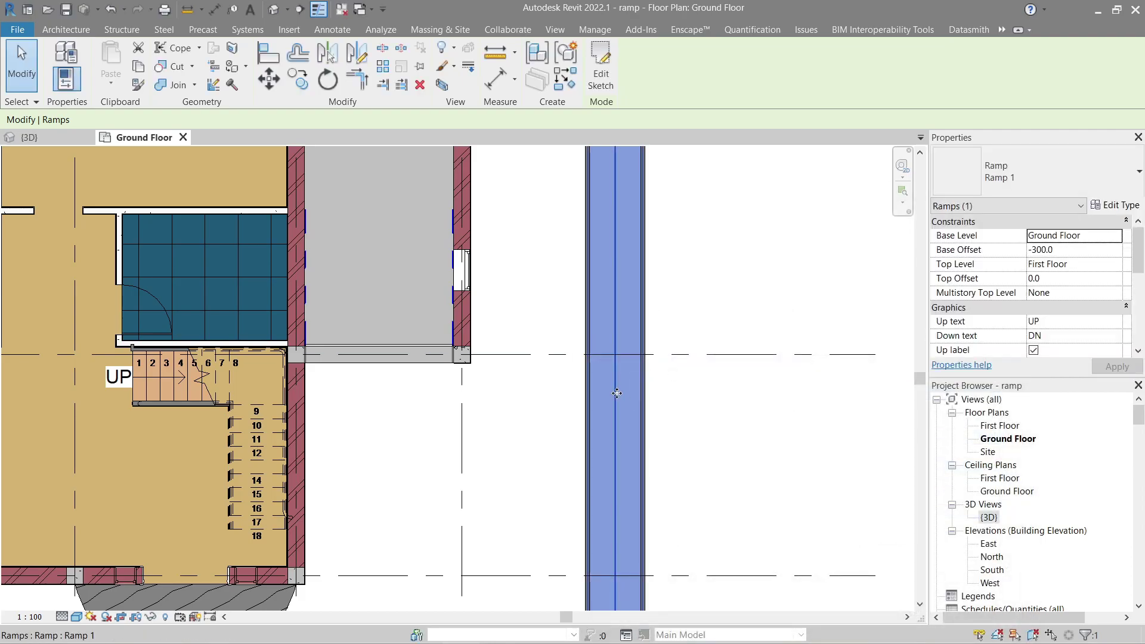
pyautogui.doubleClick(617, 395)
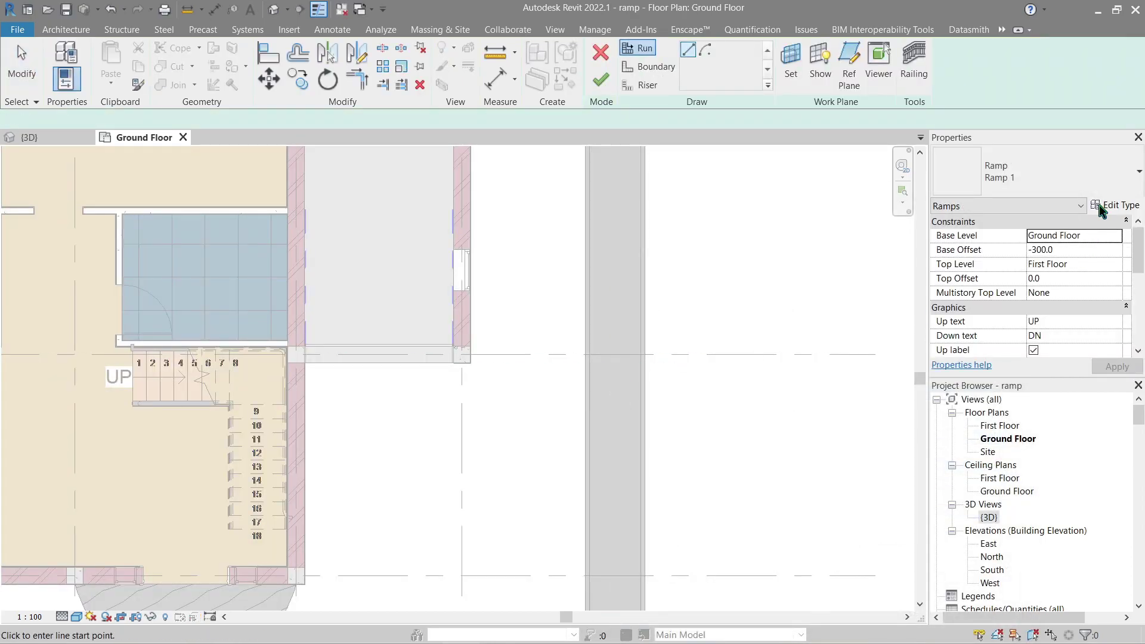
pyautogui.click(1109, 206)
pyautogui.click(985, 254)
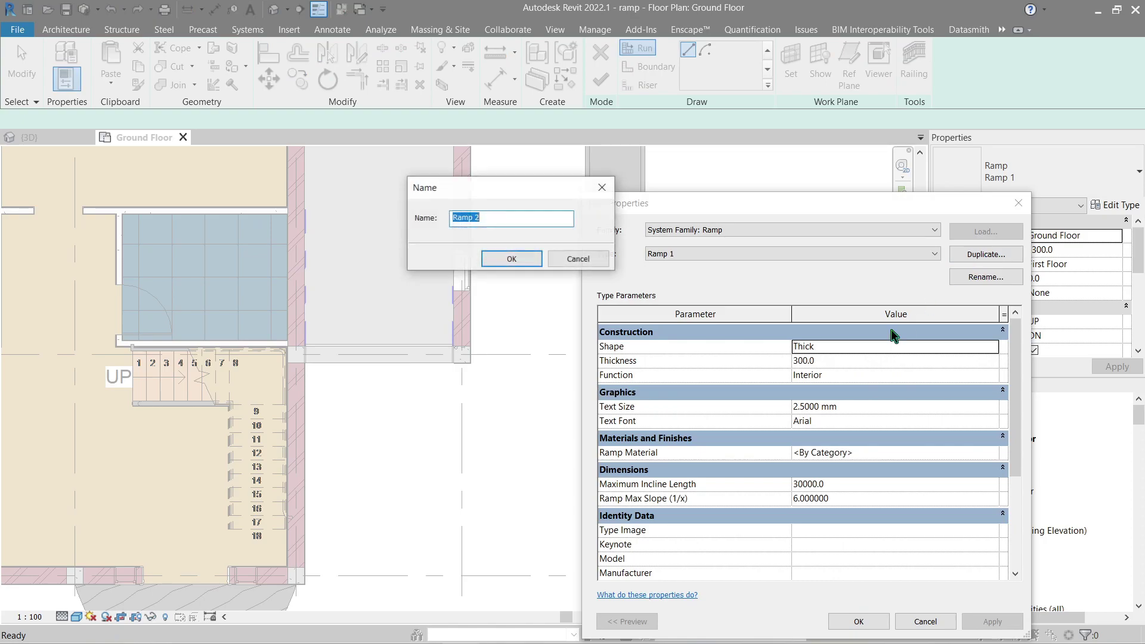
pyautogui.click(507, 260)
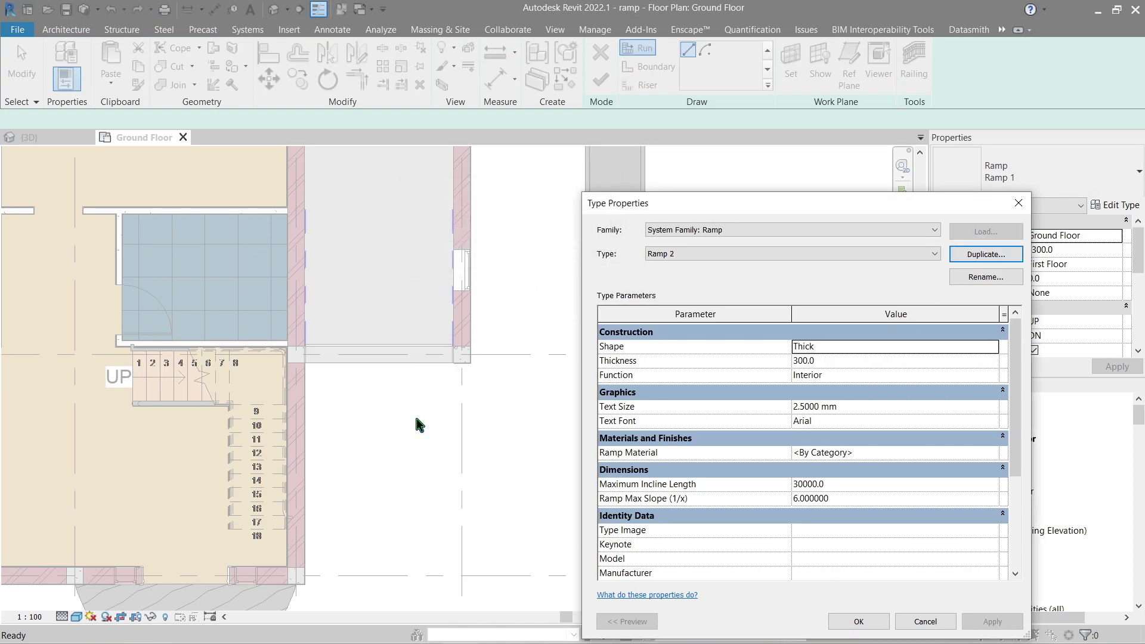
pyautogui.click(835, 484)
pyautogui.write('18')
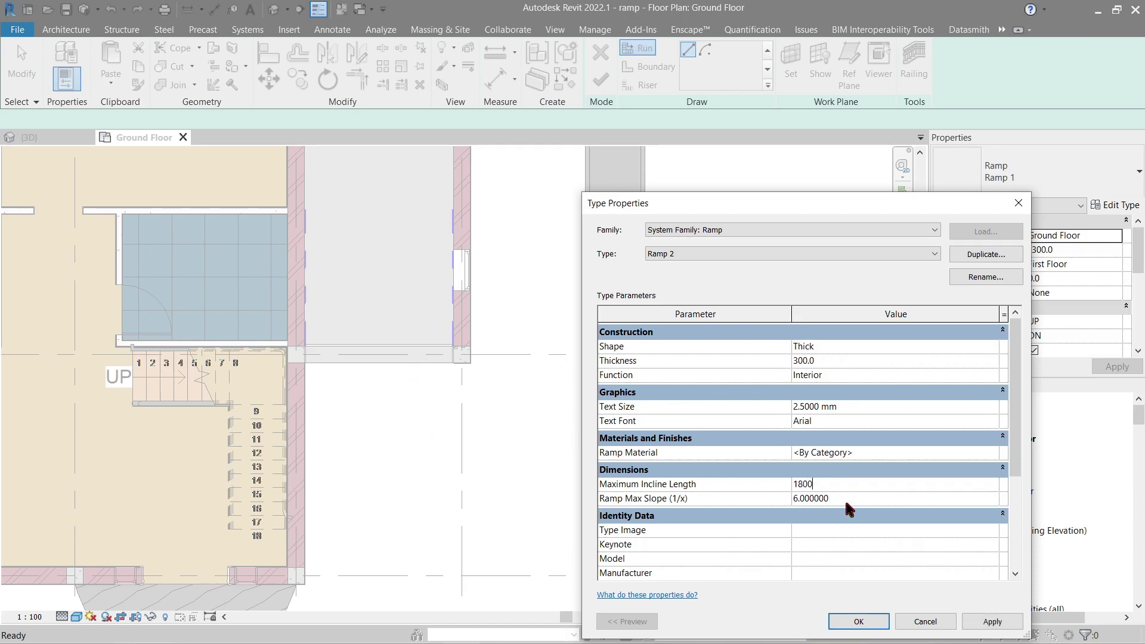
pyautogui.click(992, 620)
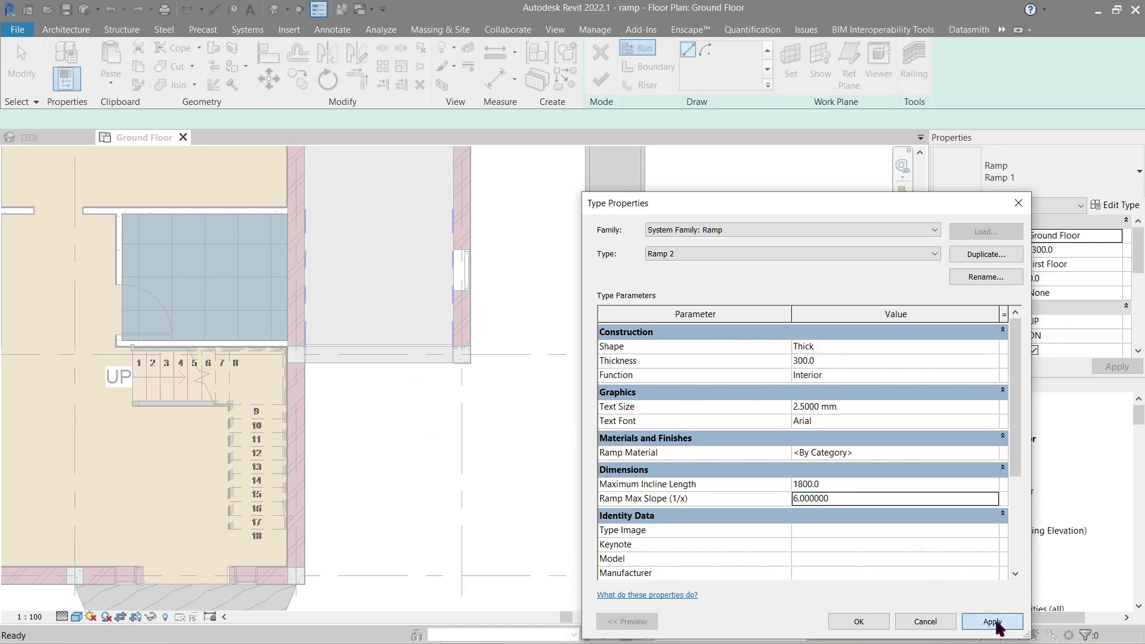
# Sketch a single 1800-long Ramp 2 run.
pyautogui.click(859, 621)
pyautogui.scroll(2, 363, 446)
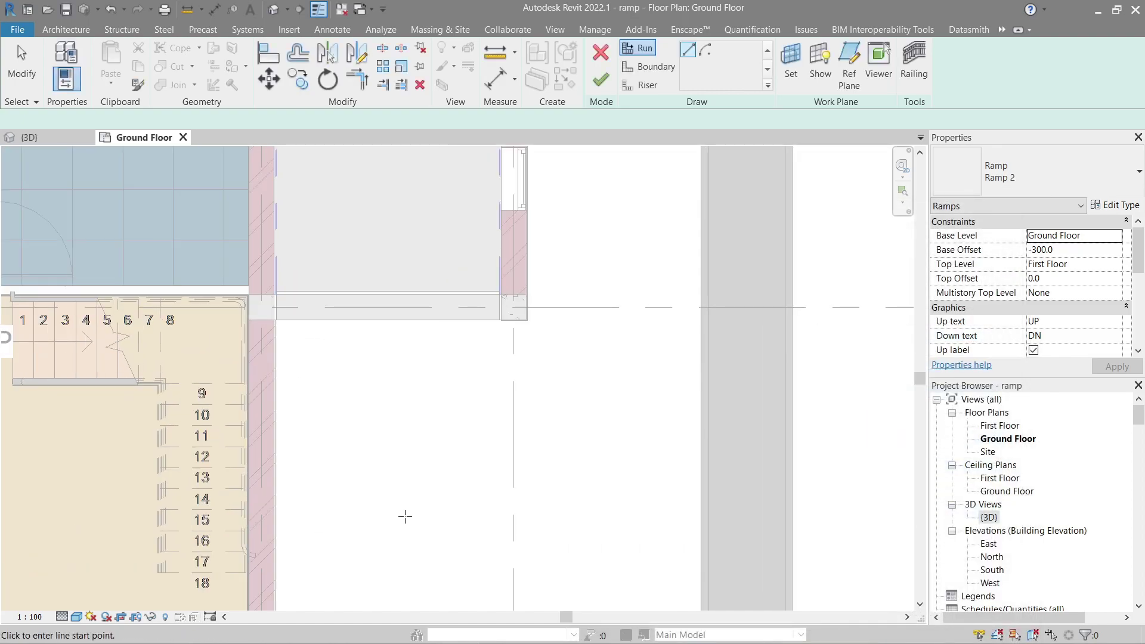
pyautogui.click(403, 521)
pyautogui.click(403, 371)
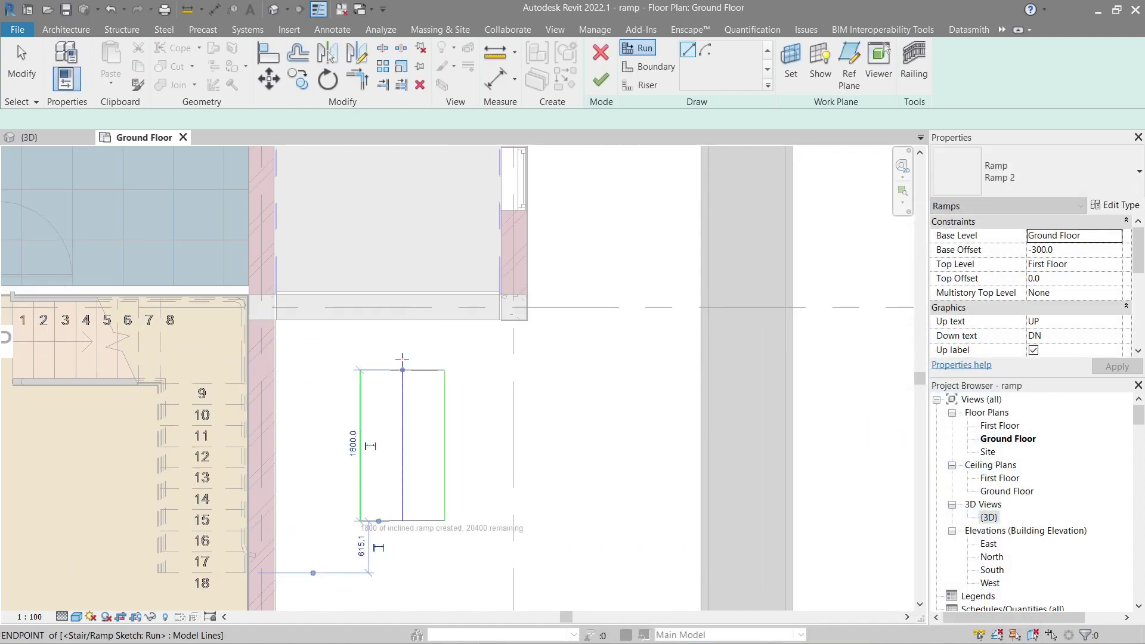
pyautogui.press('Escape')
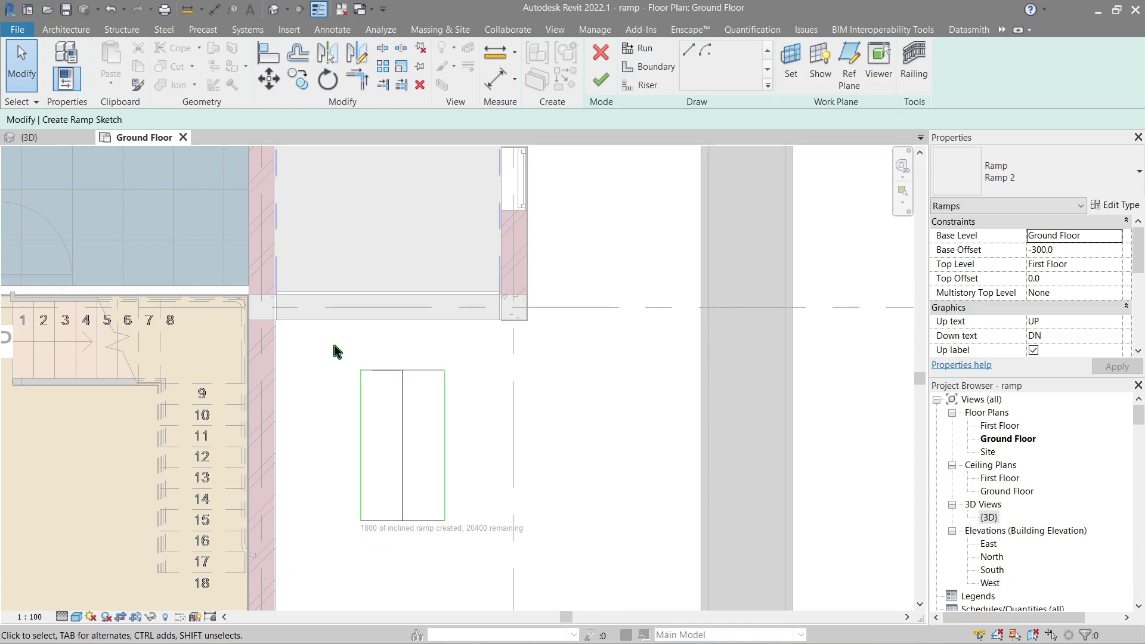
# Move the whole ramp sketch (MV) against the garage door edge.
pyautogui.moveTo(327, 341)
pyautogui.mouseDown()
pyautogui.moveTo(511, 572)
pyautogui.moveTo(483, 567)
pyautogui.mouseUp()
pyautogui.scroll(1, 393, 365)
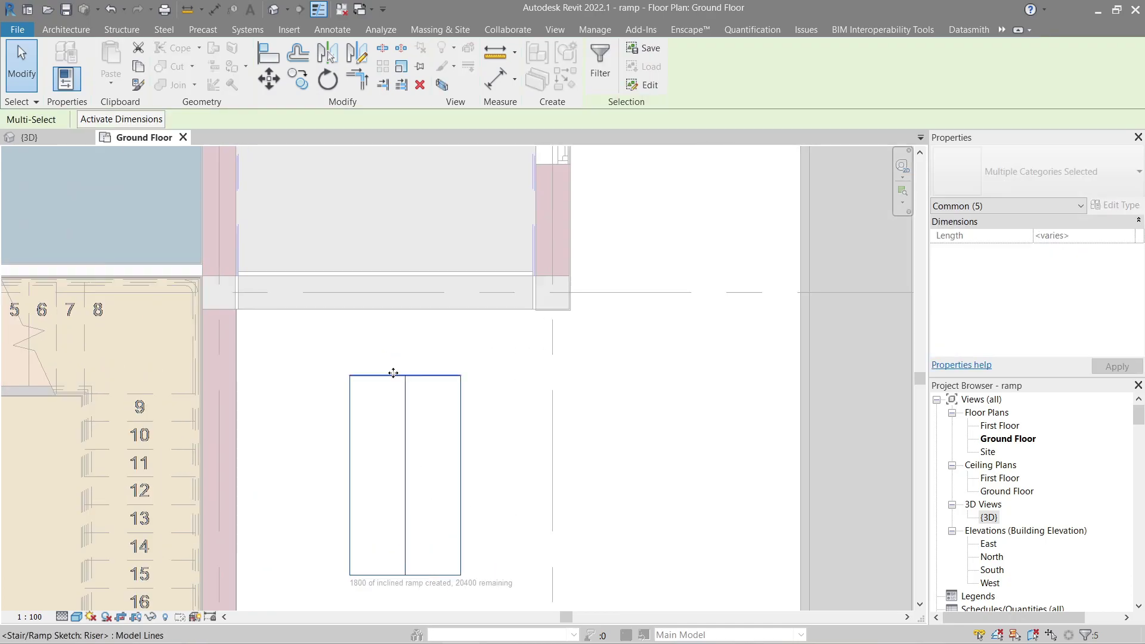
pyautogui.scroll(3, 392, 375)
pyautogui.press('m')
pyautogui.press('v')
pyautogui.click(385, 321)
pyautogui.scroll(2, 358, 239)
pyautogui.moveTo(357, 235); pyautogui.dragTo(332, 332, button='middle')
pyautogui.scroll(1, 340, 311)
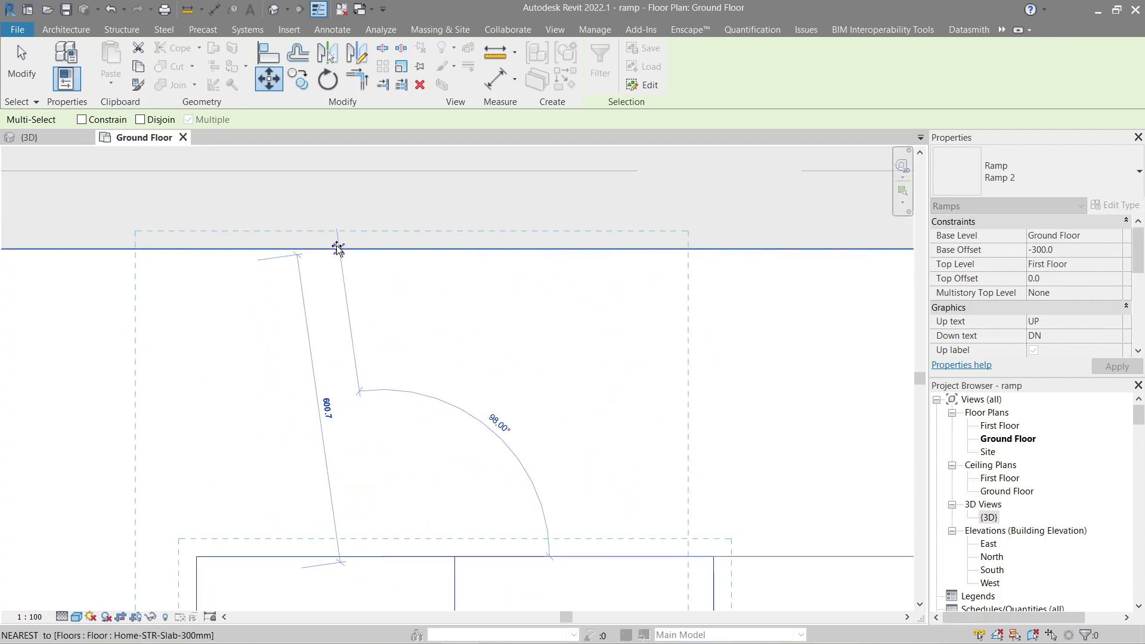
pyautogui.click(338, 248)
pyautogui.scroll(-4, 358, 269)
# Finish the Ramp 2 sketch.
pyautogui.press('Escape')
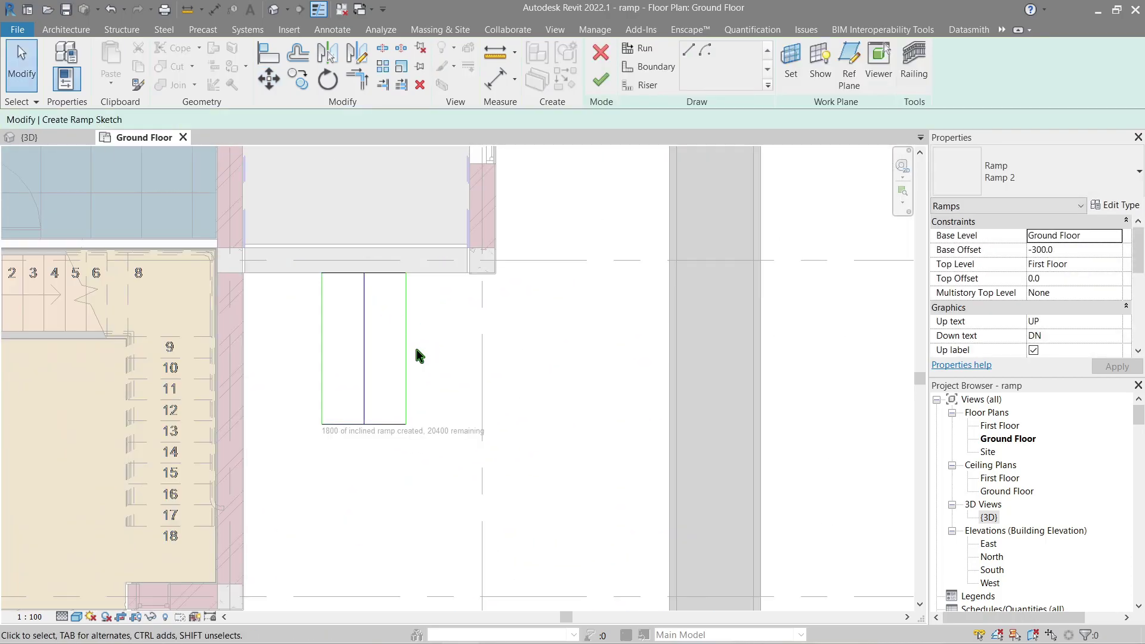
pyautogui.moveTo(416, 352); pyautogui.dragTo(516, 383, button='middle')
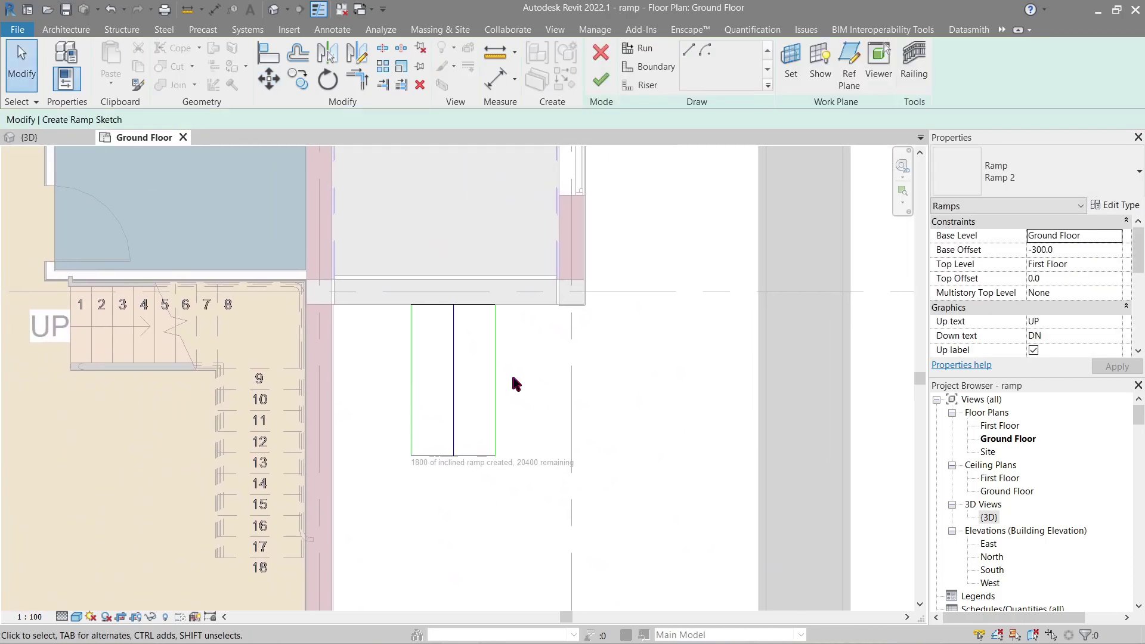
pyautogui.click(600, 89)
pyautogui.press('Escape')
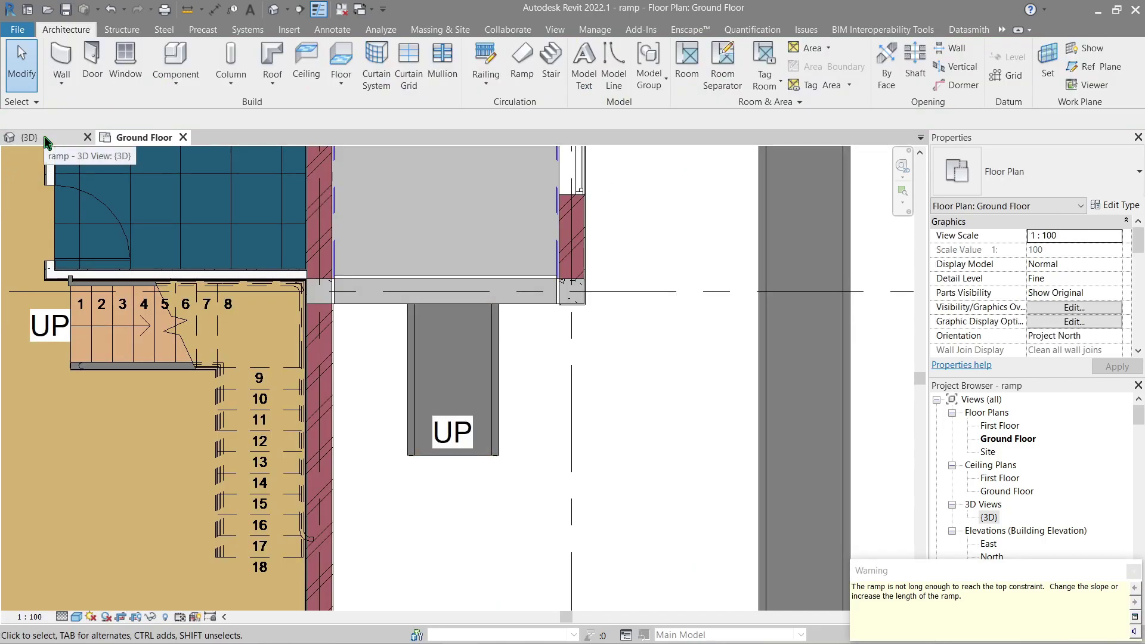
# Delete the long original ramp in the 3D view.
pyautogui.click(47, 141)
pyautogui.scroll(10, 284, 370)
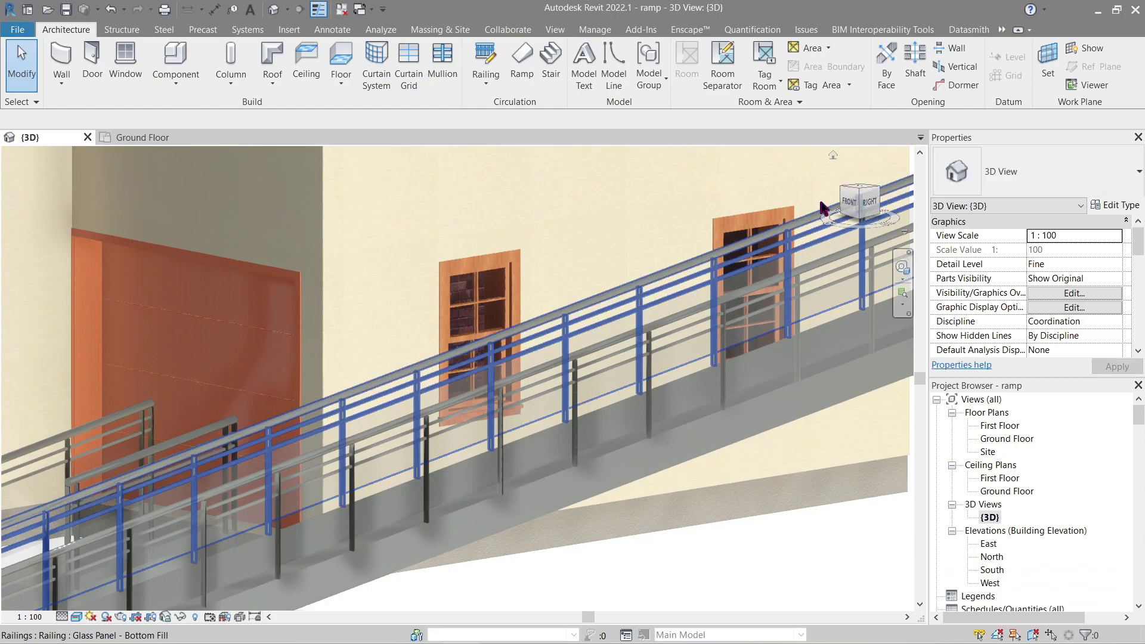
pyautogui.click(866, 206)
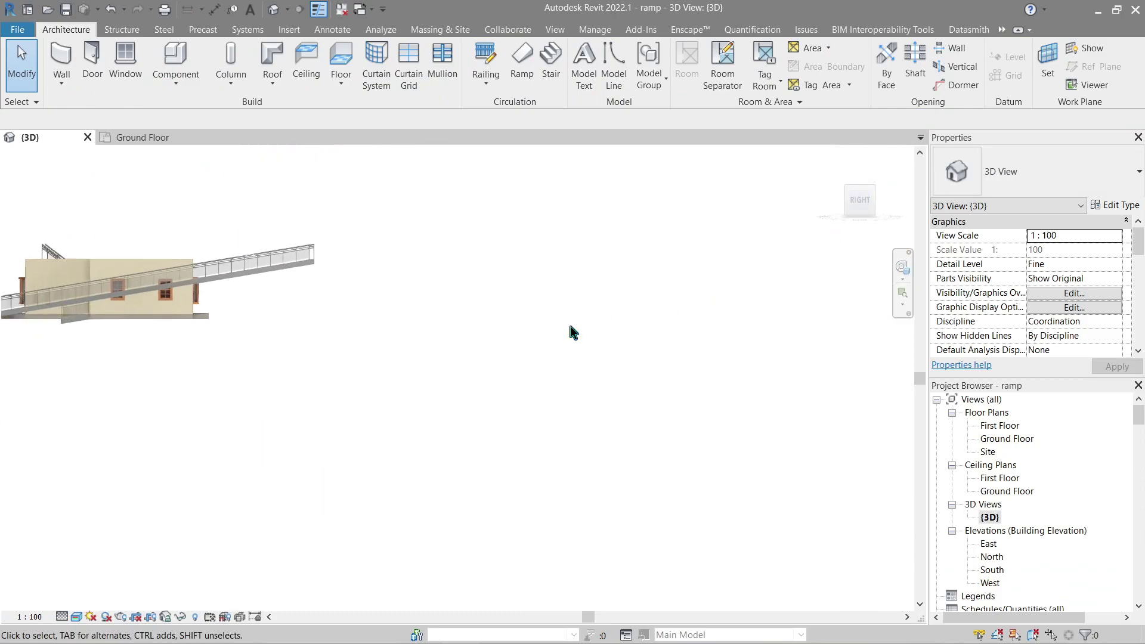
pyautogui.scroll(10, 418, 417)
pyautogui.moveTo(606, 501); pyautogui.dragTo(493, 391, button='middle')
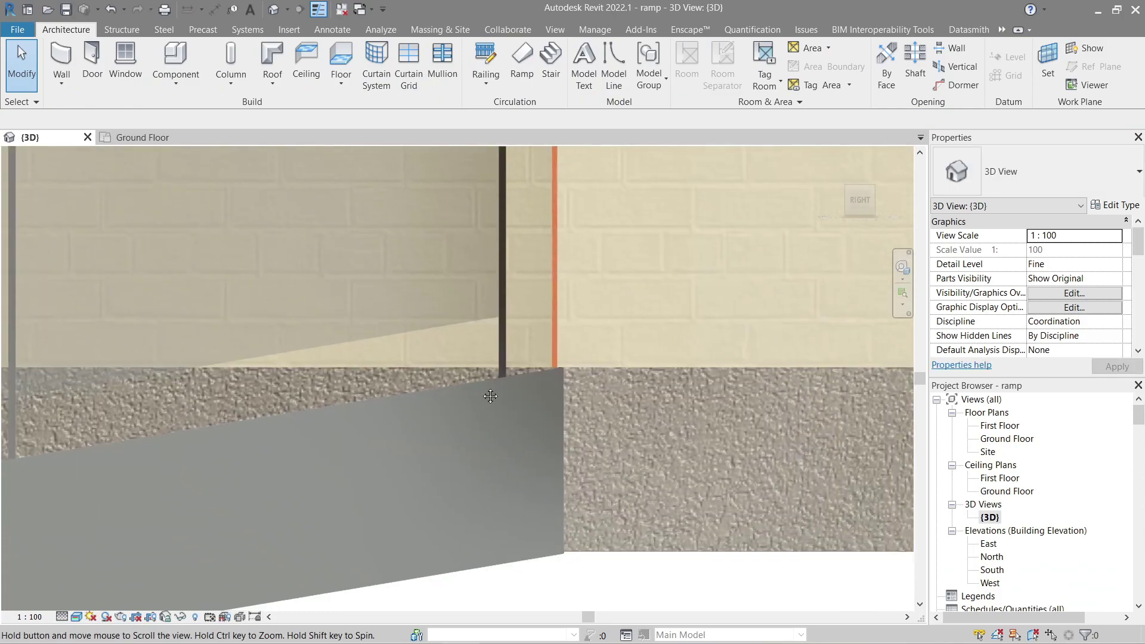
pyautogui.scroll(4, 567, 383)
pyautogui.scroll(-6, 571, 384)
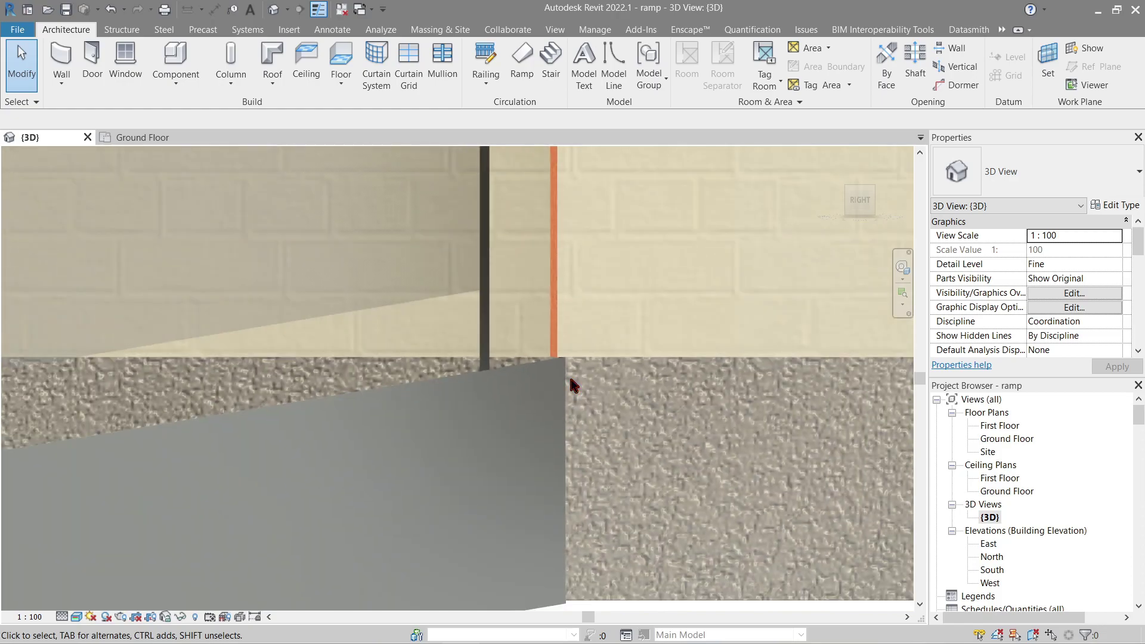
pyautogui.keyDown('shift'); pyautogui.moveTo(571, 385); pyautogui.dragTo(650, 403, button='middle'); pyautogui.keyUp('shift')
pyautogui.scroll(-5, 560, 398)
pyautogui.scroll(-3, 561, 401)
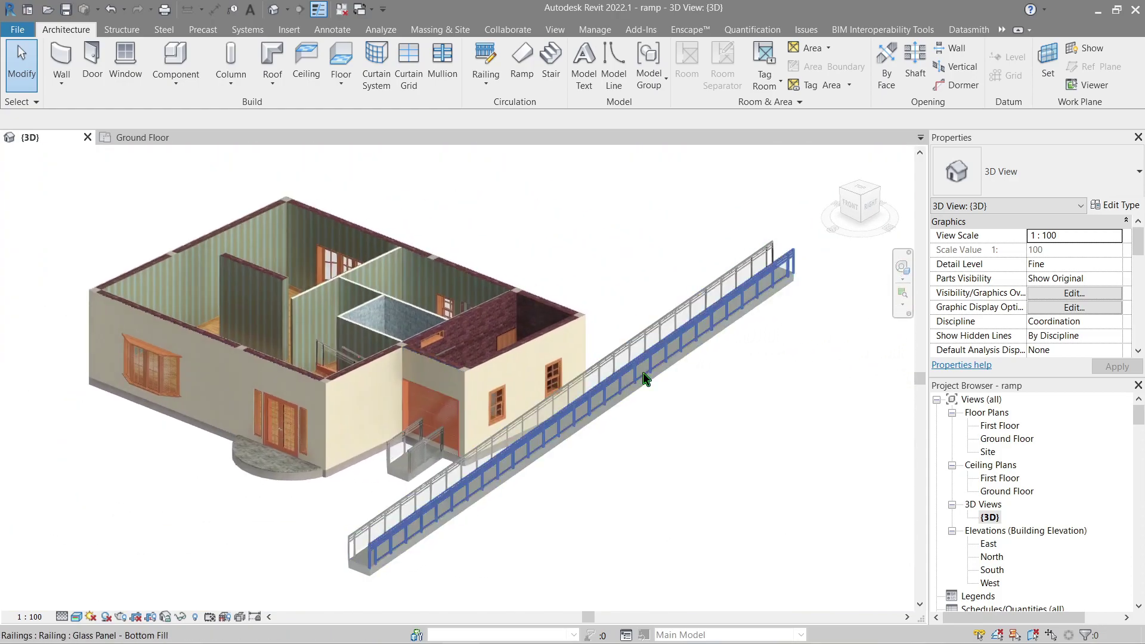
pyautogui.click(649, 381)
pyautogui.press('Delete')
# Delete the first glass-panel railing on the new garage ramp.
pyautogui.scroll(5, 396, 460)
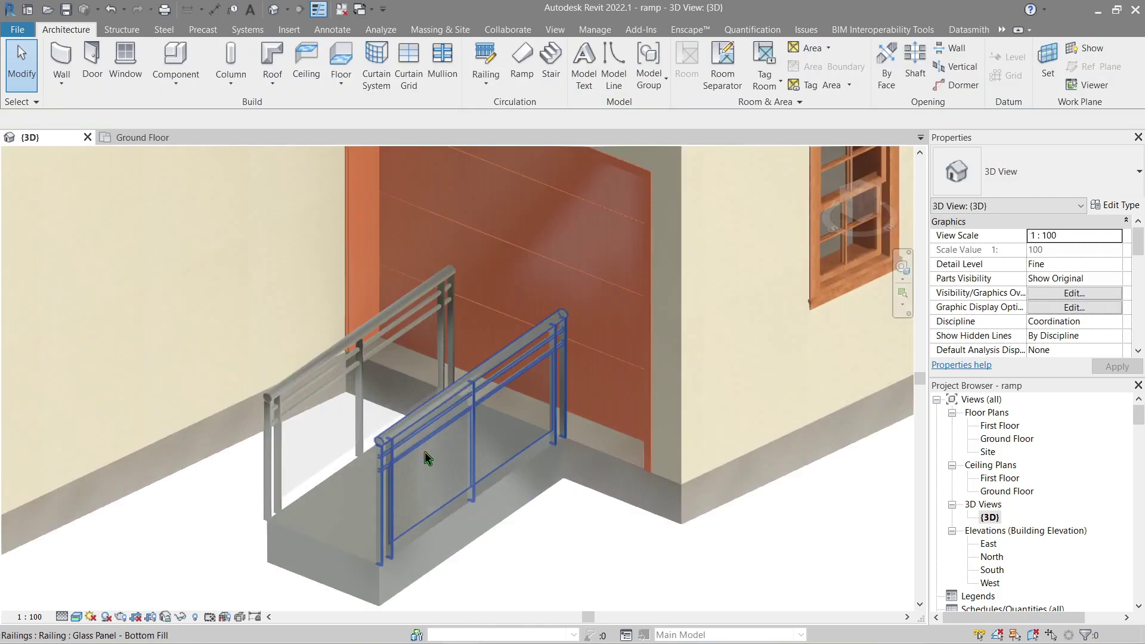
pyautogui.click(458, 392)
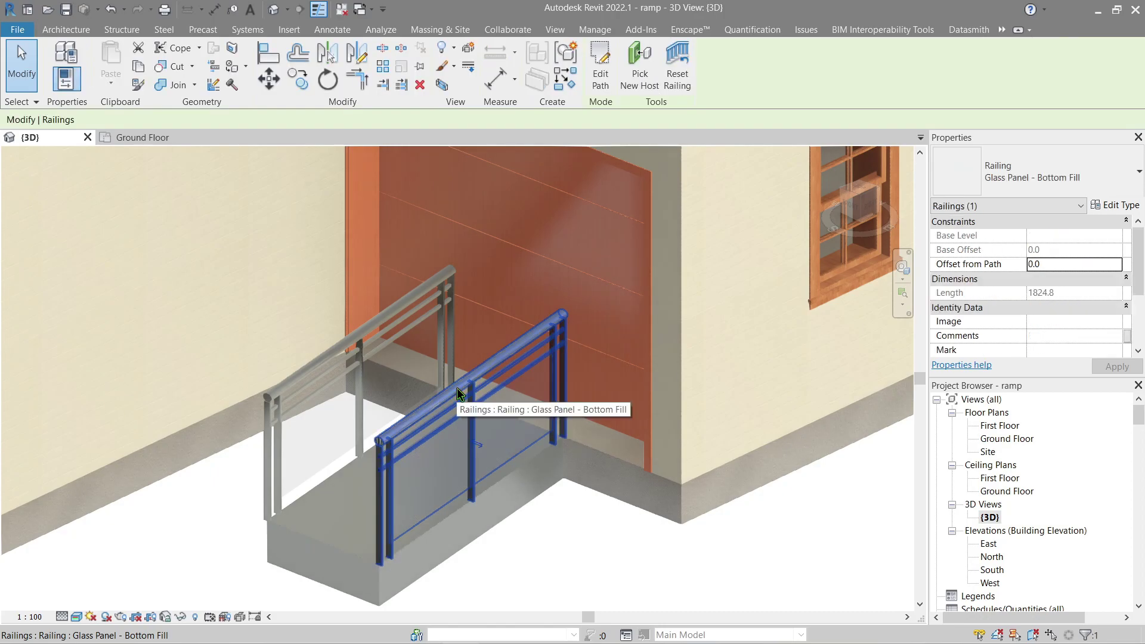
pyautogui.press('Delete')
# Delete the remaining glass railing from the new ramp.
pyautogui.click(389, 328)
pyautogui.press('Delete')
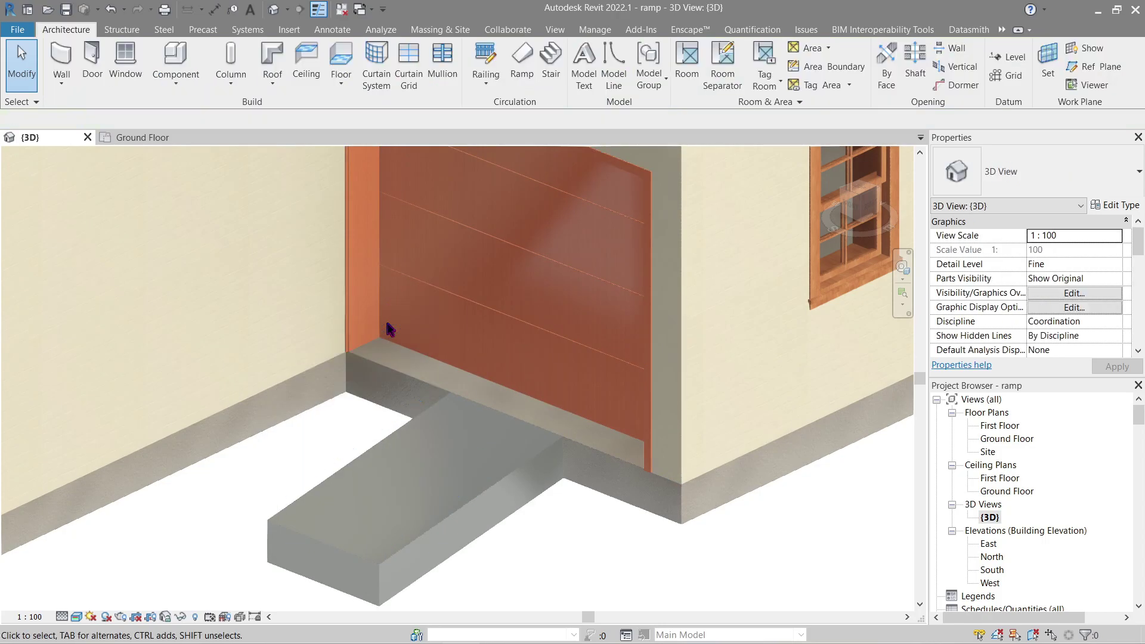
pyautogui.scroll(-3, 378, 324)
# Place spot elevations (EL): -300 at the ramp's outer end, 0 at the door threshold and ramp top.
pyautogui.click(316, 35)
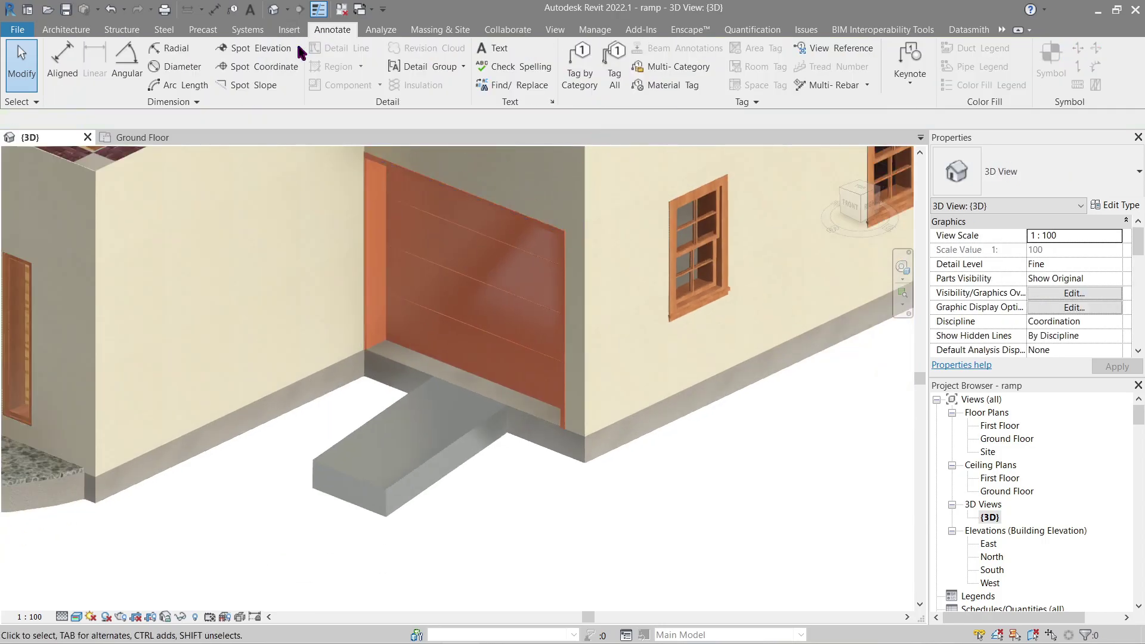
pyautogui.press('e')
pyautogui.press('l')
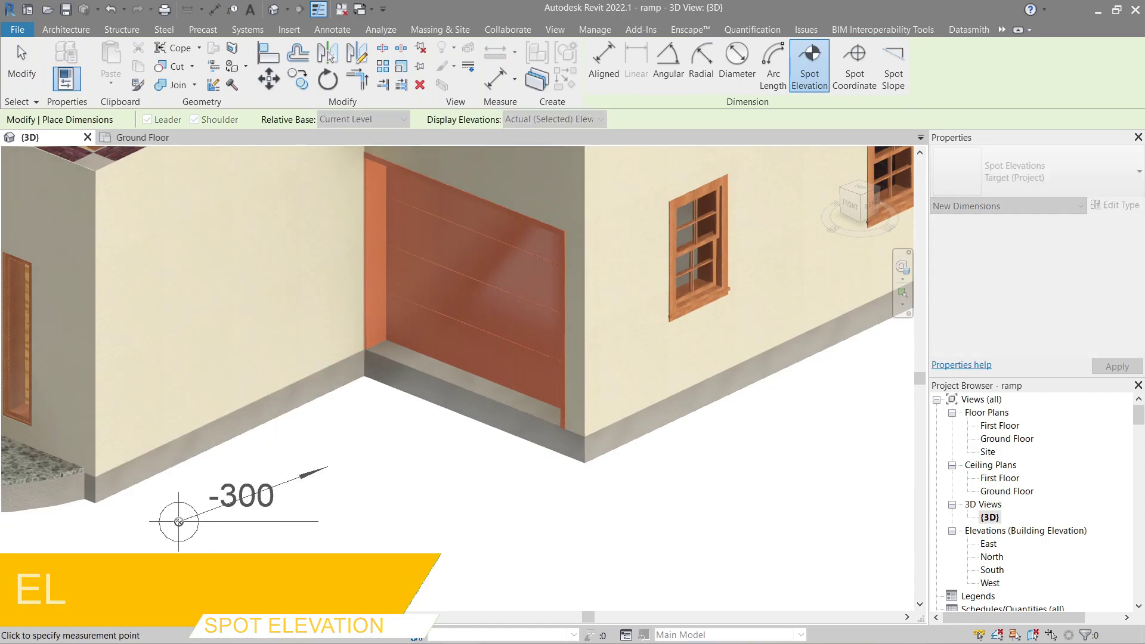
pyautogui.click(179, 523)
pyautogui.click(446, 380)
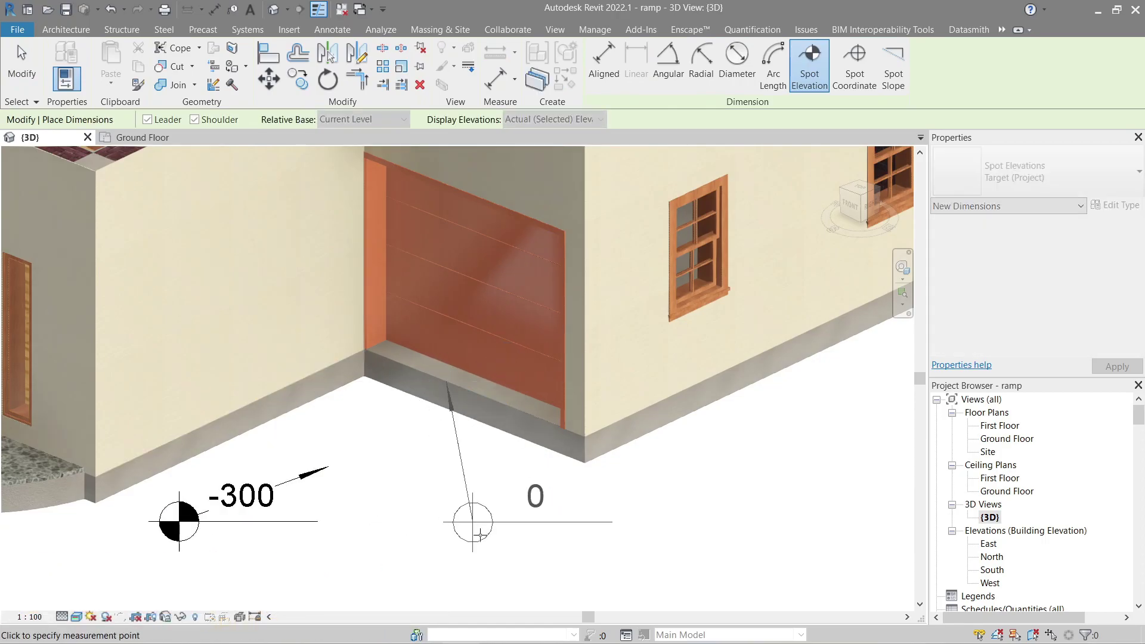
pyautogui.click(483, 542)
pyautogui.scroll(3, 479, 390)
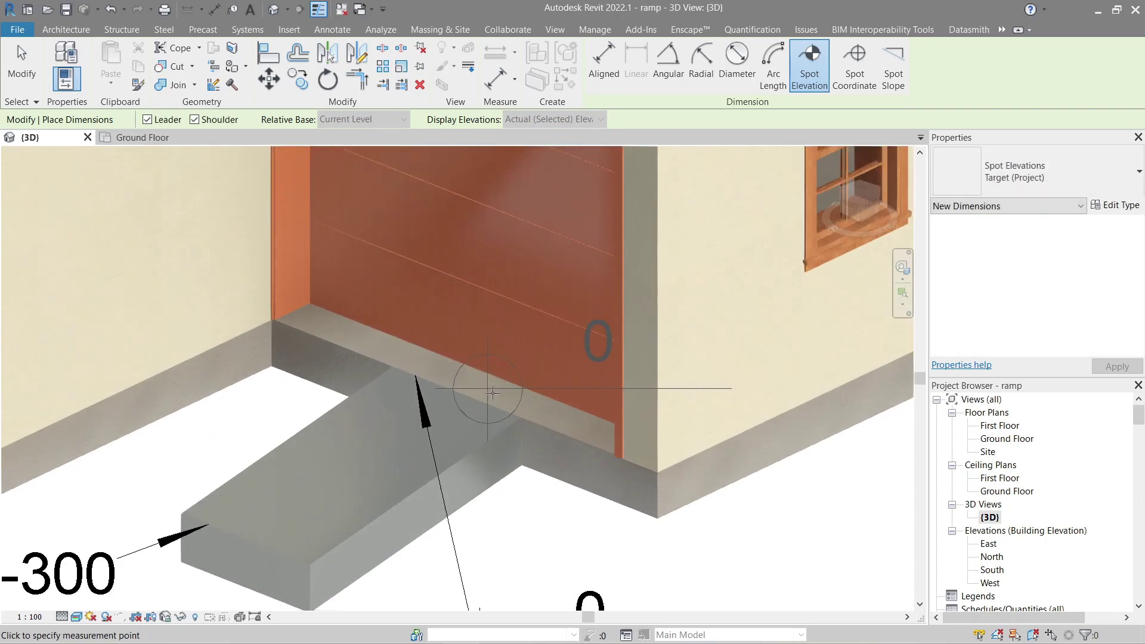
pyautogui.scroll(-6, 566, 412)
pyautogui.click(582, 419)
pyautogui.click(716, 500)
pyautogui.press('Escape')
pyautogui.keyDown('shift'); pyautogui.moveTo(685, 501); pyautogui.dragTo(605, 497, button='middle'); pyautogui.keyUp('shift')
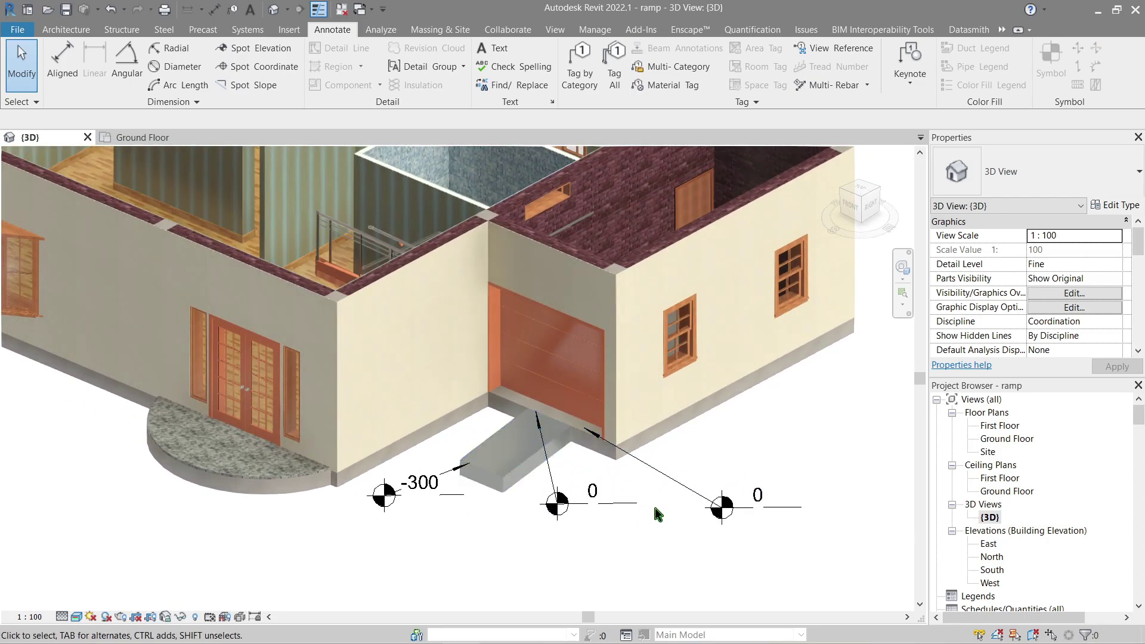
# In the Ground Floor plan, align the ramp's first side edge to the garage wall face.
pyautogui.click(166, 138)
pyautogui.click(493, 369)
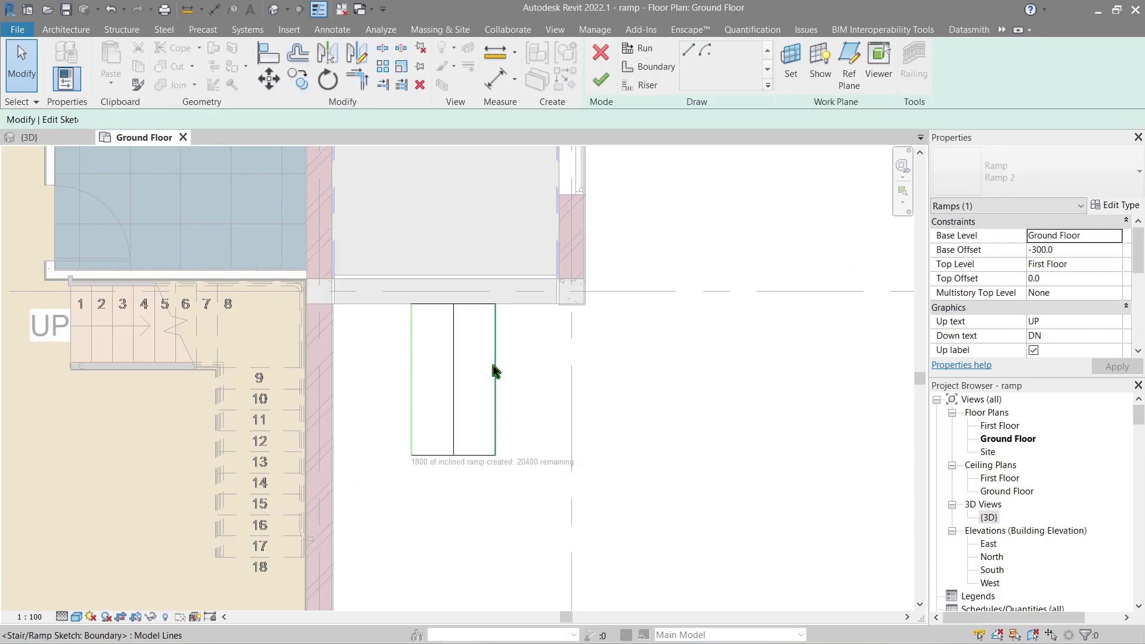
pyautogui.press('a')
pyautogui.press('l')
pyautogui.scroll(4, 406, 348)
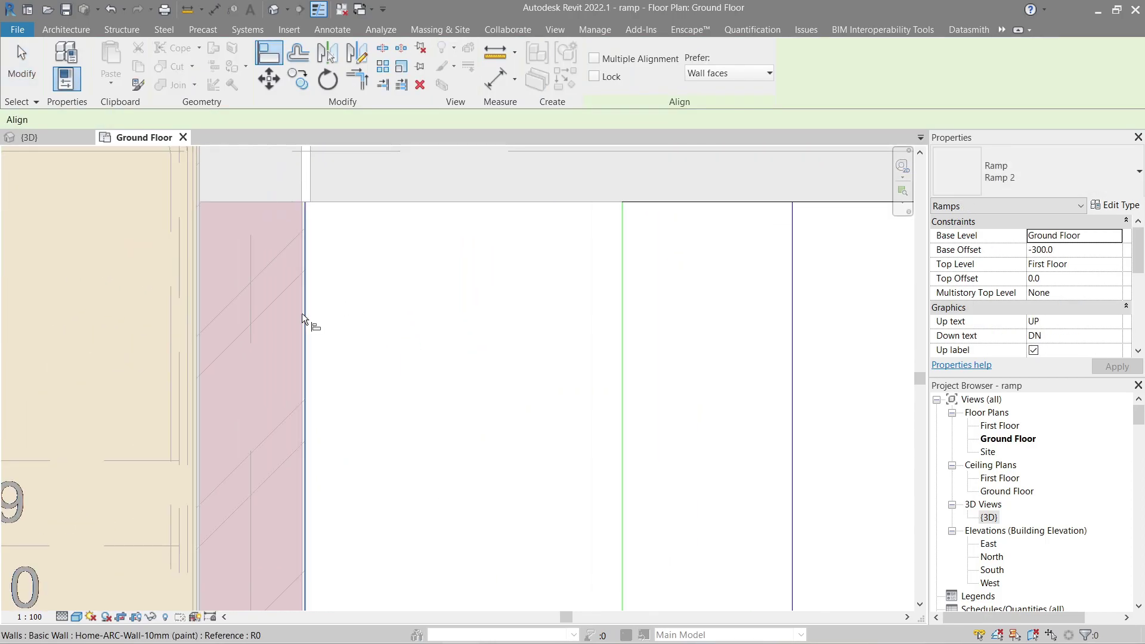
pyautogui.click(301, 314)
pyautogui.click(624, 295)
pyautogui.scroll(-2, 632, 296)
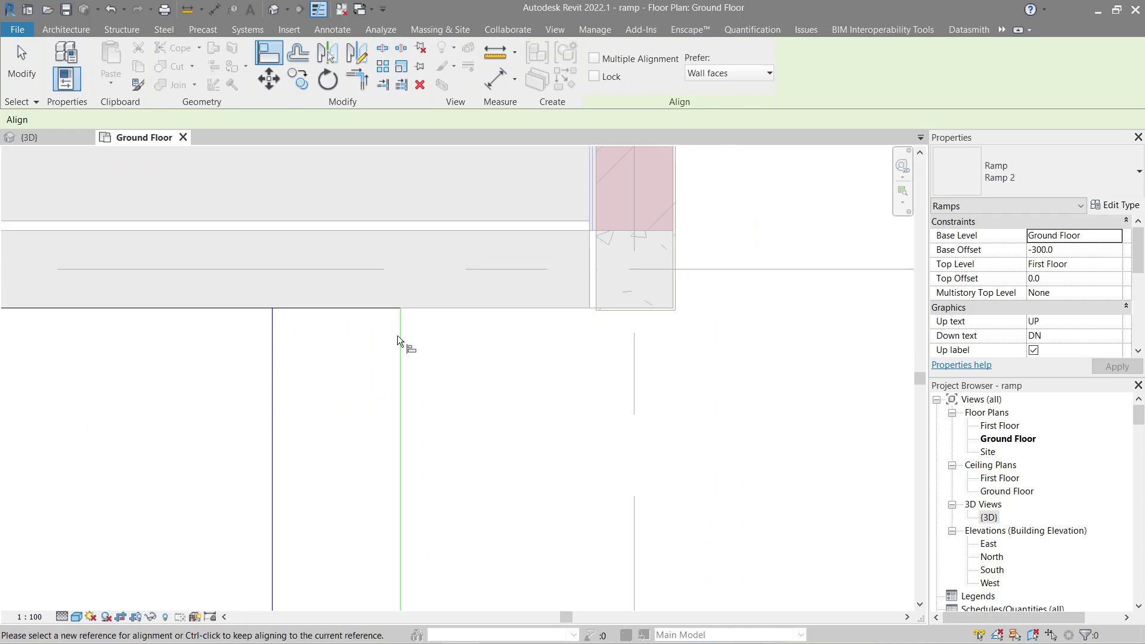
# Align the ramp's other edge to the opposite wall face and view the widened ramp in 3D.
pyautogui.click(669, 289)
pyautogui.click(406, 398)
pyautogui.press('Escape')
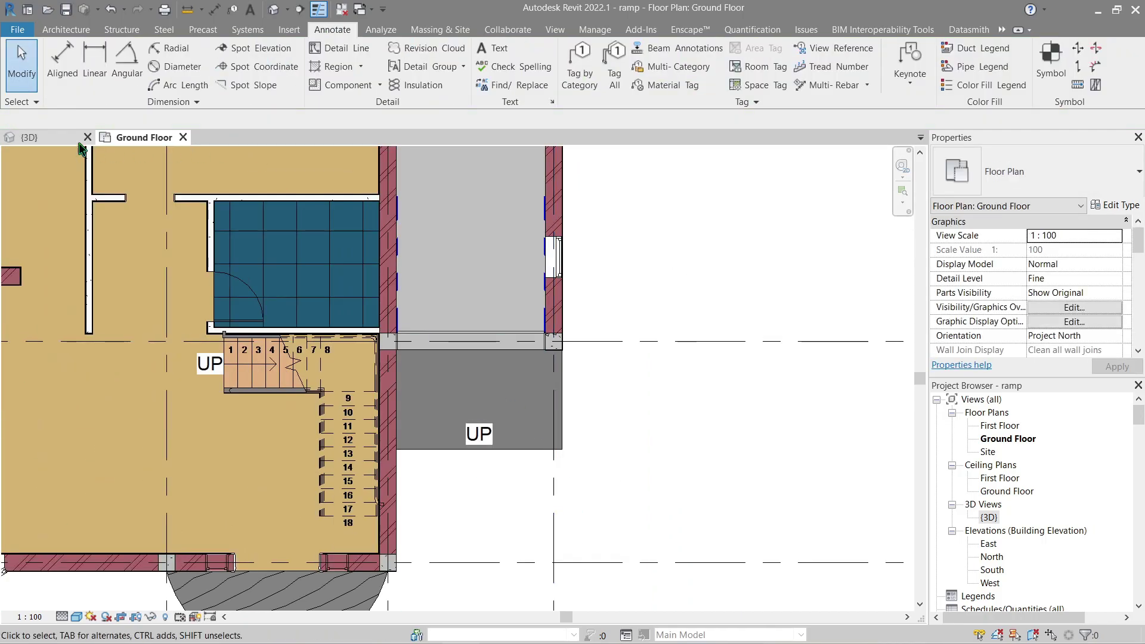
pyautogui.click(29, 138)
pyautogui.keyDown('shift'); pyautogui.moveTo(518, 345); pyautogui.dragTo(477, 349, button='middle'); pyautogui.keyUp('shift')
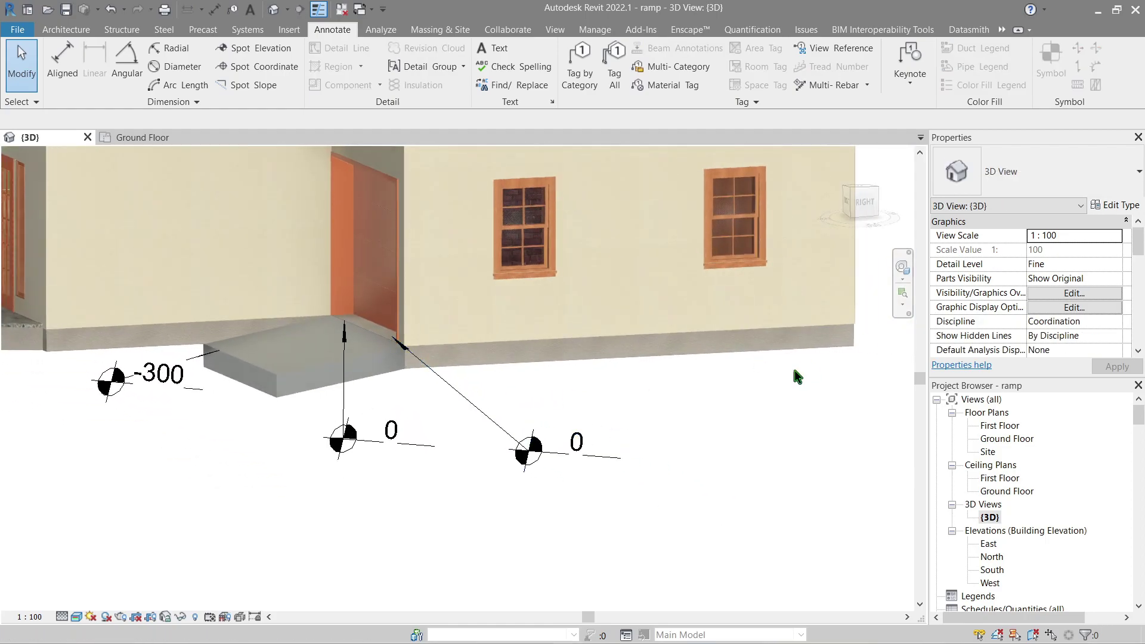
# Change Ramp 2's type Shape from Thick to Solid and apply it.
pyautogui.click(322, 378)
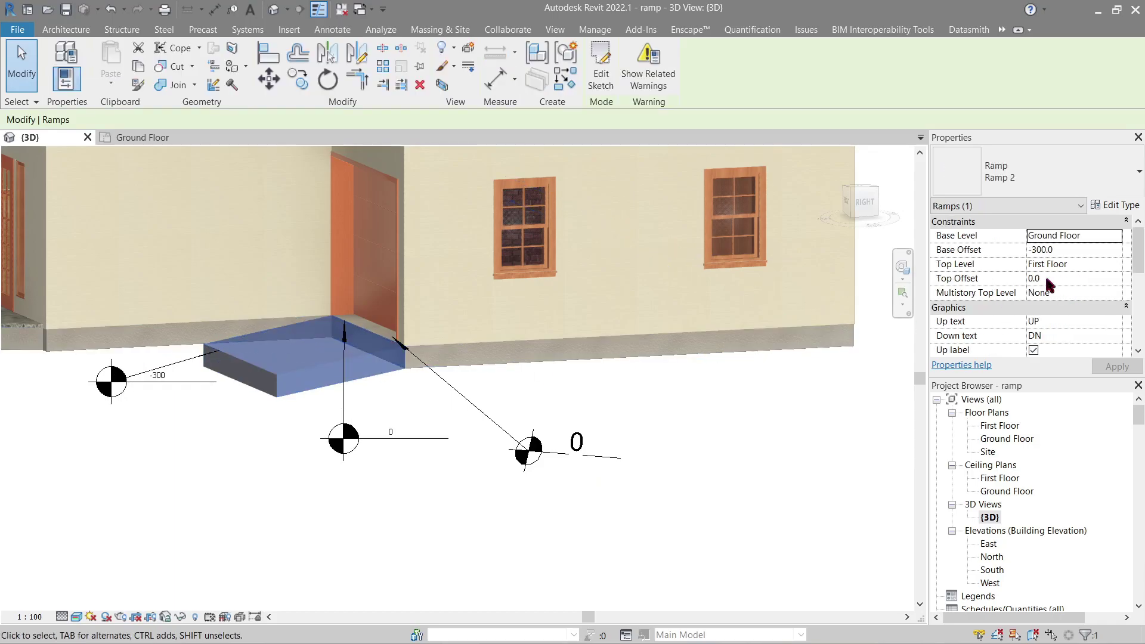
pyautogui.click(1114, 208)
pyautogui.moveTo(853, 210); pyautogui.dragTo(714, 100)
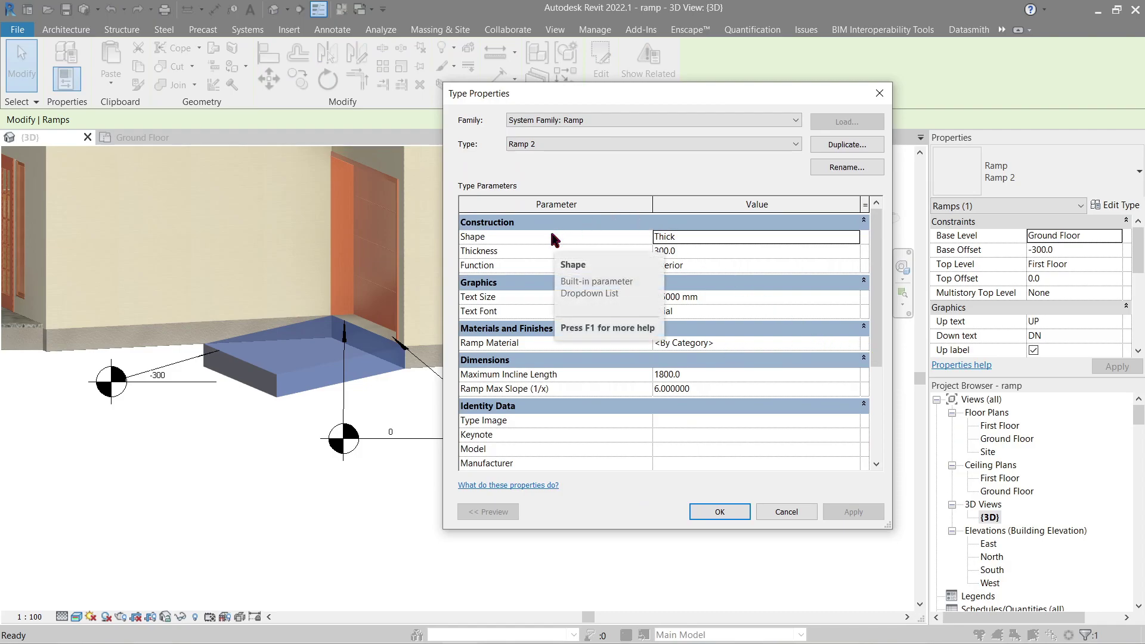
pyautogui.click(854, 238)
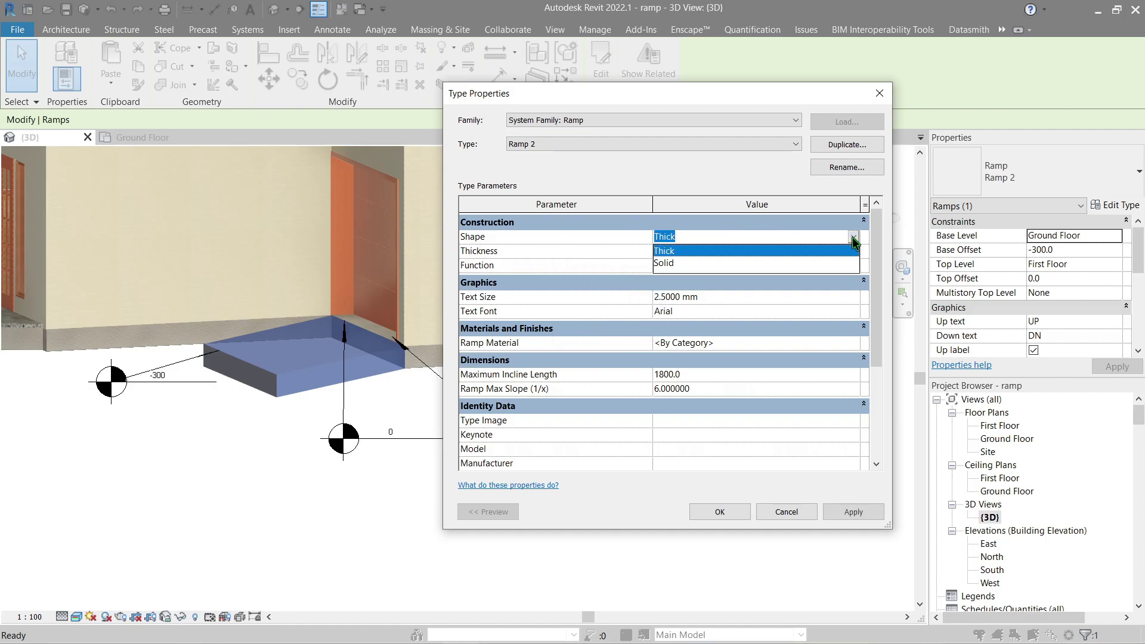
pyautogui.click(719, 264)
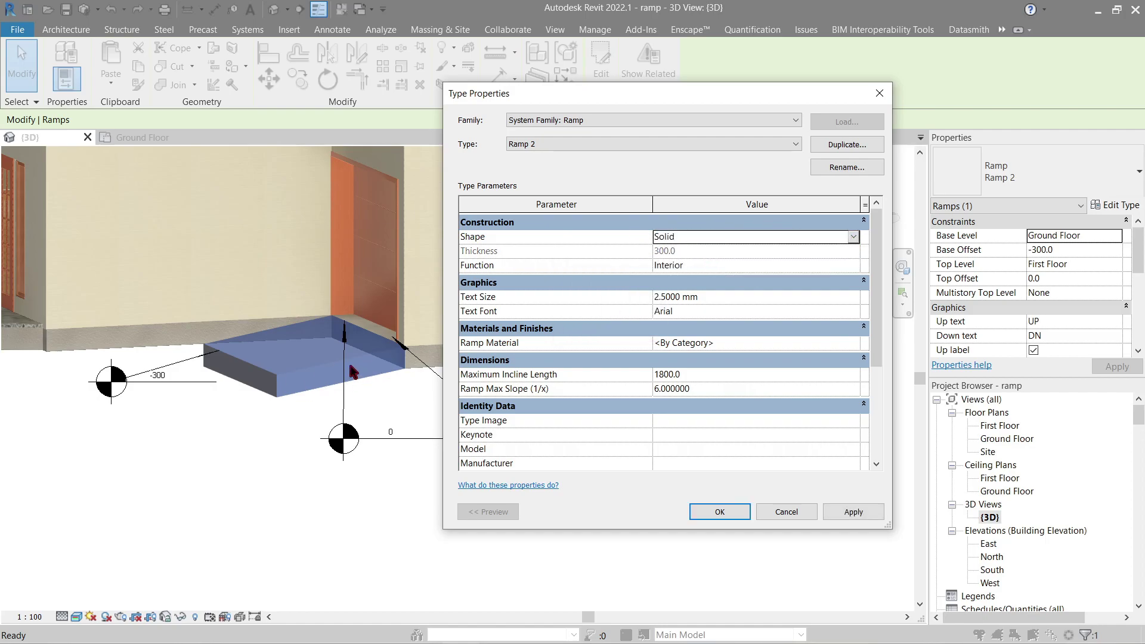
pyautogui.click(862, 517)
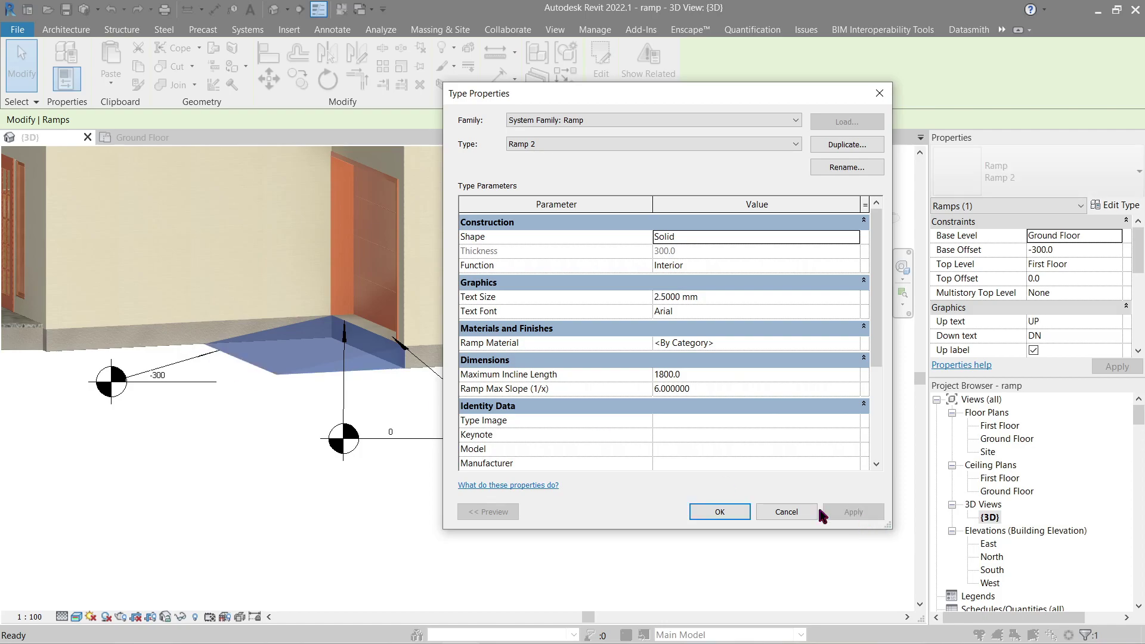
pyautogui.click(720, 513)
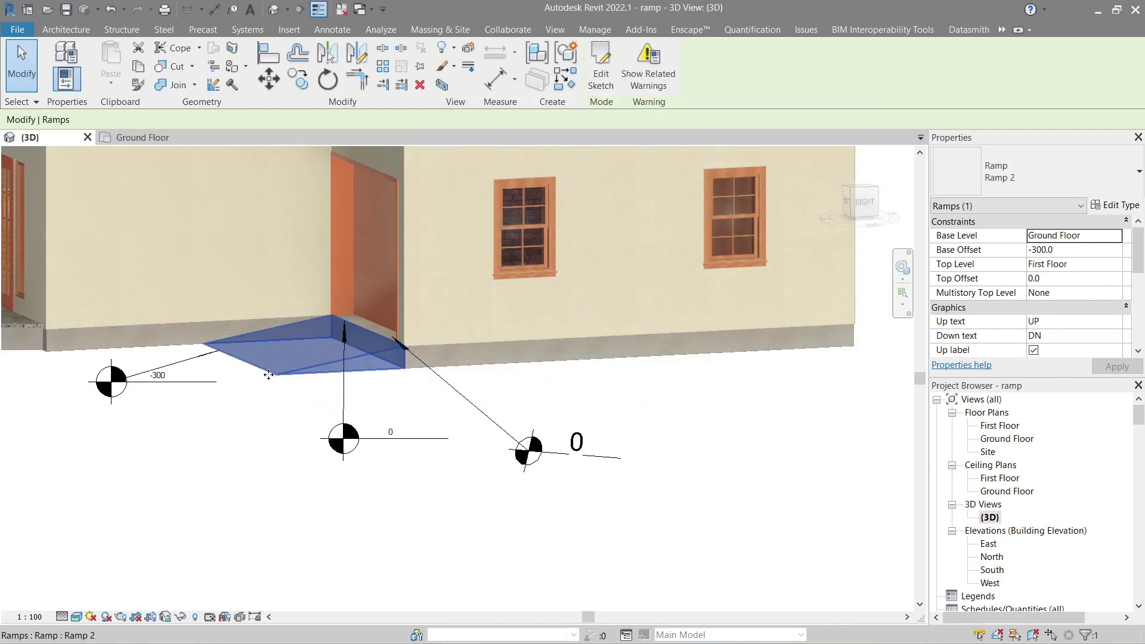
pyautogui.scroll(3, 271, 383)
pyautogui.scroll(-5, 414, 401)
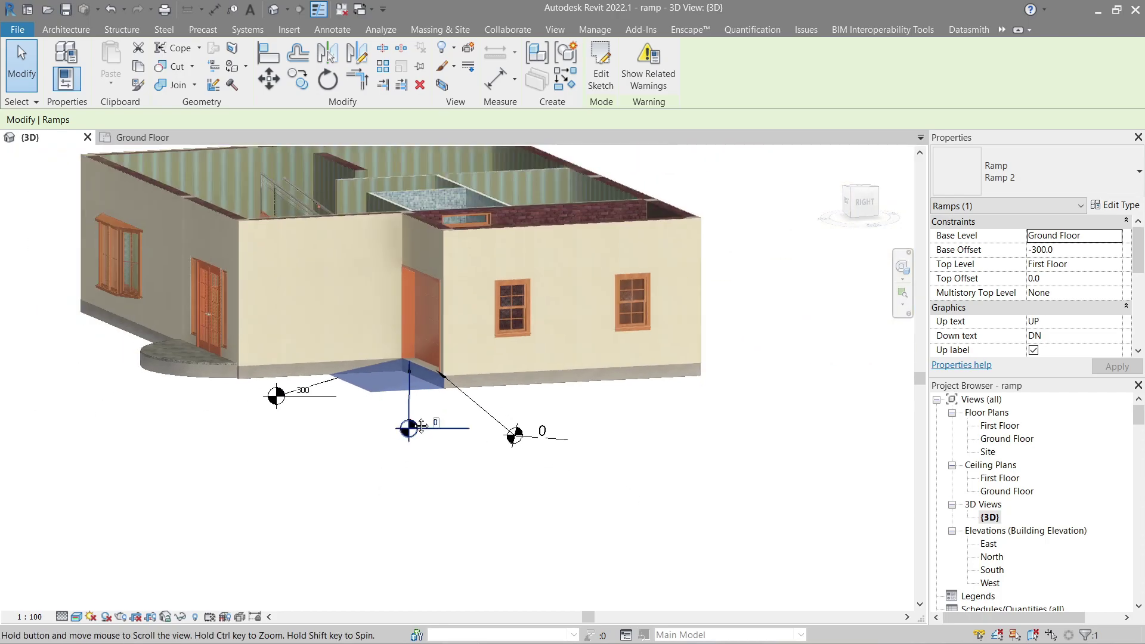
pyautogui.press('Escape')
pyautogui.scroll(3, 385, 393)
pyautogui.keyDown('shift'); pyautogui.moveTo(384, 393); pyautogui.dragTo(415, 448, button='middle'); pyautogui.keyUp('shift')
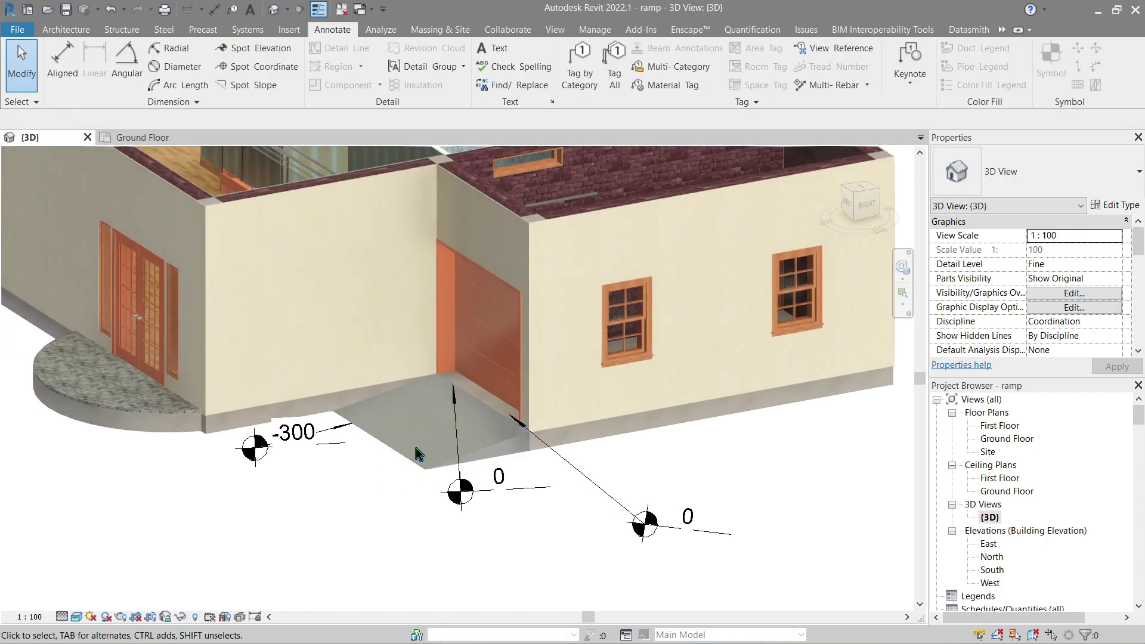
# Delete the two 0 spot elevations and the ramp with its -300 elevation.
pyautogui.click(612, 514)
pyautogui.press('Delete')
pyautogui.click(507, 486)
pyautogui.press('Delete')
pyautogui.click(460, 470)
pyautogui.press('Delete')
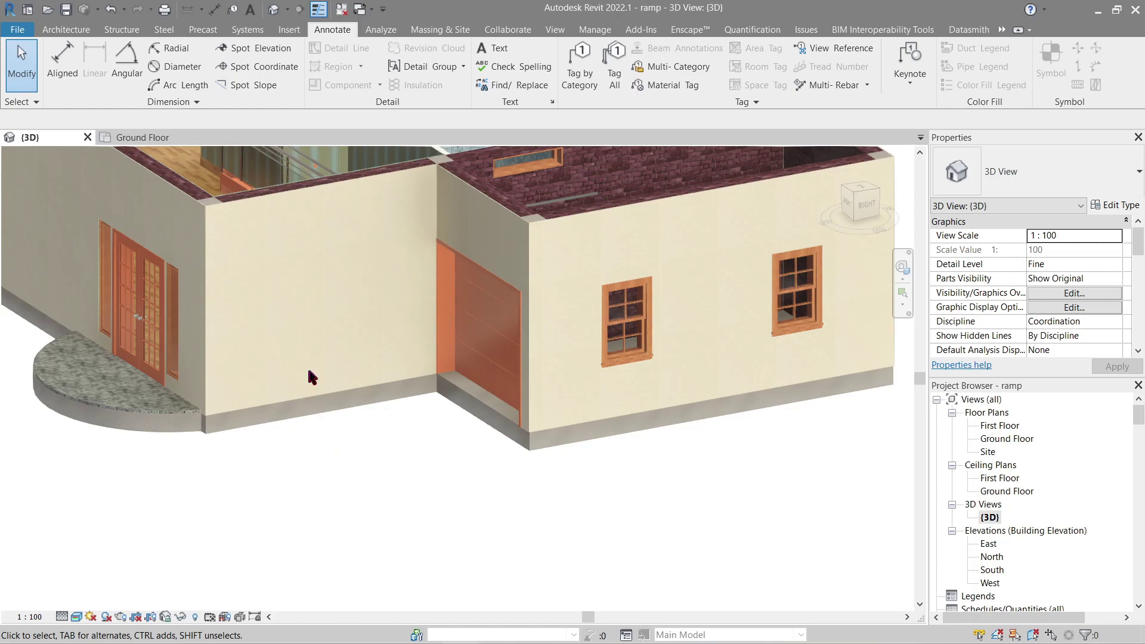
# In Ground Floor plan, sketch a rectangular architectural floor boundary between the garage wall corners.
pyautogui.click(161, 139)
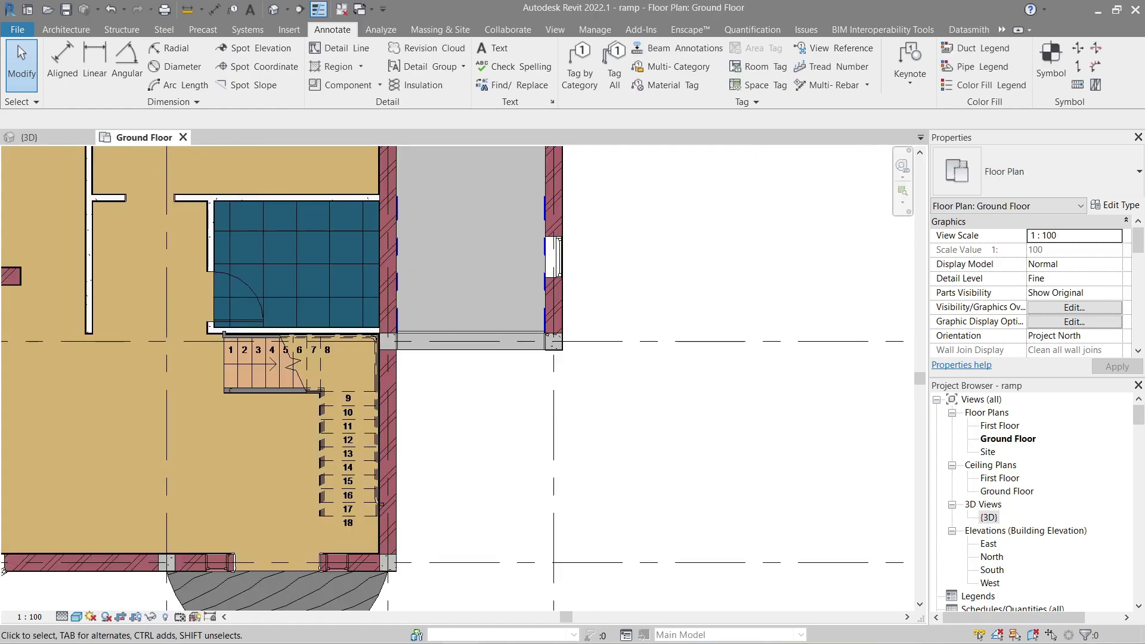
pyautogui.click(66, 30)
pyautogui.click(342, 81)
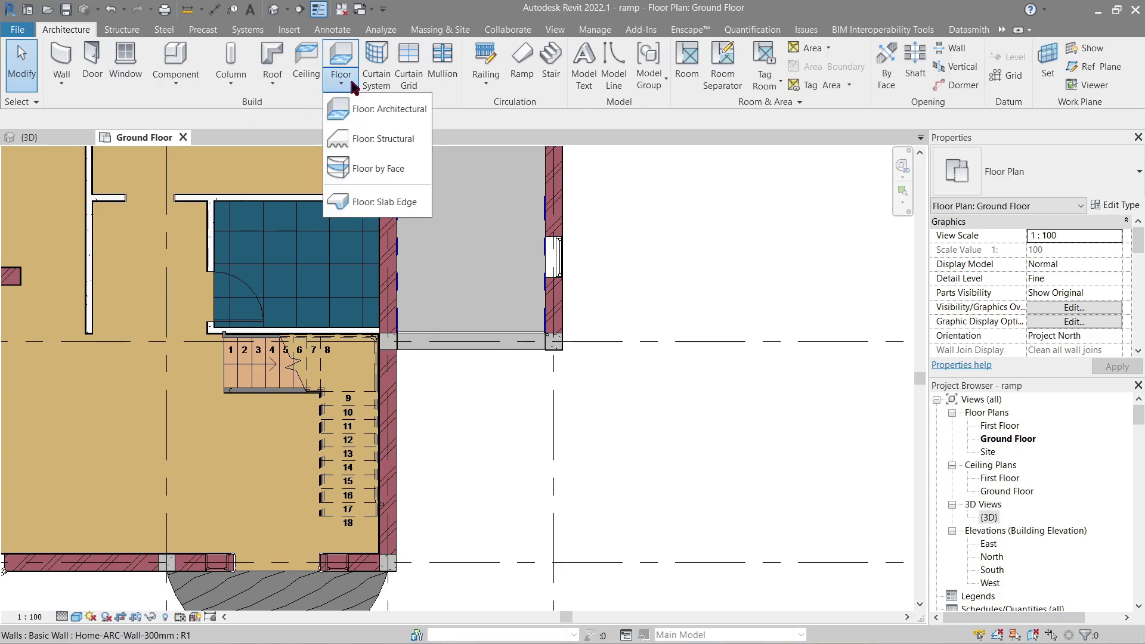
pyautogui.click(369, 116)
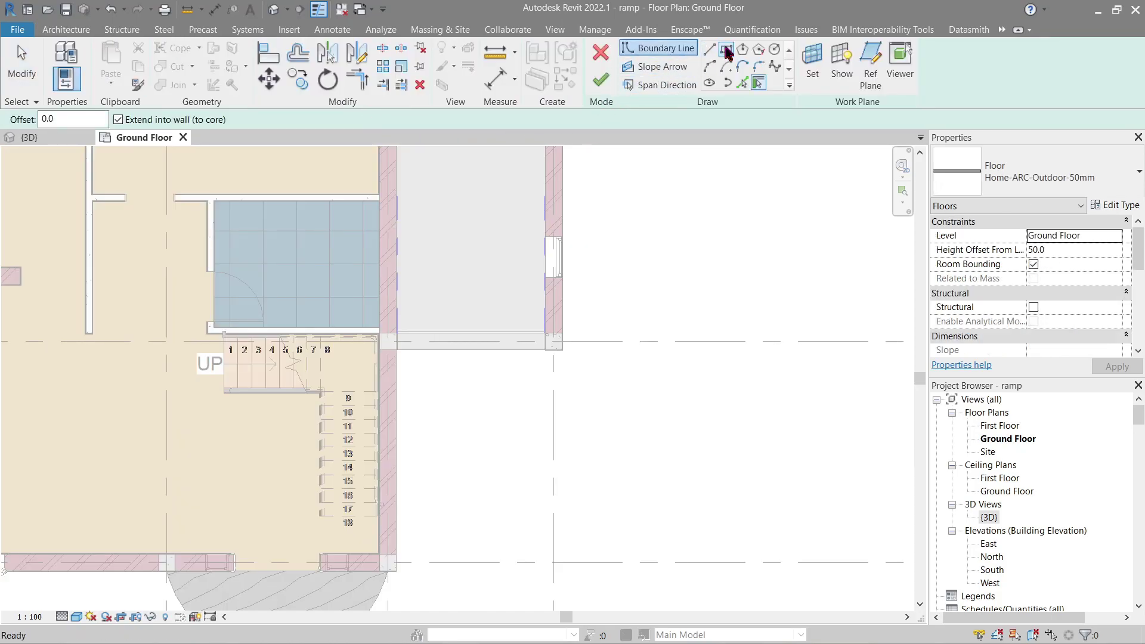
pyautogui.click(727, 52)
pyautogui.scroll(6, 381, 391)
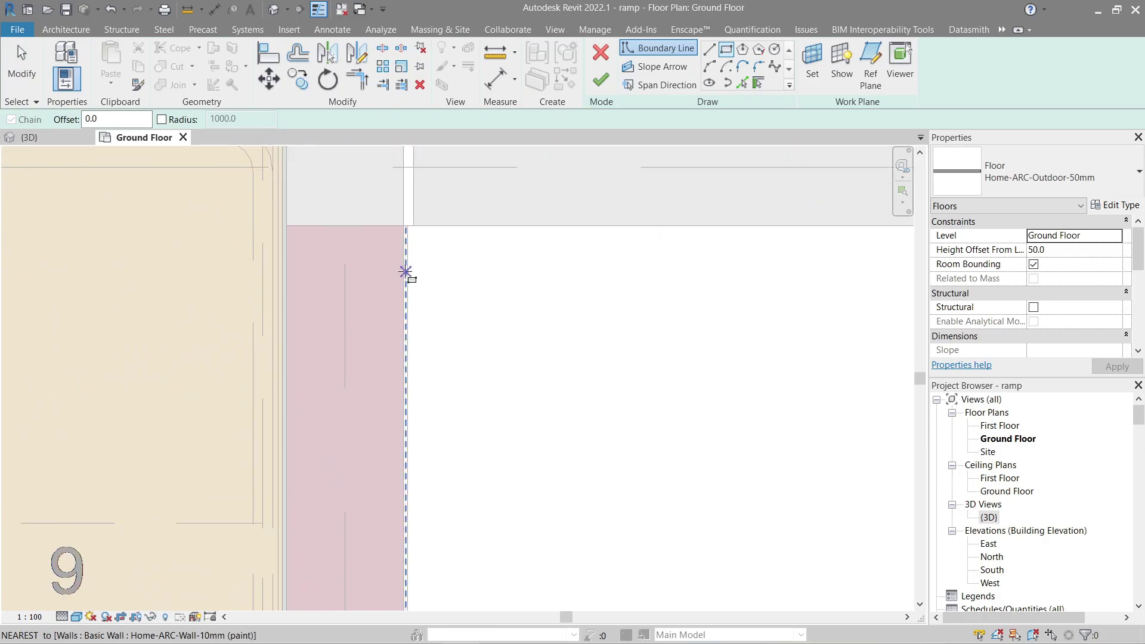
pyautogui.click(407, 226)
pyautogui.scroll(-6, 421, 310)
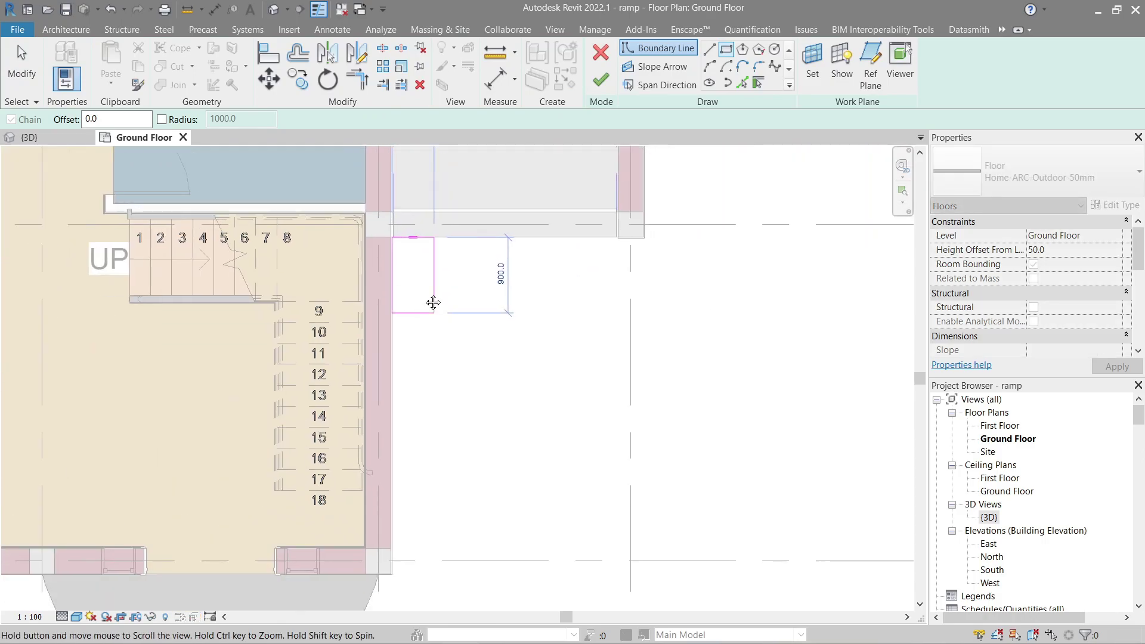
pyautogui.moveTo(429, 298); pyautogui.dragTo(424, 292, button='middle')
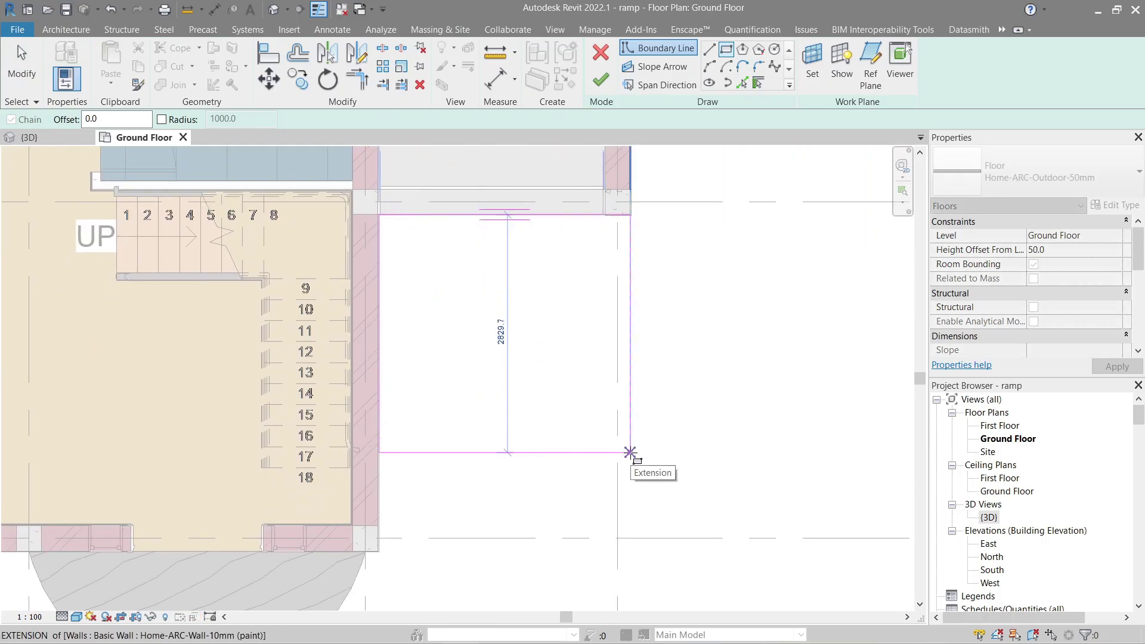
pyautogui.click(629, 452)
pyautogui.press('Escape')
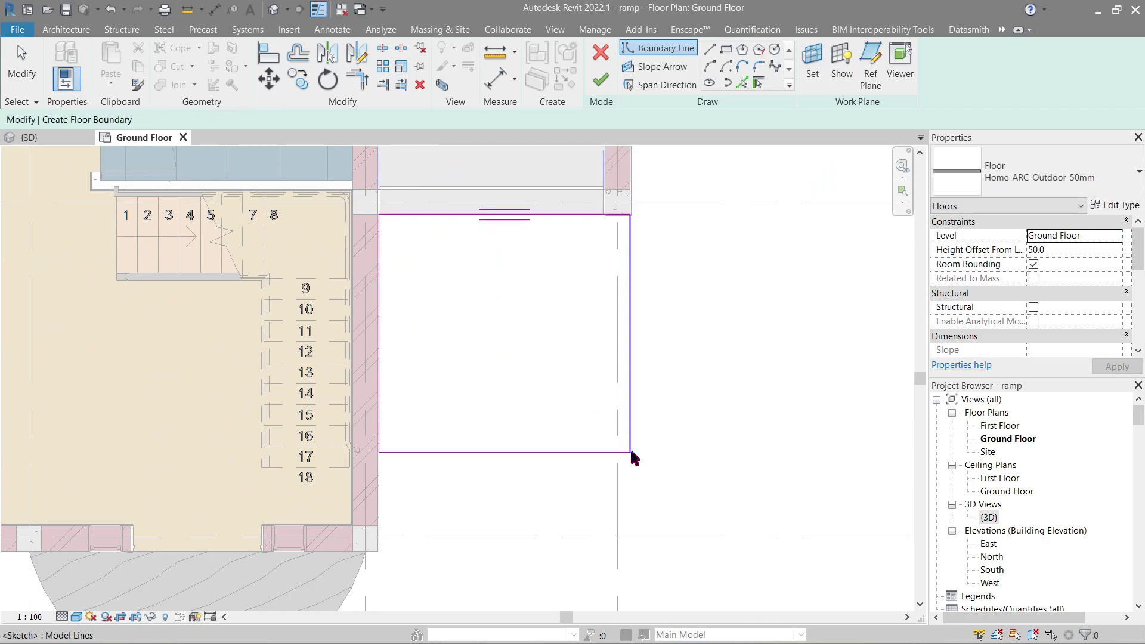
# Add a slope arrow from the sketch's top-left to bottom-right corner and finish the floor.
pyautogui.click(649, 68)
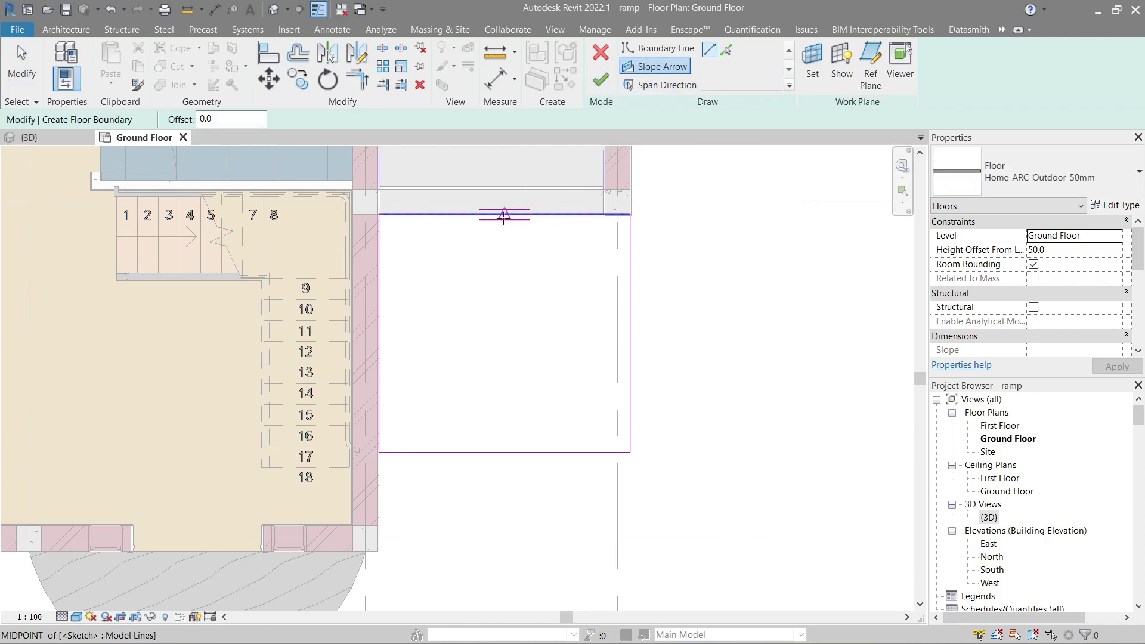
pyautogui.click(445, 222)
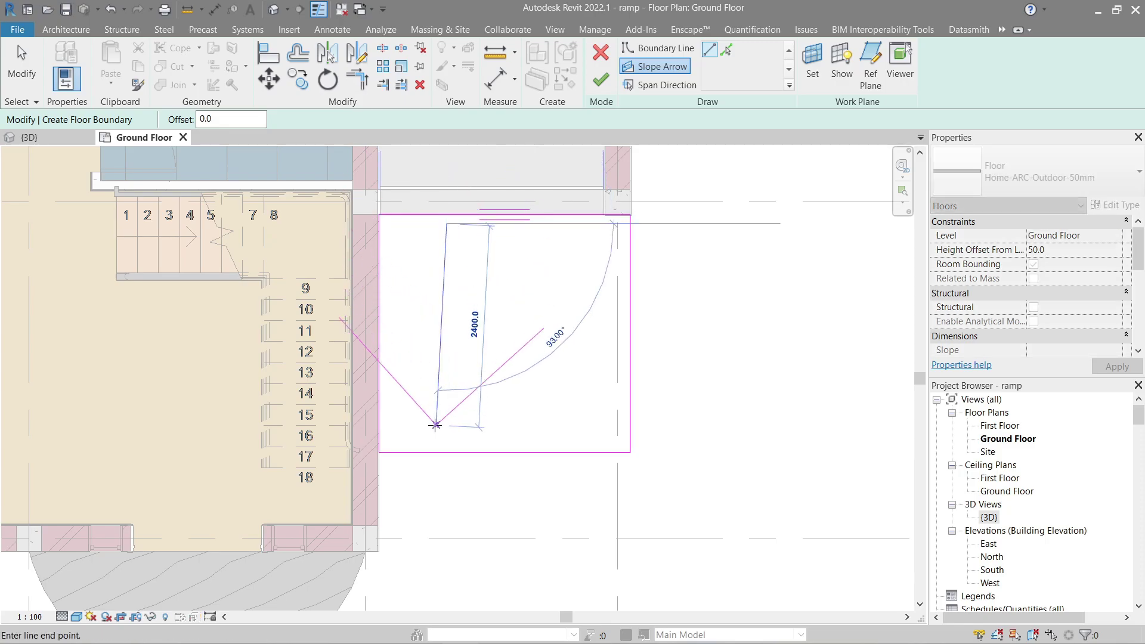
pyautogui.click(505, 214)
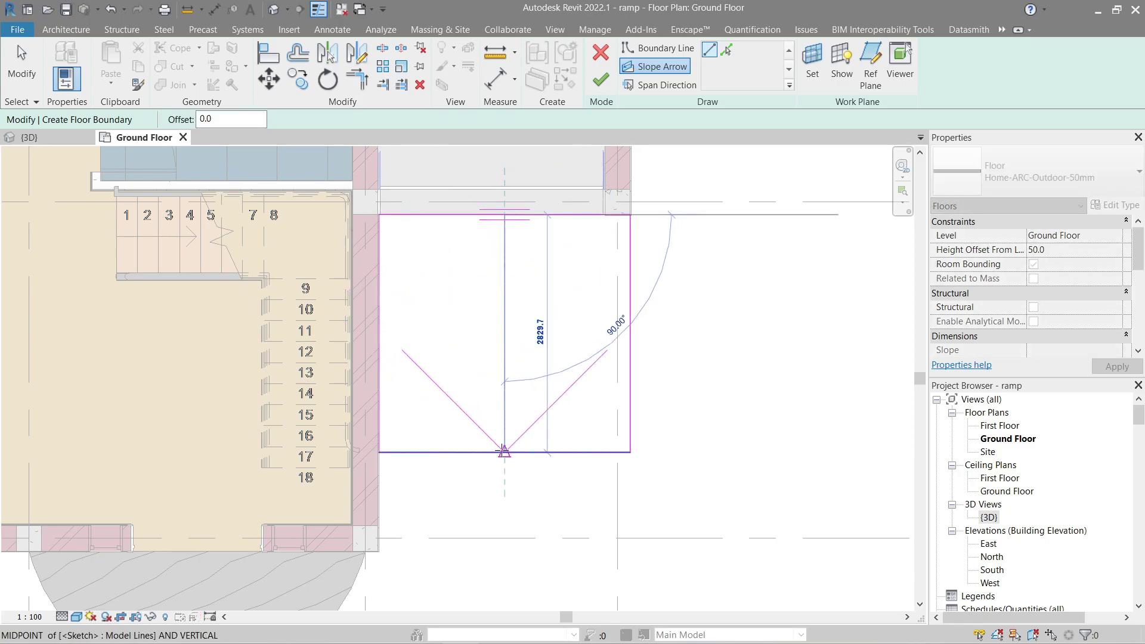
pyautogui.press('Escape')
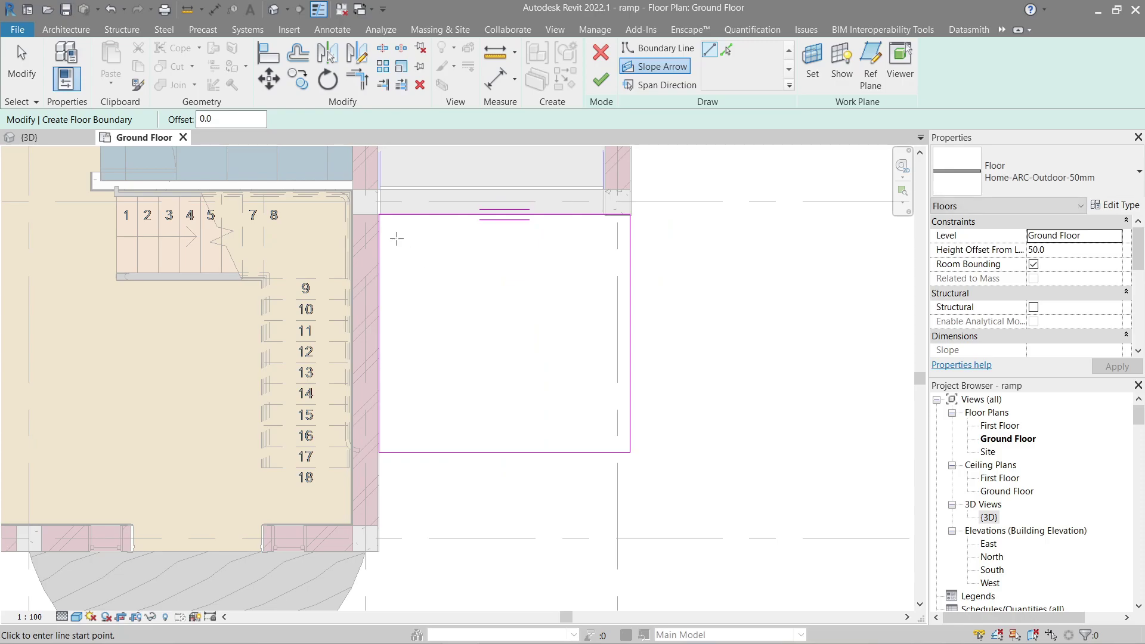
pyautogui.click(380, 215)
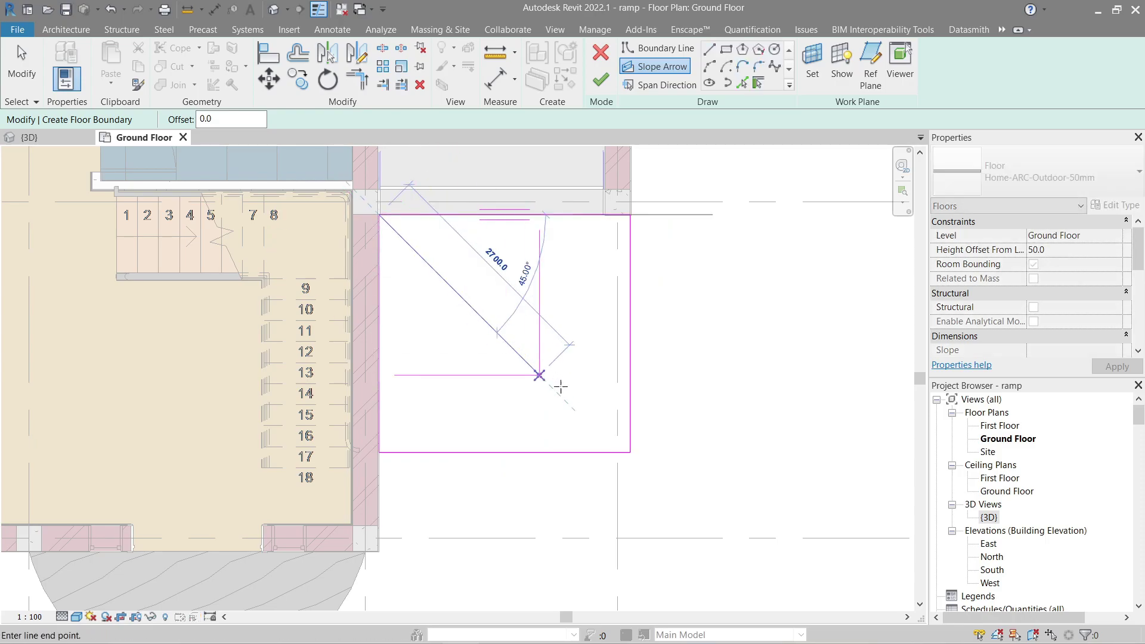
pyautogui.click(631, 451)
pyautogui.press('Escape')
pyautogui.press('Escape')
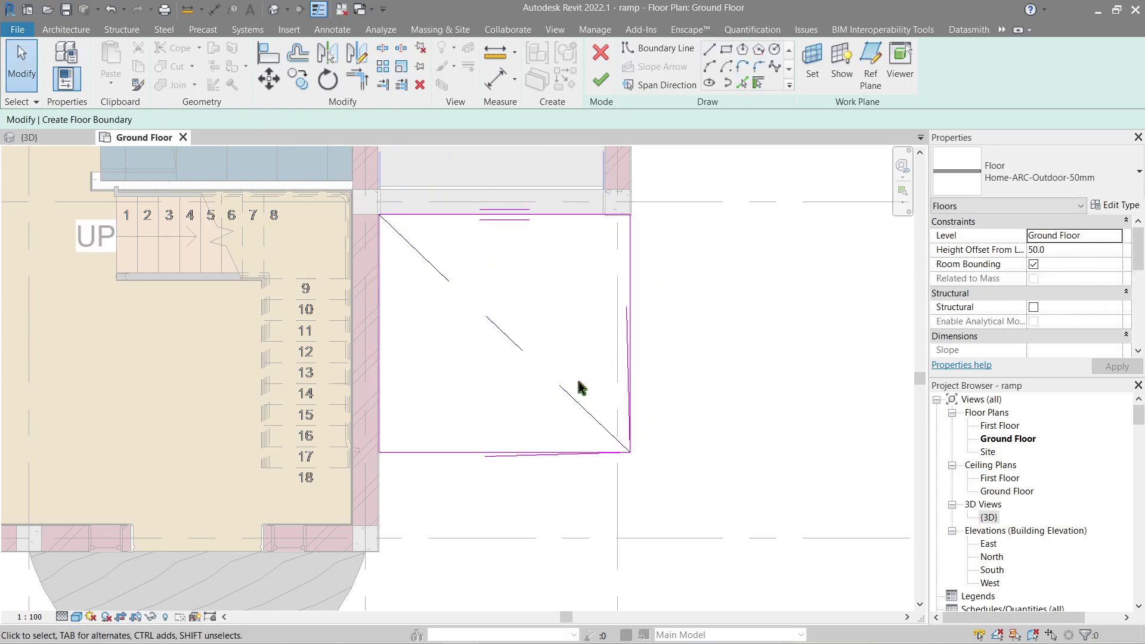
pyautogui.click(601, 89)
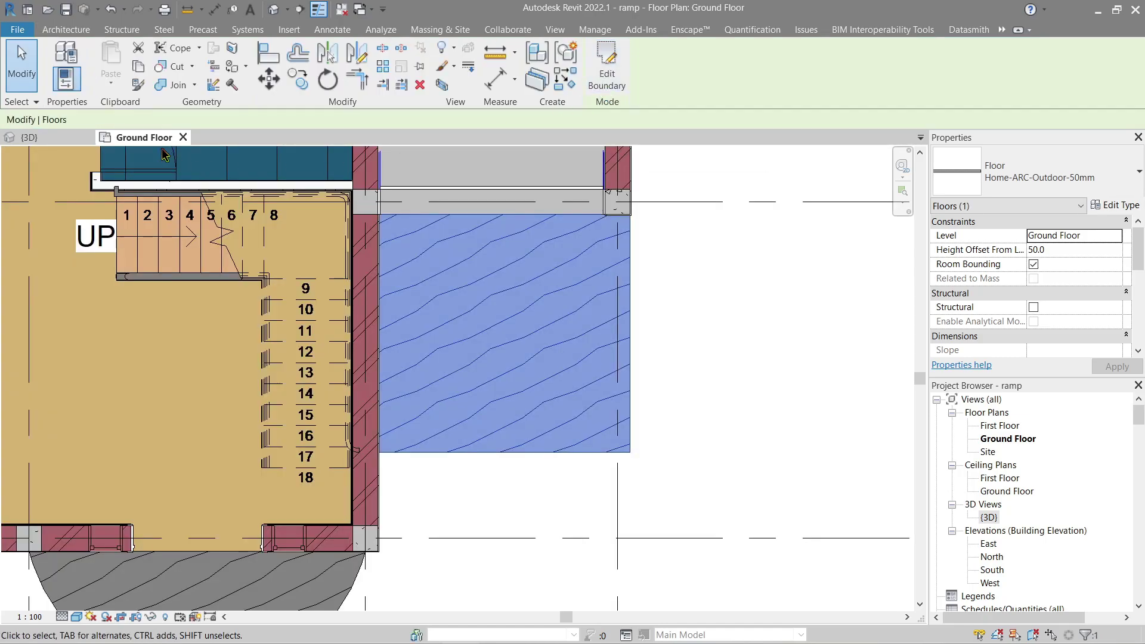
# Inspect the new outdoor slab in 3D and glance at its type properties.
pyautogui.click(29, 137)
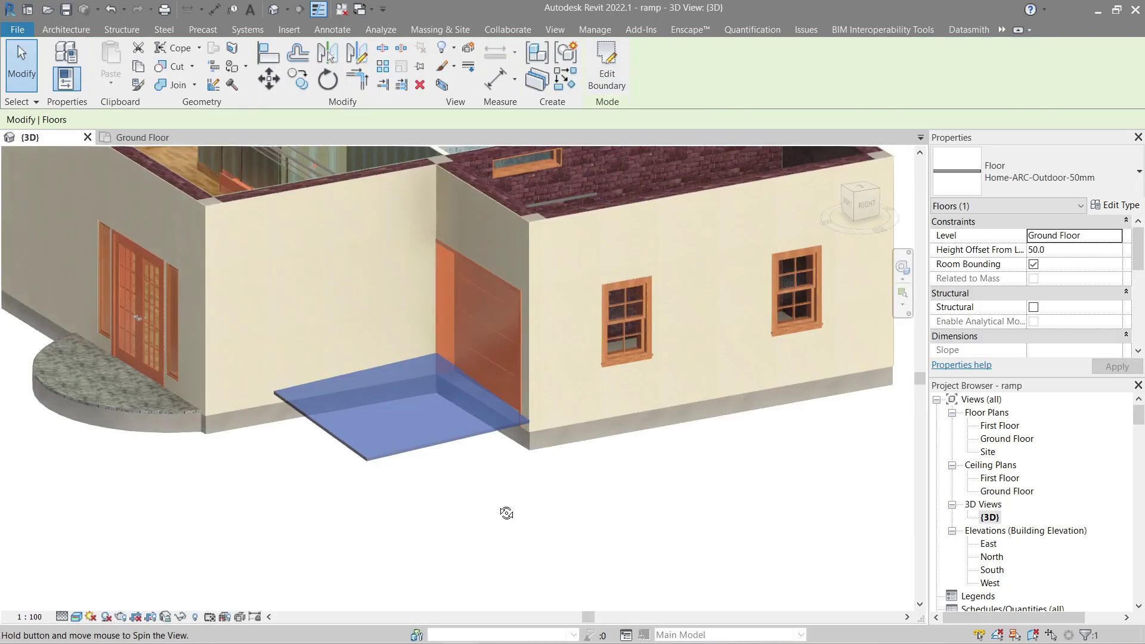
pyautogui.keyDown('shift'); pyautogui.moveTo(509, 506); pyautogui.dragTo(391, 434, button='middle'); pyautogui.keyUp('shift')
pyautogui.scroll(5, 424, 400)
pyautogui.keyDown('shift'); pyautogui.moveTo(424, 400); pyautogui.dragTo(506, 417, button='middle'); pyautogui.keyUp('shift')
pyautogui.scroll(-4, 528, 402)
pyautogui.press('Escape')
pyautogui.click(531, 374)
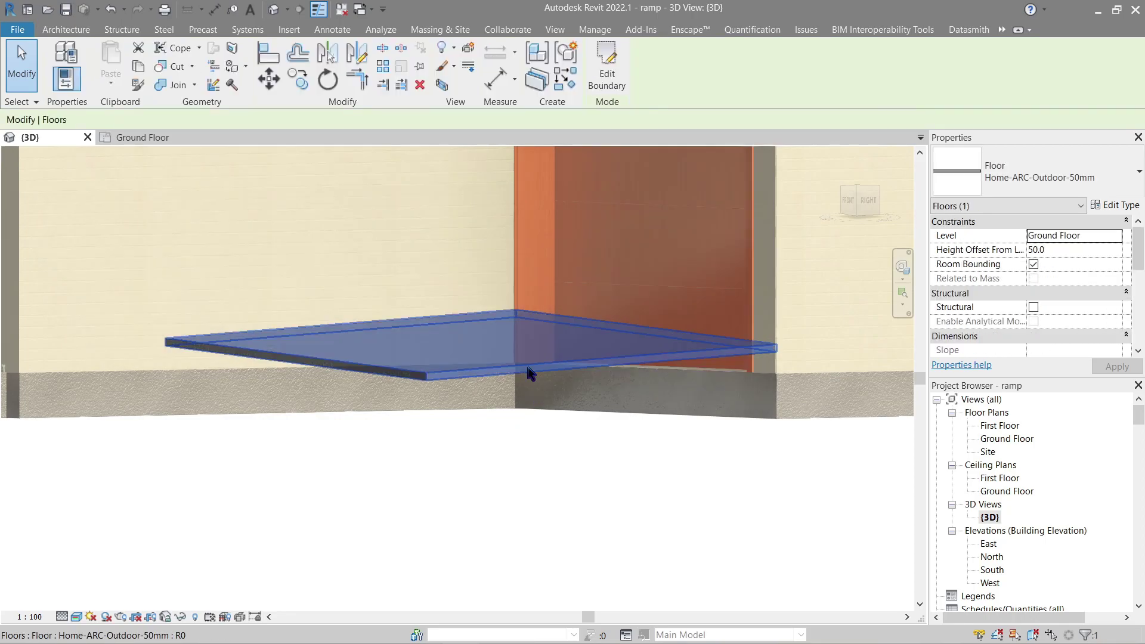
pyautogui.click(1128, 206)
pyautogui.press('Escape')
# Set the slope arrow's Height Offset at Tail to 600 and finish the sketch.
pyautogui.click(136, 138)
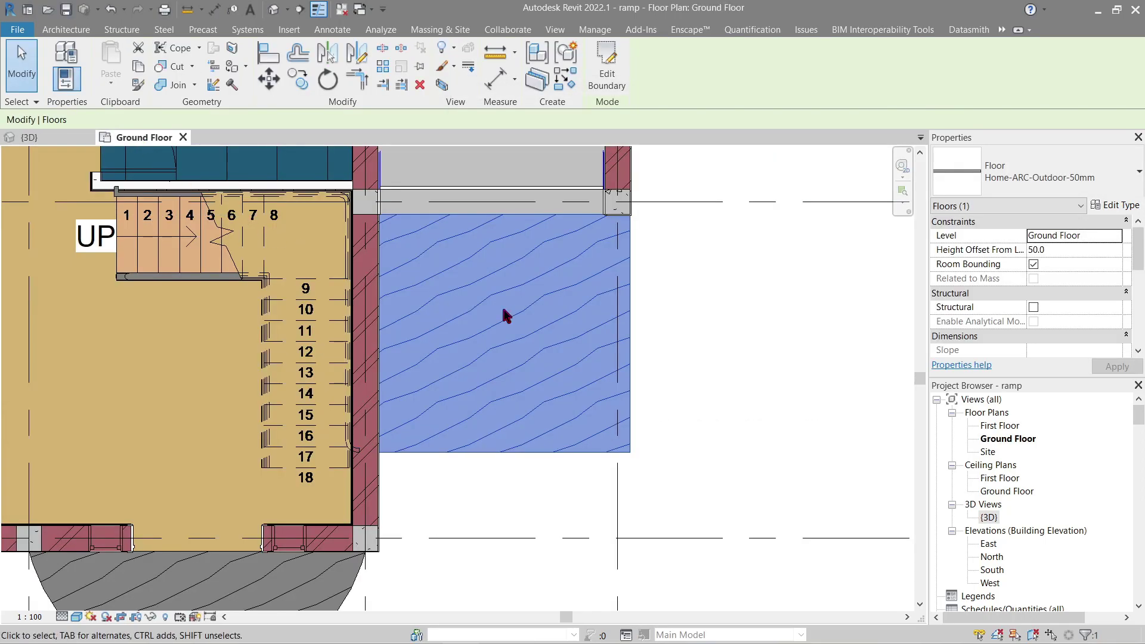
pyautogui.click(607, 65)
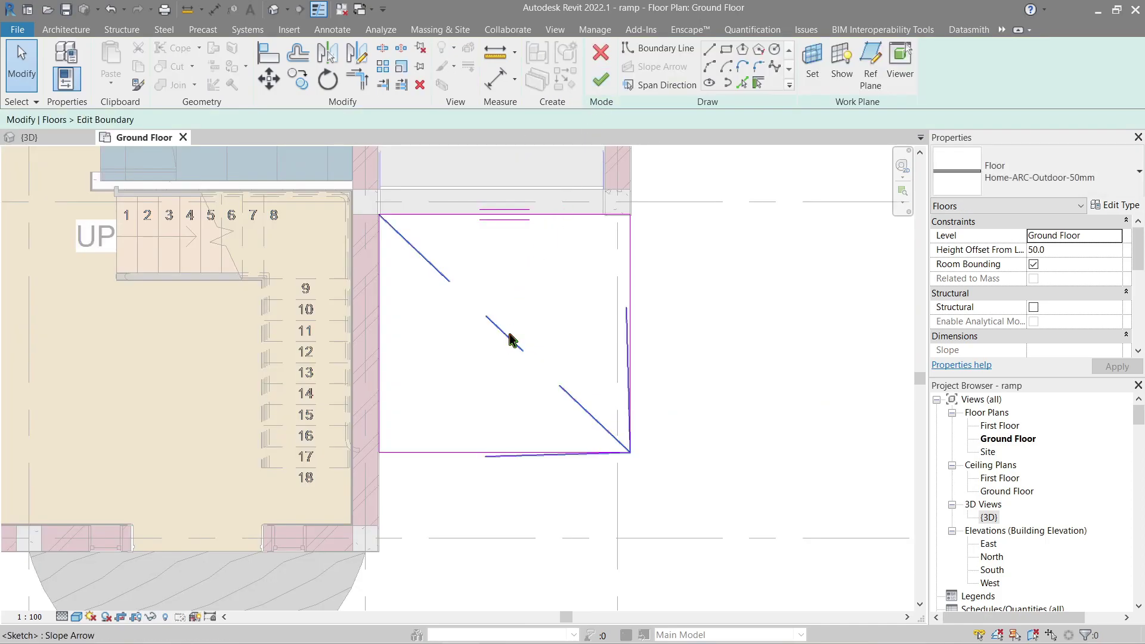
pyautogui.click(510, 339)
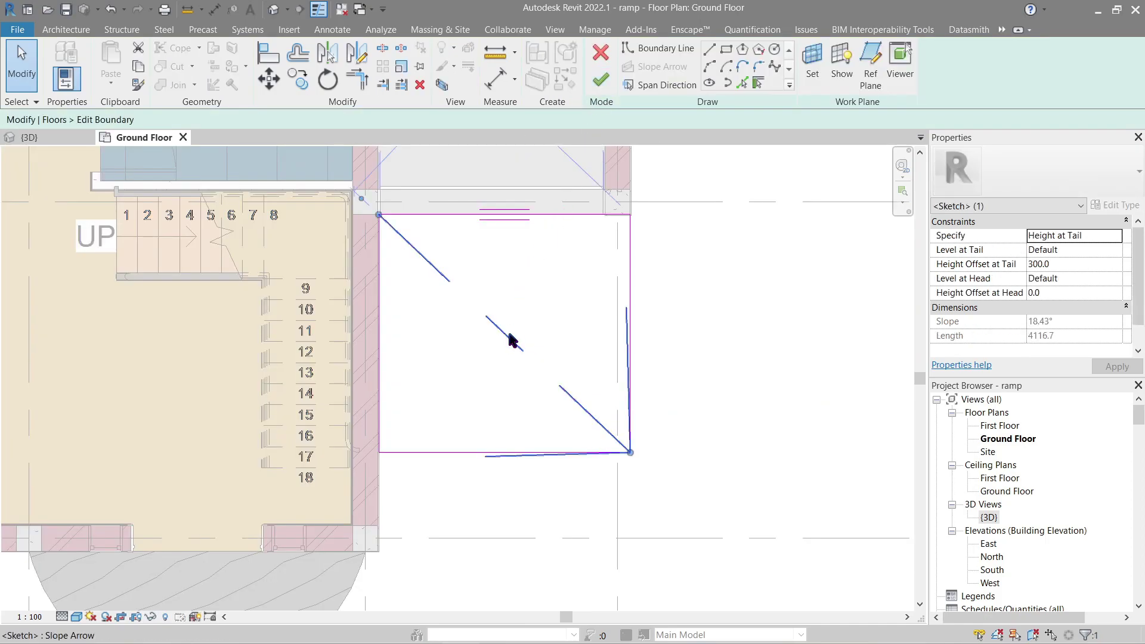
pyautogui.click(1075, 264)
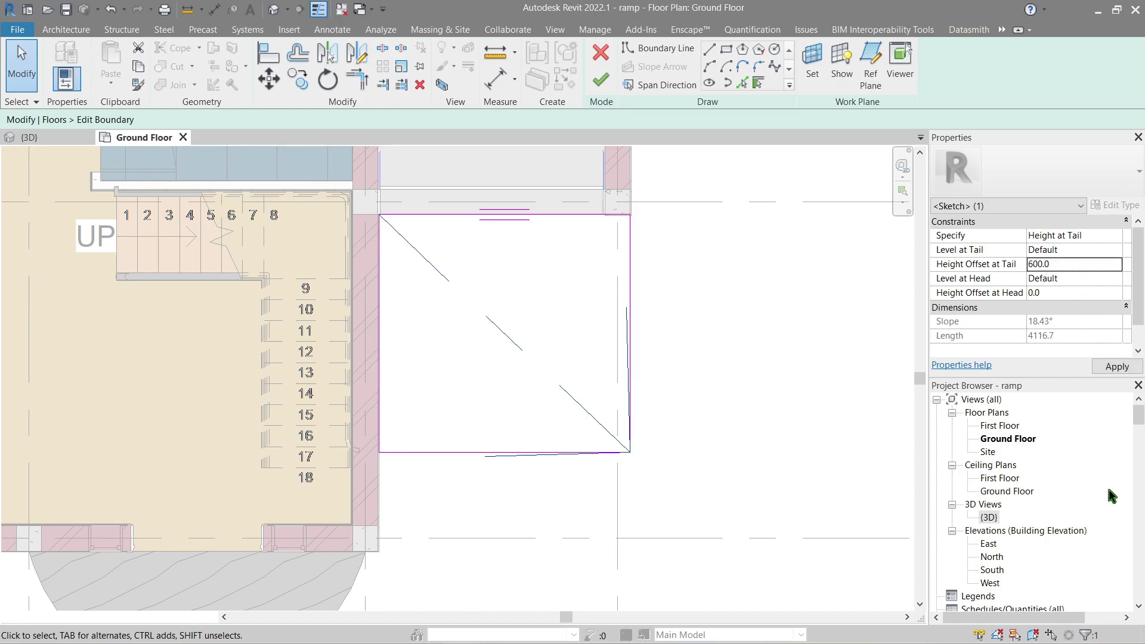
pyautogui.click(601, 82)
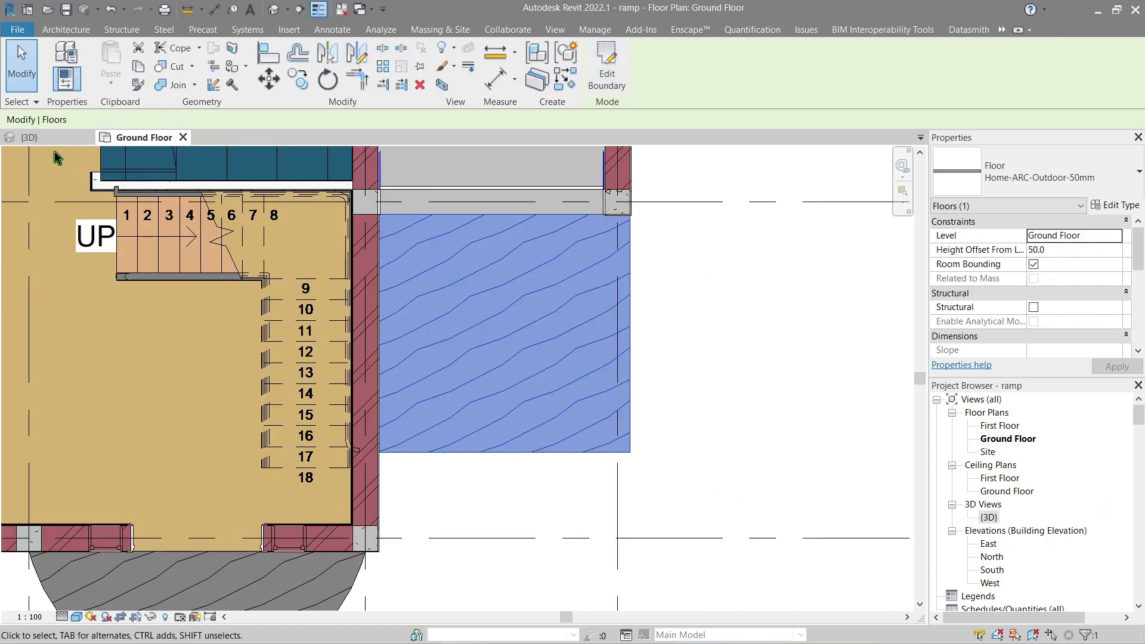
# Set the floor's Height Offset from level to 100, checking it in 3D.
pyautogui.click(33, 137)
pyautogui.keyDown('shift'); pyautogui.moveTo(475, 452); pyautogui.dragTo(407, 446, button='middle'); pyautogui.keyUp('shift')
pyautogui.scroll(-2, 484, 442)
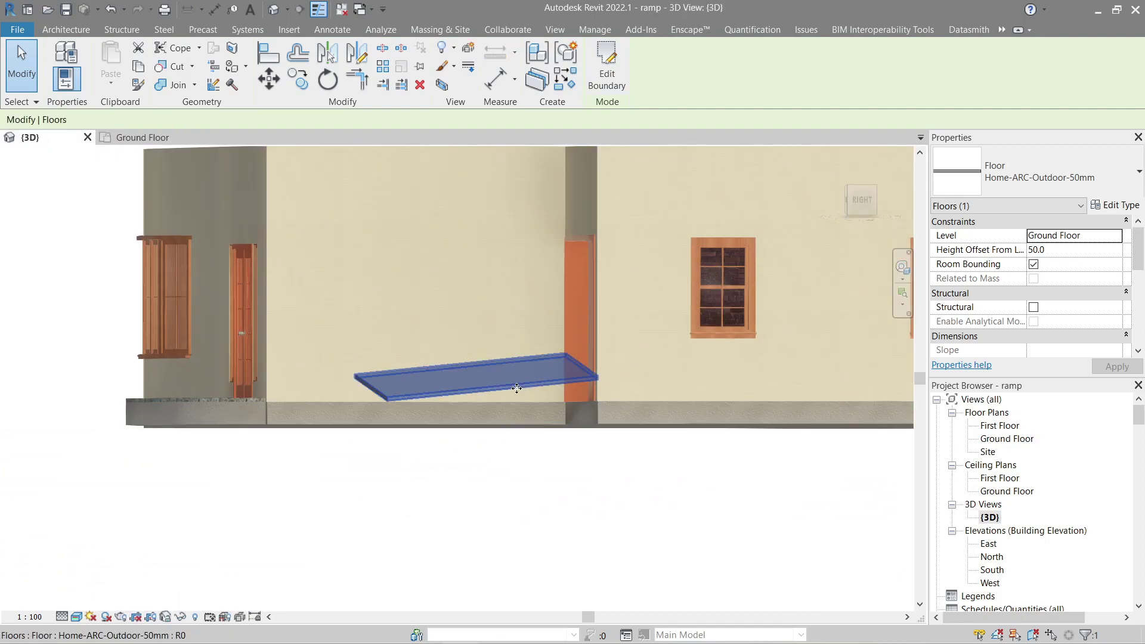
pyautogui.click(1074, 253)
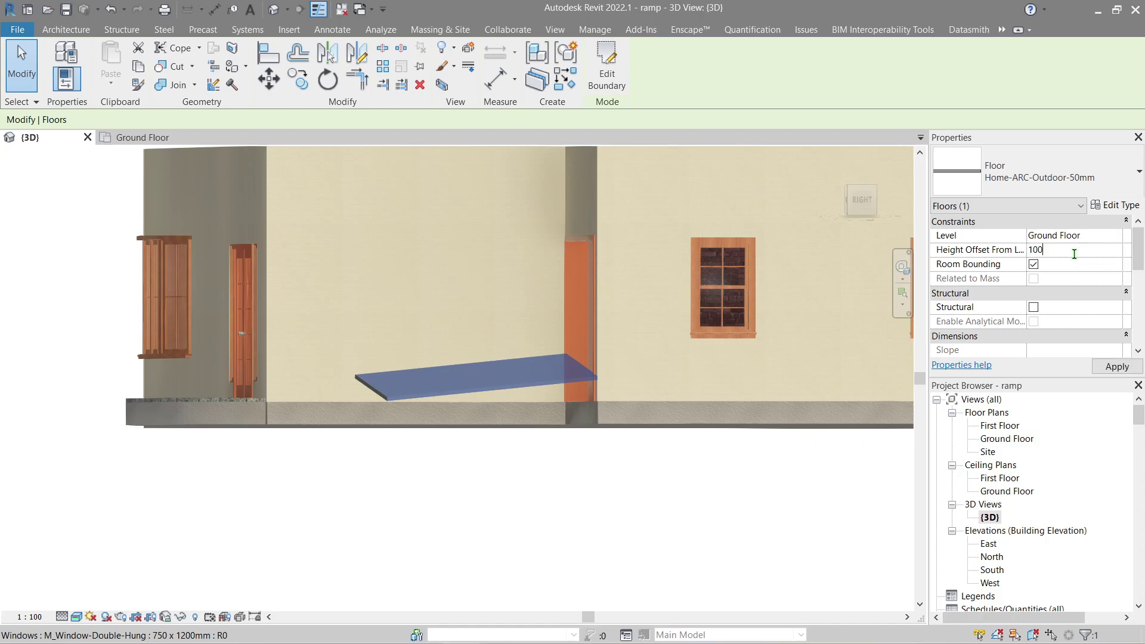
# Set the slope arrow's Height Offset at Head to -300 and view the tilted slab in 3D.
pyautogui.click(146, 137)
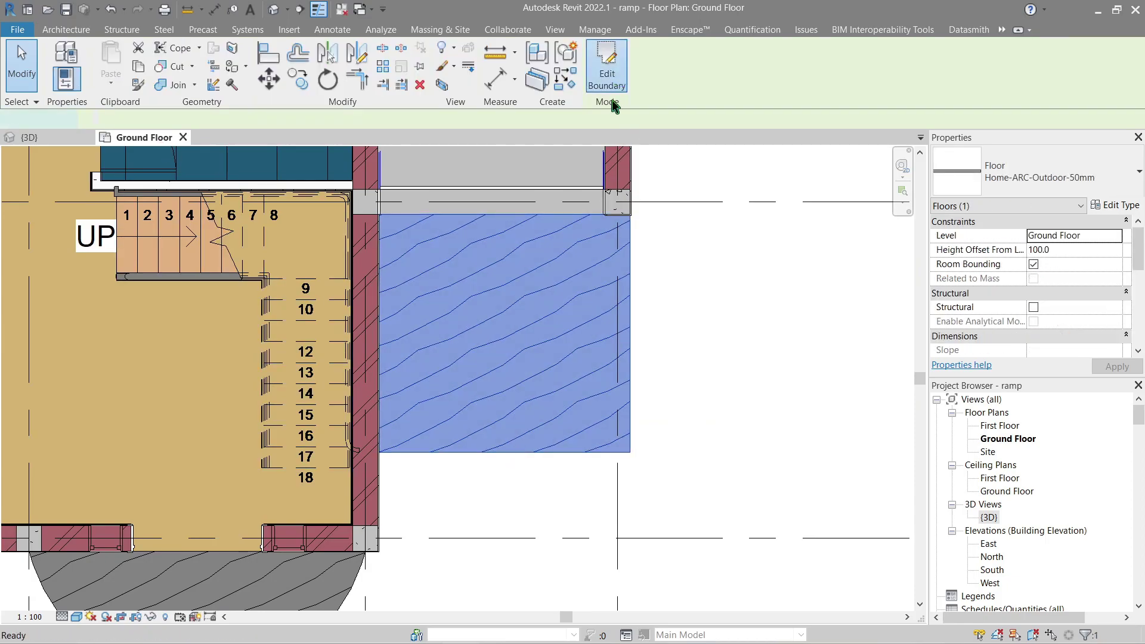
pyautogui.click(607, 66)
pyautogui.click(498, 332)
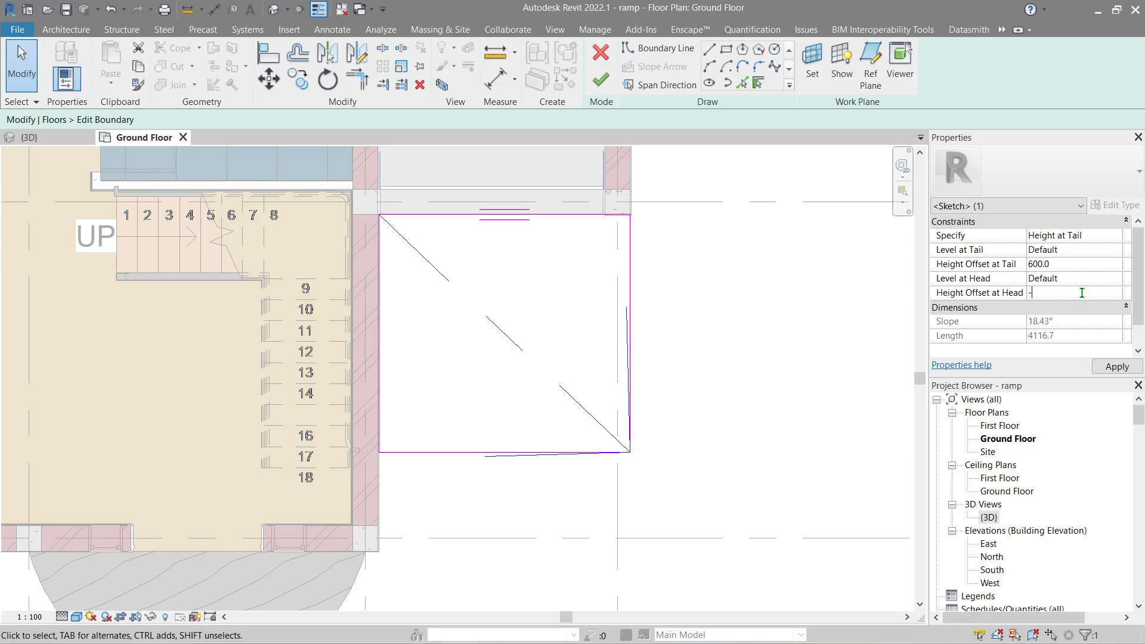
pyautogui.press('Return')
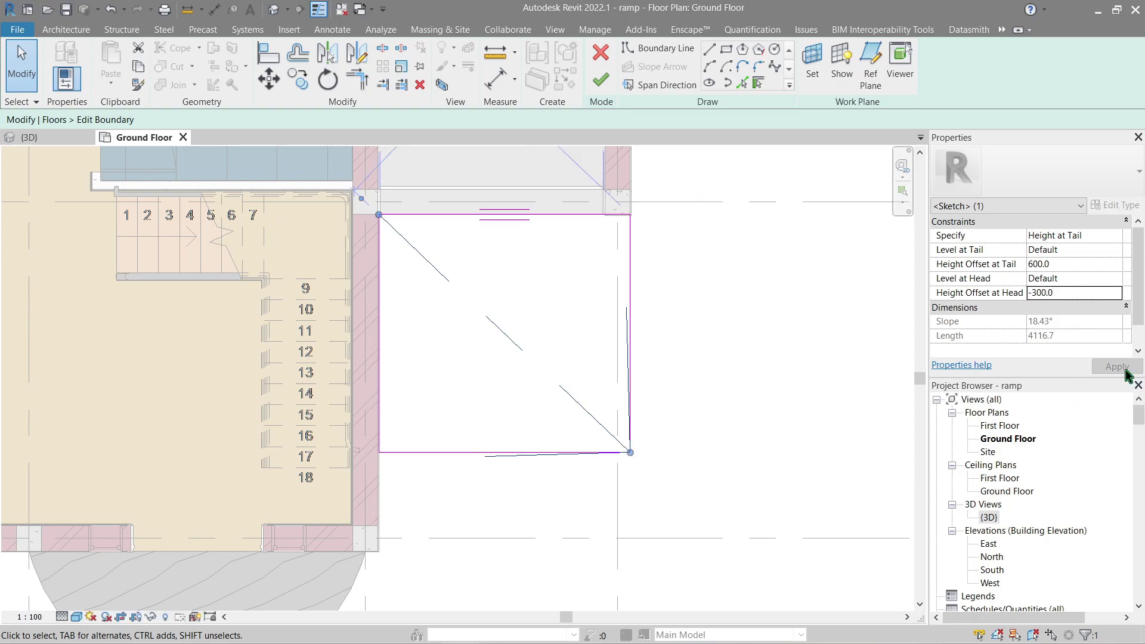
pyautogui.click(599, 78)
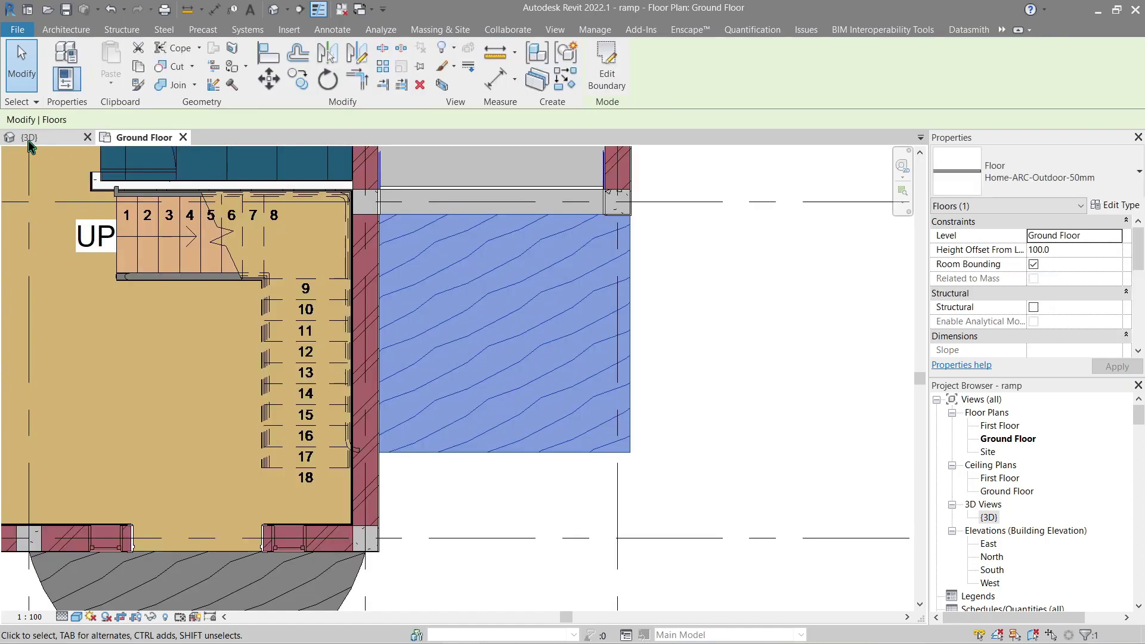
pyautogui.click(28, 138)
pyautogui.keyDown('shift'); pyautogui.moveTo(409, 454); pyautogui.dragTo(467, 442, button='middle'); pyautogui.keyUp('shift')
# Inspect the ramp slab and base slab from a raised front view in 3D.
pyautogui.click(475, 401)
pyautogui.click(480, 398)
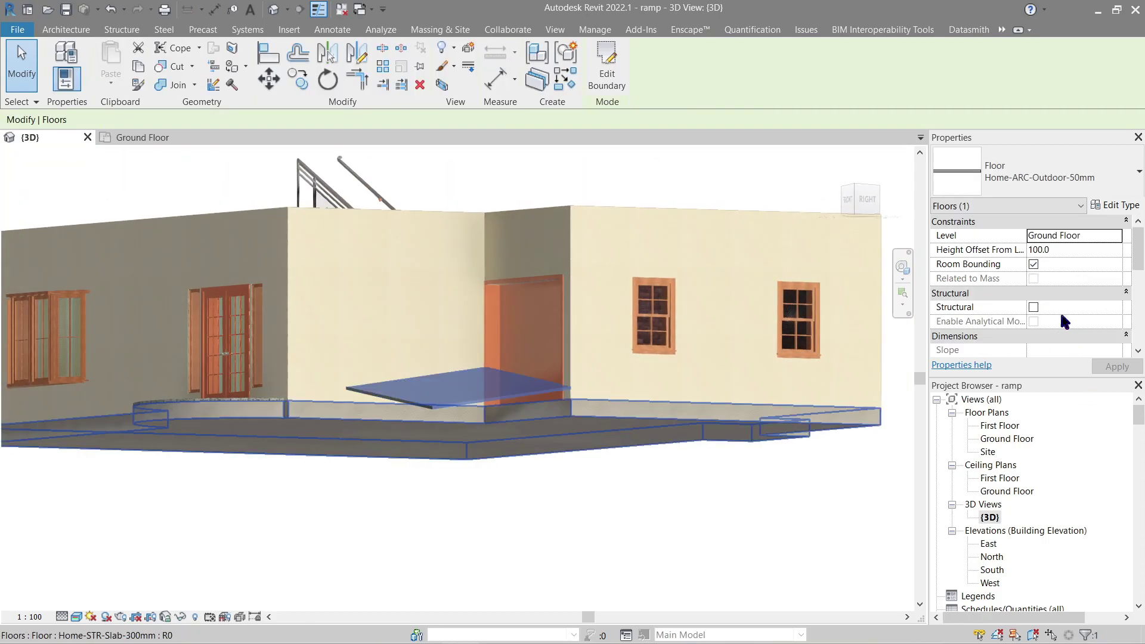
pyautogui.click(453, 532)
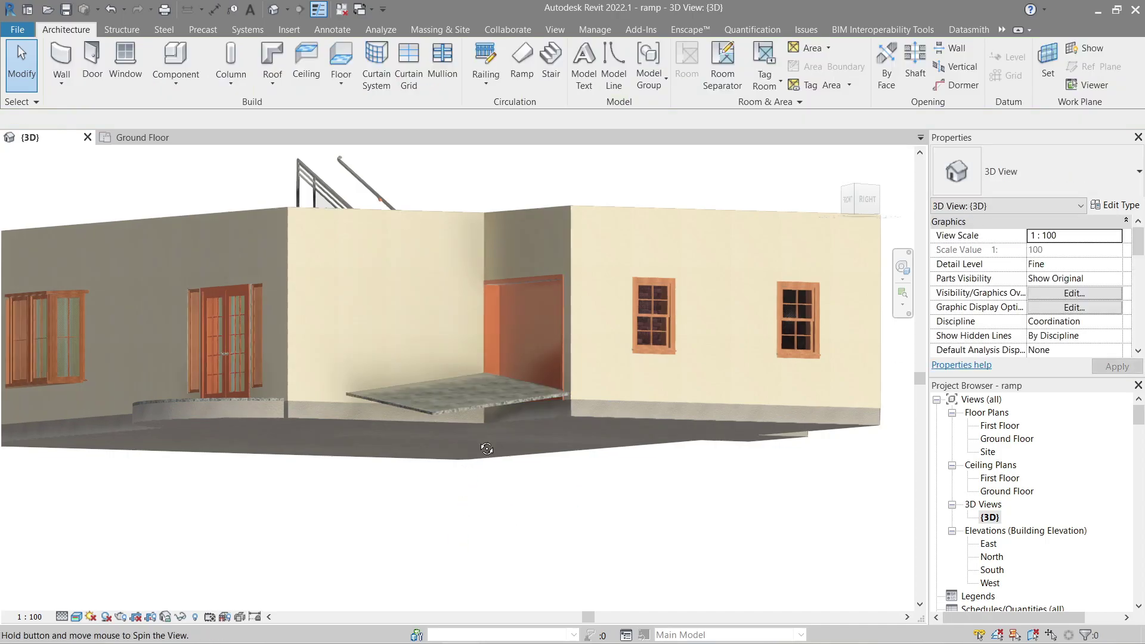
pyautogui.keyDown('shift'); pyautogui.moveTo(454, 532); pyautogui.dragTo(509, 428, button='middle'); pyautogui.keyUp('shift')
# Replace the diagonal slope arrow with one from the top edge midpoint to the bottom edge midpoint.
pyautogui.click(144, 138)
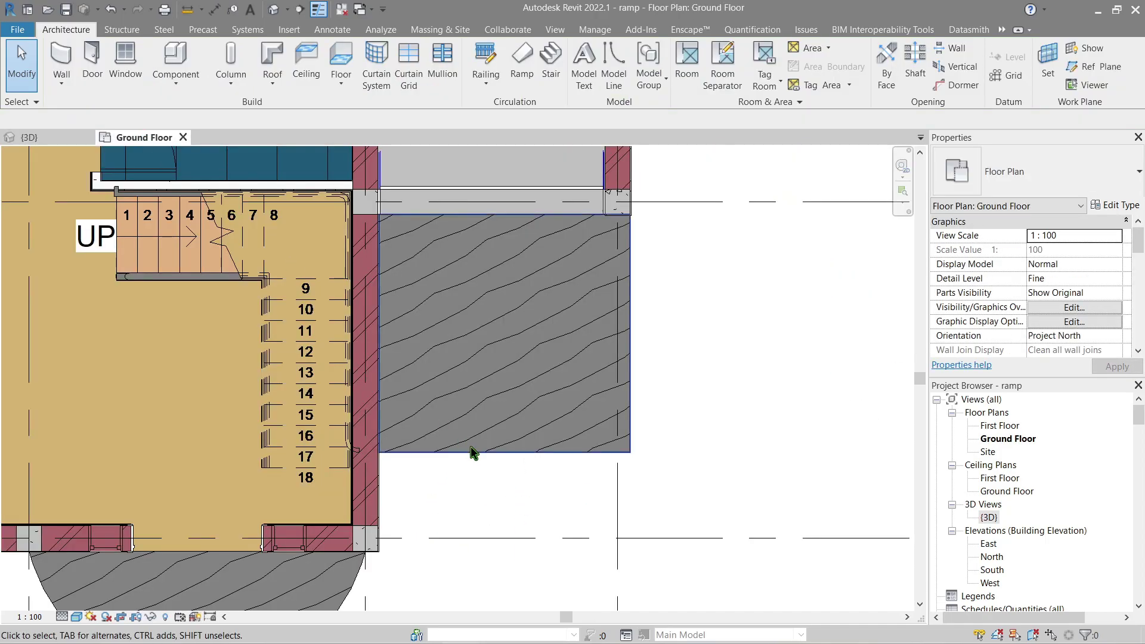
pyautogui.click(475, 456)
pyautogui.doubleClick(506, 353)
pyautogui.click(509, 346)
pyautogui.press('Delete')
pyautogui.click(656, 67)
pyautogui.click(506, 215)
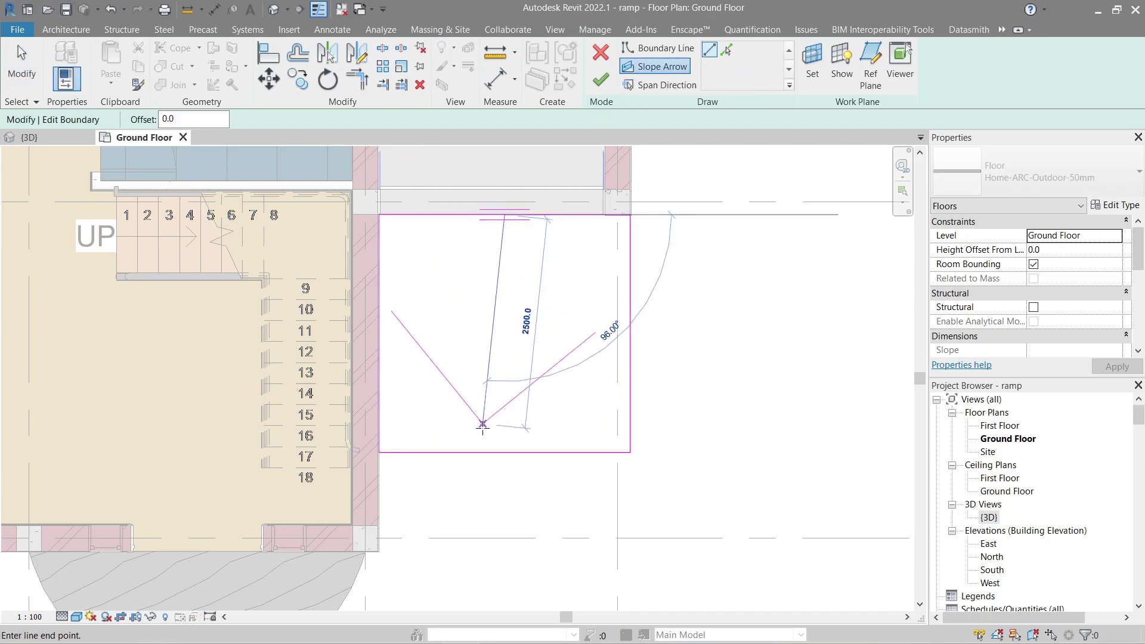
pyautogui.click(504, 452)
pyautogui.press('Escape')
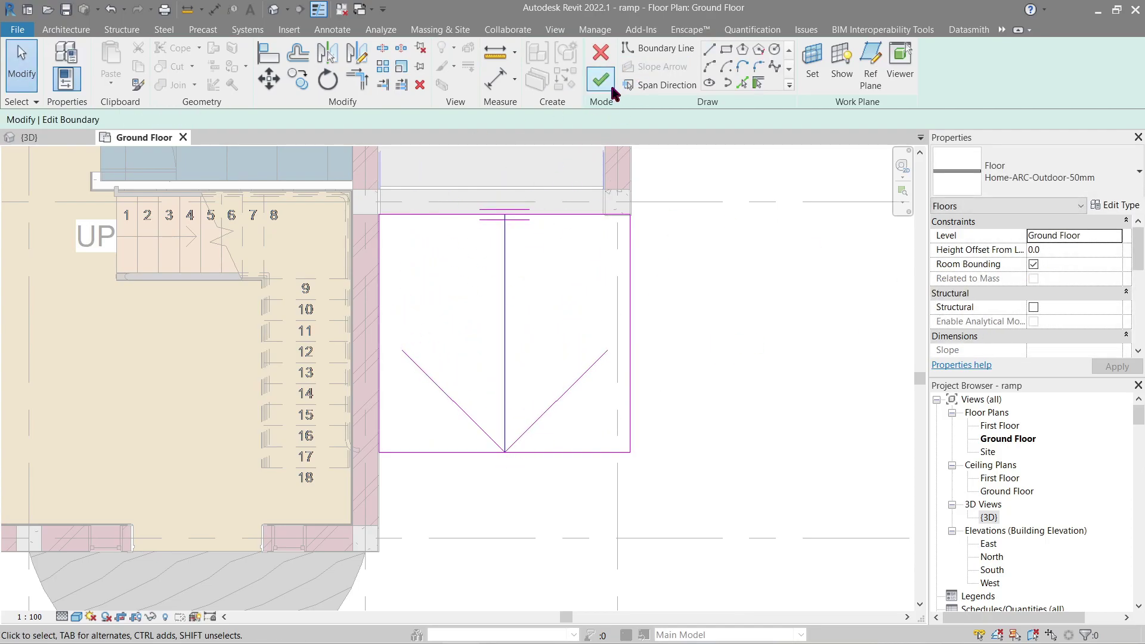
pyautogui.click(602, 80)
pyautogui.click(33, 137)
pyautogui.keyDown('shift'); pyautogui.moveTo(482, 475); pyautogui.dragTo(334, 310, button='middle'); pyautogui.keyUp('shift')
# Apply a new head height offset to the slope arrow and check the ramp in 3D.
pyautogui.click(142, 137)
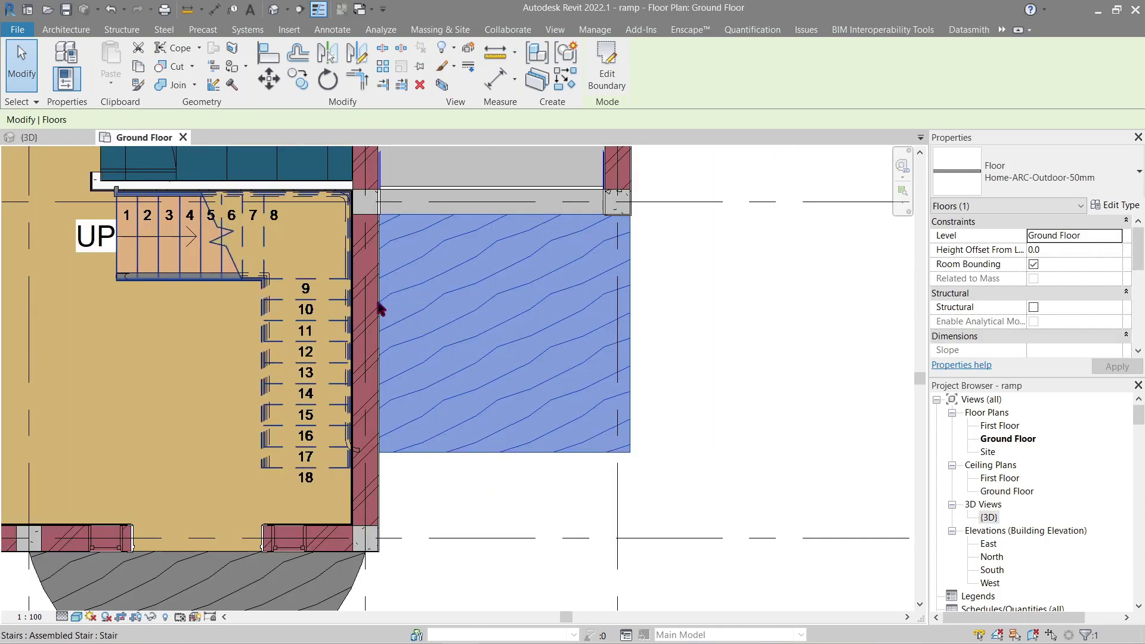
pyautogui.click(594, 65)
pyautogui.click(505, 325)
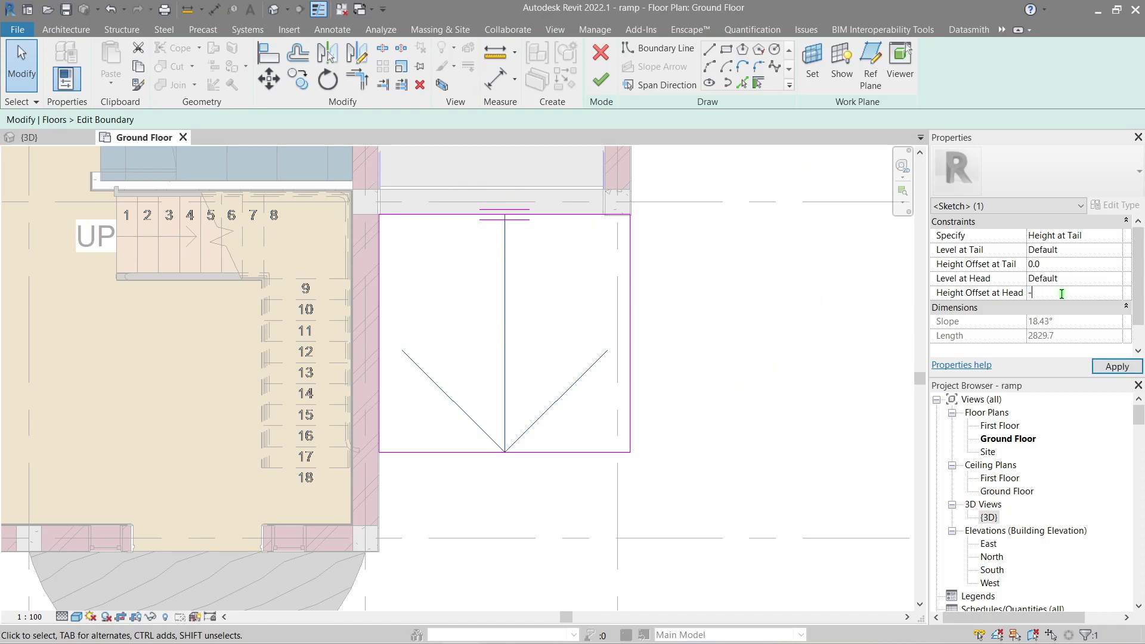
pyautogui.click(1113, 366)
pyautogui.click(601, 80)
pyautogui.click(29, 138)
pyautogui.click(492, 463)
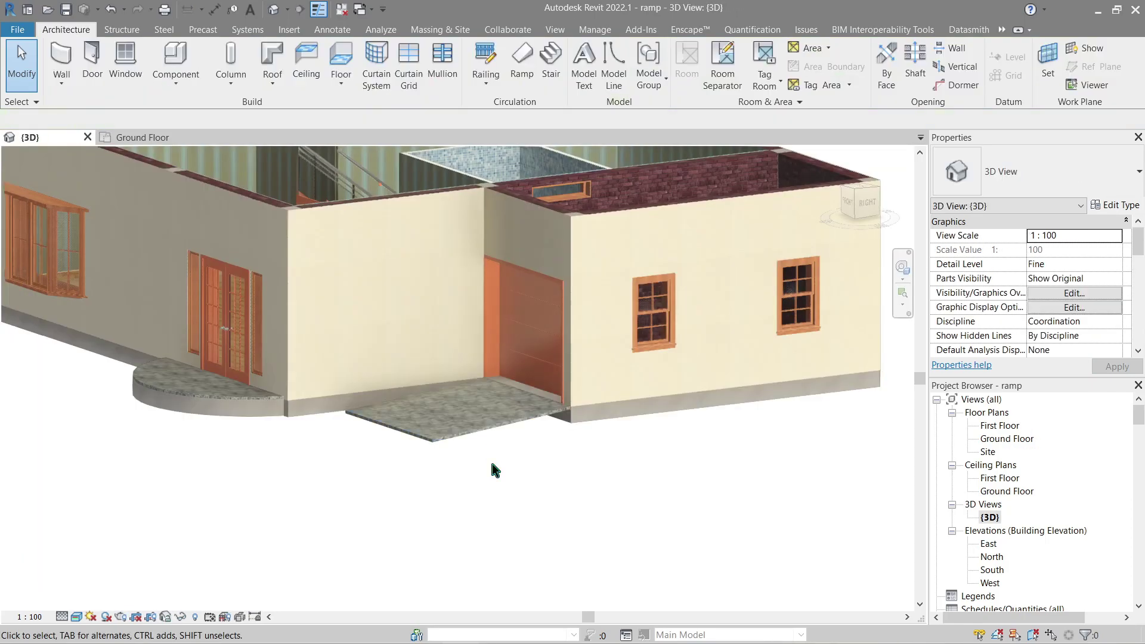
pyautogui.keyDown('shift'); pyautogui.moveTo(494, 468); pyautogui.dragTo(544, 499, button='middle'); pyautogui.keyUp('shift')
pyautogui.keyDown('shift'); pyautogui.moveTo(564, 453); pyautogui.dragTo(587, 442, button='middle'); pyautogui.keyUp('shift')
pyautogui.scroll(-2, 552, 501)
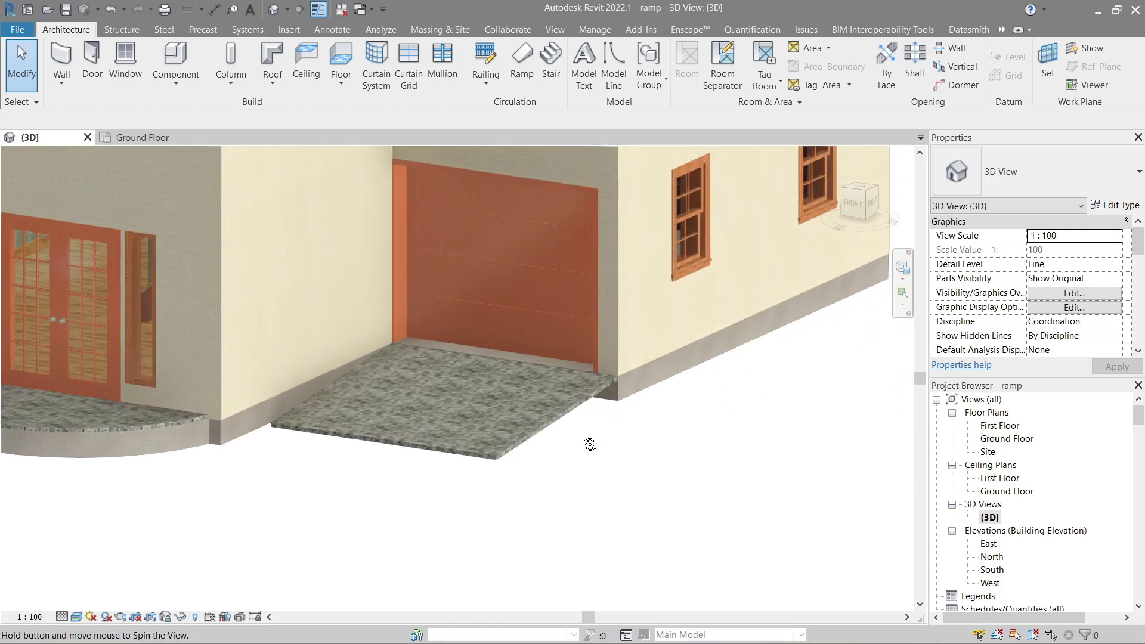
pyautogui.click(161, 138)
# Delete the slope arrow lines from the ramp floor's boundary sketch and check the result in 3D.
pyautogui.click(564, 451)
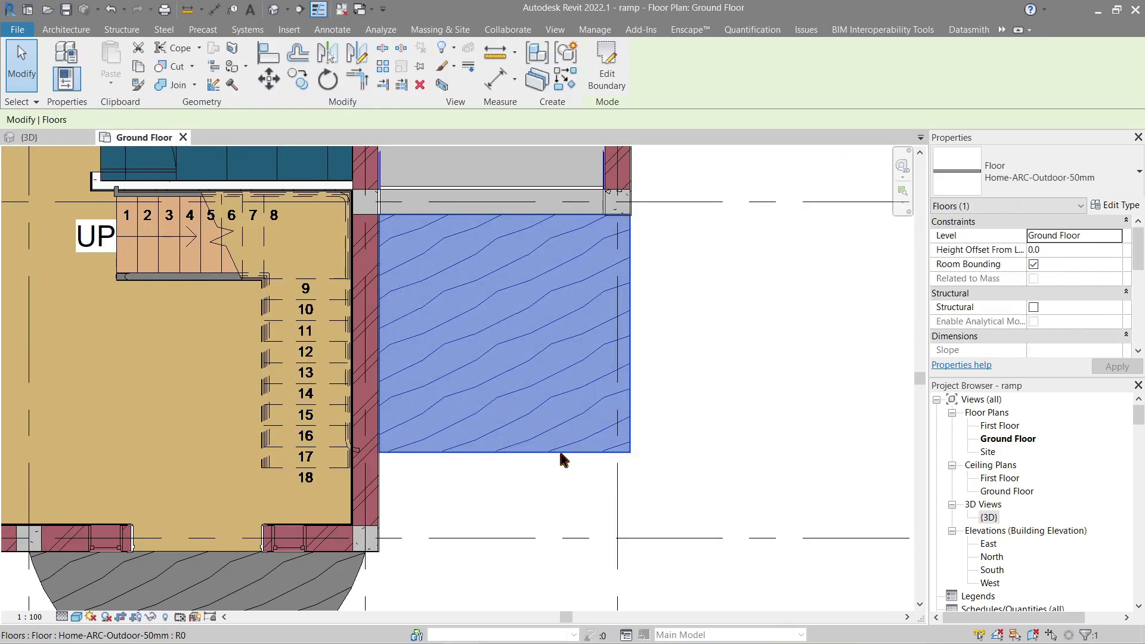
pyautogui.click(606, 69)
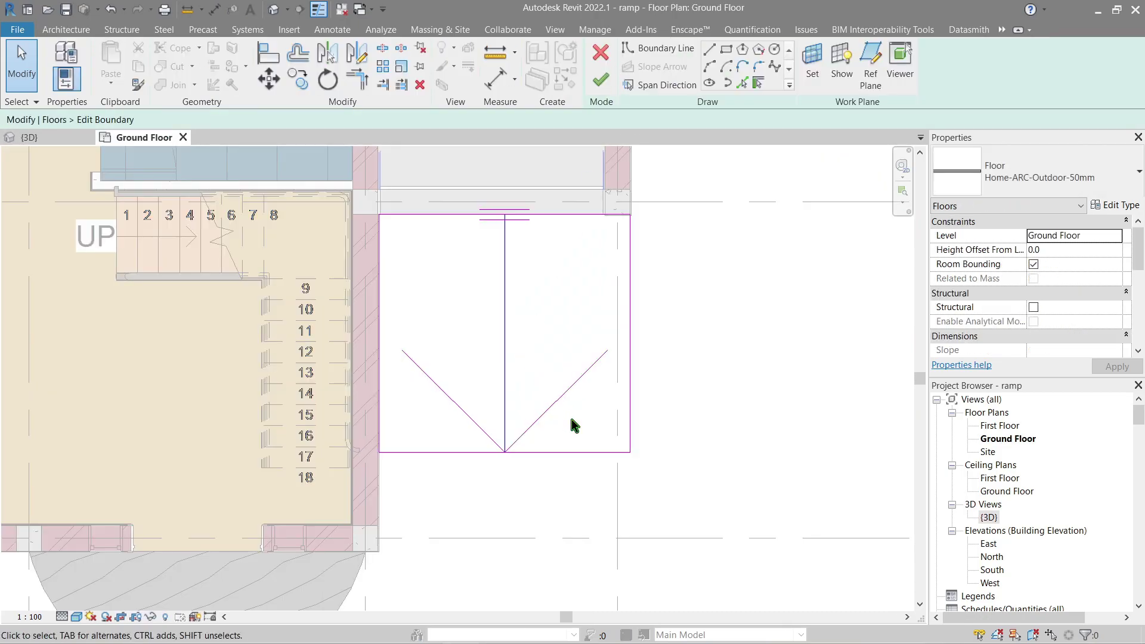
pyautogui.moveTo(572, 426); pyautogui.dragTo(427, 313)
pyautogui.press('Delete')
pyautogui.click(601, 79)
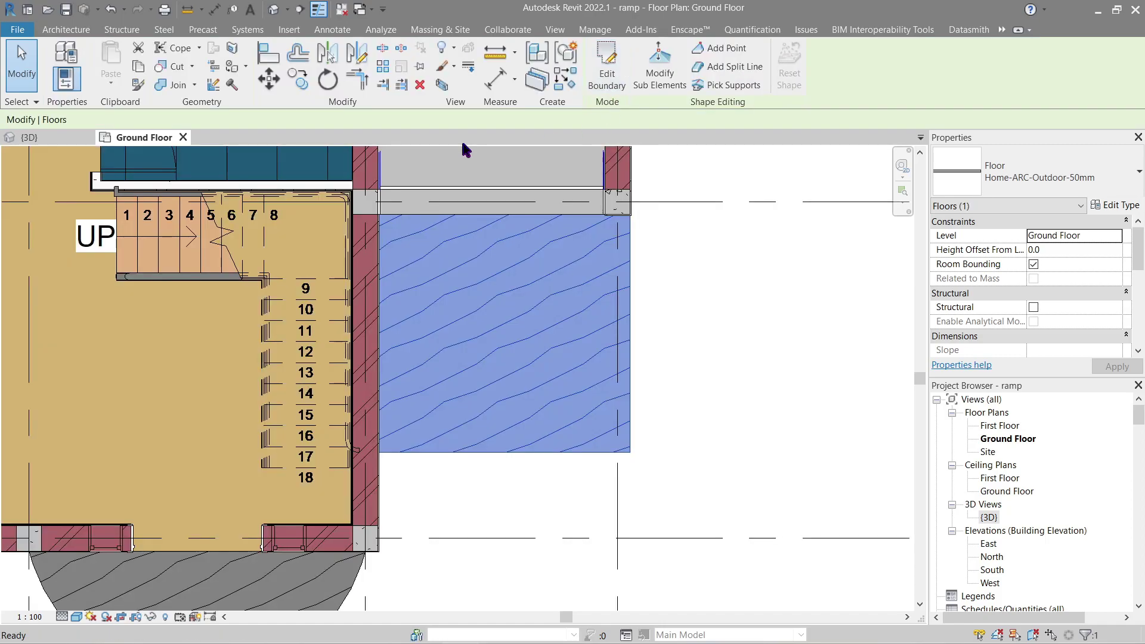
pyautogui.click(35, 138)
pyautogui.keyDown('shift'); pyautogui.moveTo(401, 365); pyautogui.dragTo(325, 336, button='middle'); pyautogui.keyUp('shift')
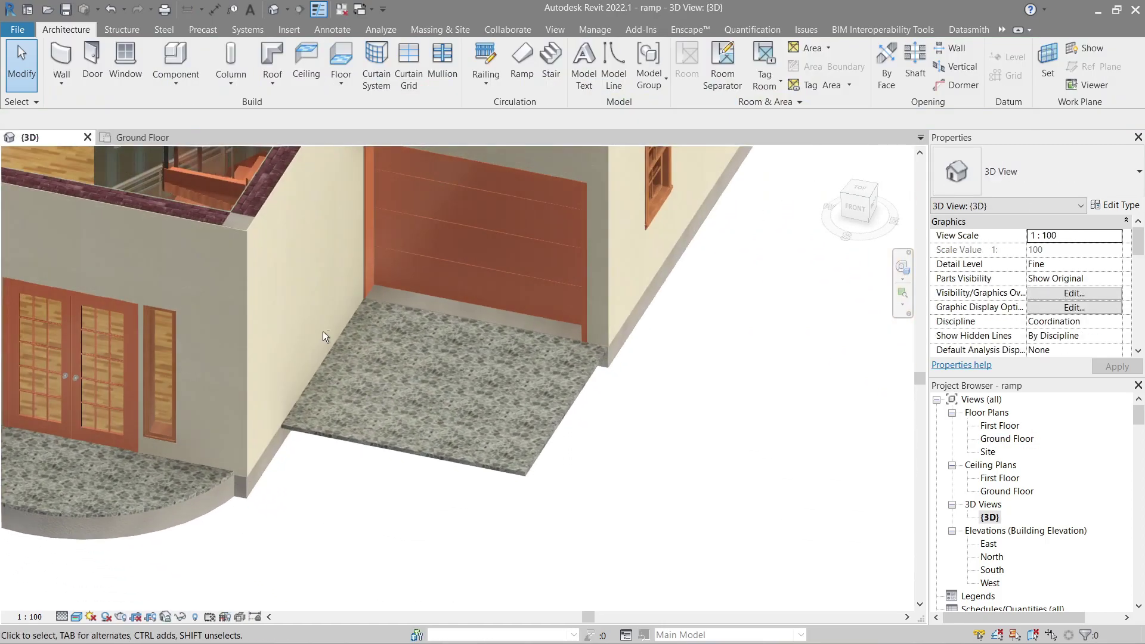
# On the Ground Floor plan, set the driveway slab's outer bottom edge to elevation -300, then review it in 3D.
pyautogui.click(126, 138)
pyautogui.click(518, 455)
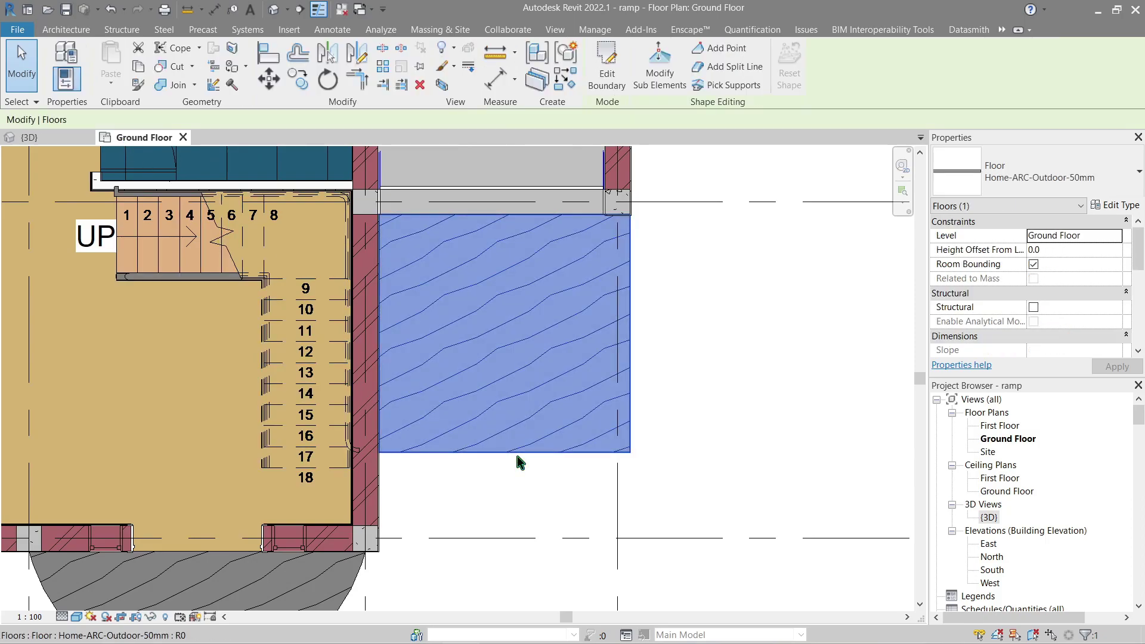
pyautogui.click(665, 79)
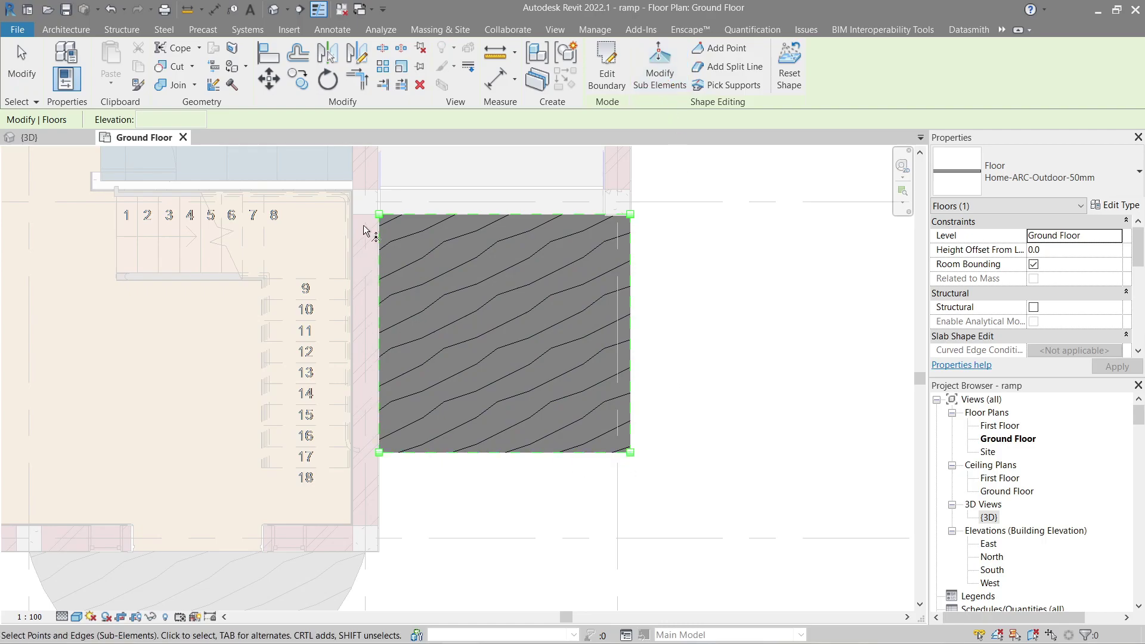
pyautogui.click(634, 460)
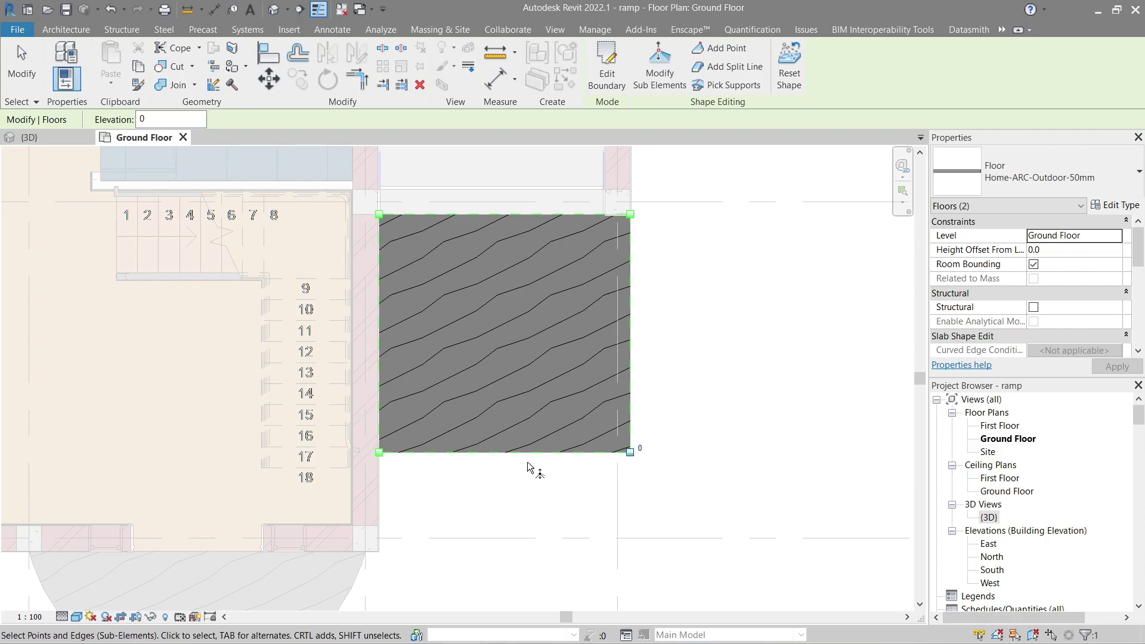
pyautogui.click(496, 454)
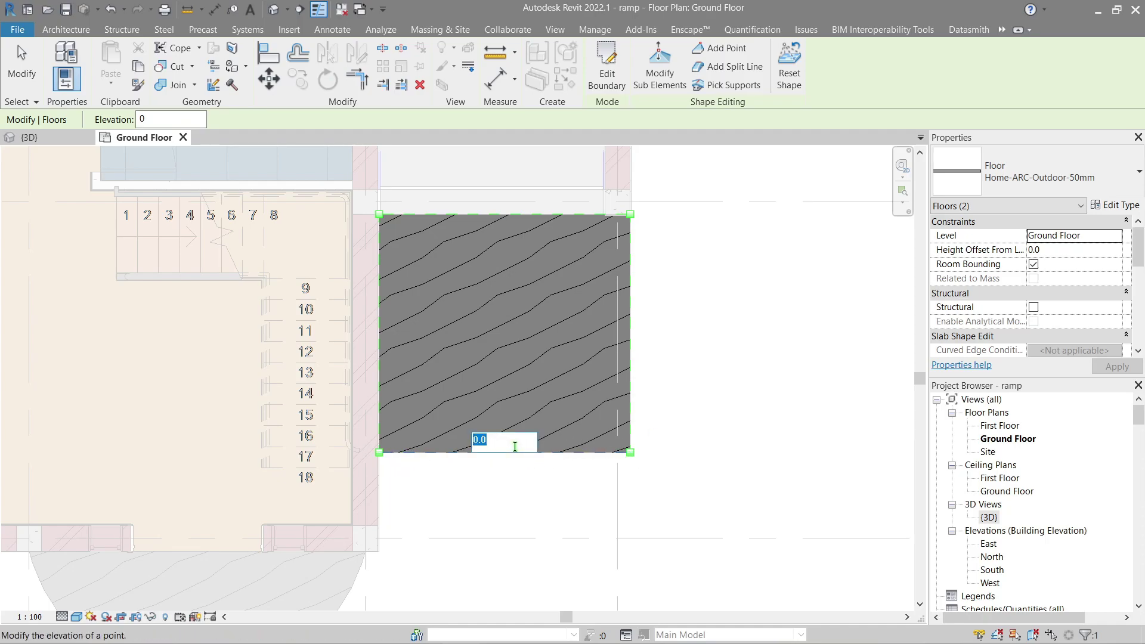
pyautogui.press('Return')
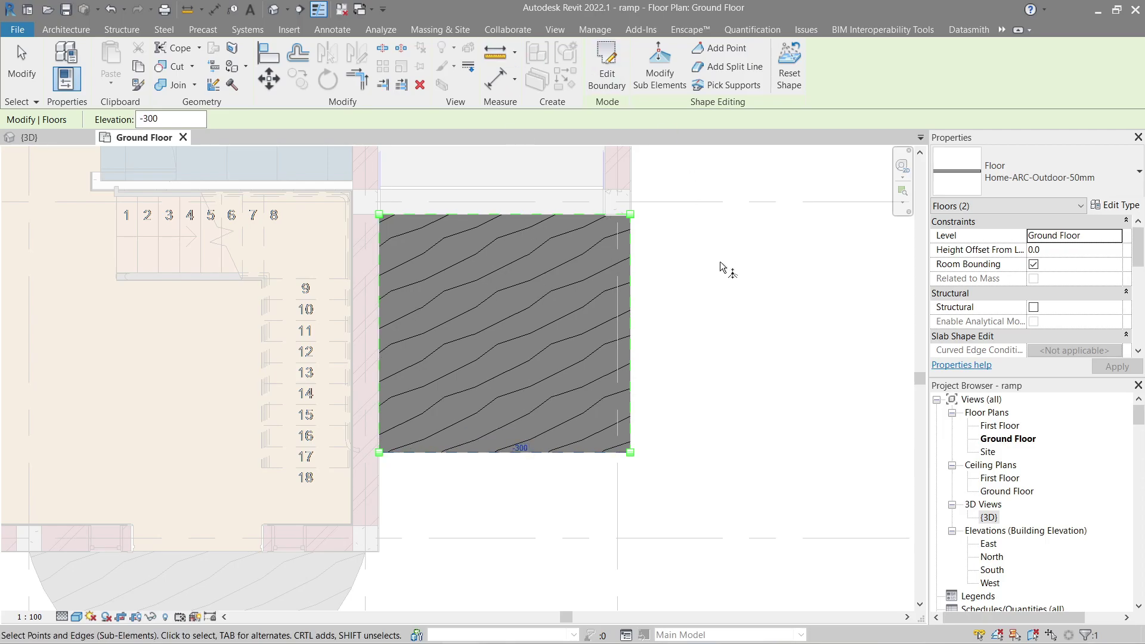
pyautogui.click(795, 290)
pyautogui.press('Escape')
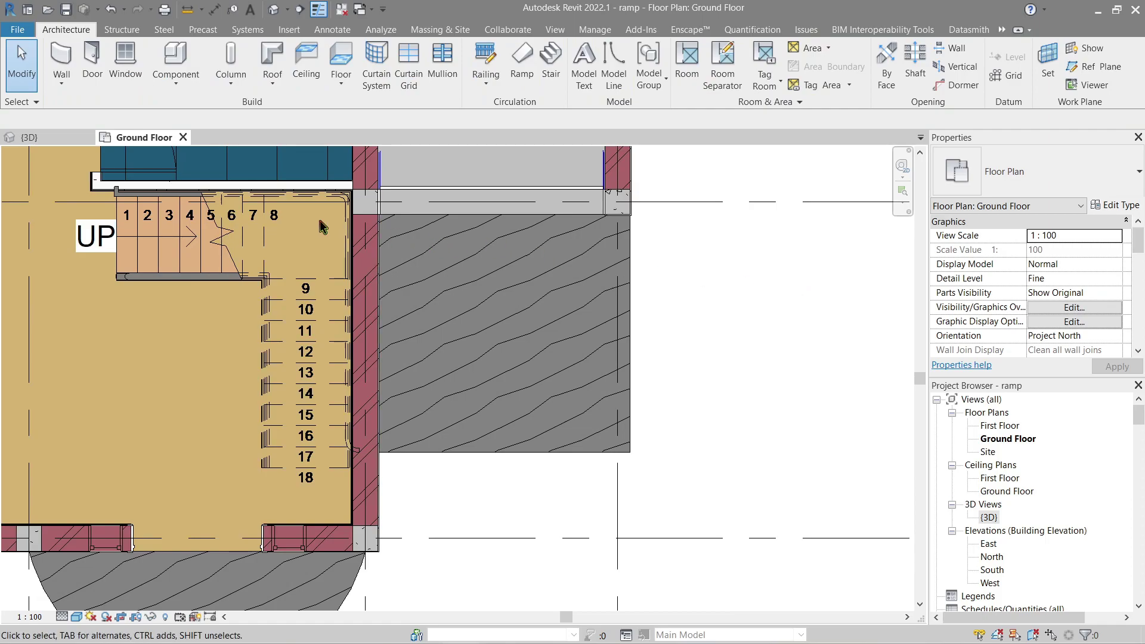
pyautogui.click(60, 142)
pyautogui.keyDown('shift'); pyautogui.moveTo(620, 519); pyautogui.dragTo(534, 425, button='middle'); pyautogui.keyUp('shift')
# Set the driveway slab's edge along the garage door to elevation -300.
pyautogui.scroll(4, 519, 499)
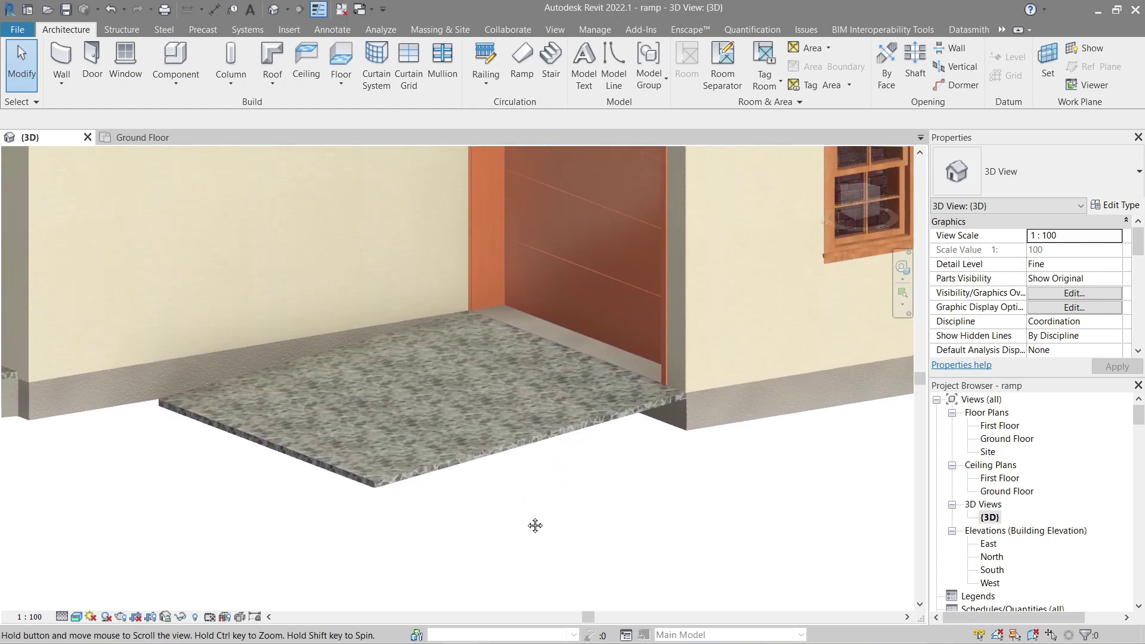
pyautogui.click(540, 479)
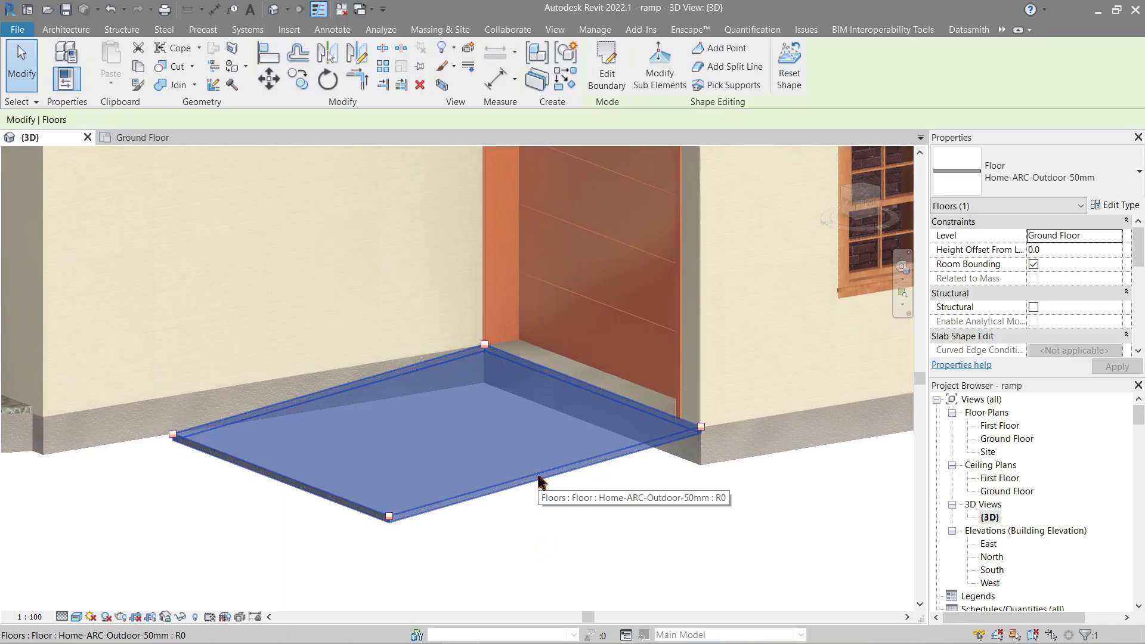
pyautogui.click(659, 67)
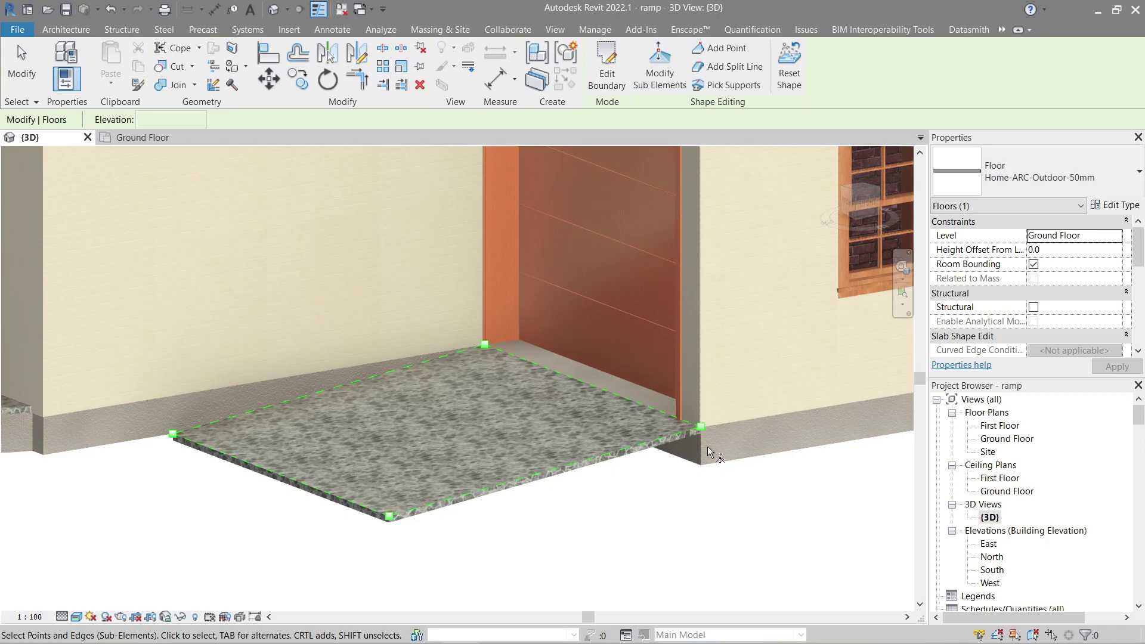
pyautogui.click(604, 392)
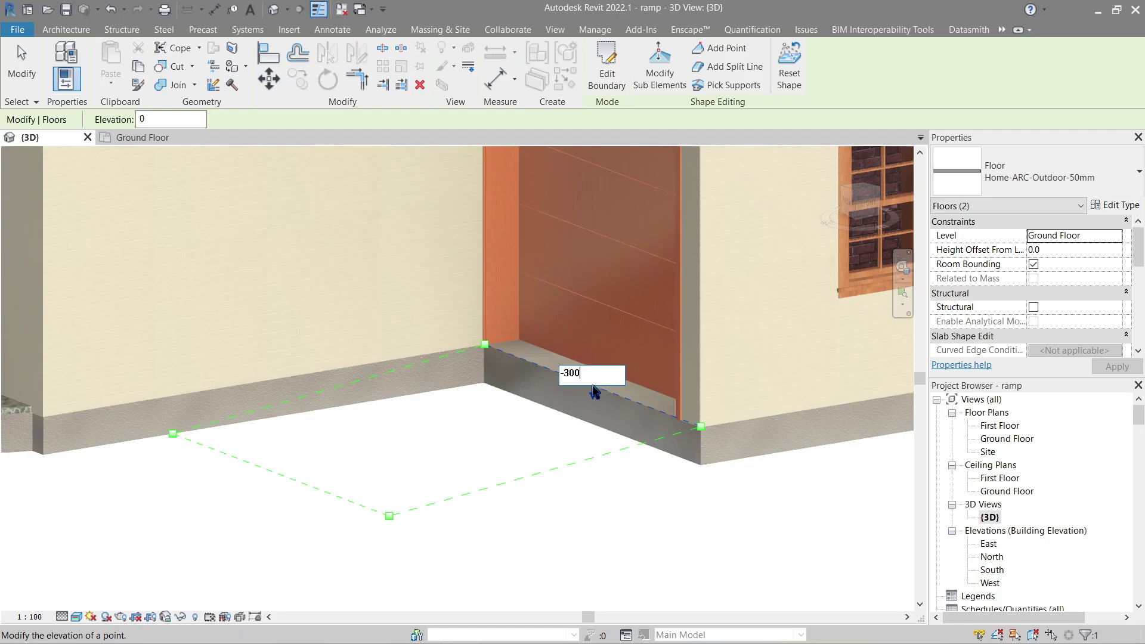
pyautogui.press('Return')
pyautogui.press('Escape')
pyautogui.press('Escape')
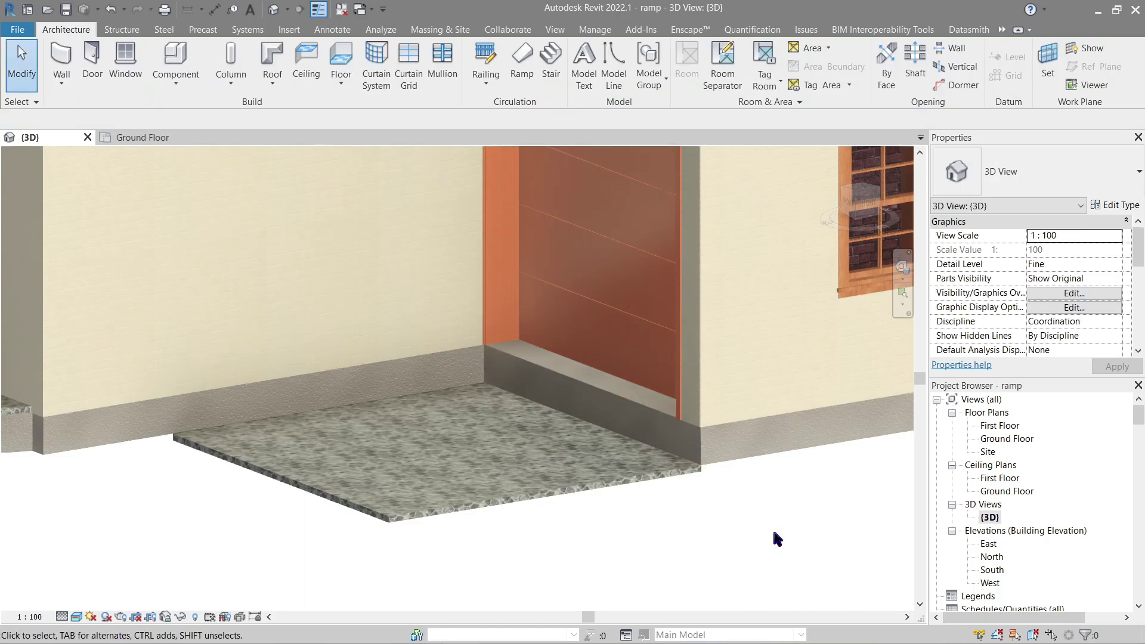
pyautogui.keyDown('shift'); pyautogui.moveTo(771, 536); pyautogui.dragTo(750, 496, button='middle'); pyautogui.keyUp('shift')
# Return the slab's far left corner point to elevation 0.
pyautogui.click(391, 468)
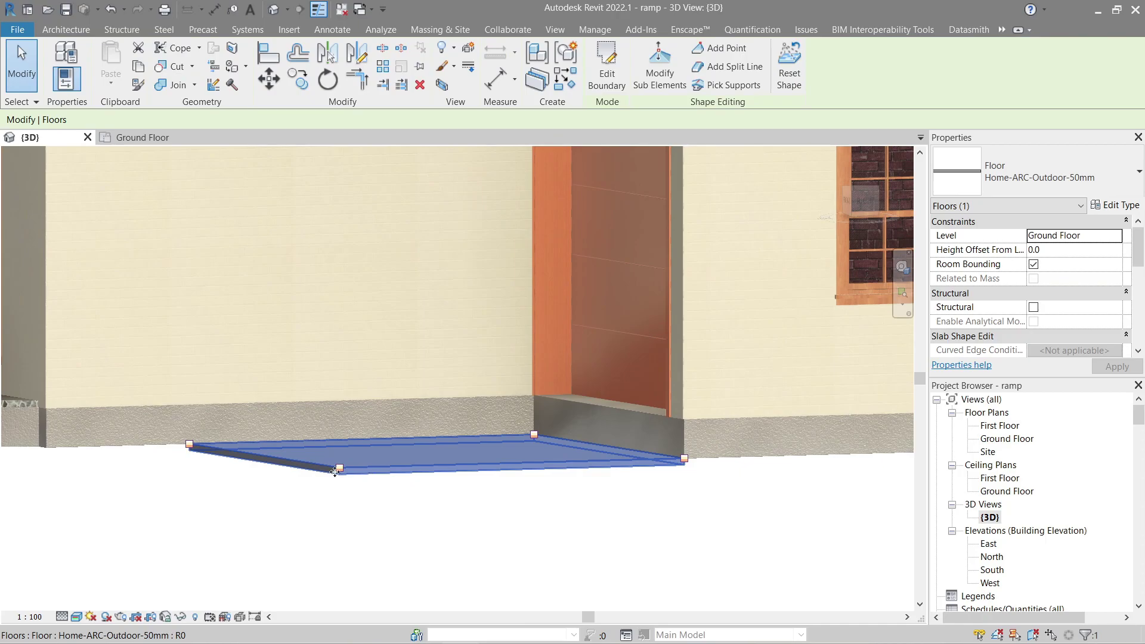
pyautogui.click(660, 69)
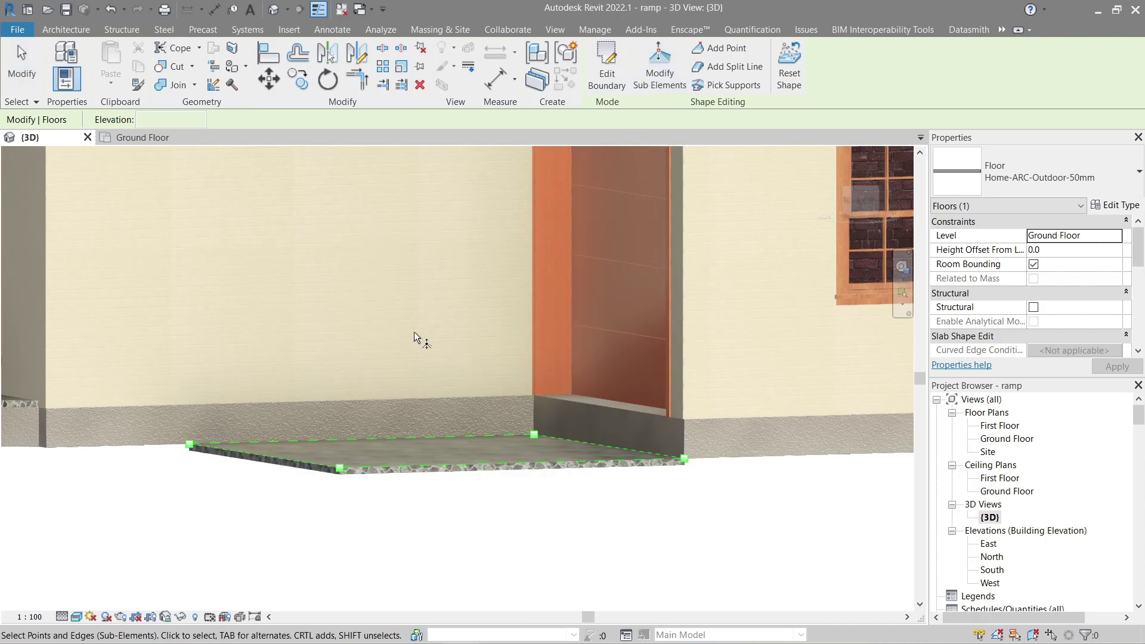
pyautogui.click(188, 446)
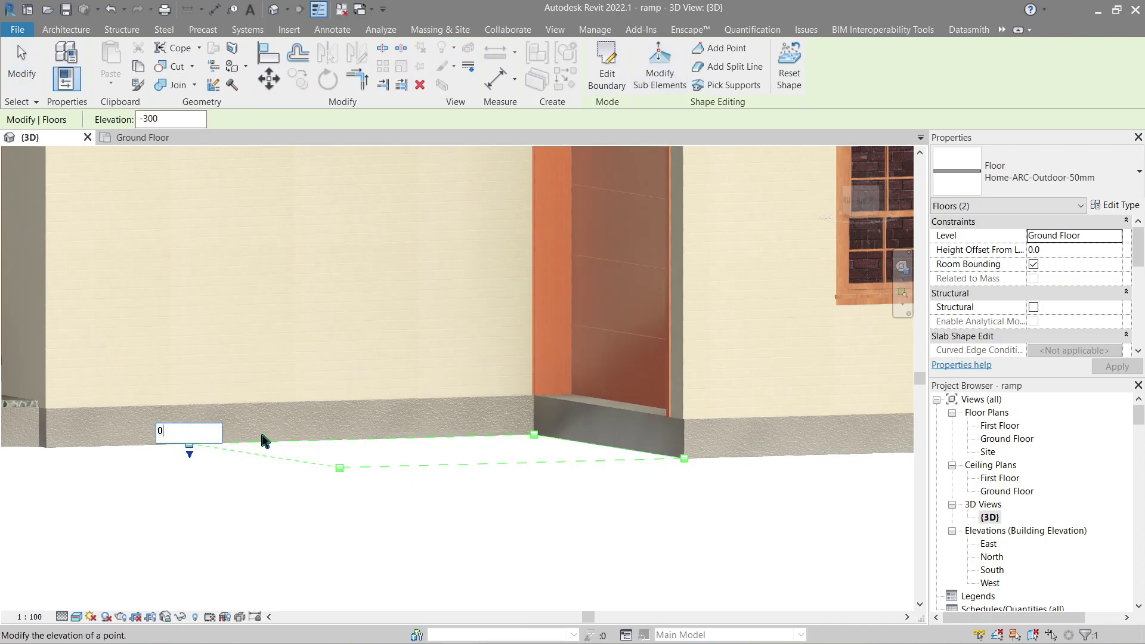
pyautogui.write('0')
pyautogui.press('Return')
pyautogui.click(585, 511)
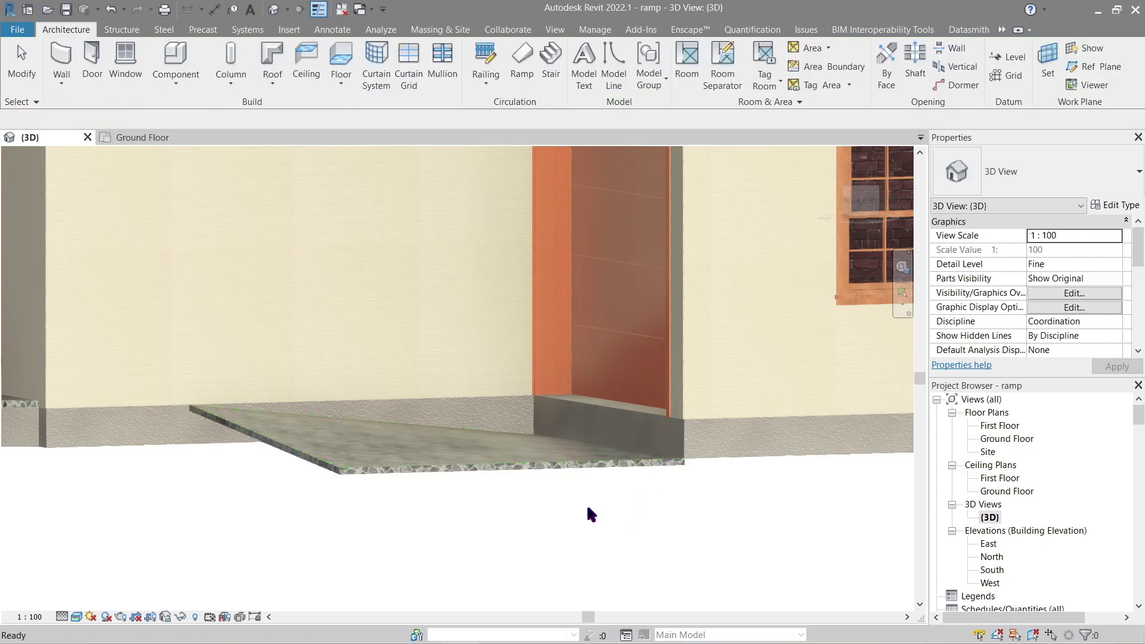
pyautogui.keyDown('shift'); pyautogui.moveTo(585, 512); pyautogui.dragTo(582, 542, button='middle'); pyautogui.keyUp('shift')
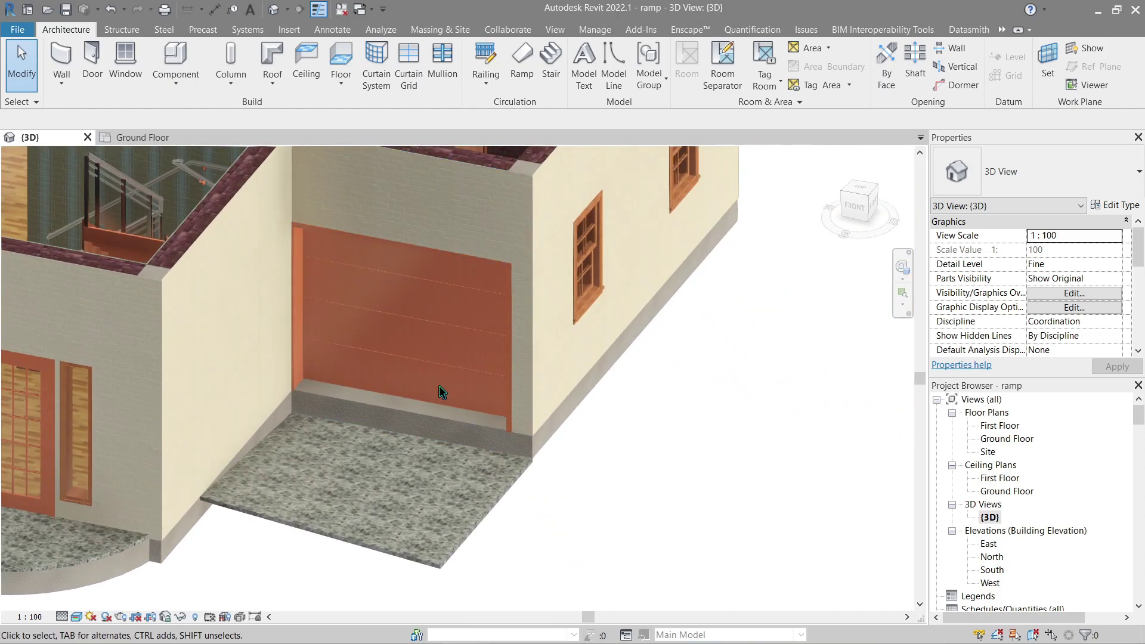
# Delete the old driveway slab and sketch a new rectangular floor boundary from the wall's inner corner.
pyautogui.click(152, 143)
pyautogui.click(631, 349)
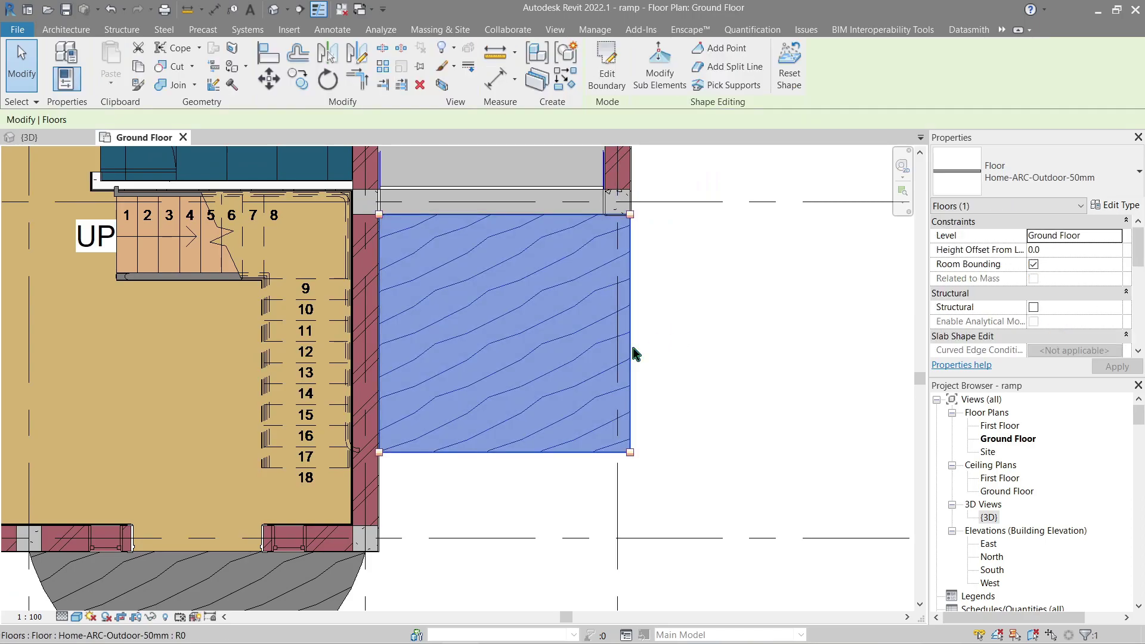
pyautogui.press('Delete')
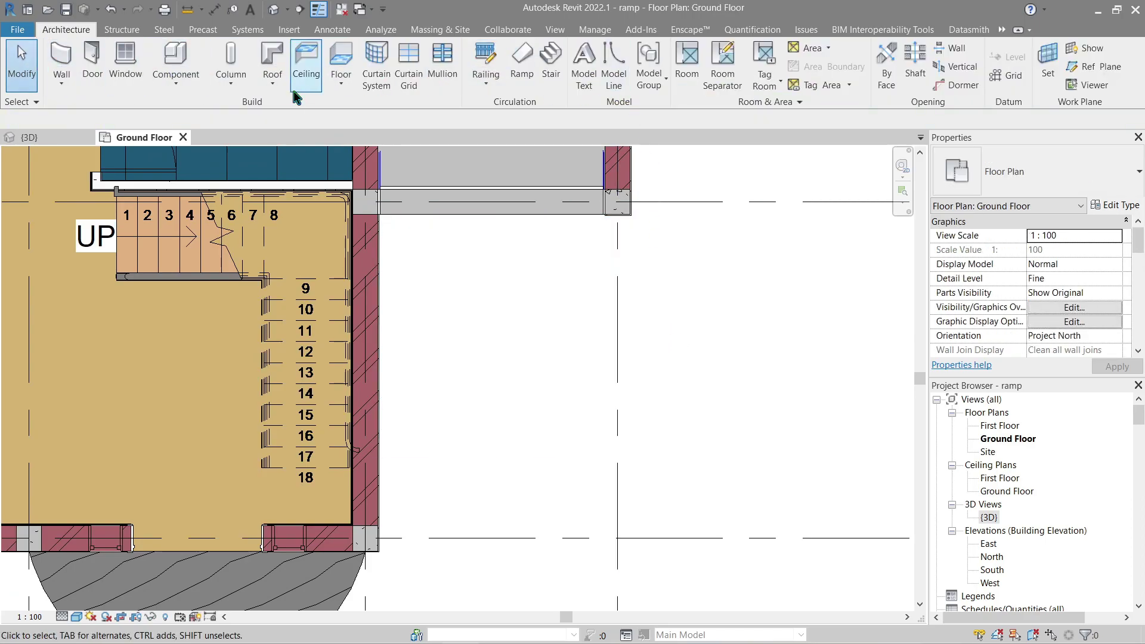
pyautogui.click(341, 82)
pyautogui.click(385, 108)
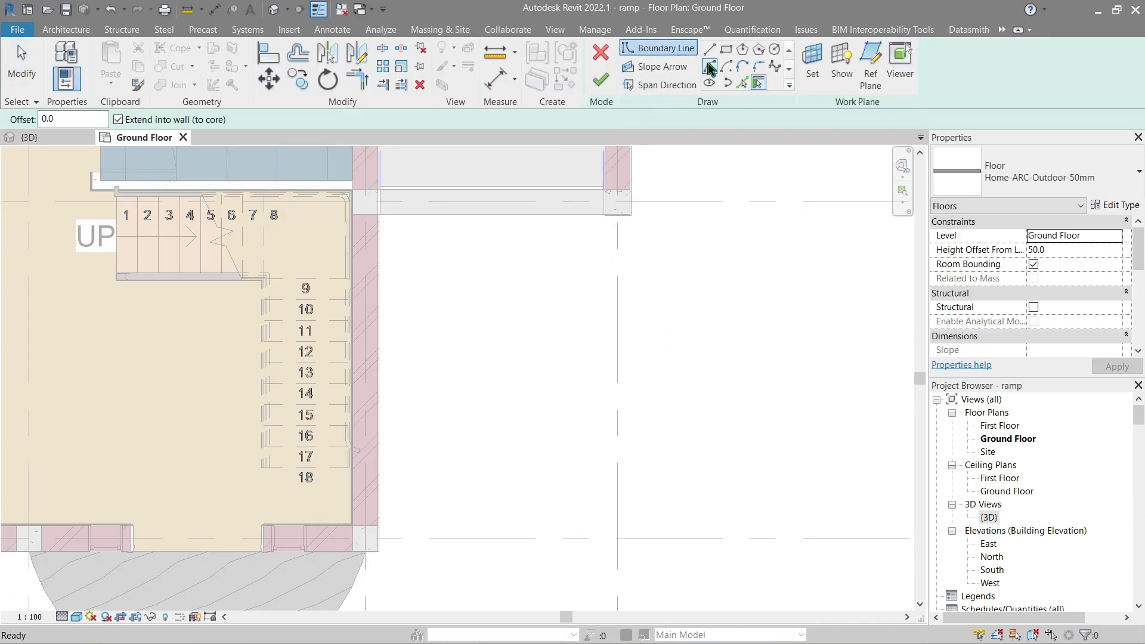
pyautogui.scroll(5, 375, 219)
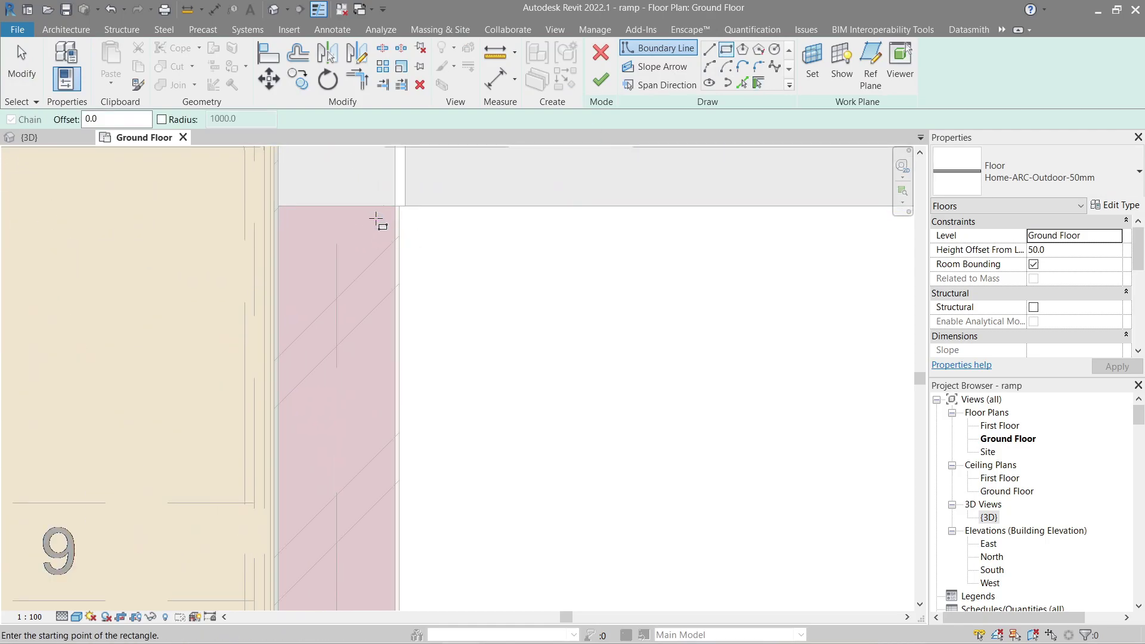
pyautogui.click(397, 208)
pyautogui.scroll(-6, 427, 251)
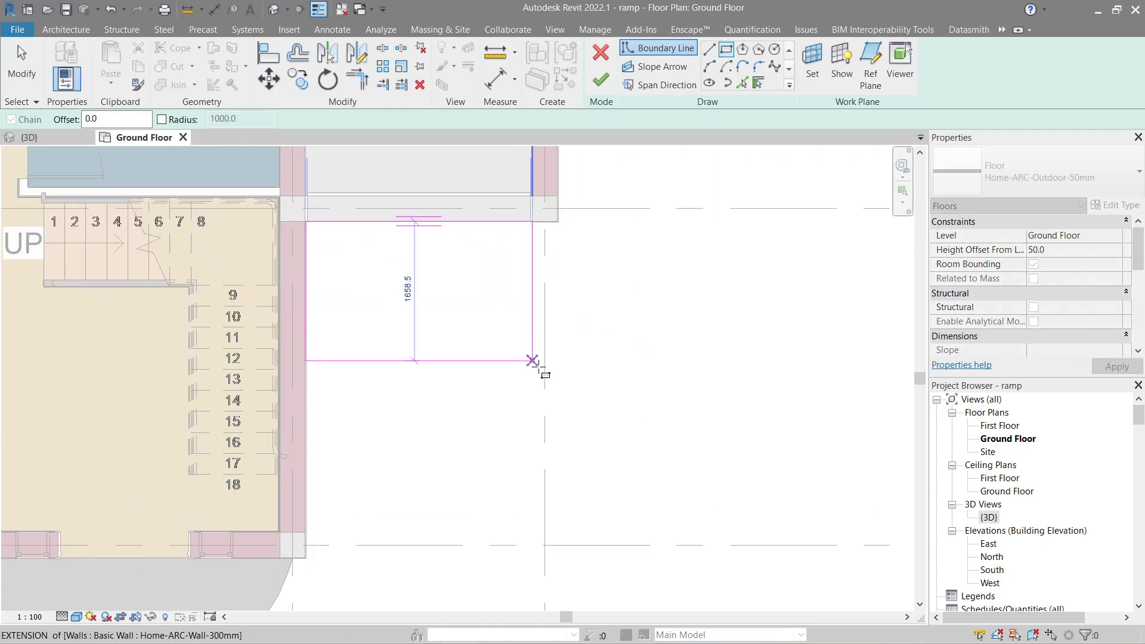
pyautogui.click(557, 382)
pyautogui.scroll(5, 560, 382)
pyautogui.press('a')
pyautogui.press('l')
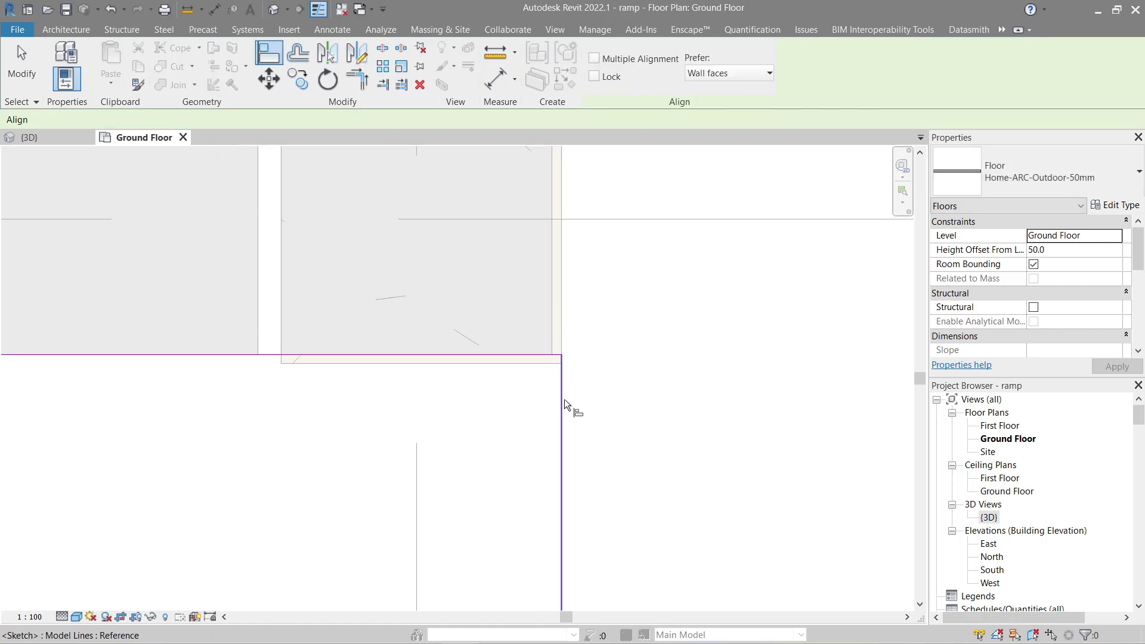
pyautogui.press('Escape')
pyautogui.scroll(-5, 574, 392)
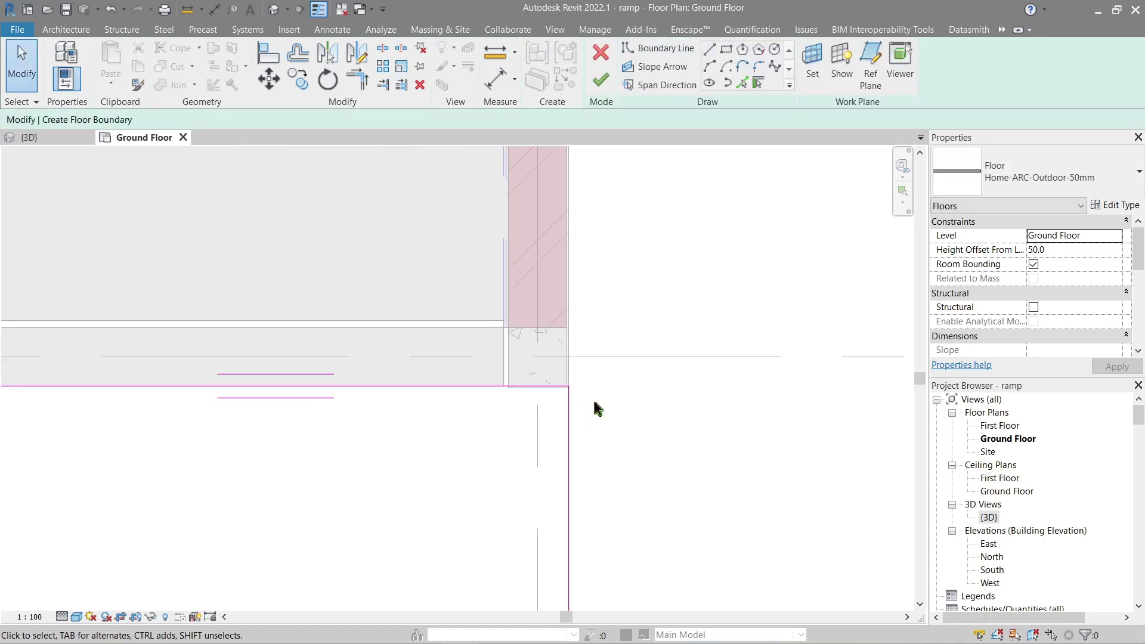
# Extend the boundary with a semicircular arc from the rectangle's corner, removing a stray vertical line.
pyautogui.click(708, 67)
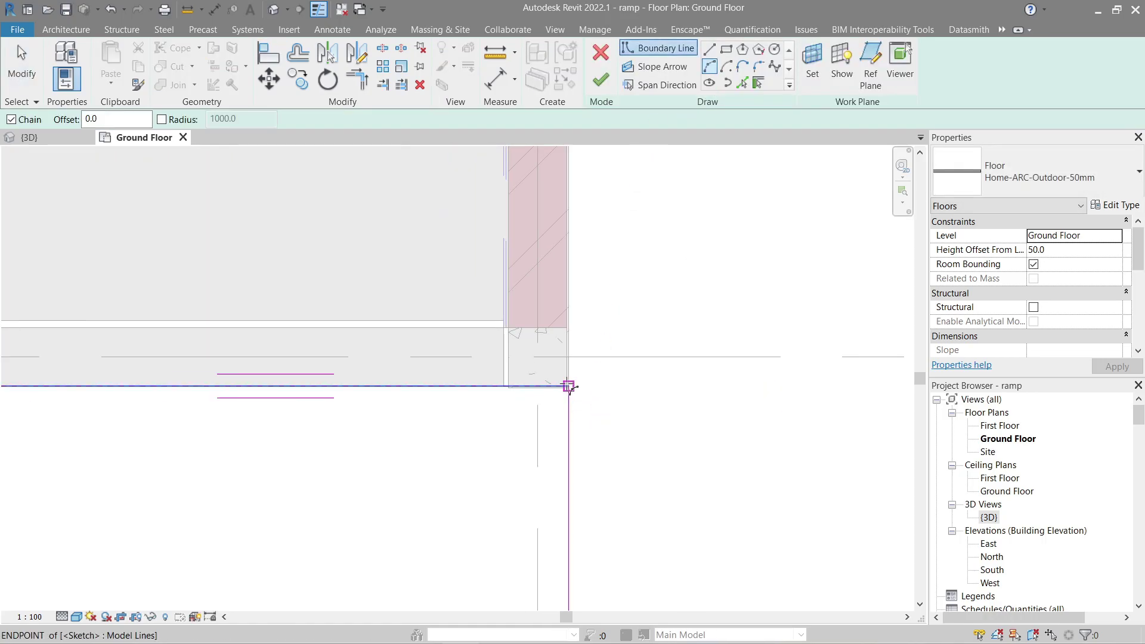
pyautogui.click(568, 386)
pyautogui.click(755, 393)
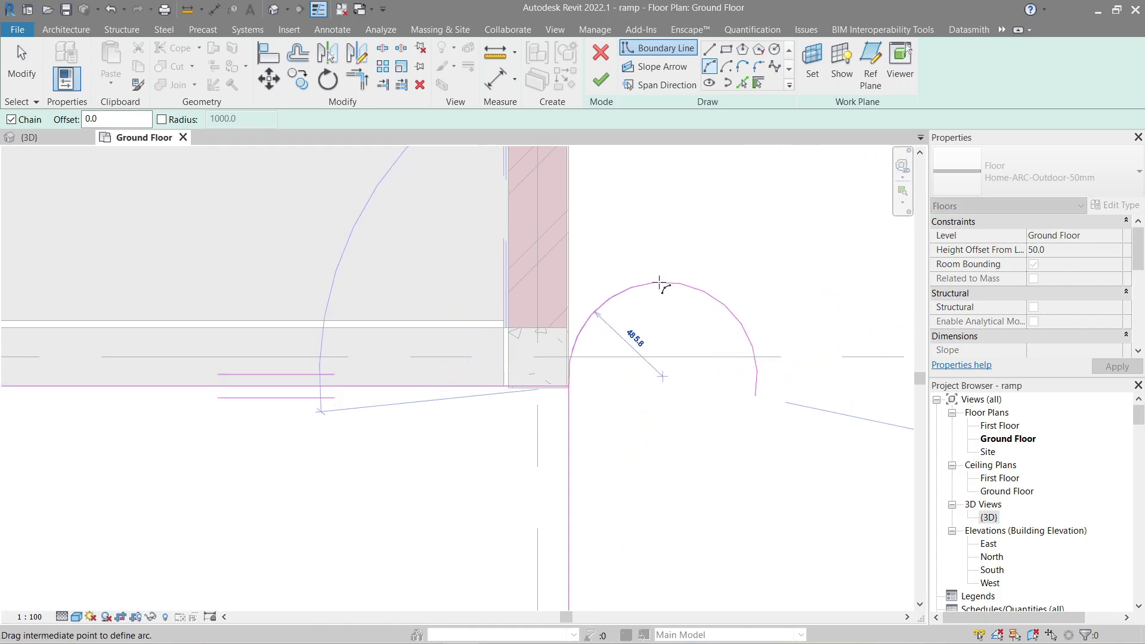
pyautogui.click(655, 328)
pyautogui.scroll(-3, 656, 384)
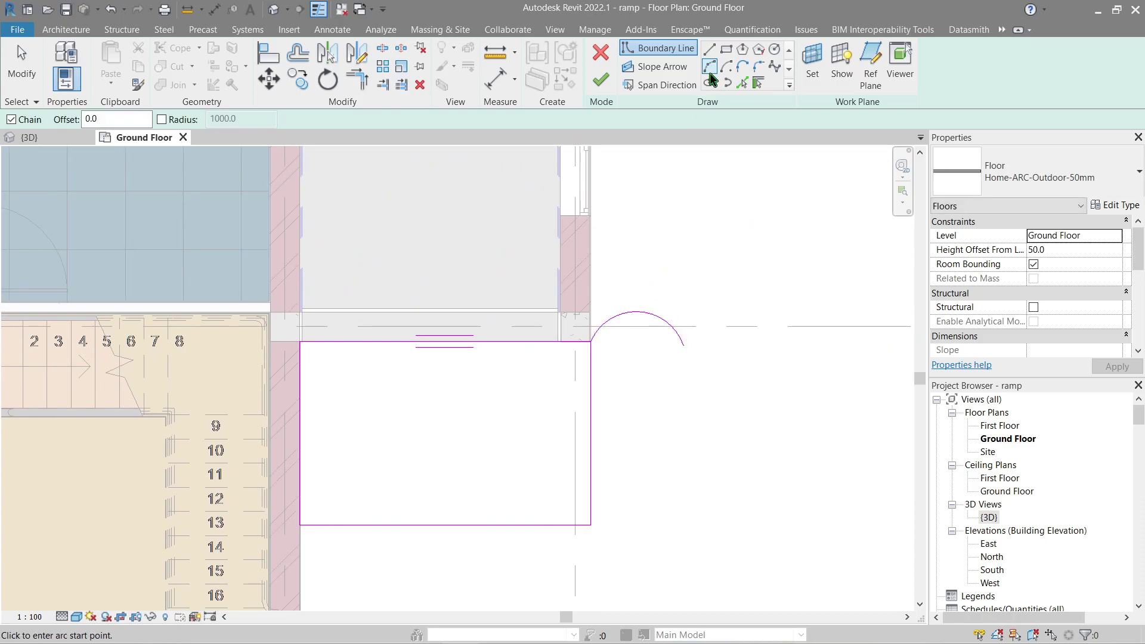
pyautogui.click(710, 51)
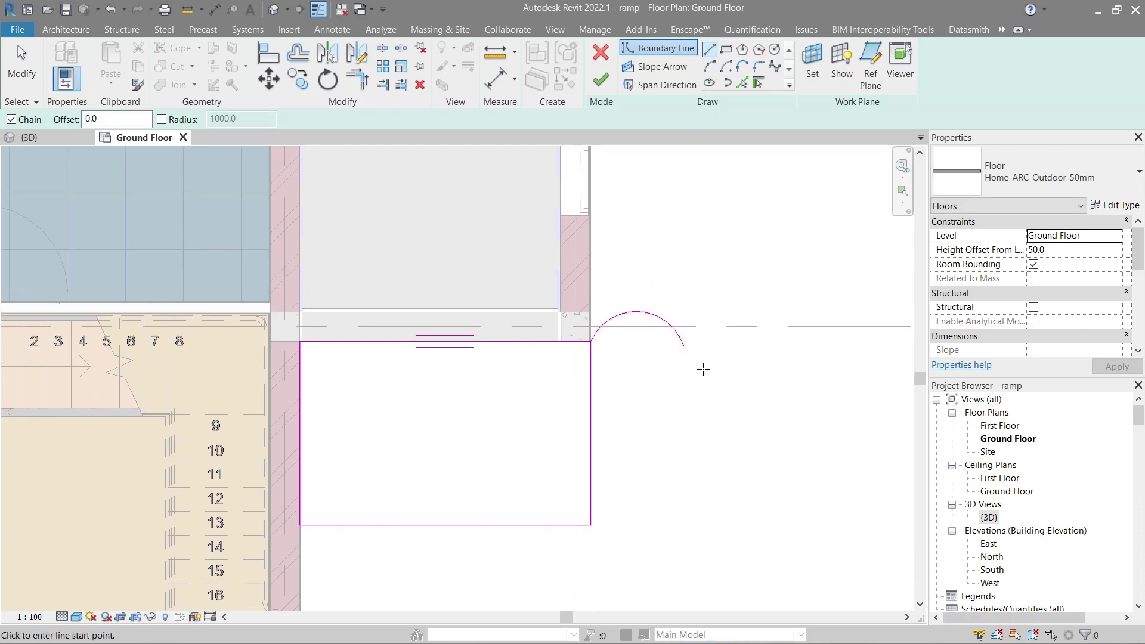
pyautogui.click(683, 346)
pyautogui.click(683, 441)
pyautogui.press('Escape')
pyautogui.press('Escape')
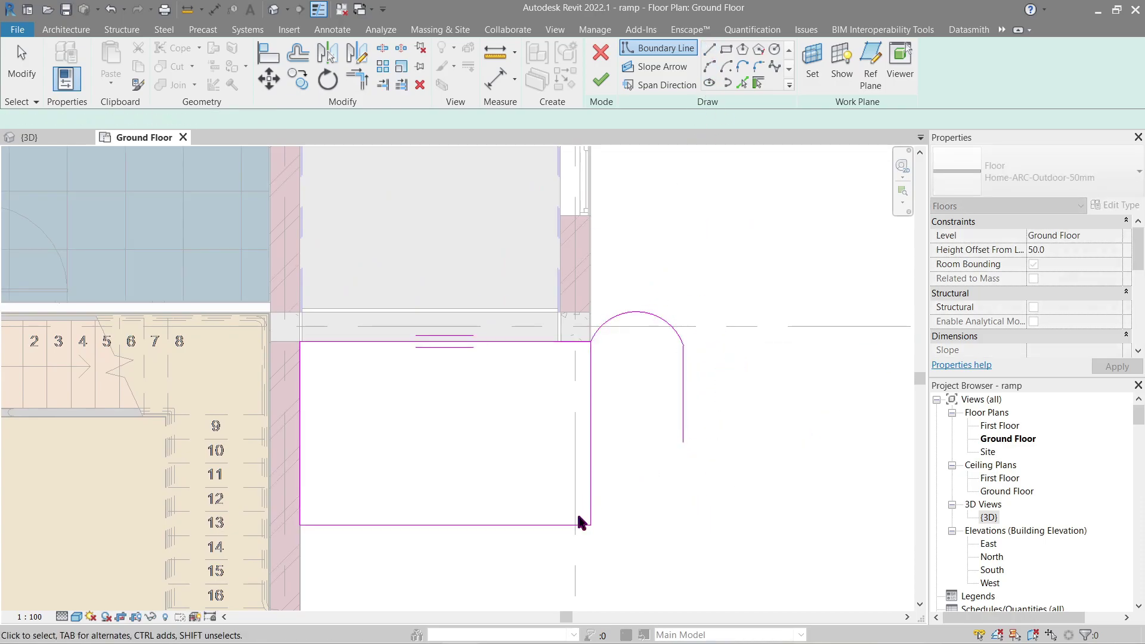
pyautogui.click(592, 430)
pyautogui.press('Delete')
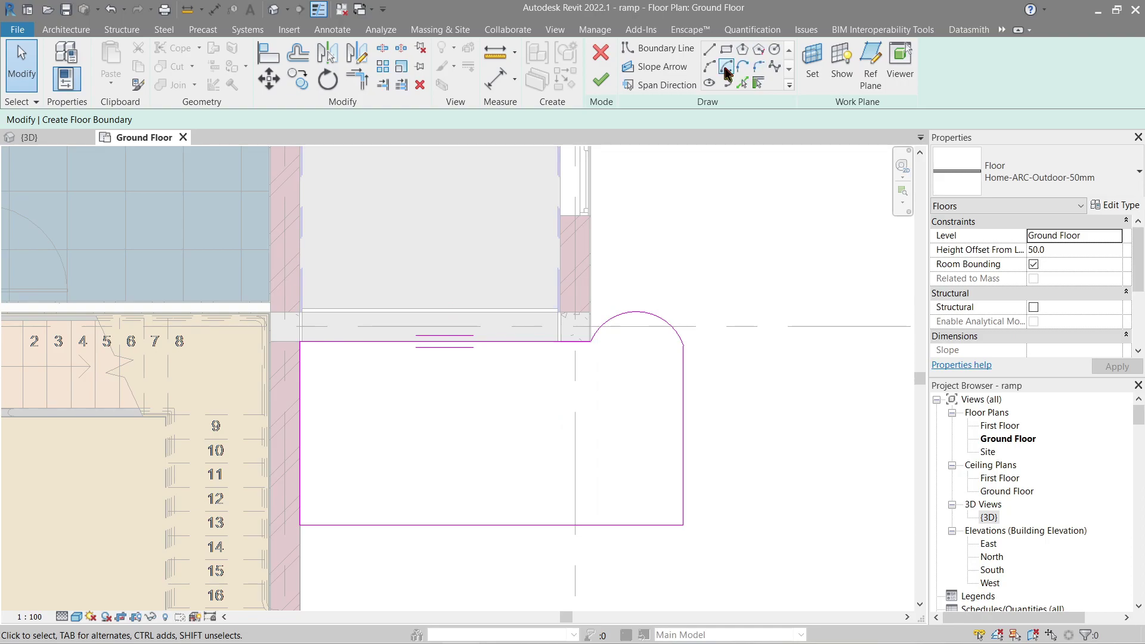
# Round the bottom-right corner between the bottom and right lines with a 500-radius fillet arc.
pyautogui.click(759, 67)
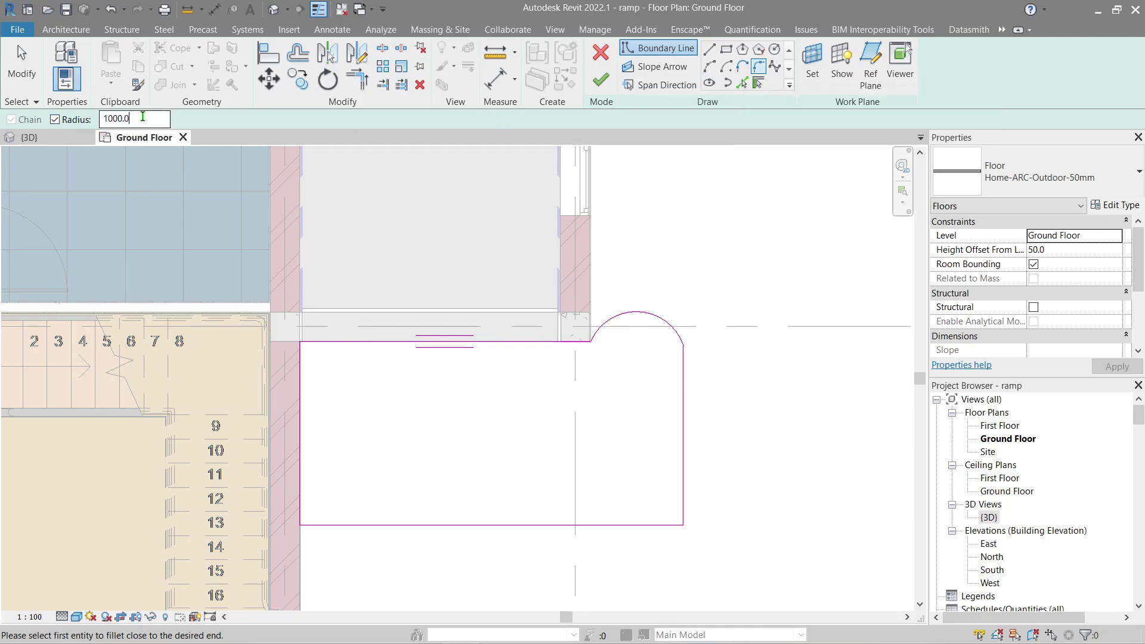
pyautogui.click(638, 526)
pyautogui.click(683, 463)
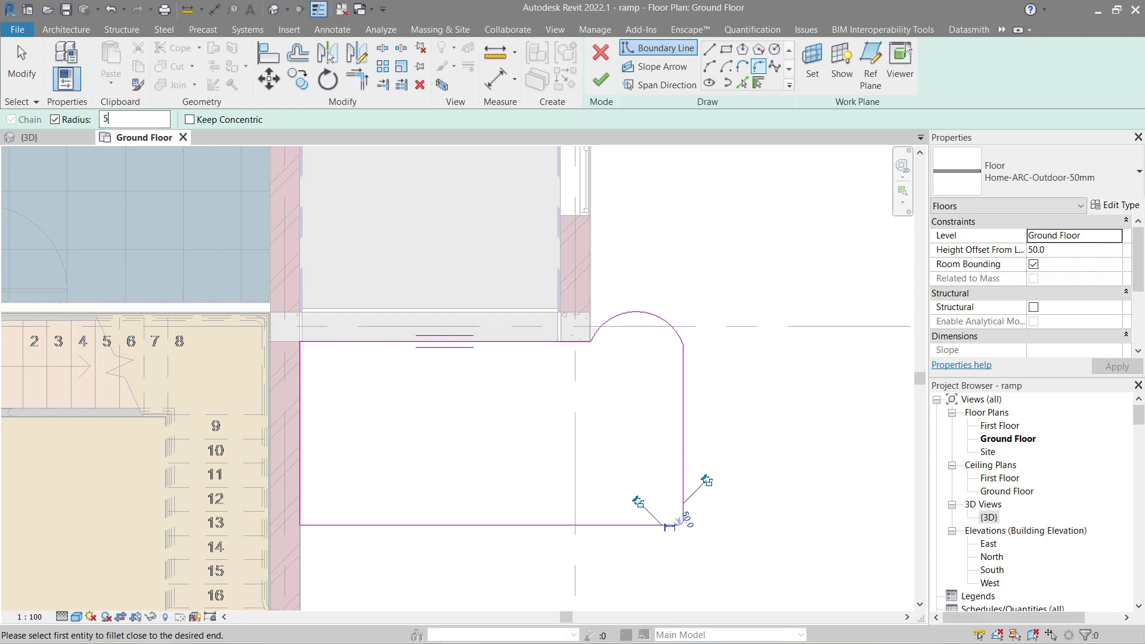
pyautogui.click(579, 525)
pyautogui.click(680, 431)
pyautogui.press('Escape')
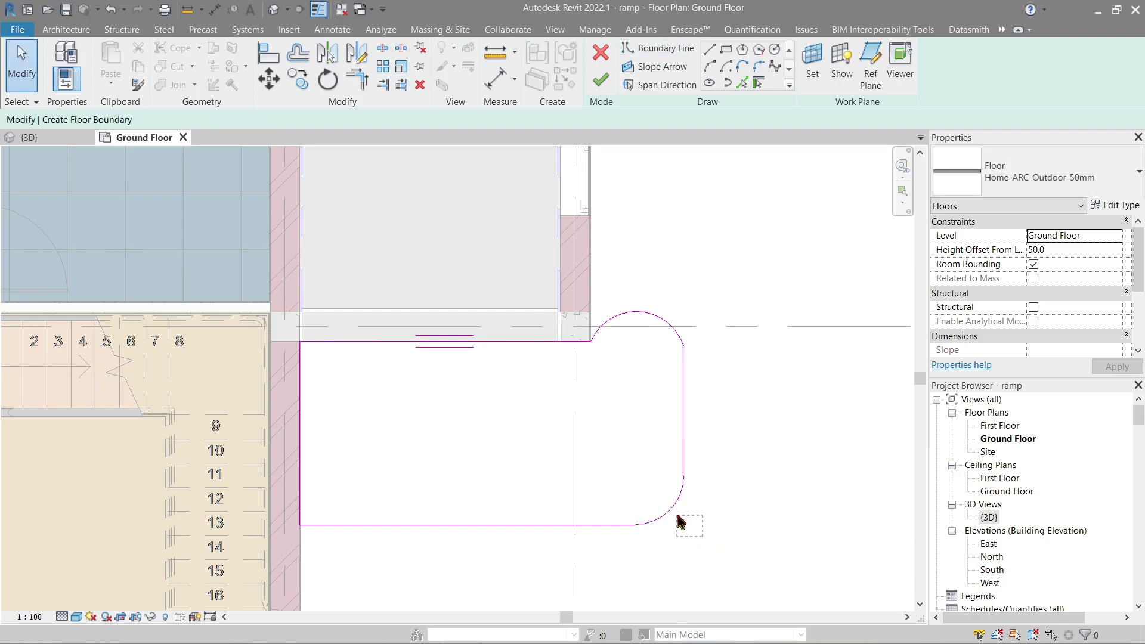
# Finish the new floor sketch and view the slab in 3D.
pyautogui.click(601, 81)
pyautogui.click(28, 137)
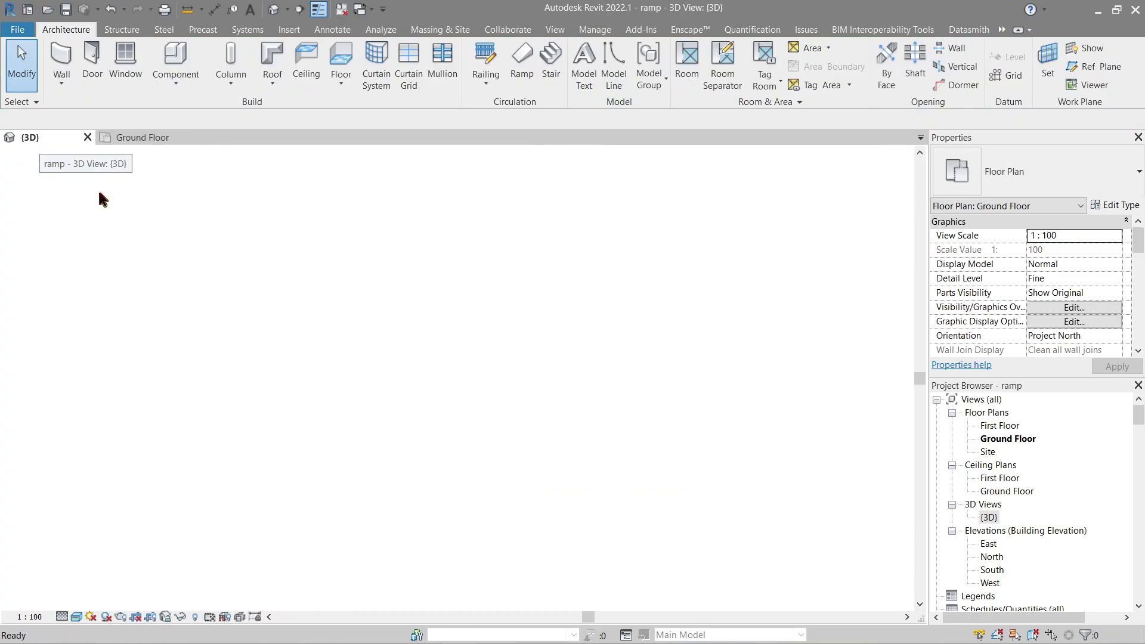
pyautogui.keyDown('shift'); pyautogui.moveTo(509, 504); pyautogui.dragTo(455, 447, button='middle'); pyautogui.keyUp('shift')
pyautogui.scroll(3, 547, 510)
# Lower the ramp's outer edge and its curved-end edge to -300.
pyautogui.click(550, 506)
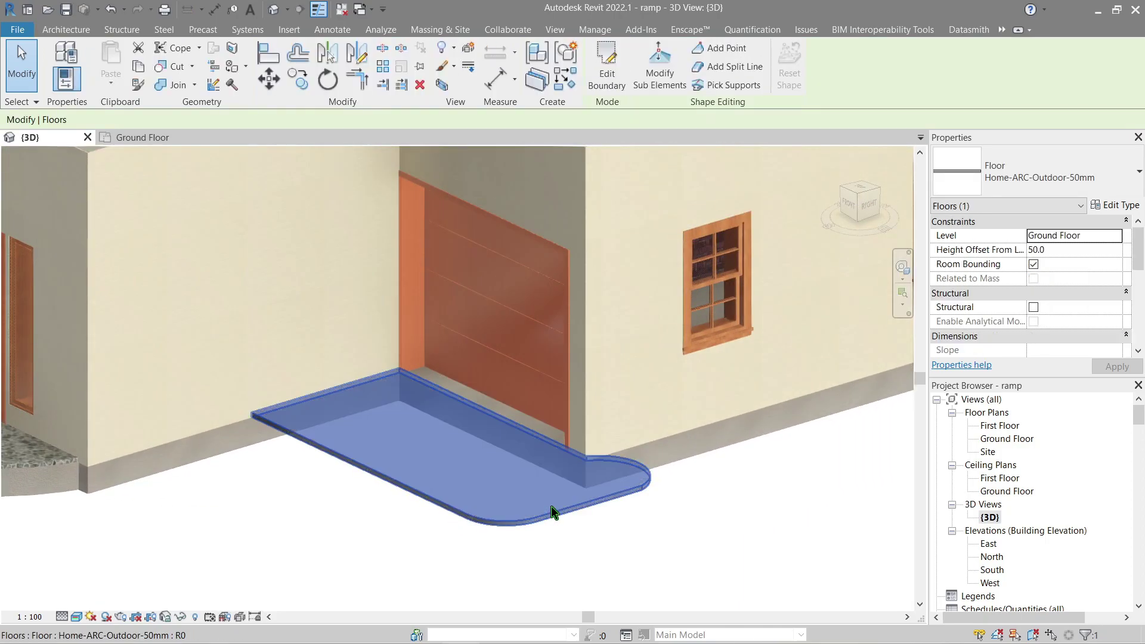
pyautogui.click(662, 76)
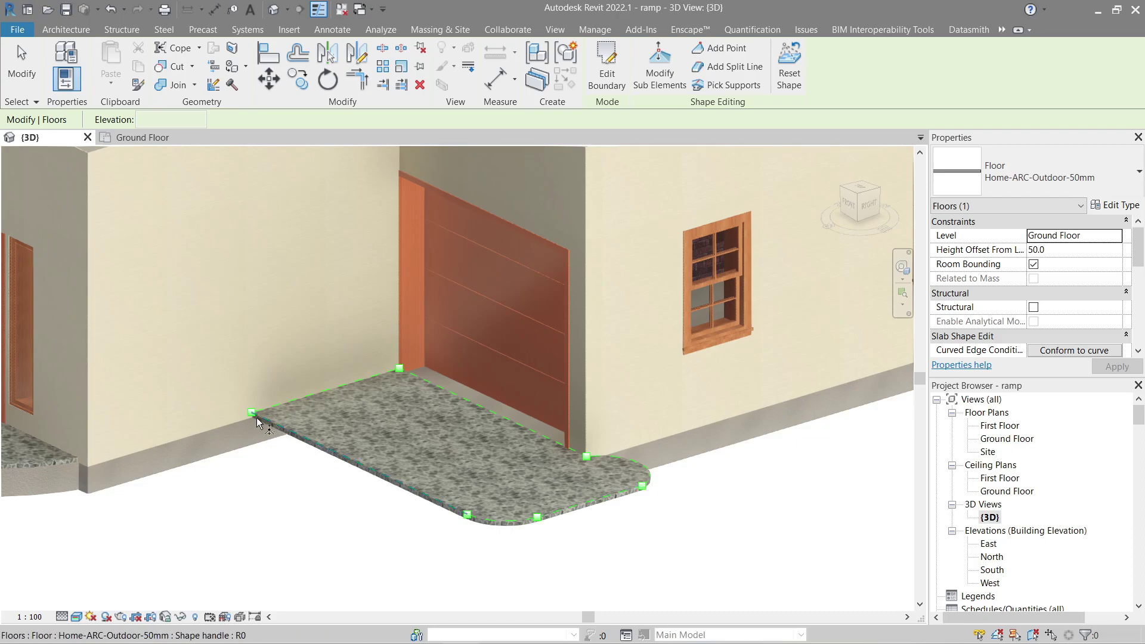
pyautogui.click(325, 445)
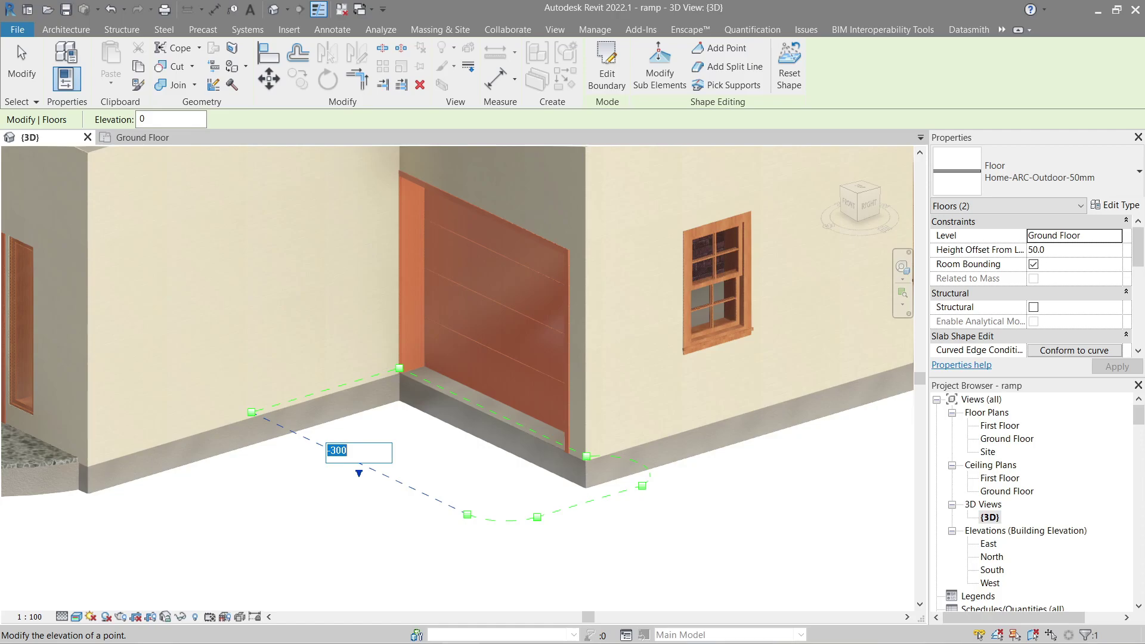
pyautogui.press('Return')
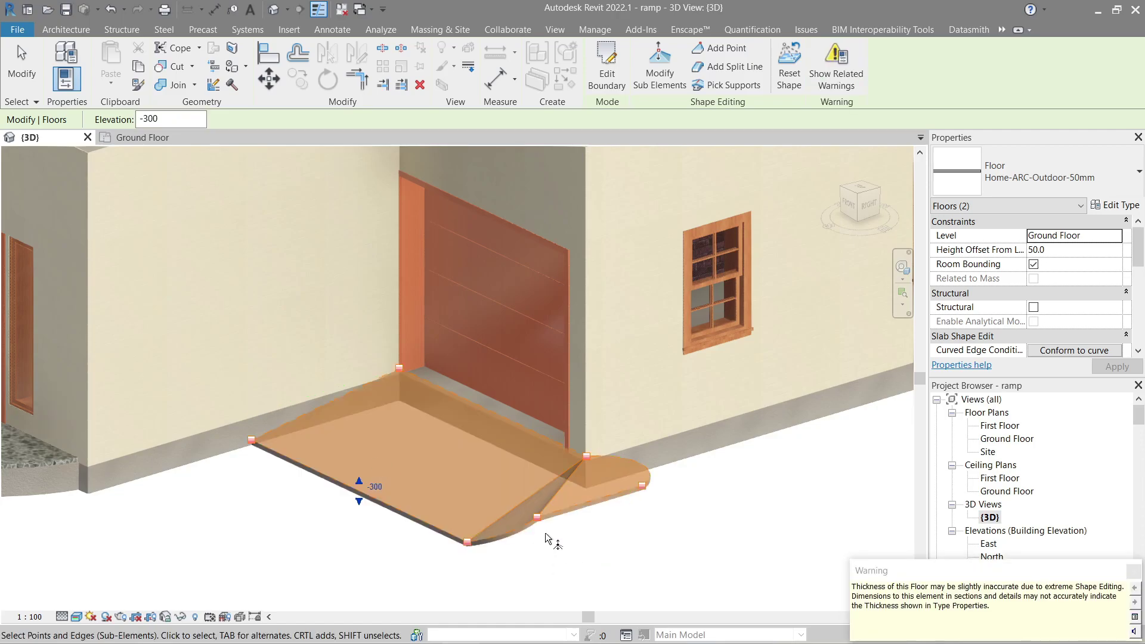
pyautogui.click(597, 495)
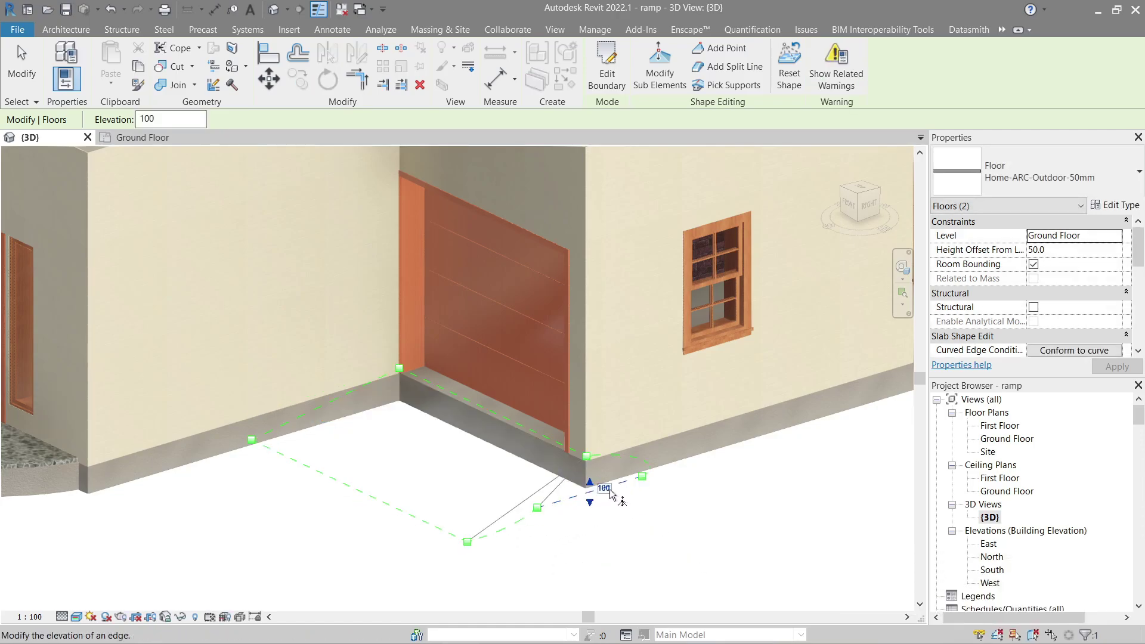
pyautogui.press('Return')
pyautogui.press('Escape')
pyautogui.scroll(-5, 686, 540)
pyautogui.keyDown('shift'); pyautogui.moveTo(686, 540); pyautogui.dragTo(604, 535, button='middle'); pyautogui.keyUp('shift')
# Add a new shape point on the ramp's curved edge.
pyautogui.click(606, 538)
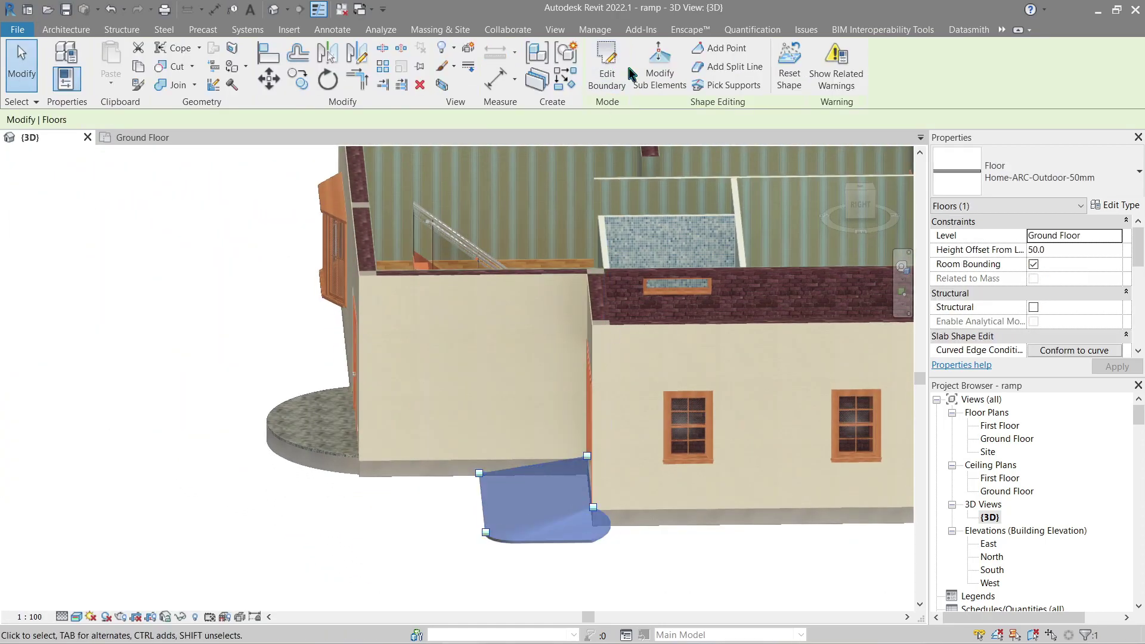
pyautogui.click(660, 78)
pyautogui.scroll(4, 640, 519)
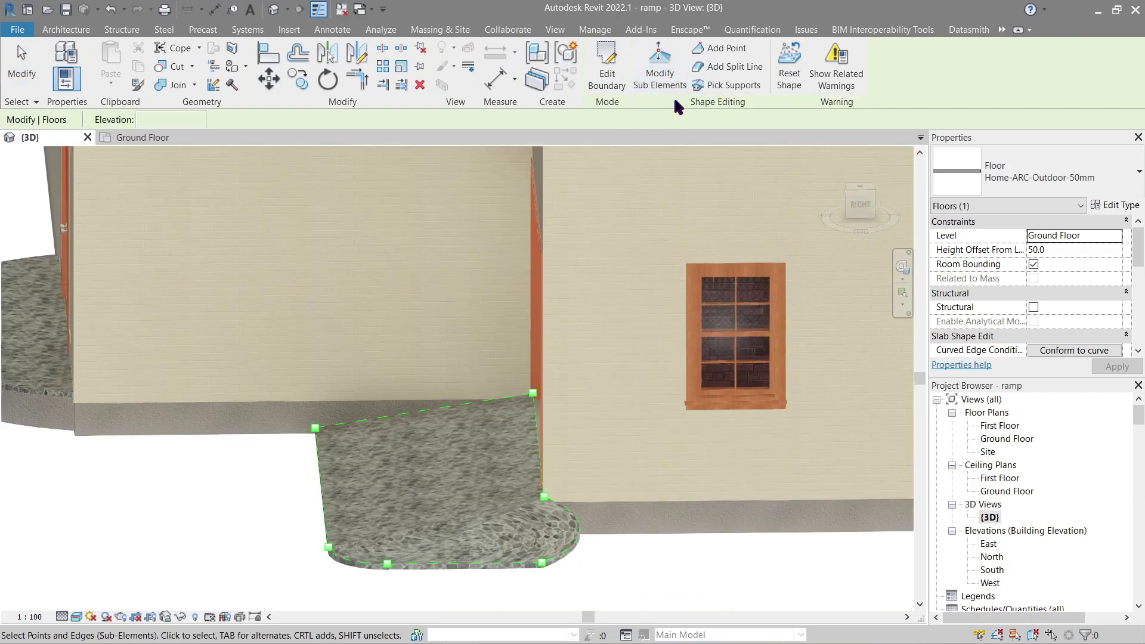
pyautogui.click(724, 52)
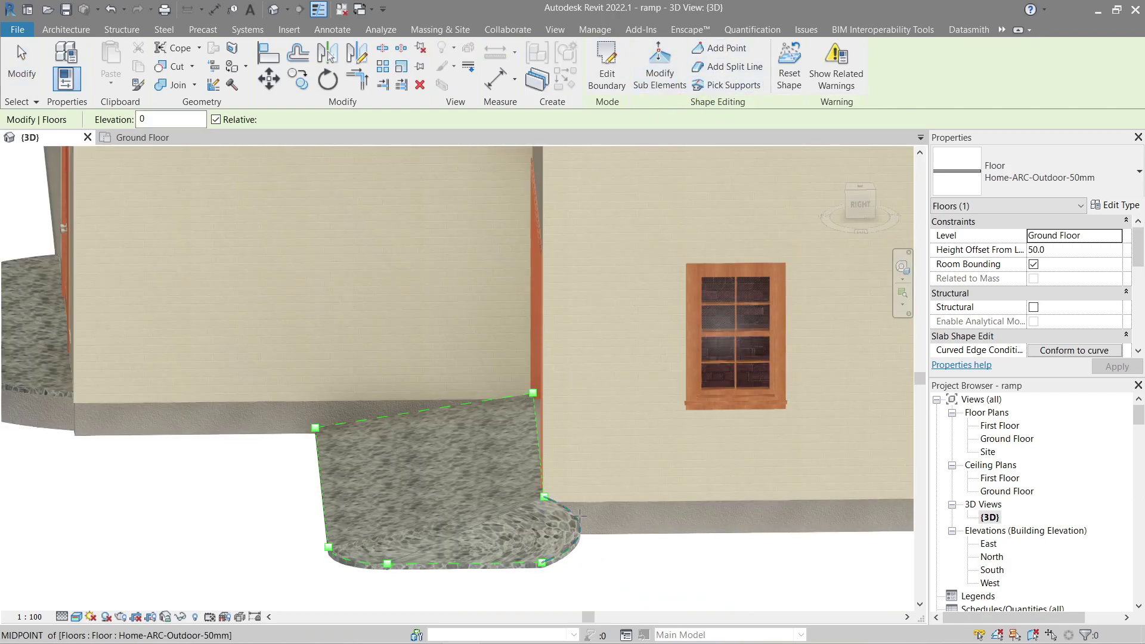
pyautogui.keyDown('shift'); pyautogui.moveTo(571, 512); pyautogui.dragTo(647, 438, button='middle'); pyautogui.keyUp('shift')
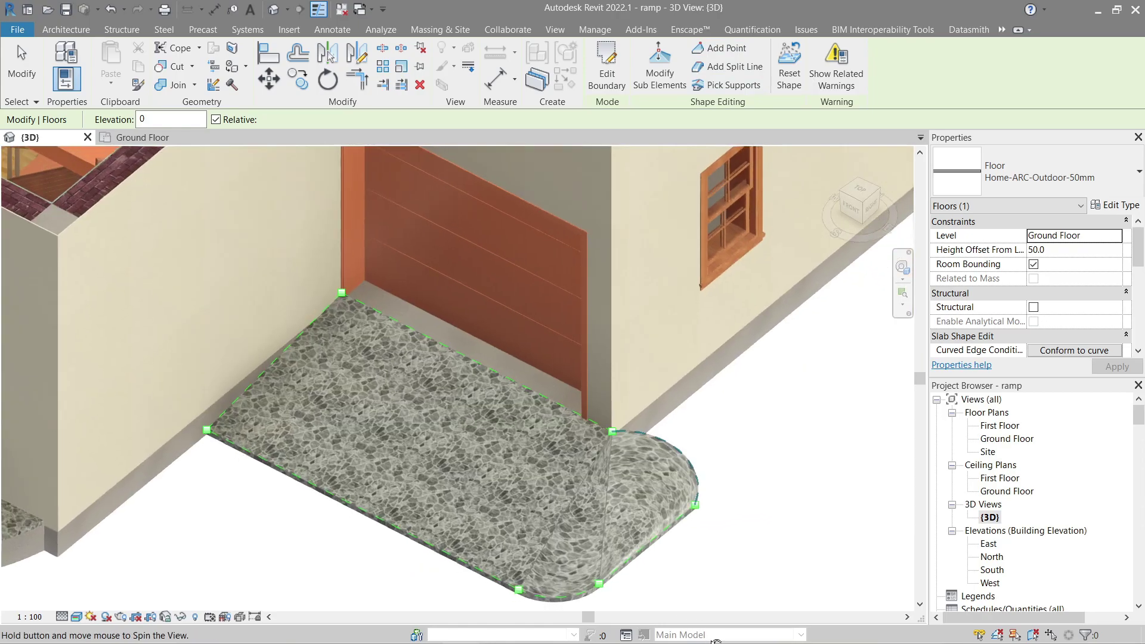
pyautogui.click(651, 435)
pyautogui.press('Escape')
pyautogui.press('Escape')
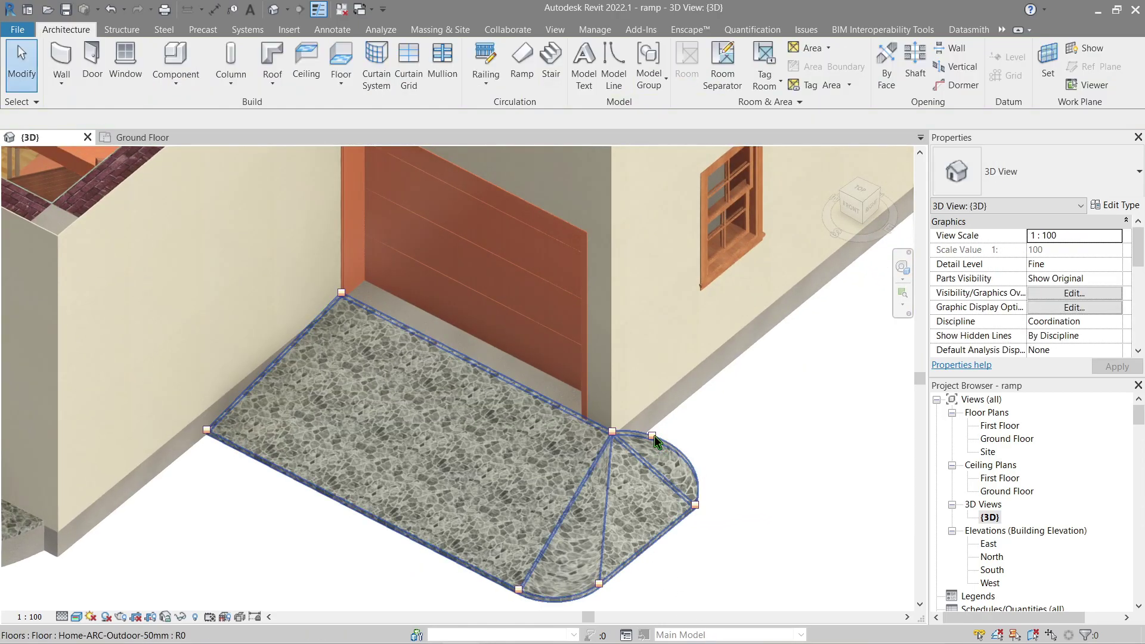
# Lower the new curved-edge point to -300 and inspect the ramp in 3D.
pyautogui.click(653, 434)
pyautogui.click(660, 63)
pyautogui.click(652, 435)
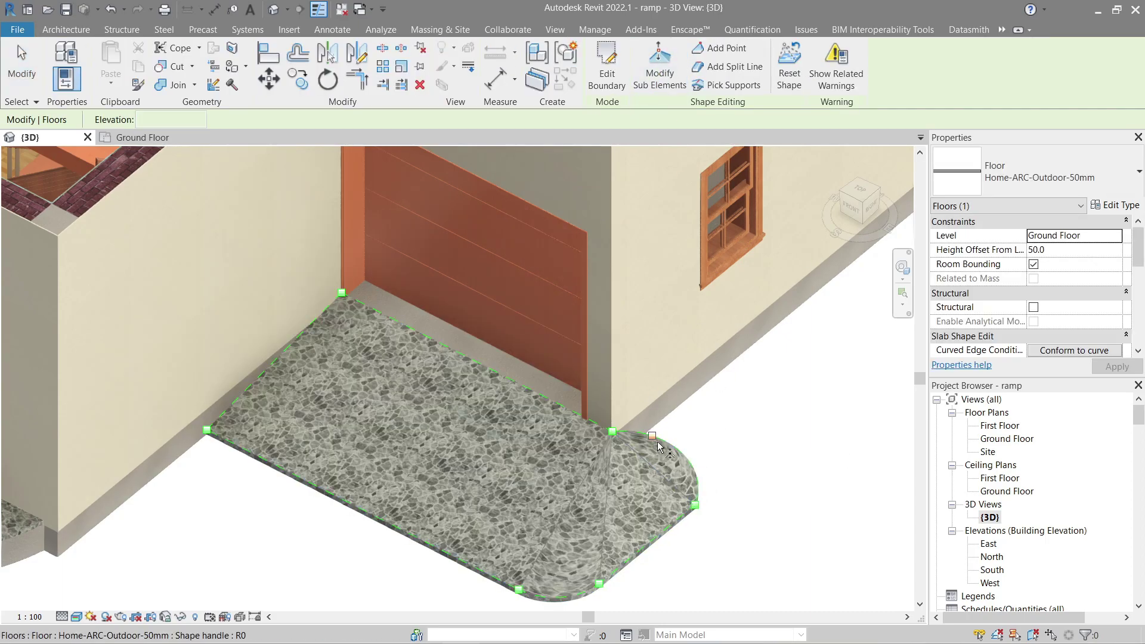
pyautogui.press('Return')
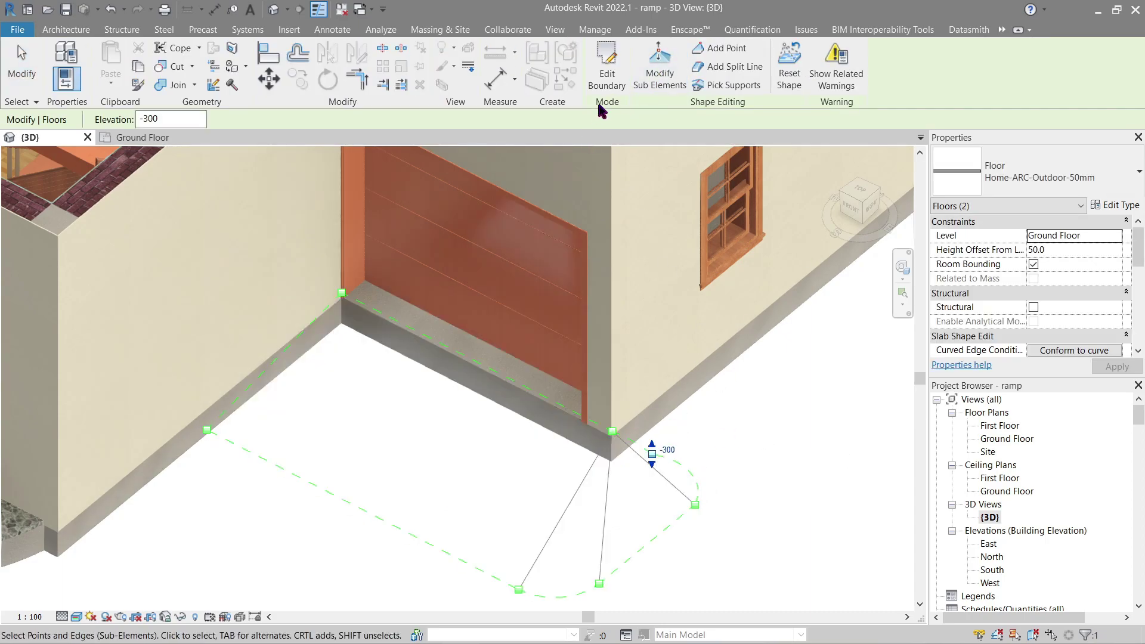
pyautogui.press('Escape')
pyautogui.press('Escape')
pyautogui.keyDown('shift'); pyautogui.moveTo(835, 495); pyautogui.dragTo(542, 522, button='middle'); pyautogui.keyUp('shift')
pyautogui.scroll(3, 871, 421)
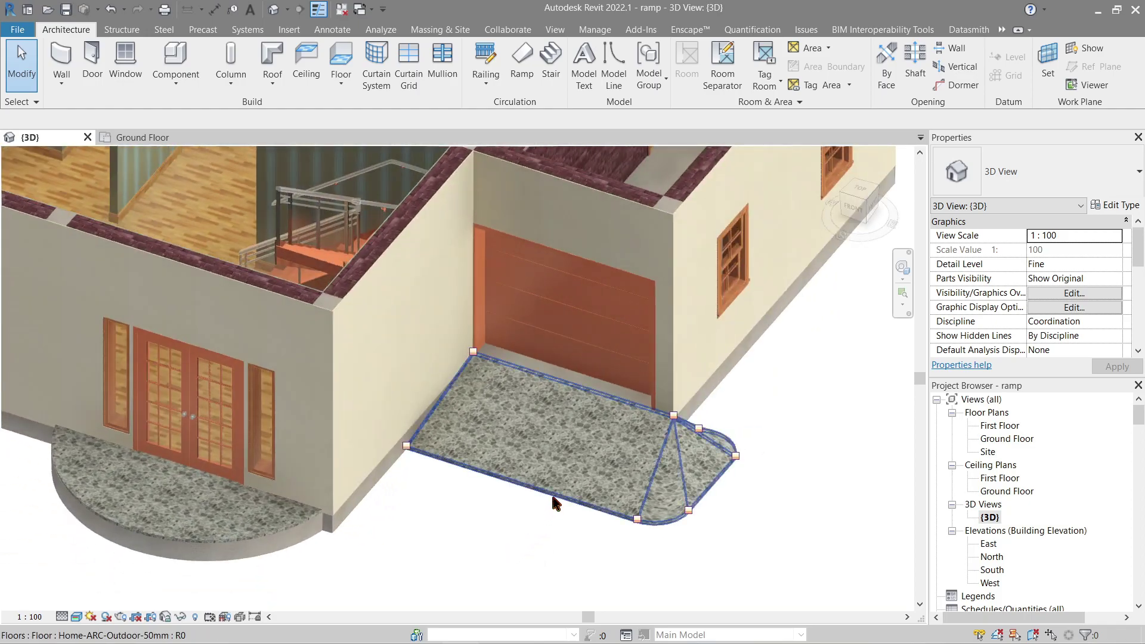
# Zoom in on the garage door threshold and start the Spot Elevation tool with EL.
pyautogui.scroll(5, 578, 468)
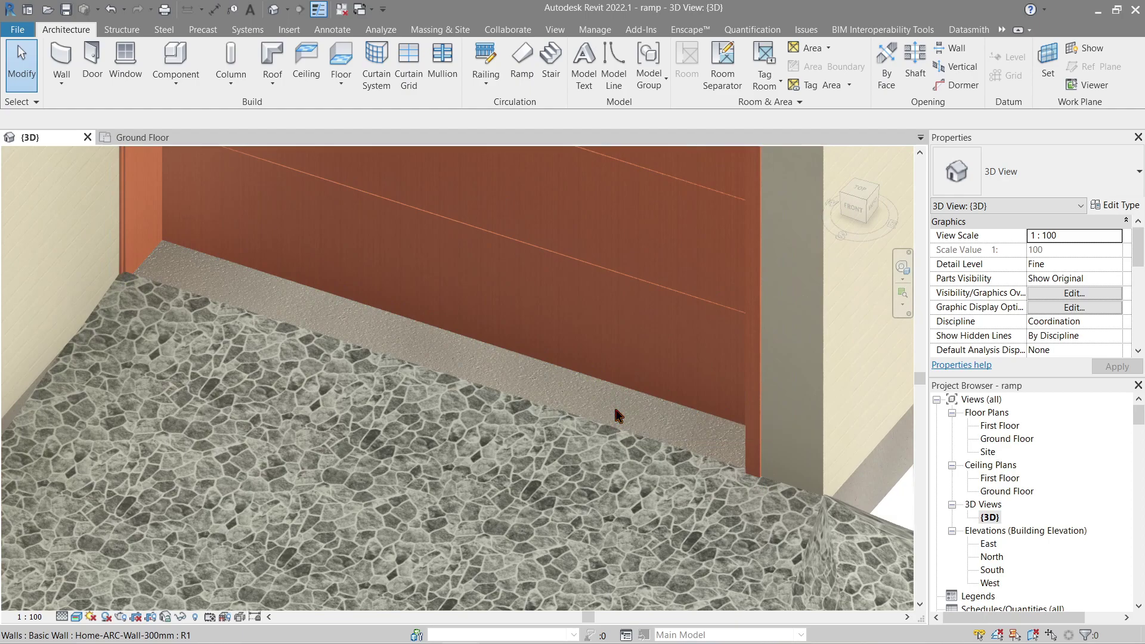
pyautogui.scroll(-5, 621, 417)
pyautogui.scroll(5, 578, 500)
pyautogui.press('e')
pyautogui.press('l')
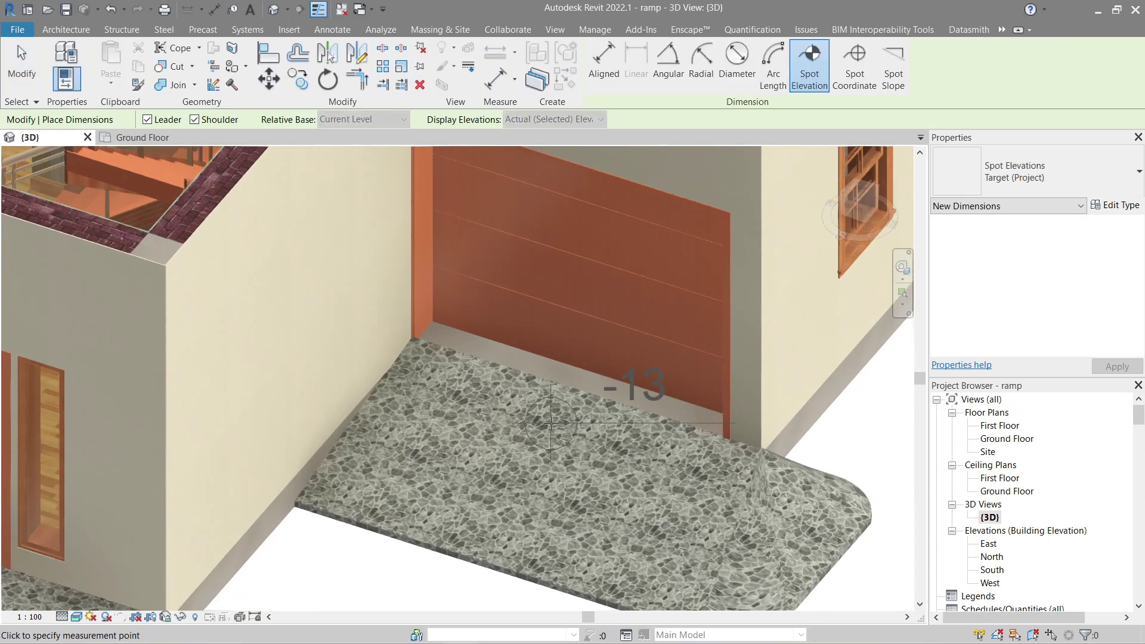
pyautogui.scroll(2, 553, 457)
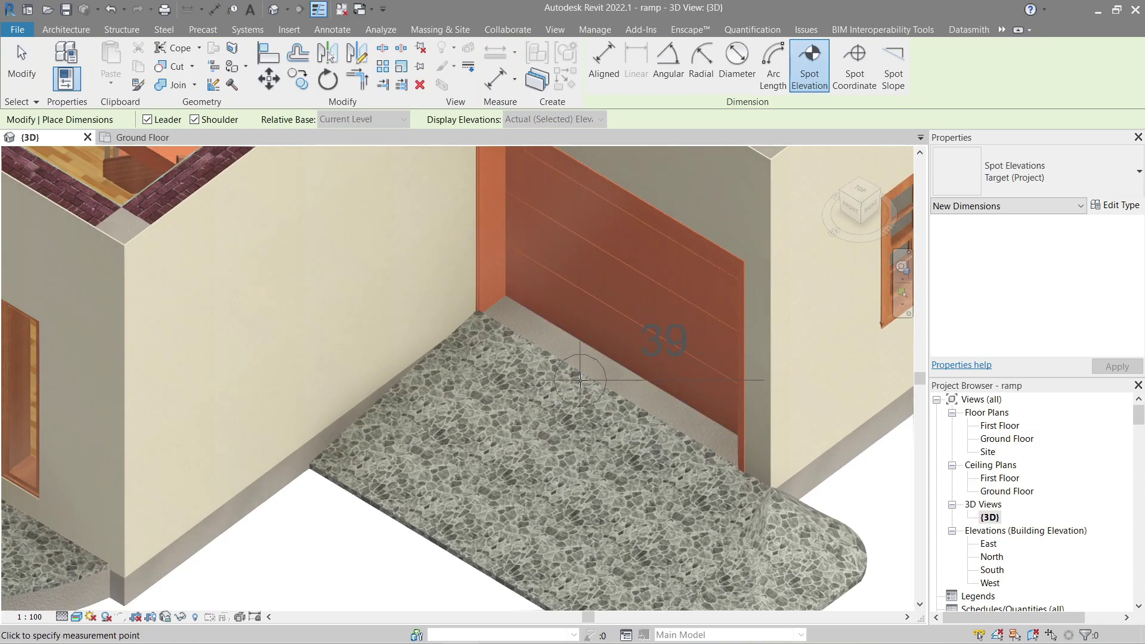
# Set both door-side corner points of the ramp to elevation 0.
pyautogui.press('Escape')
pyautogui.press('Escape')
pyautogui.click(594, 387)
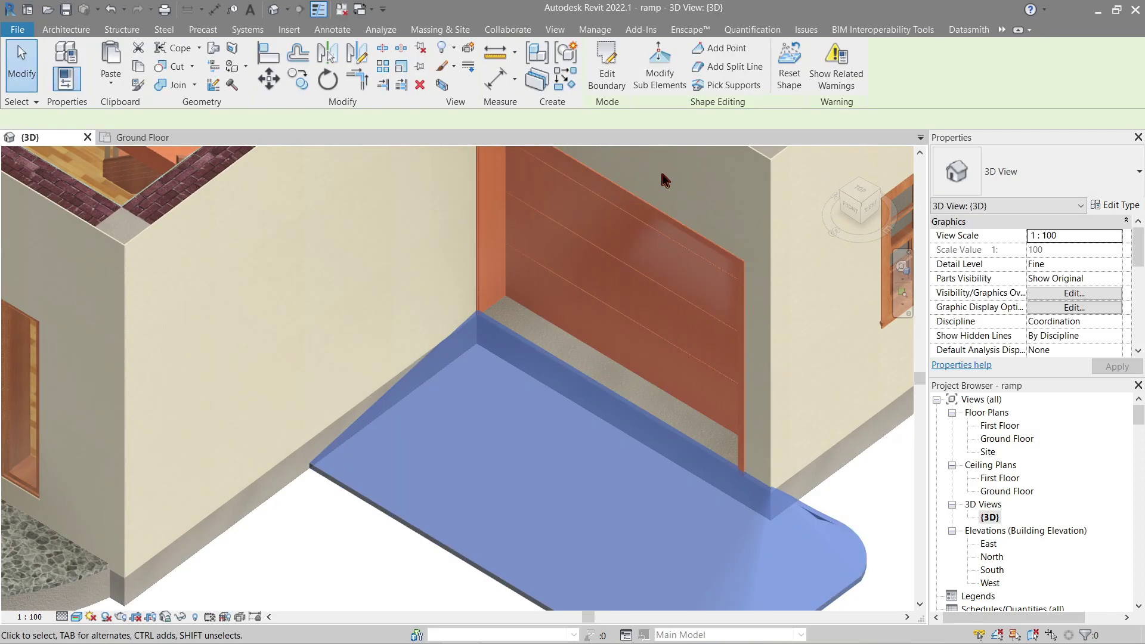
pyautogui.click(660, 70)
pyautogui.click(483, 314)
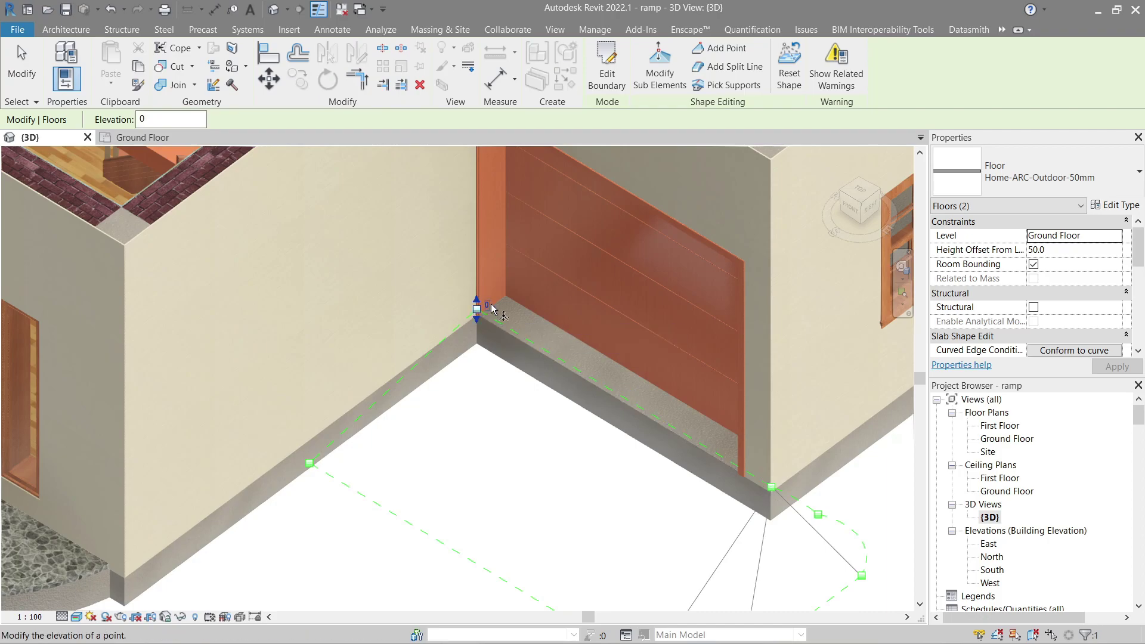
pyautogui.press('Return')
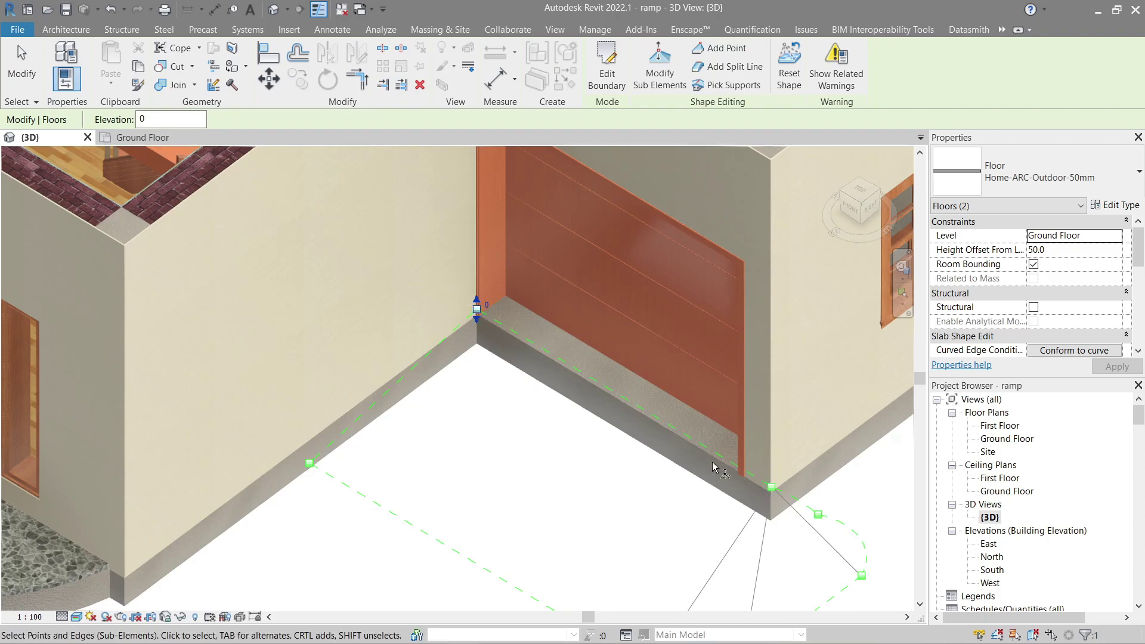
pyautogui.click(772, 487)
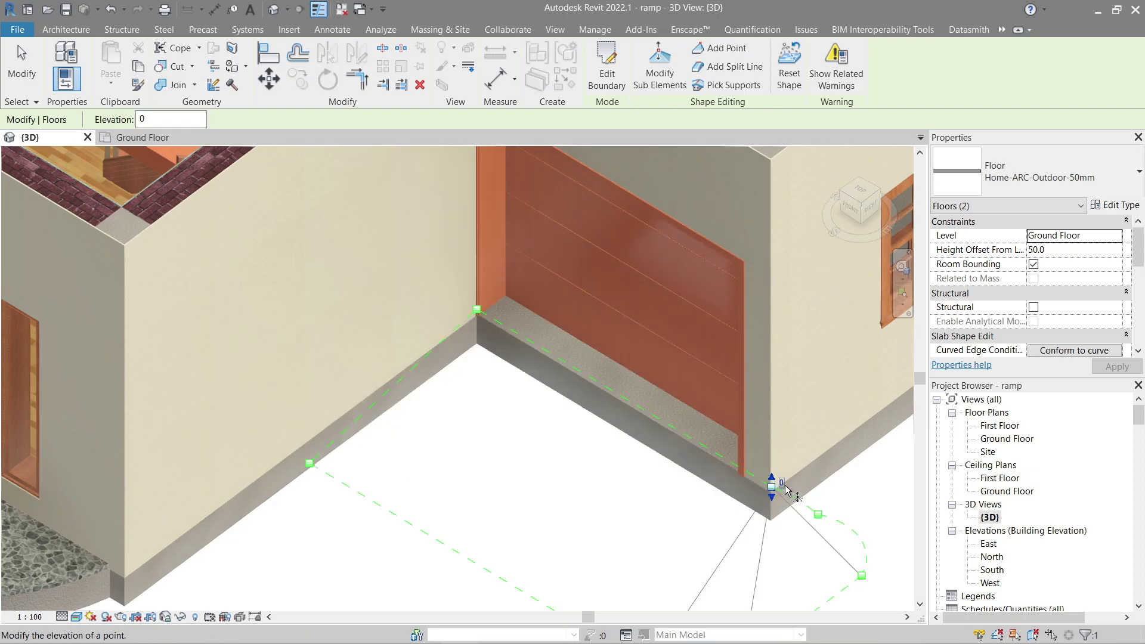
pyautogui.write('0')
pyautogui.press('Return')
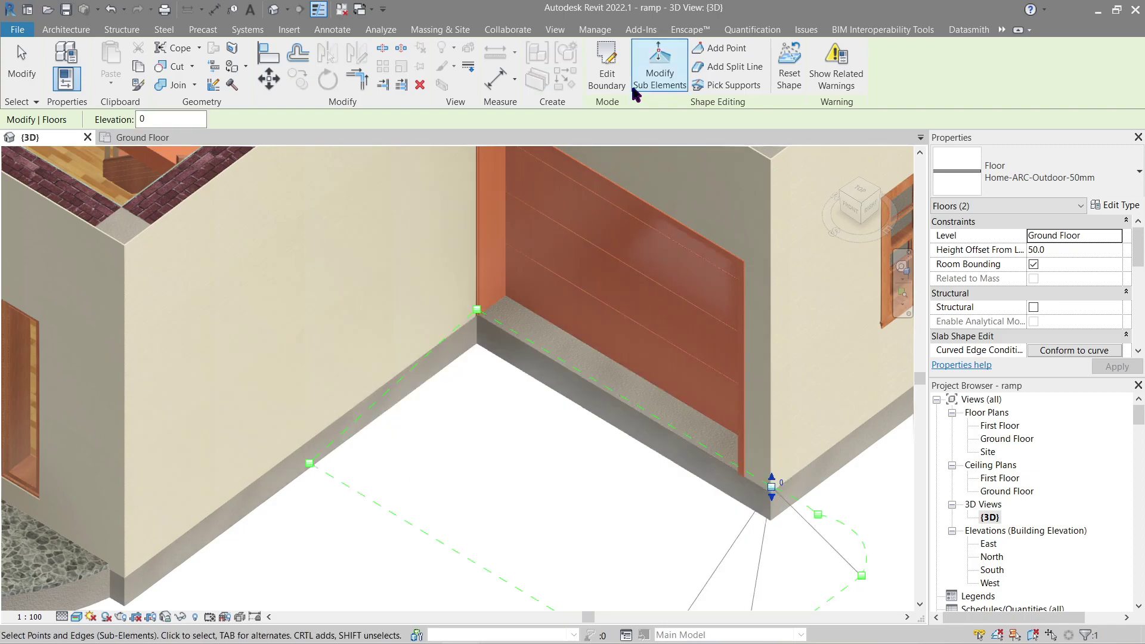
pyautogui.click(659, 66)
# Set the floor's Height Offset From Level to 0.0 and check it with a spot elevation.
pyautogui.click(472, 556)
pyautogui.click(1067, 250)
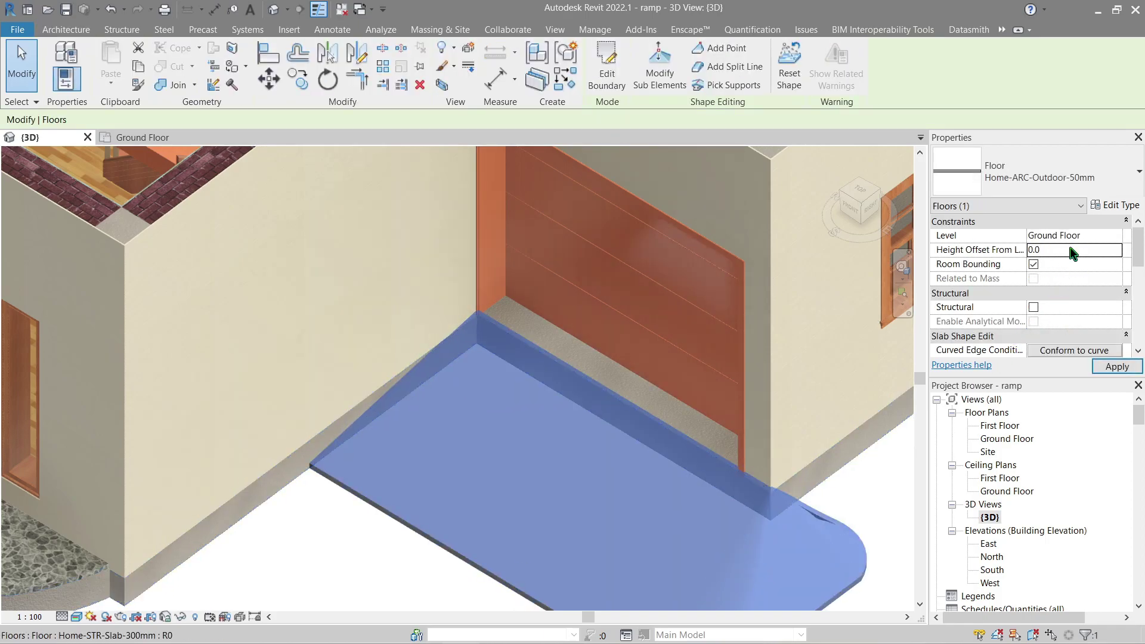
pyautogui.write('0.0')
pyautogui.press('Escape')
pyautogui.press('e')
pyautogui.press('l')
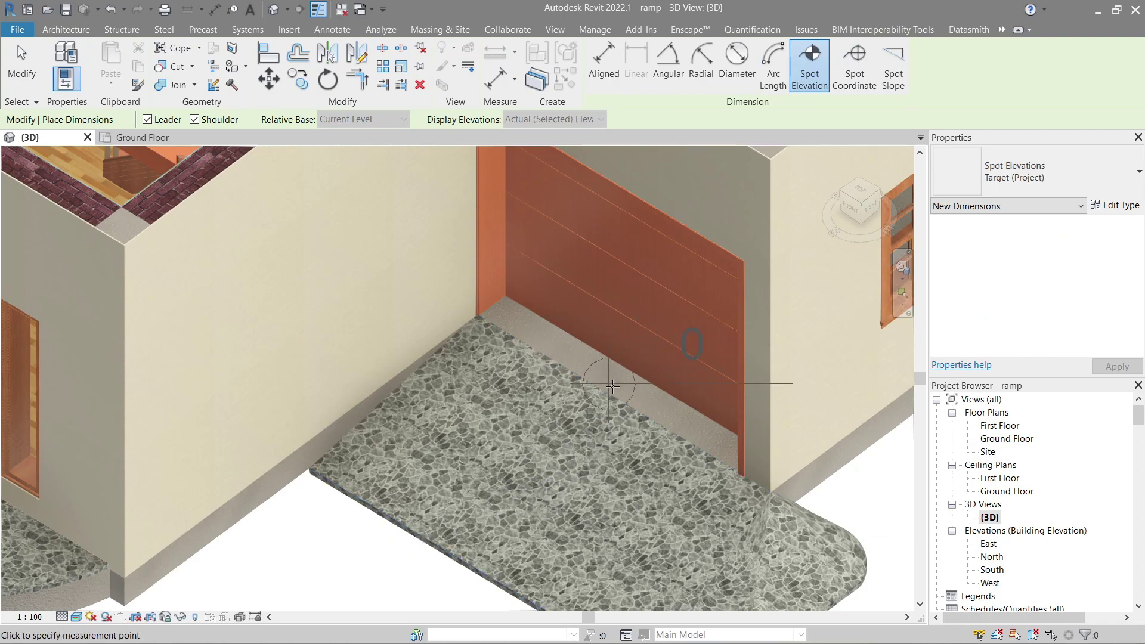
pyautogui.press('Escape')
pyautogui.press('Escape')
pyautogui.scroll(-4, 626, 455)
pyautogui.scroll(2, 623, 427)
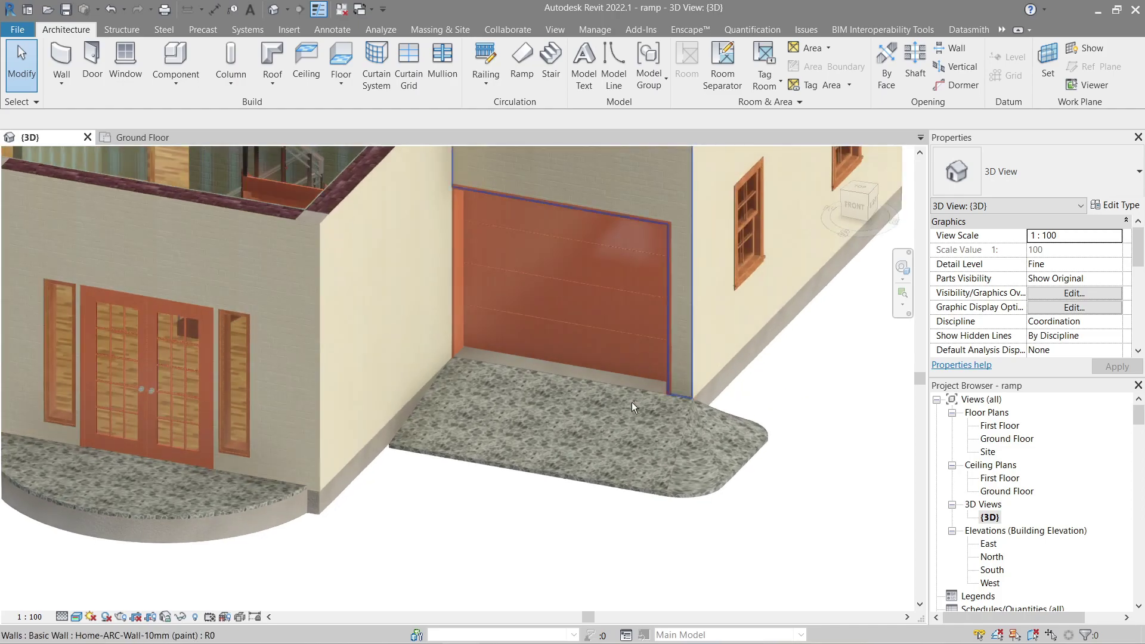
pyautogui.moveTo(585, 478); pyautogui.dragTo(527, 506, button='middle')
# Duplicate the garage entrance floor's type as Home-ARC-Ramp.
pyautogui.click(531, 512)
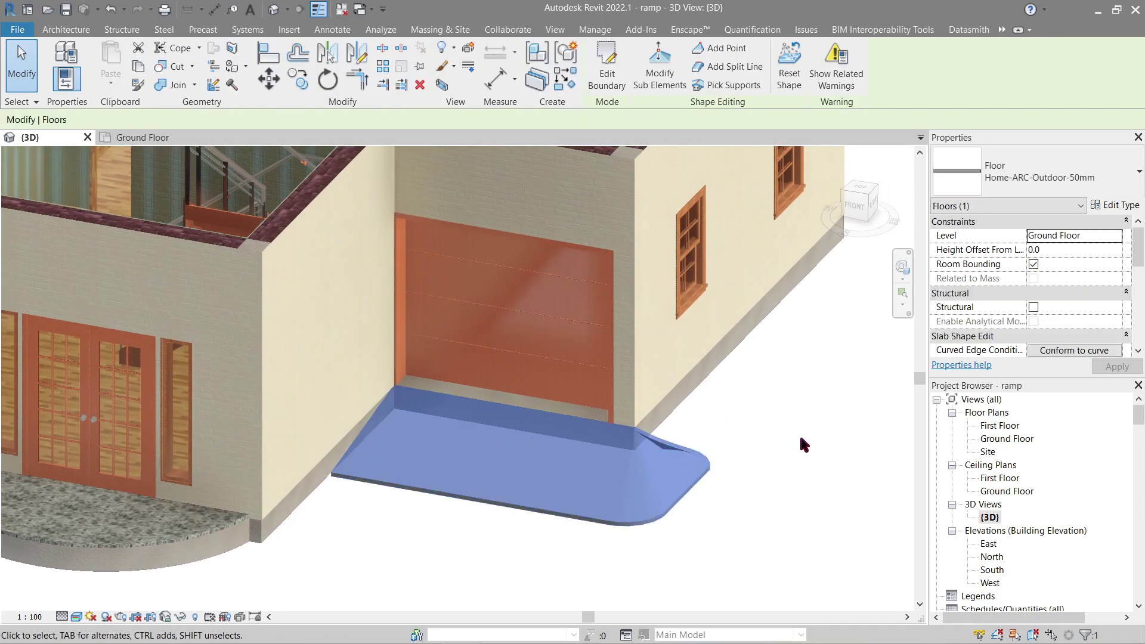
pyautogui.click(1119, 205)
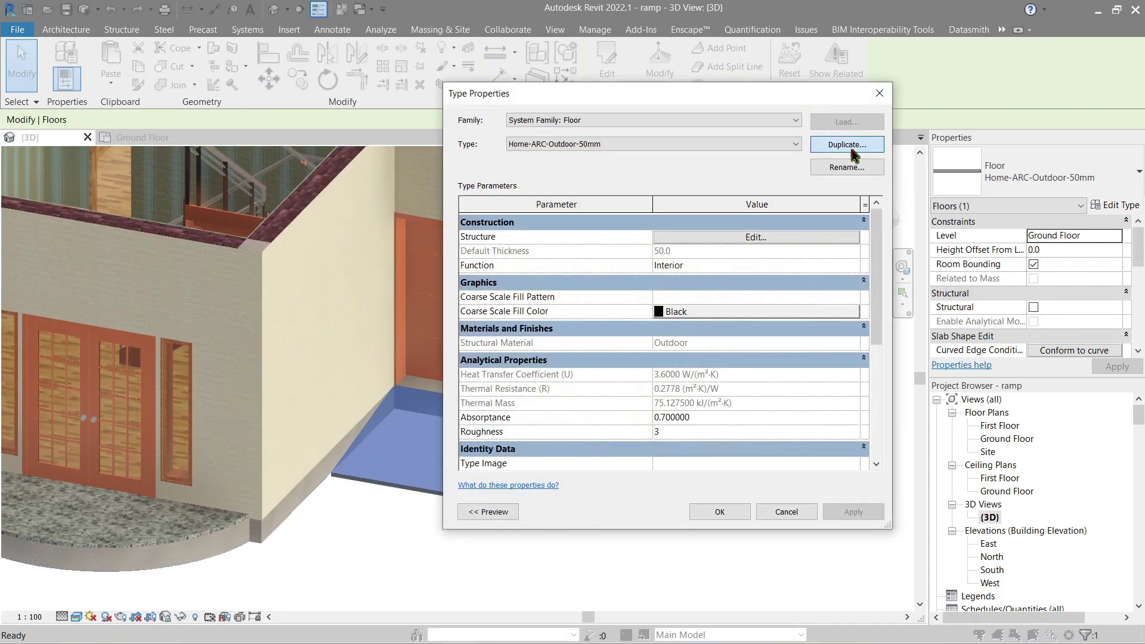
pyautogui.click(847, 144)
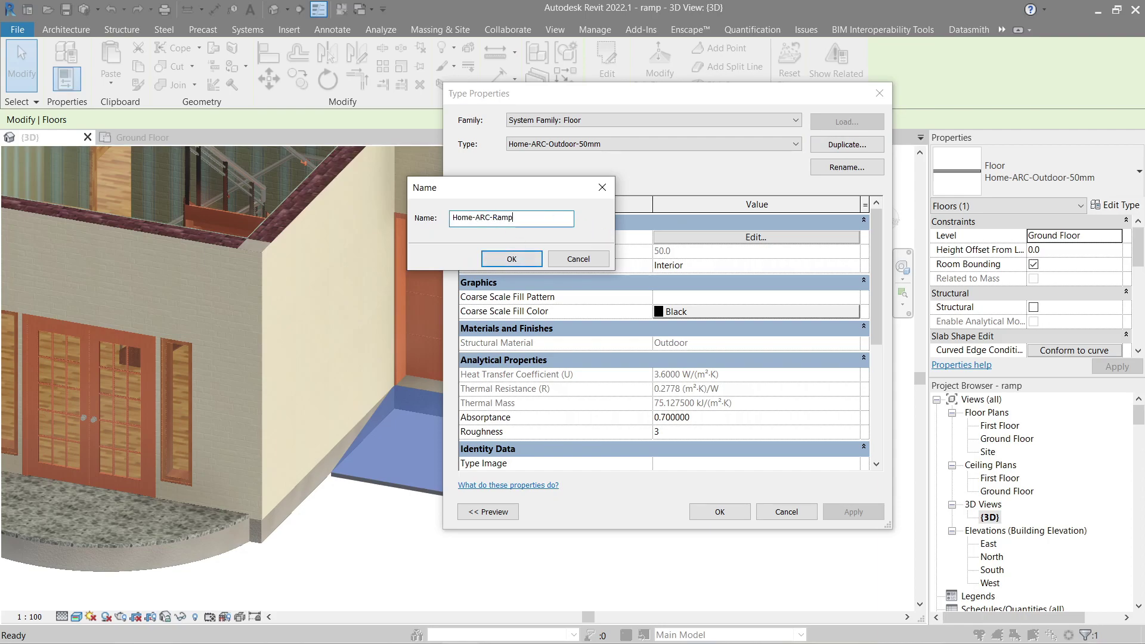
pyautogui.click(511, 259)
# Set the Home-ARC-Ramp structure layer material to Concrete, Cast In Situ and apply the type.
pyautogui.click(680, 237)
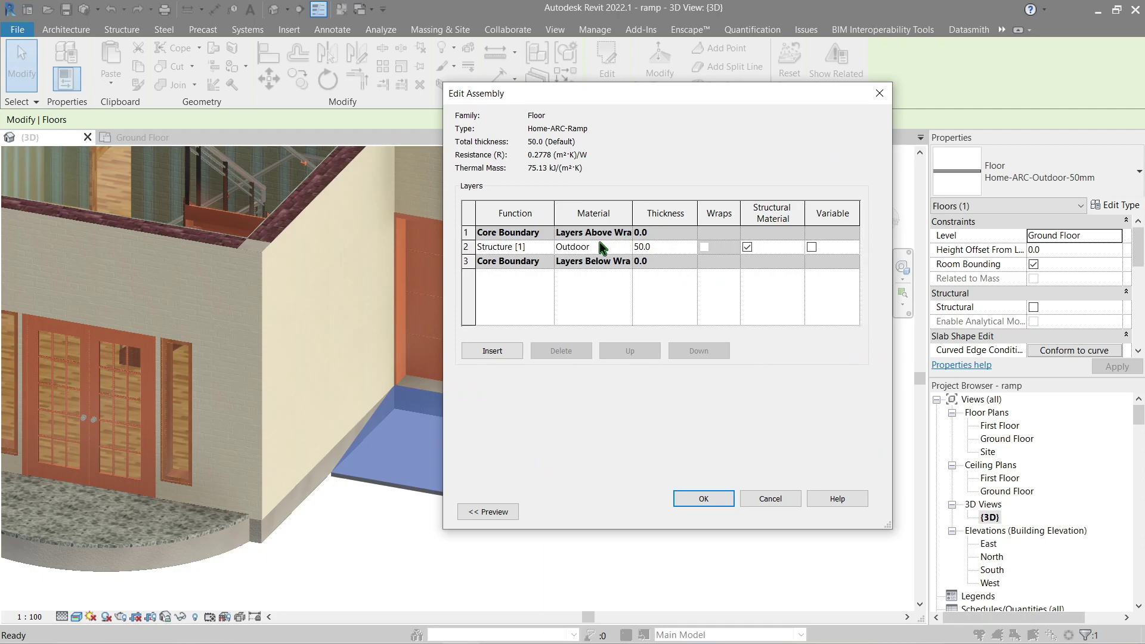
pyautogui.click(631, 247)
pyautogui.click(630, 247)
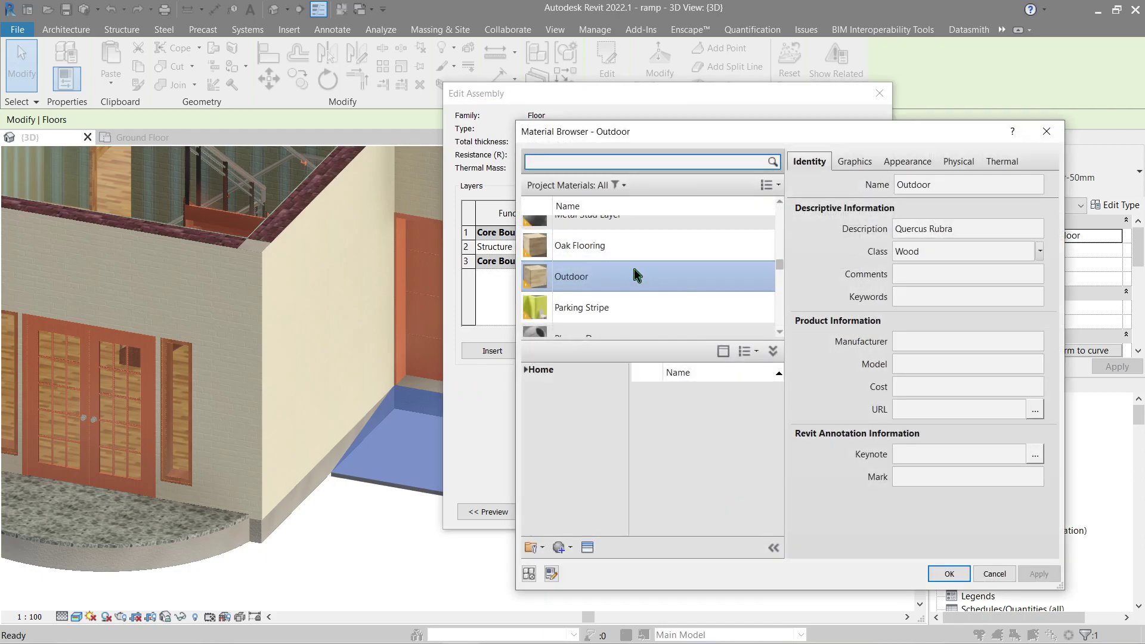
pyautogui.scroll(2, 637, 275)
pyautogui.scroll(1, 637, 276)
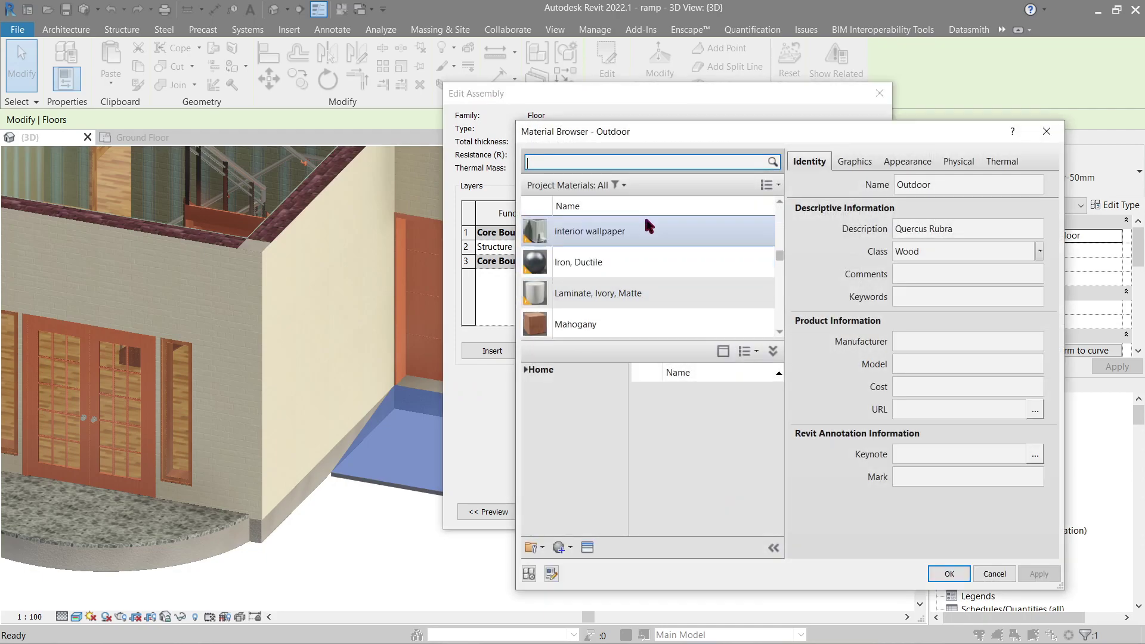
pyautogui.click(656, 163)
pyautogui.write('concrete')
pyautogui.press('Return')
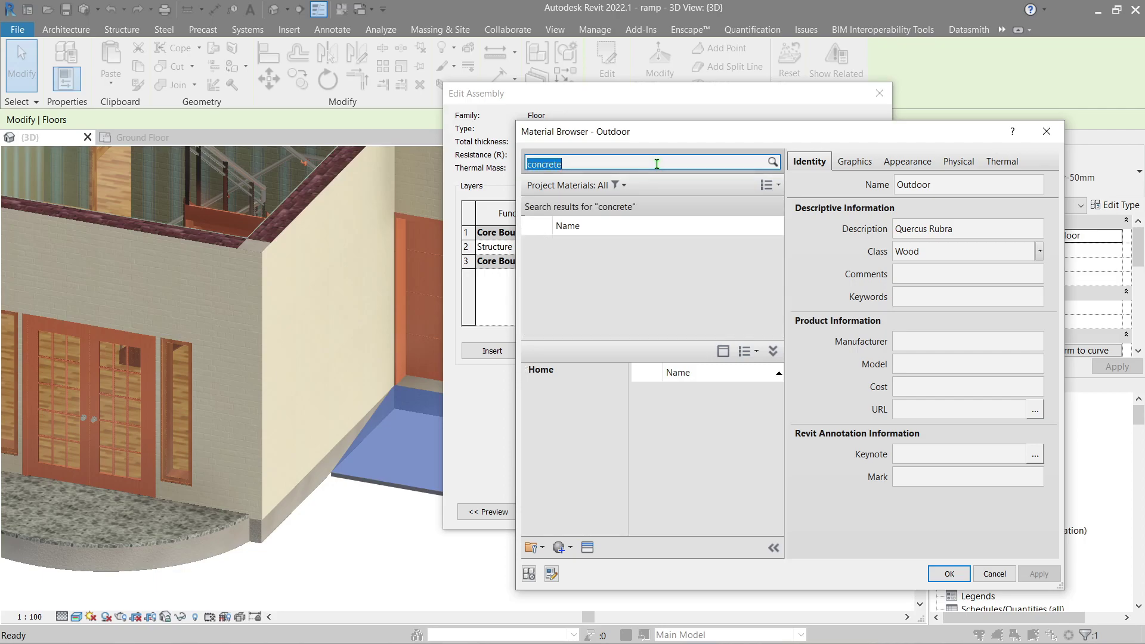
pyautogui.scroll(-1, 639, 274)
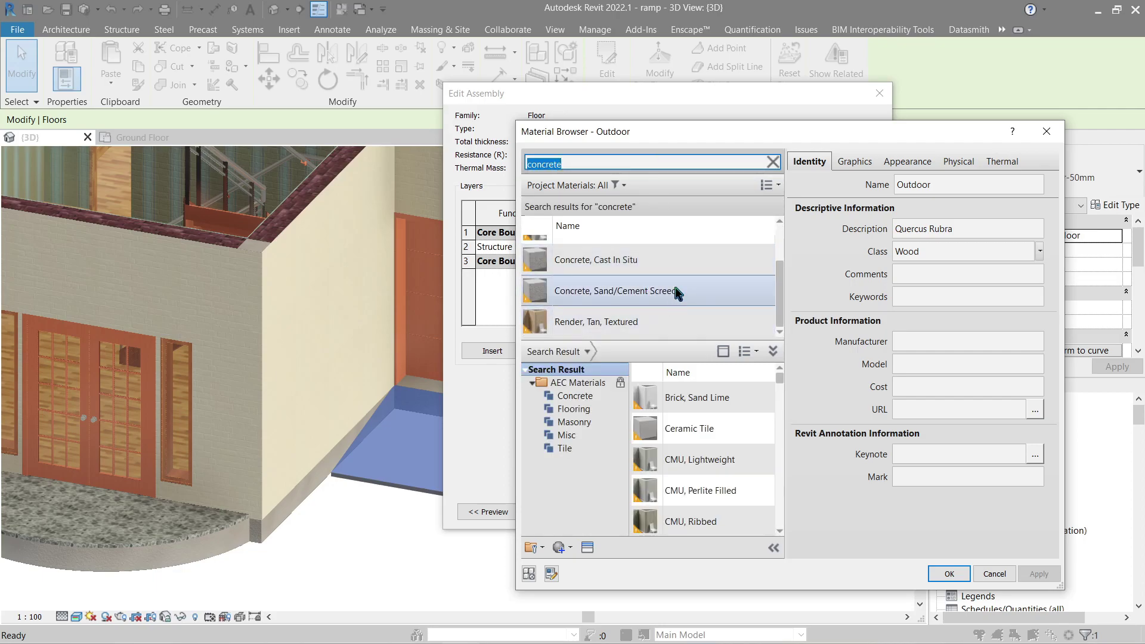
pyautogui.click(656, 260)
pyautogui.click(948, 574)
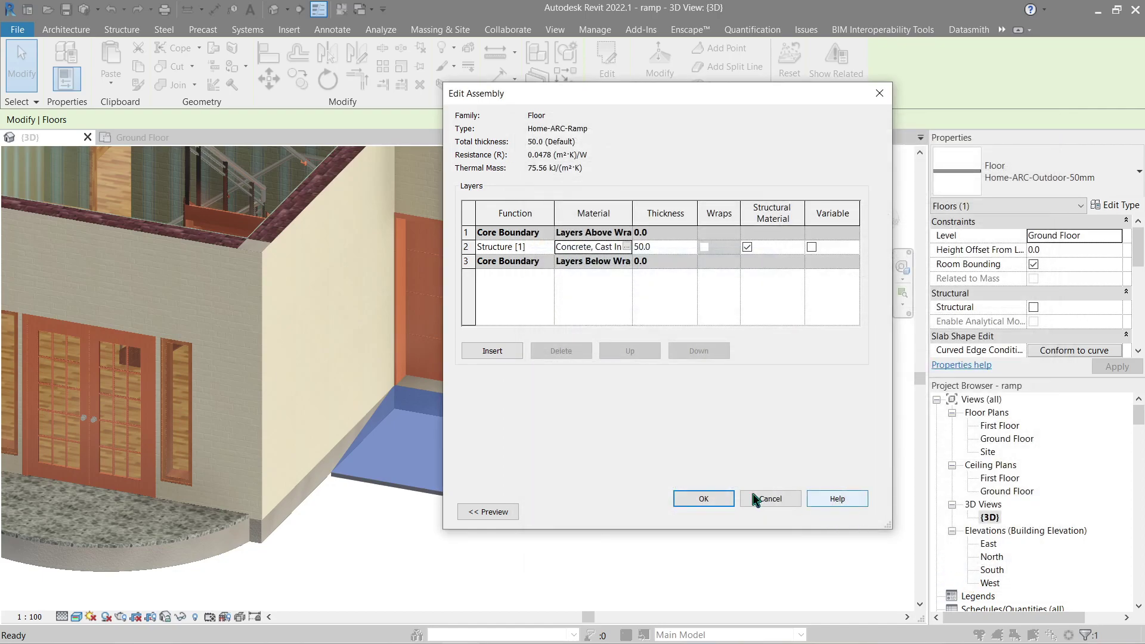
pyautogui.click(727, 499)
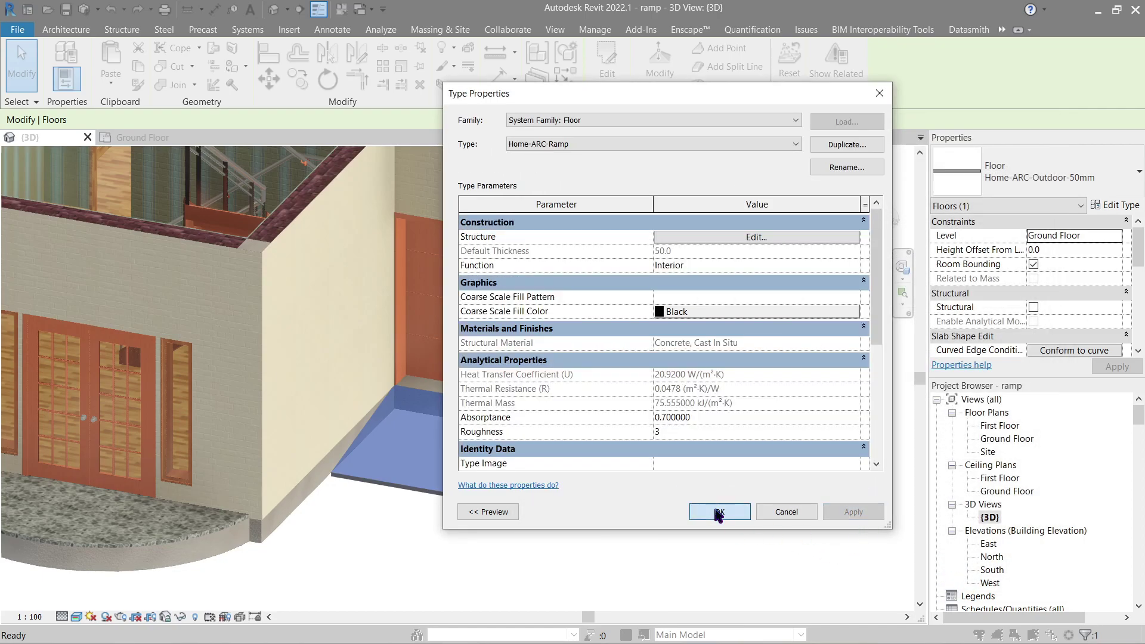
pyautogui.click(719, 511)
pyautogui.press('Escape')
pyautogui.keyDown('shift'); pyautogui.moveTo(760, 488); pyautogui.dragTo(722, 537, button='middle'); pyautogui.keyUp('shift')
# Delete the old entrance floor and start a default-named in-place Generic Models family.
pyautogui.click(692, 511)
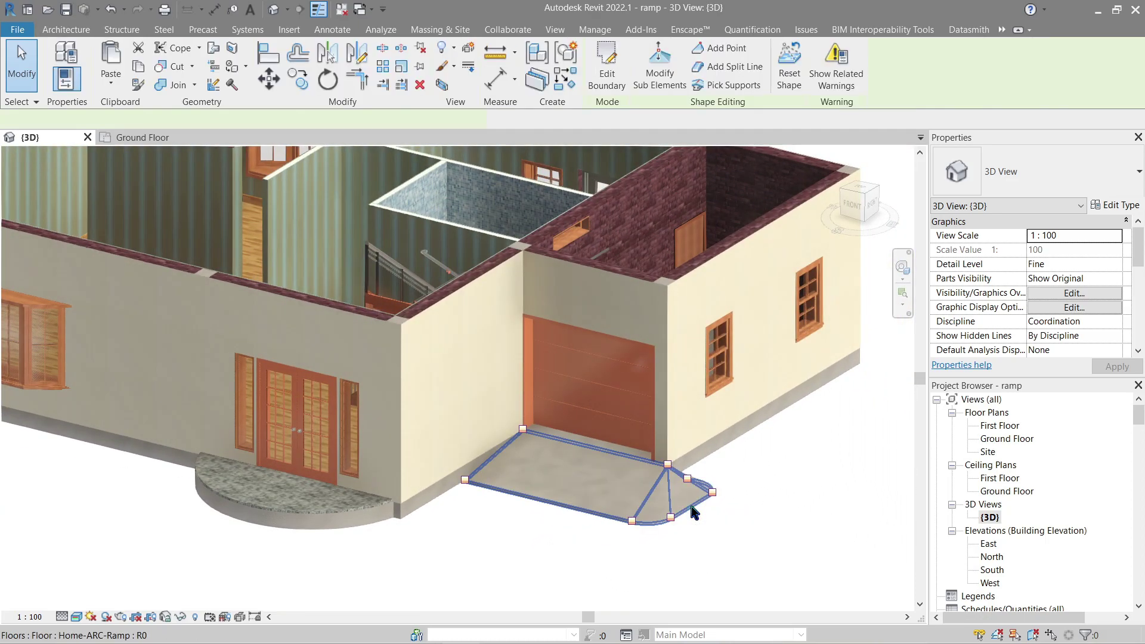
pyautogui.press('Delete')
pyautogui.click(175, 82)
pyautogui.click(185, 141)
pyautogui.press('g')
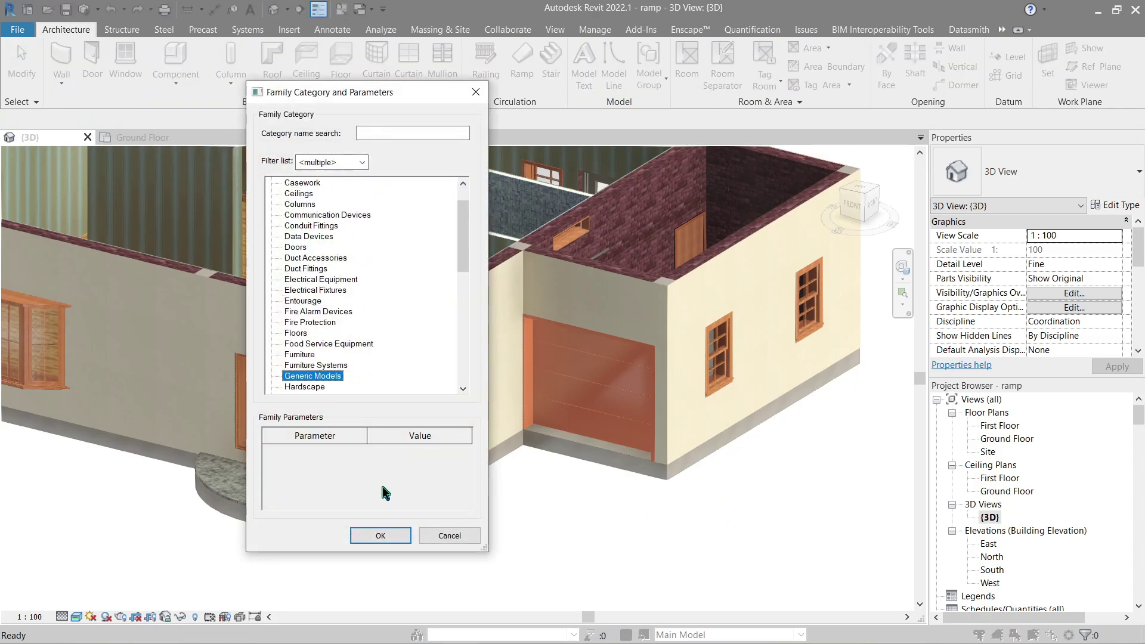
pyautogui.click(381, 536)
pyautogui.press('Return')
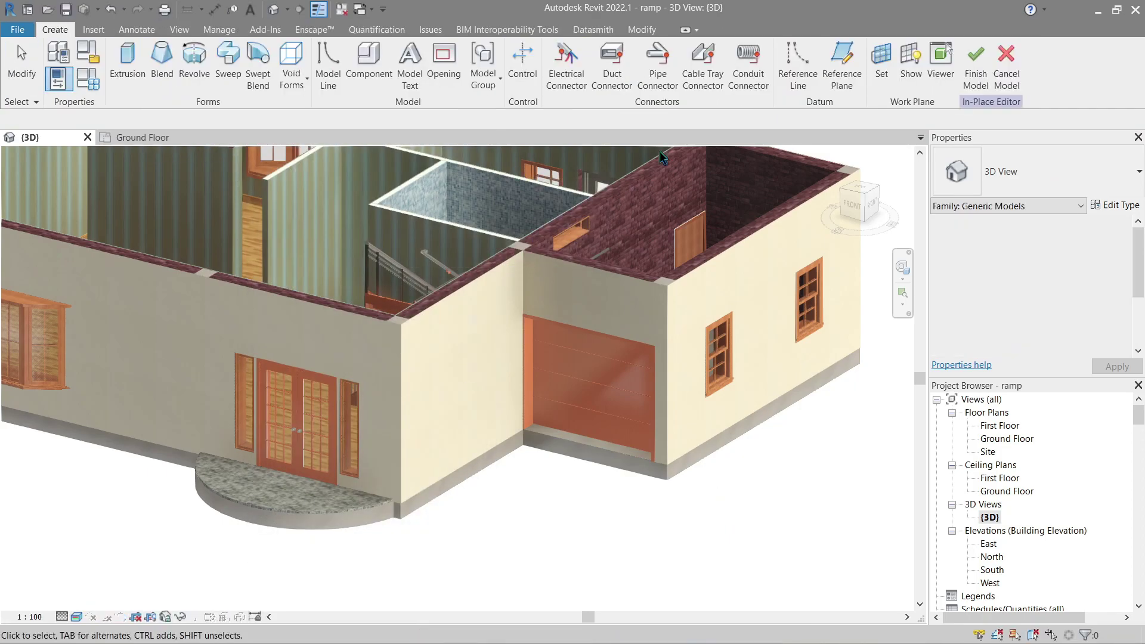
# Set the floor slab as the sketch work plane, viewing the garage door corner.
pyautogui.click(866, 213)
pyautogui.click(882, 60)
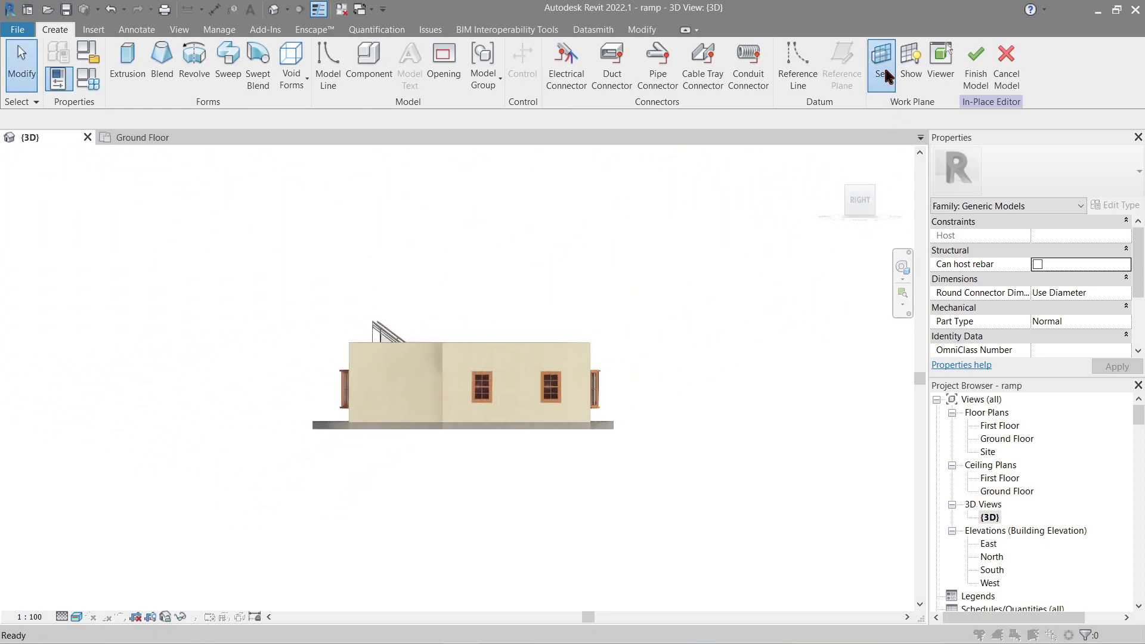
pyautogui.click(290, 415)
pyautogui.scroll(5, 325, 430)
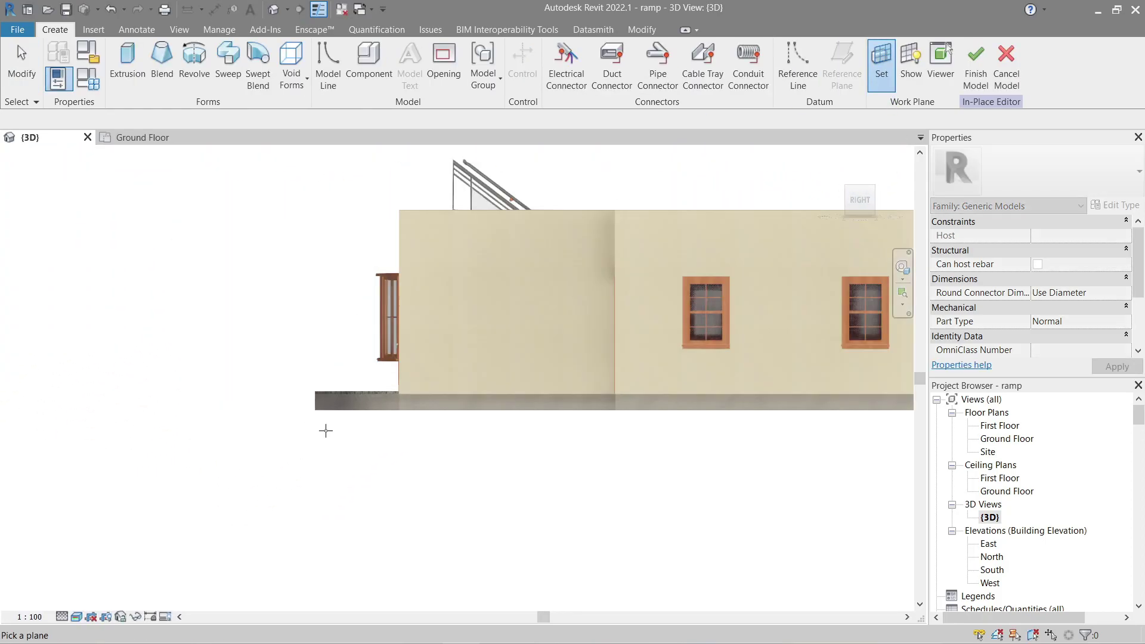
pyautogui.moveTo(325, 430); pyautogui.dragTo(596, 410, button='middle')
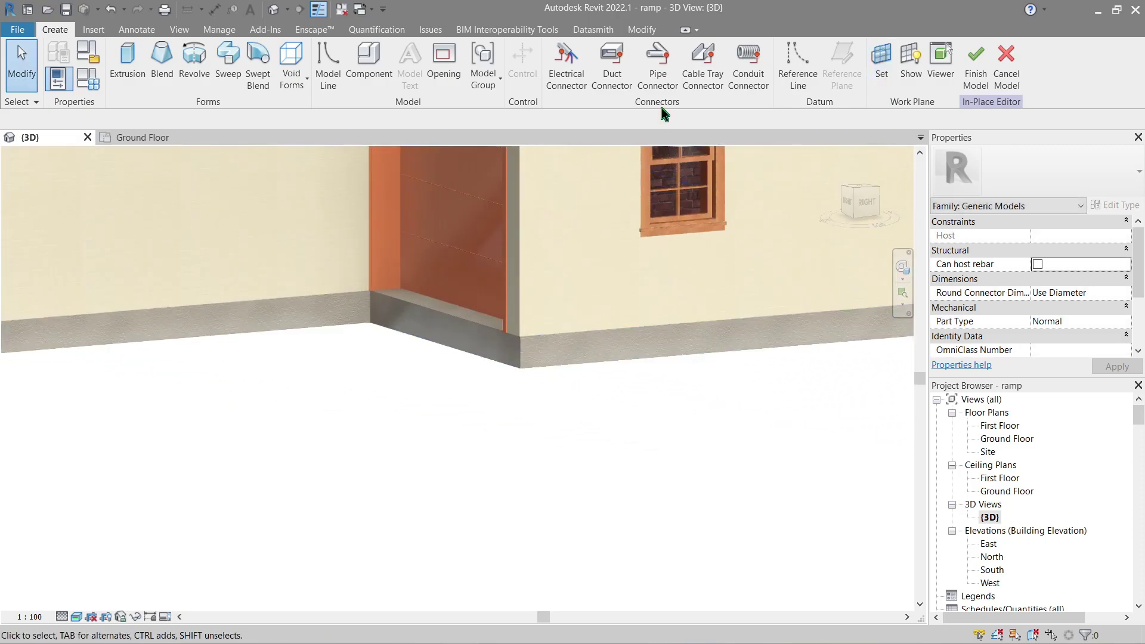
# Sketch a triangular extrusion profile, 2600 long and 300 high at the wall, and finish it.
pyautogui.click(130, 73)
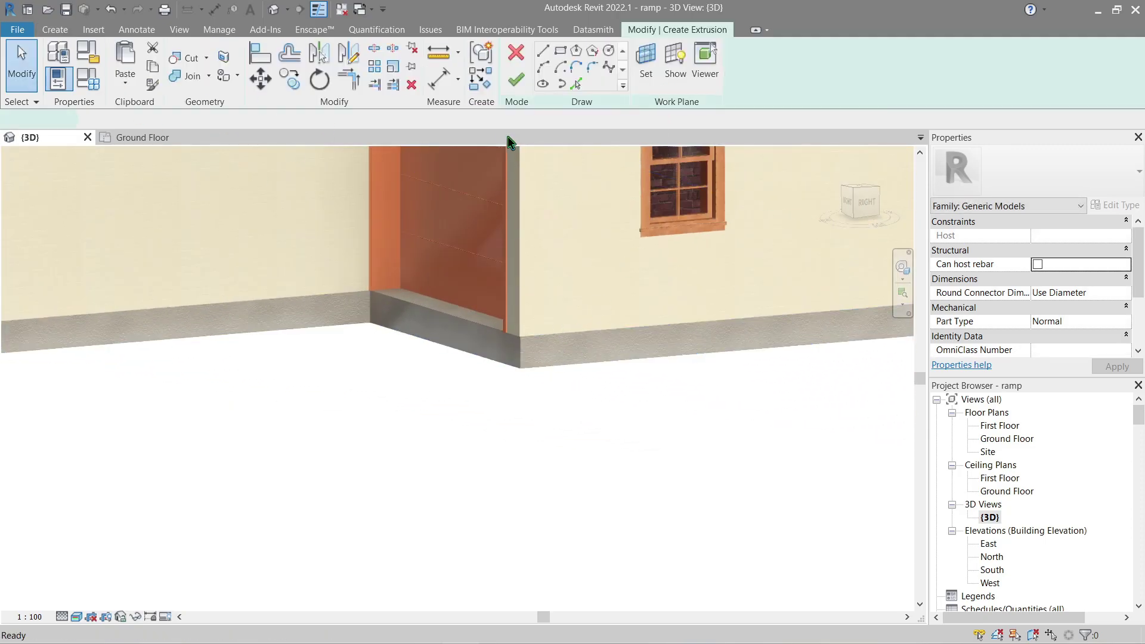
pyautogui.click(520, 366)
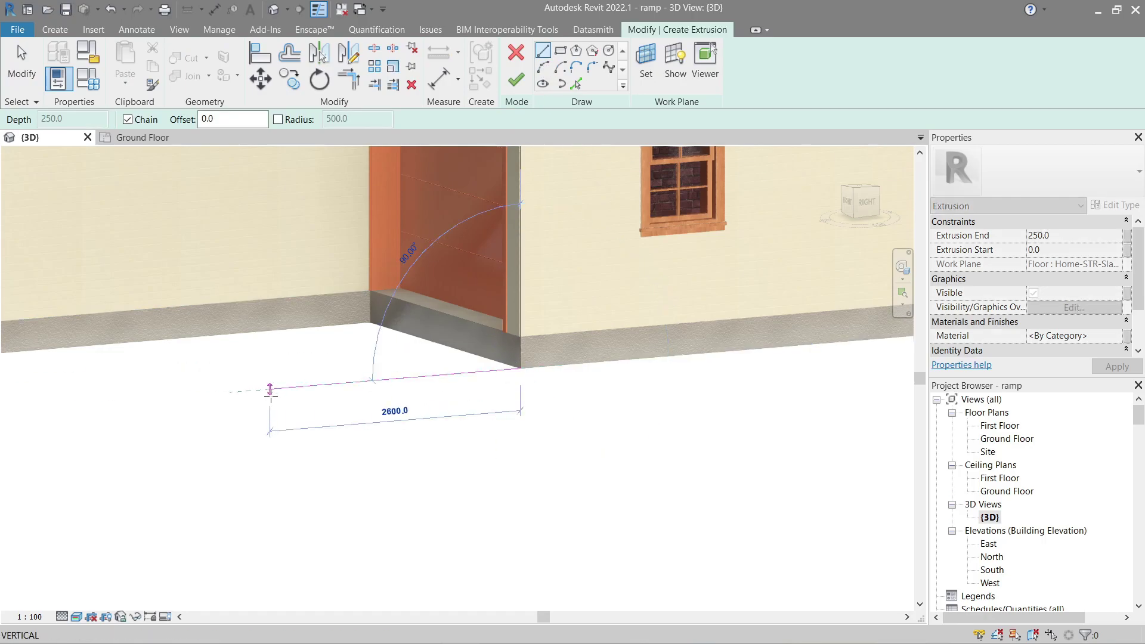
pyautogui.click(268, 388)
pyautogui.scroll(2, 475, 352)
pyautogui.scroll(2, 507, 355)
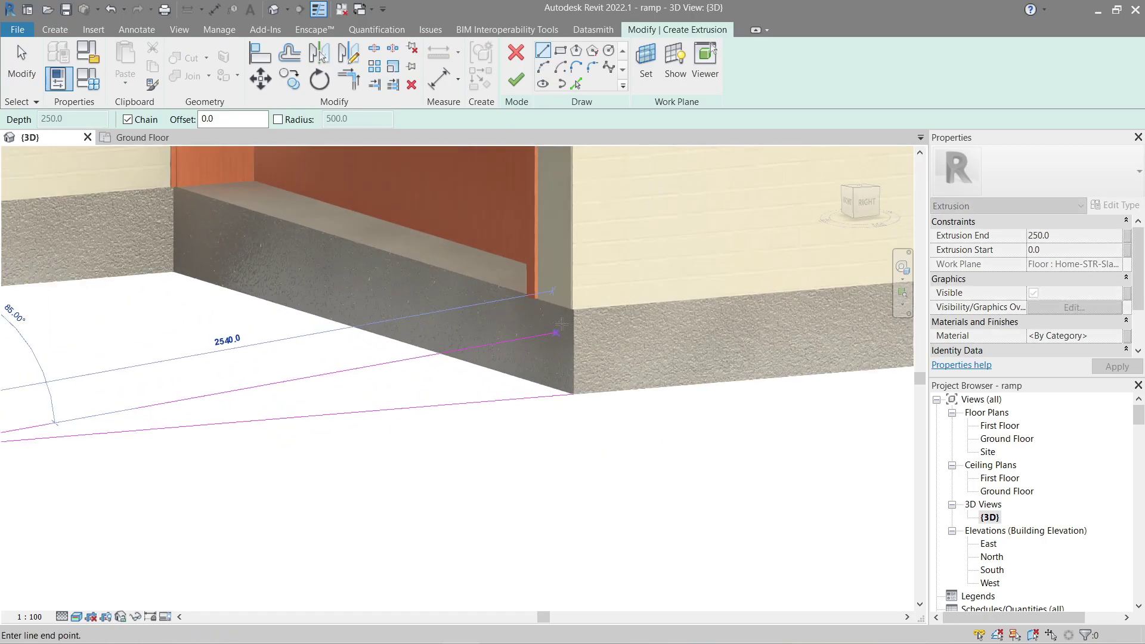
pyautogui.click(573, 309)
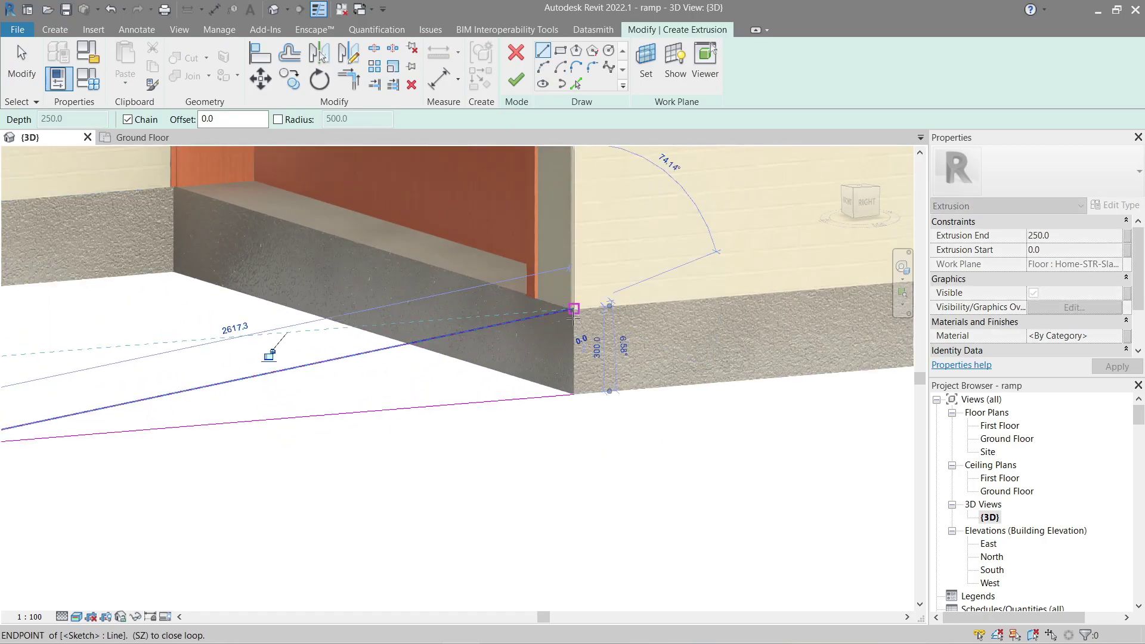
pyautogui.click(572, 392)
pyautogui.click(517, 79)
# Align the ramp extrusion's ends to the left and right walls of the garage opening.
pyautogui.keyDown('shift'); pyautogui.moveTo(537, 358); pyautogui.dragTo(576, 446, button='middle'); pyautogui.keyUp('shift')
pyautogui.scroll(-3, 447, 378)
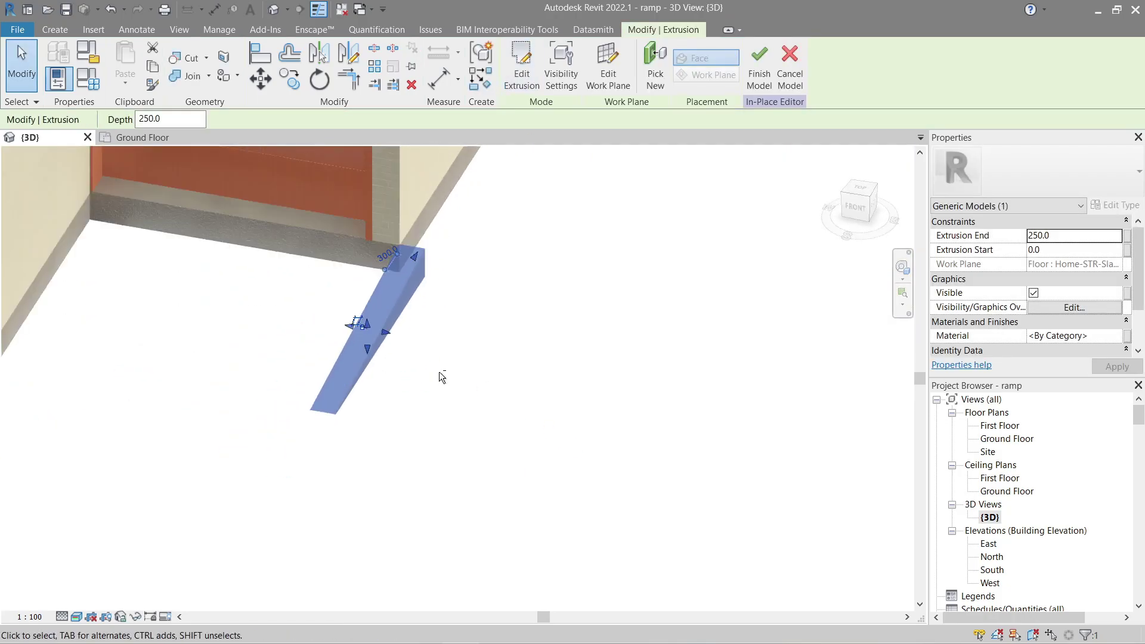
pyautogui.keyDown('shift'); pyautogui.moveTo(448, 378); pyautogui.dragTo(442, 409, button='middle'); pyautogui.keyUp('shift')
pyautogui.press('a')
pyautogui.press('l')
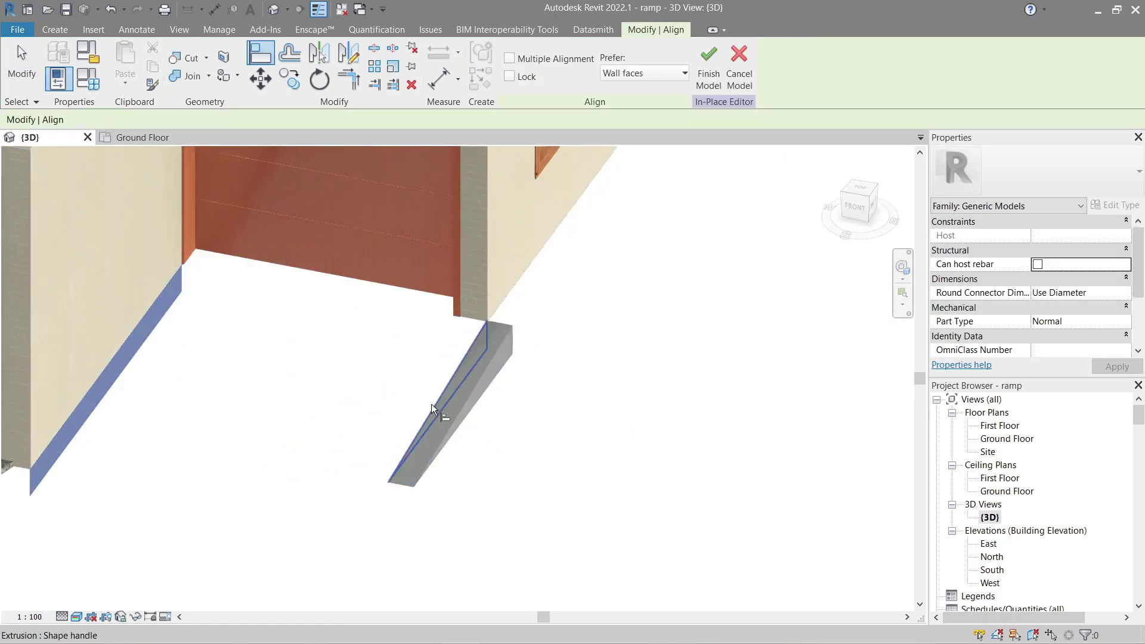
pyautogui.click(431, 403)
pyautogui.click(517, 308)
pyautogui.click(506, 350)
# Set the ramp extrusion's material to Concrete, Cast In Situ.
pyautogui.press('Escape')
pyautogui.press('Escape')
pyautogui.click(459, 388)
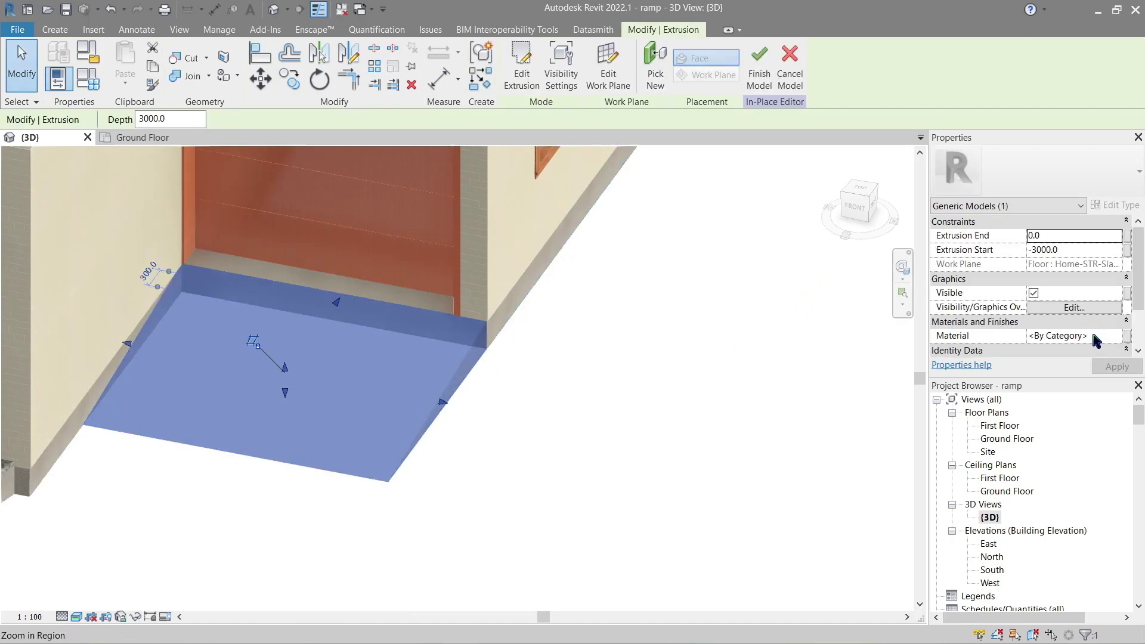
pyautogui.click(1119, 336)
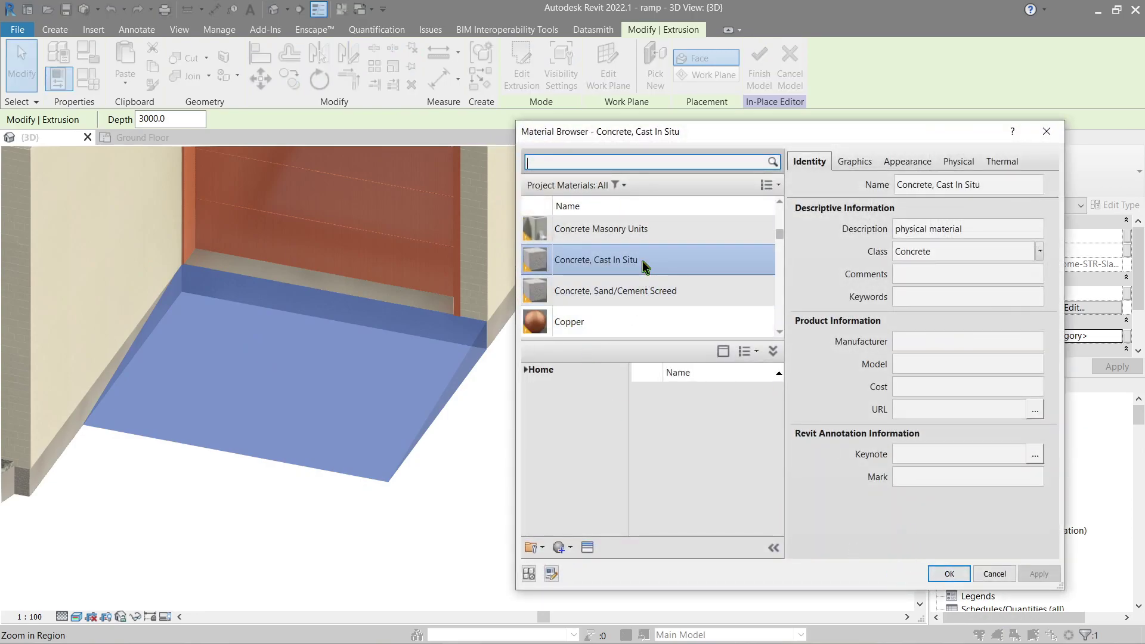
pyautogui.click(952, 575)
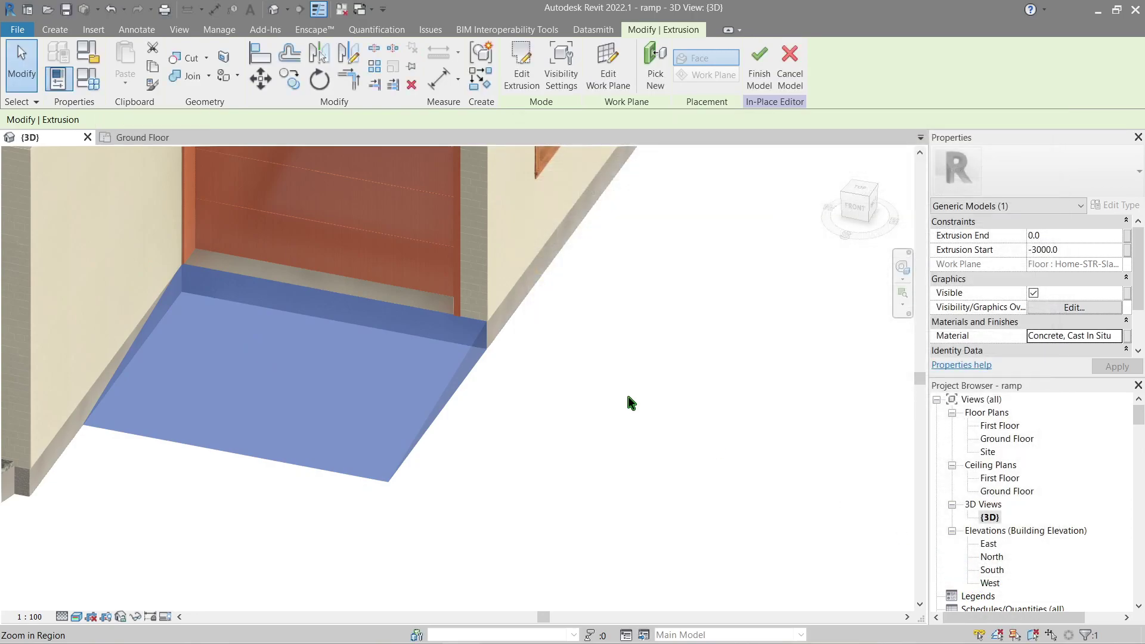
pyautogui.click(628, 396)
pyautogui.click(513, 79)
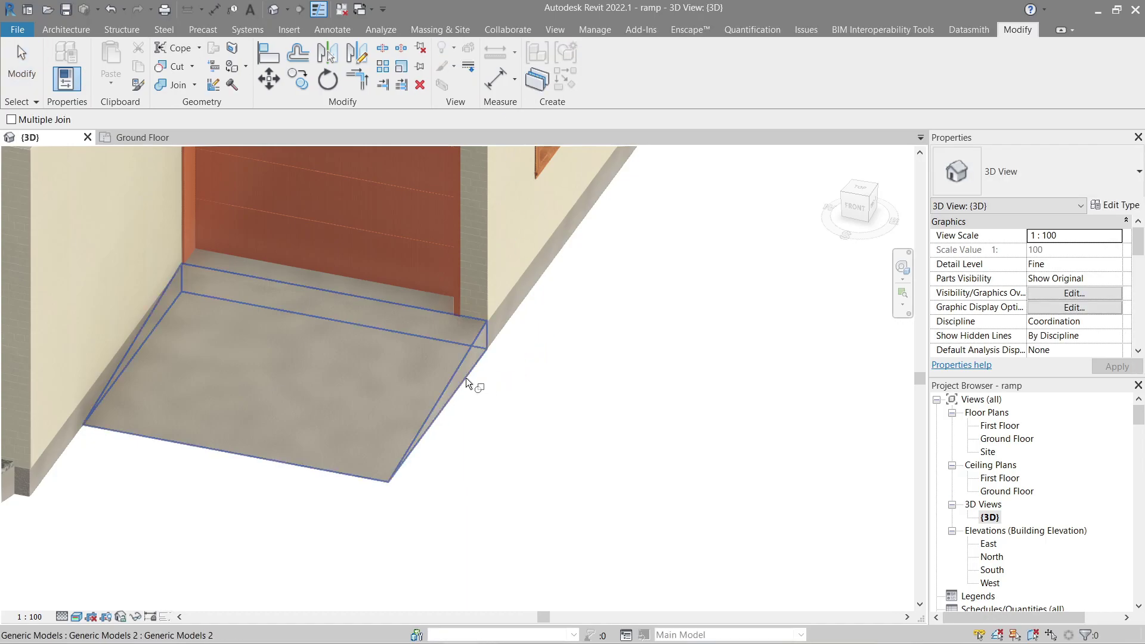
pyautogui.press('e')
pyautogui.press('l')
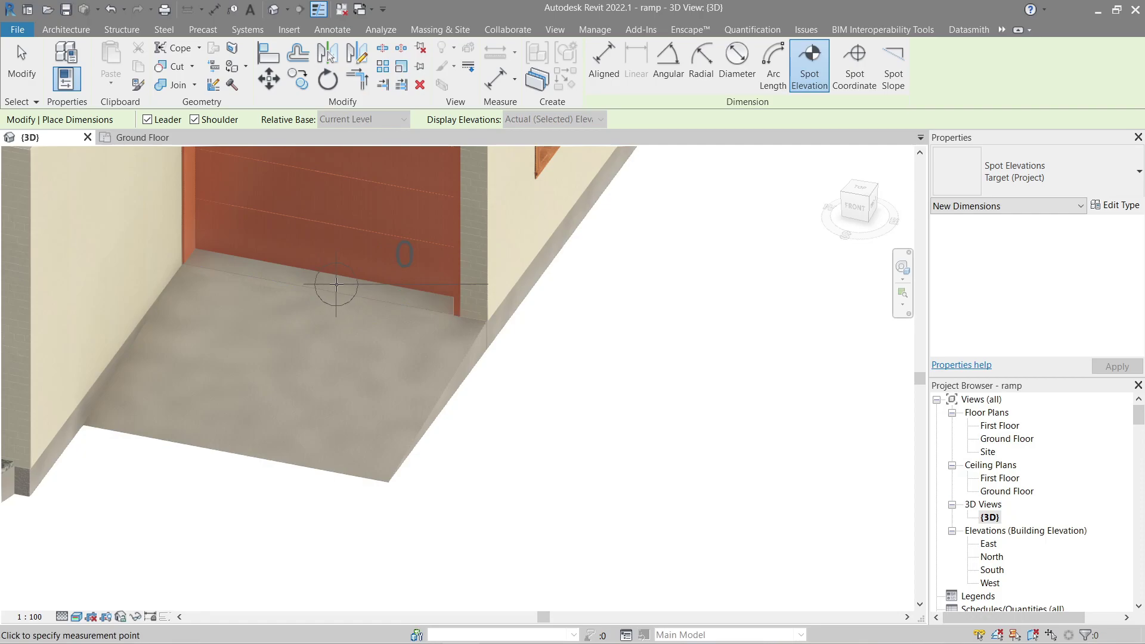
pyautogui.press('Escape')
pyautogui.scroll(-5, 360, 342)
pyautogui.keyDown('shift'); pyautogui.moveTo(383, 388); pyautogui.dragTo(669, 411, button='middle'); pyautogui.keyUp('shift')
pyautogui.scroll(-3, 639, 482)
pyautogui.scroll(-2, 694, 367)
pyautogui.keyDown('shift'); pyautogui.moveTo(736, 355); pyautogui.dragTo(672, 294, button='middle'); pyautogui.keyUp('shift')
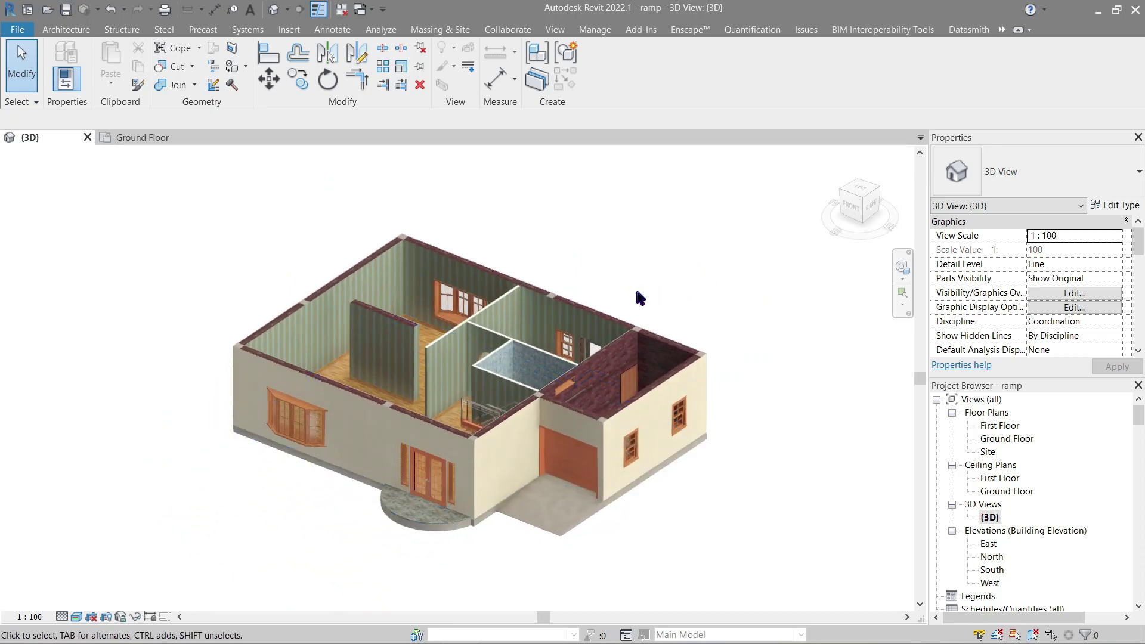